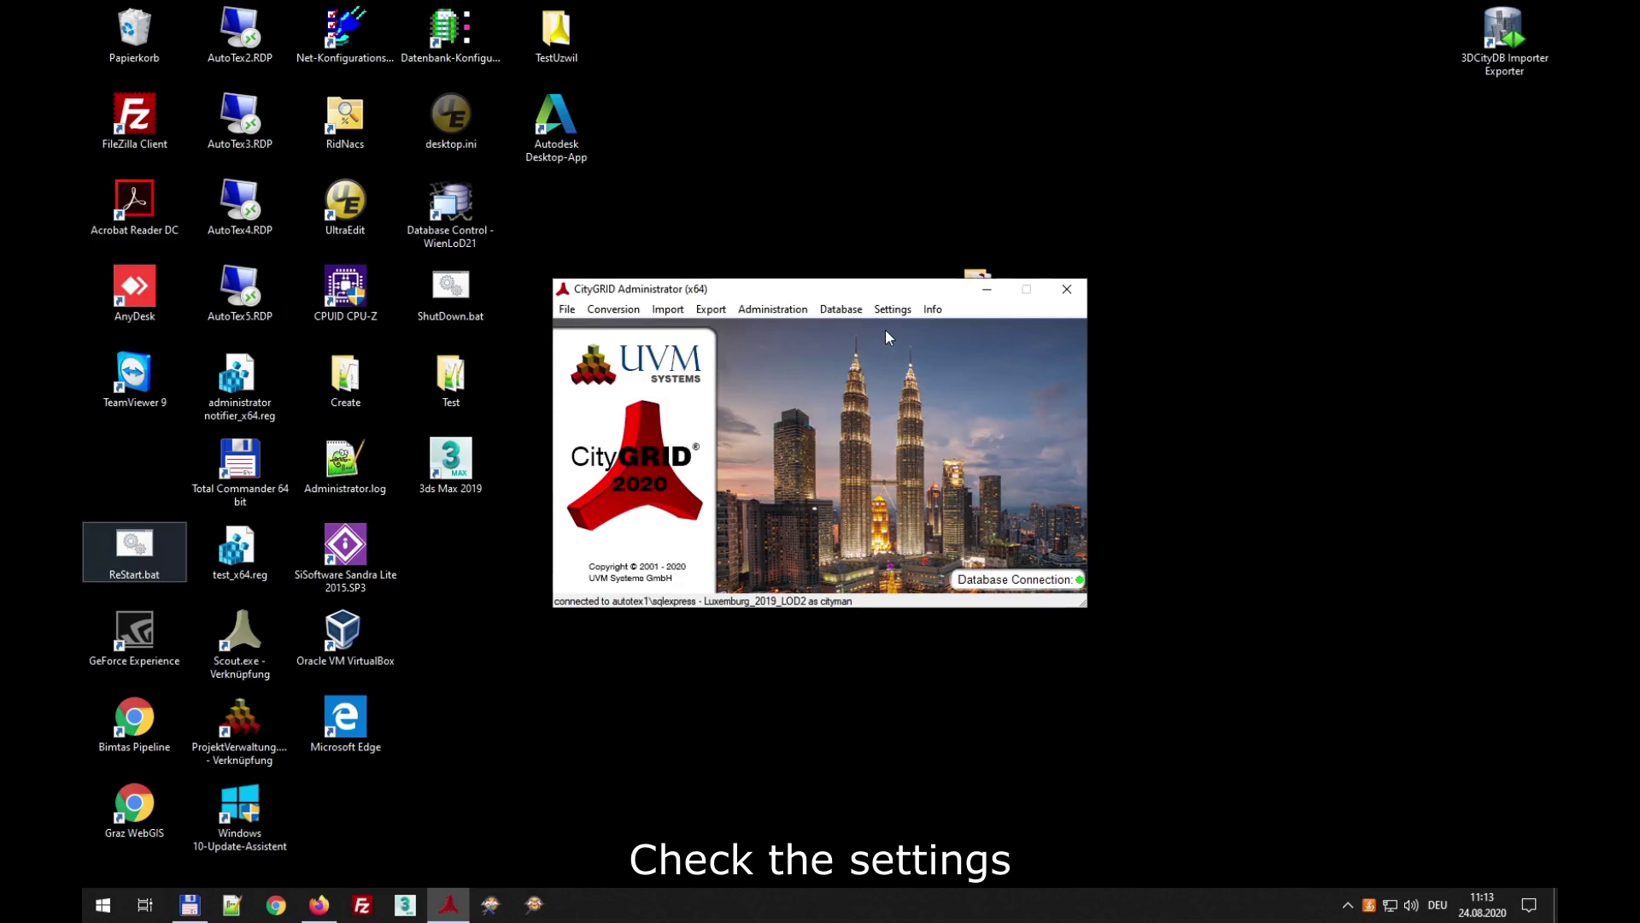
- Check the texture folder in the CityGRID Administrator settings, then compare it with the texturepath example for create_schema.bat in the Firefox setup guide
{"action": "left_click", "coordinate": [894, 310]}
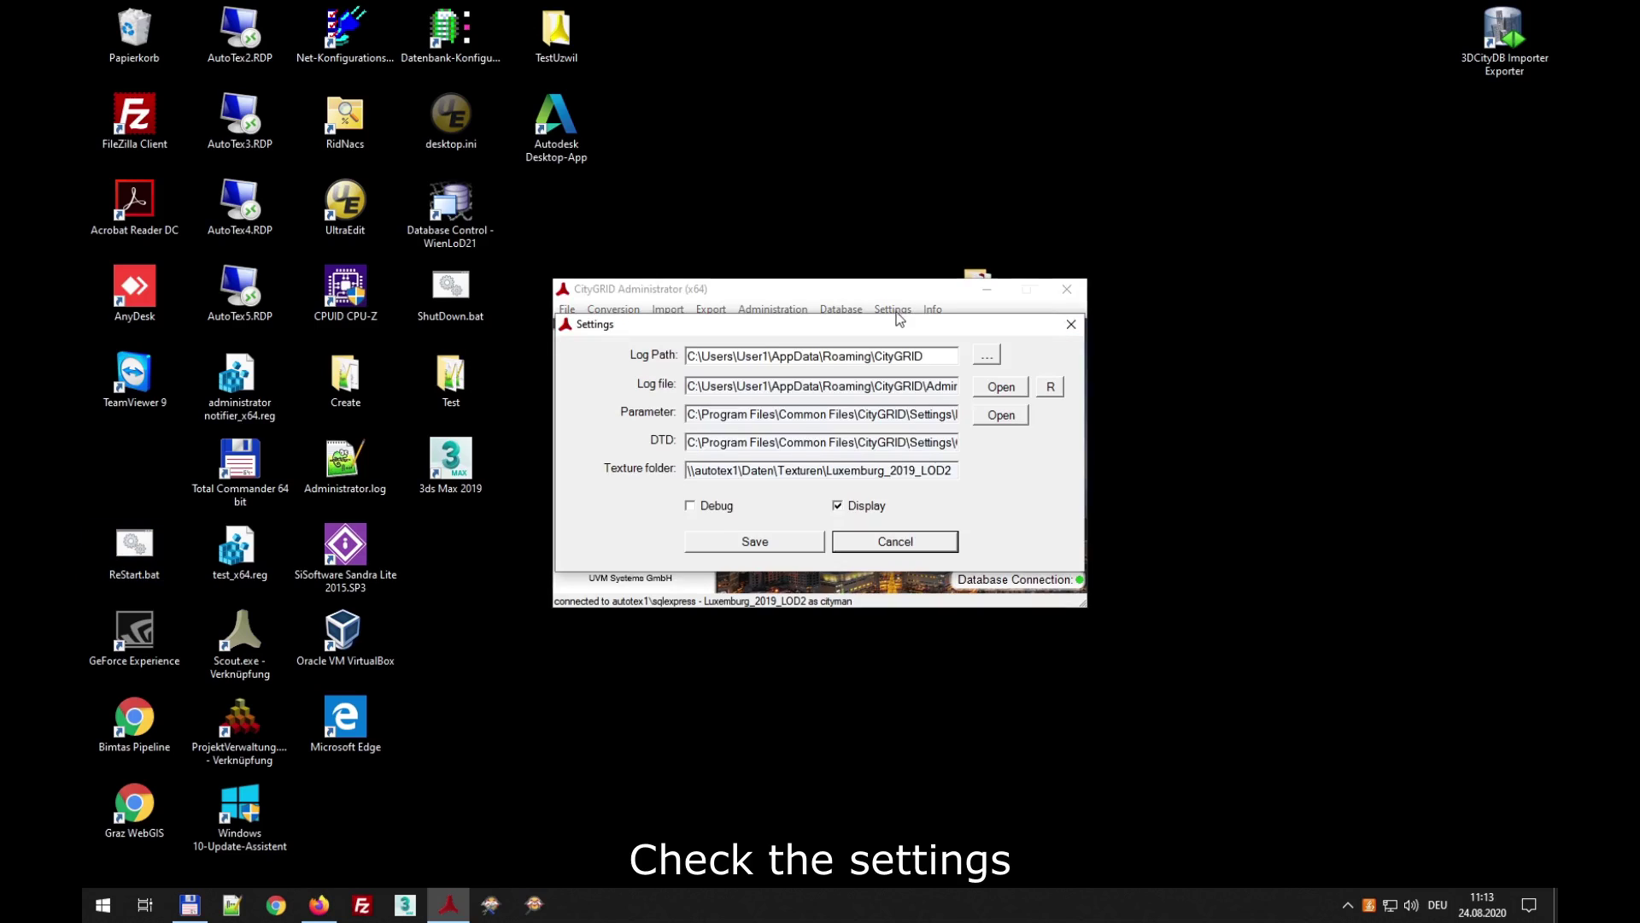
{"action": "left_click_drag", "start_coordinate": [689, 471], "coordinate": [985, 489]}
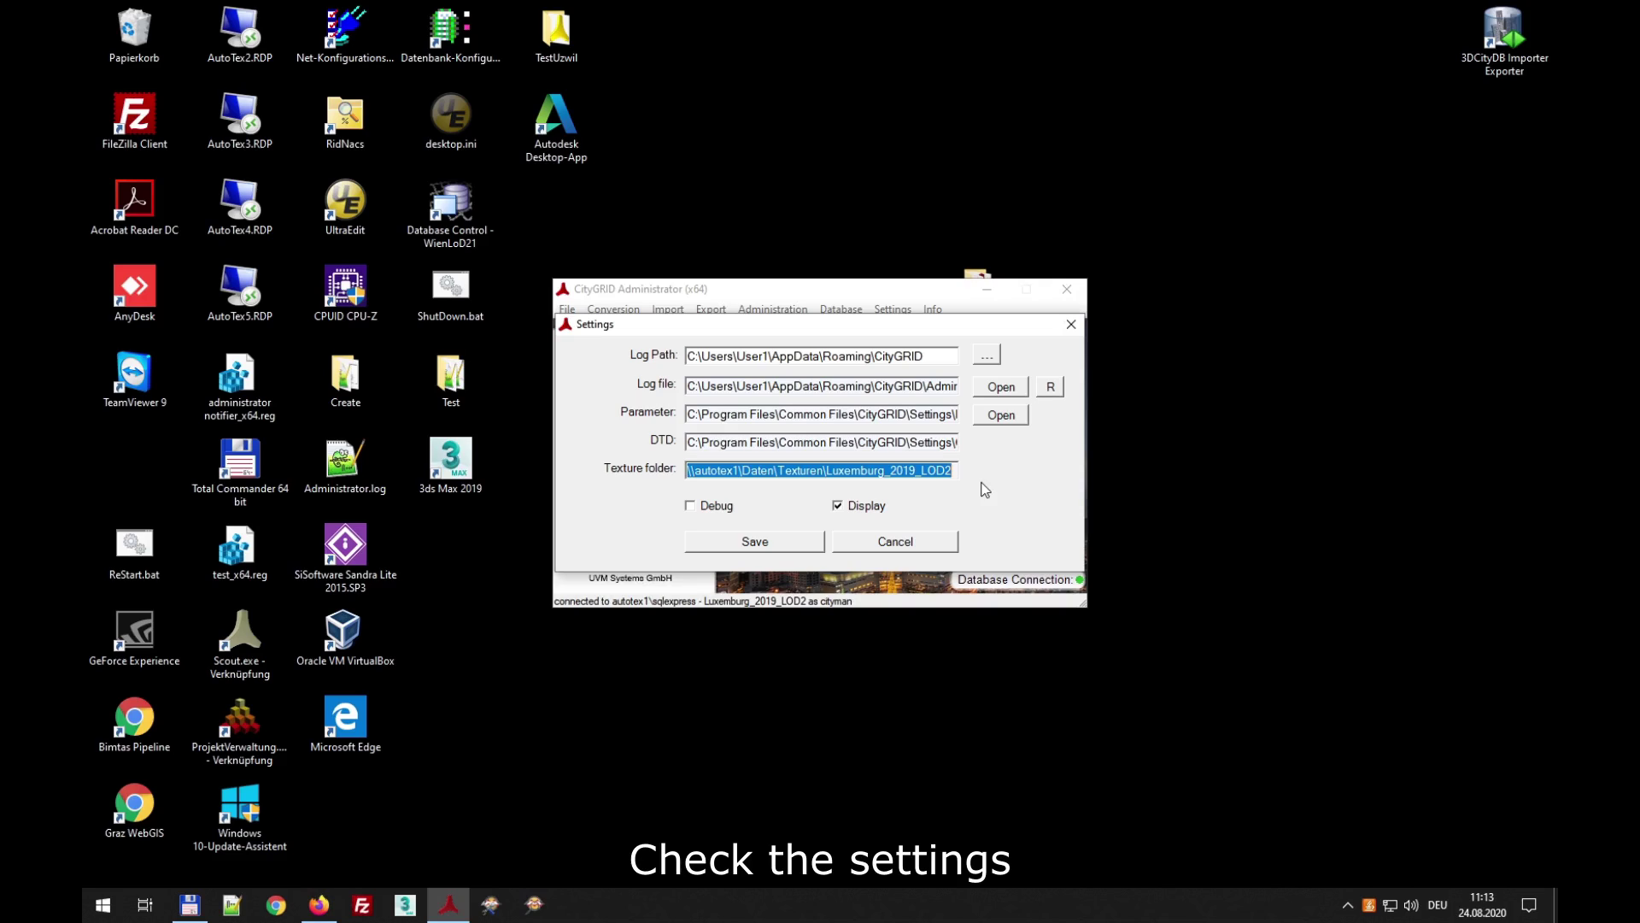
{"action": "left_click", "coordinate": [318, 906]}
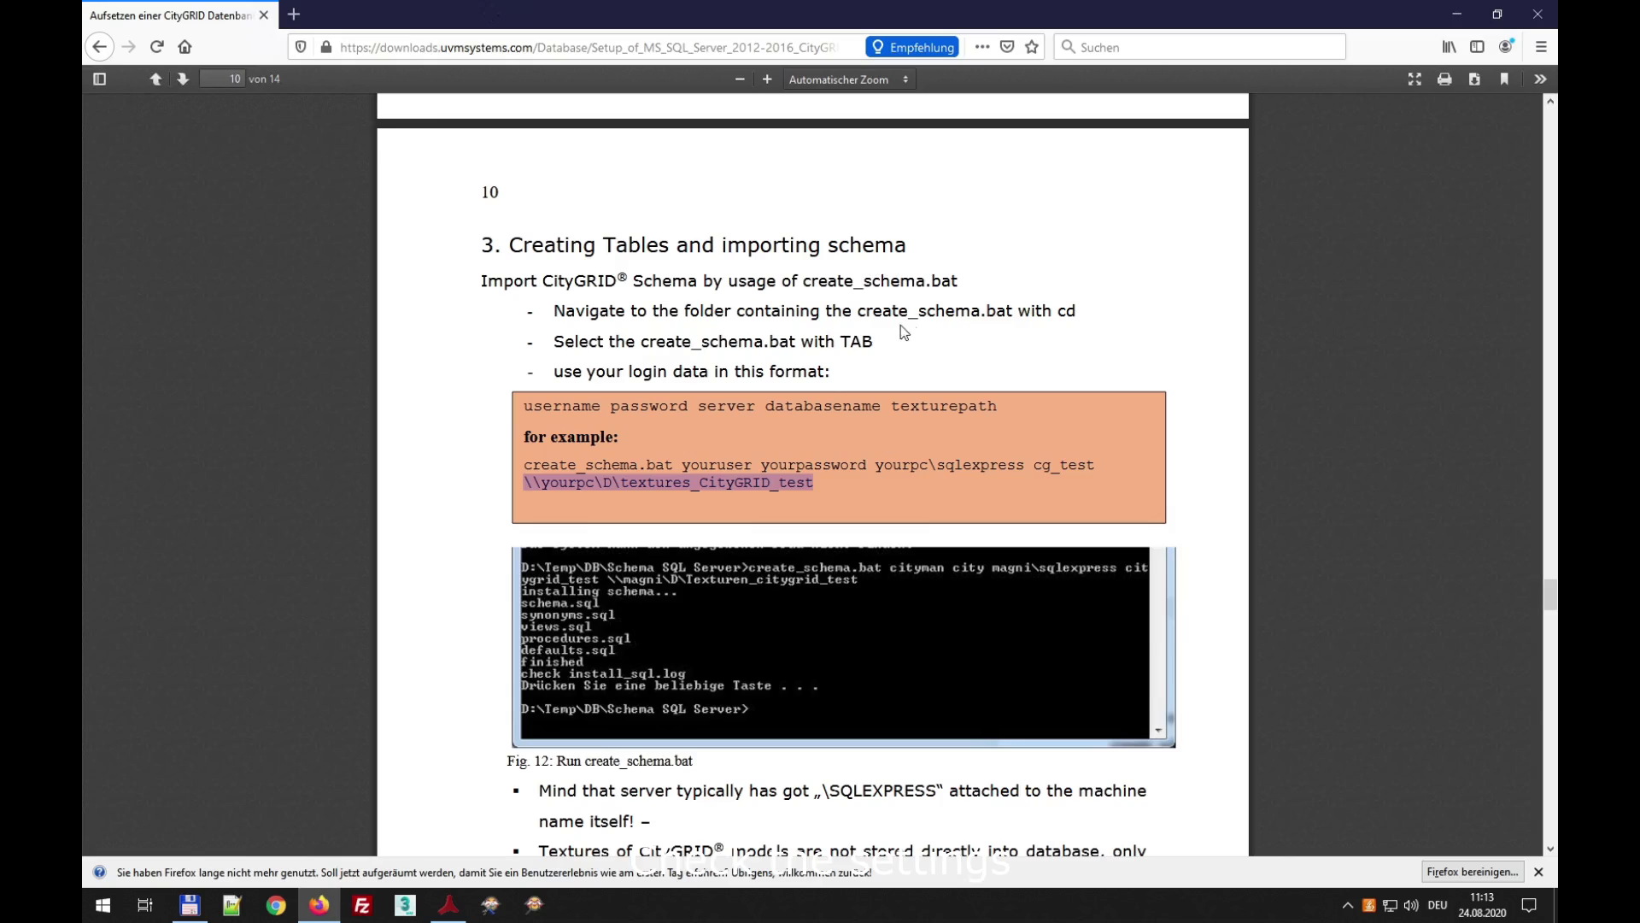
{"action": "left_click_drag", "start_coordinate": [891, 406], "coordinate": [997, 406]}
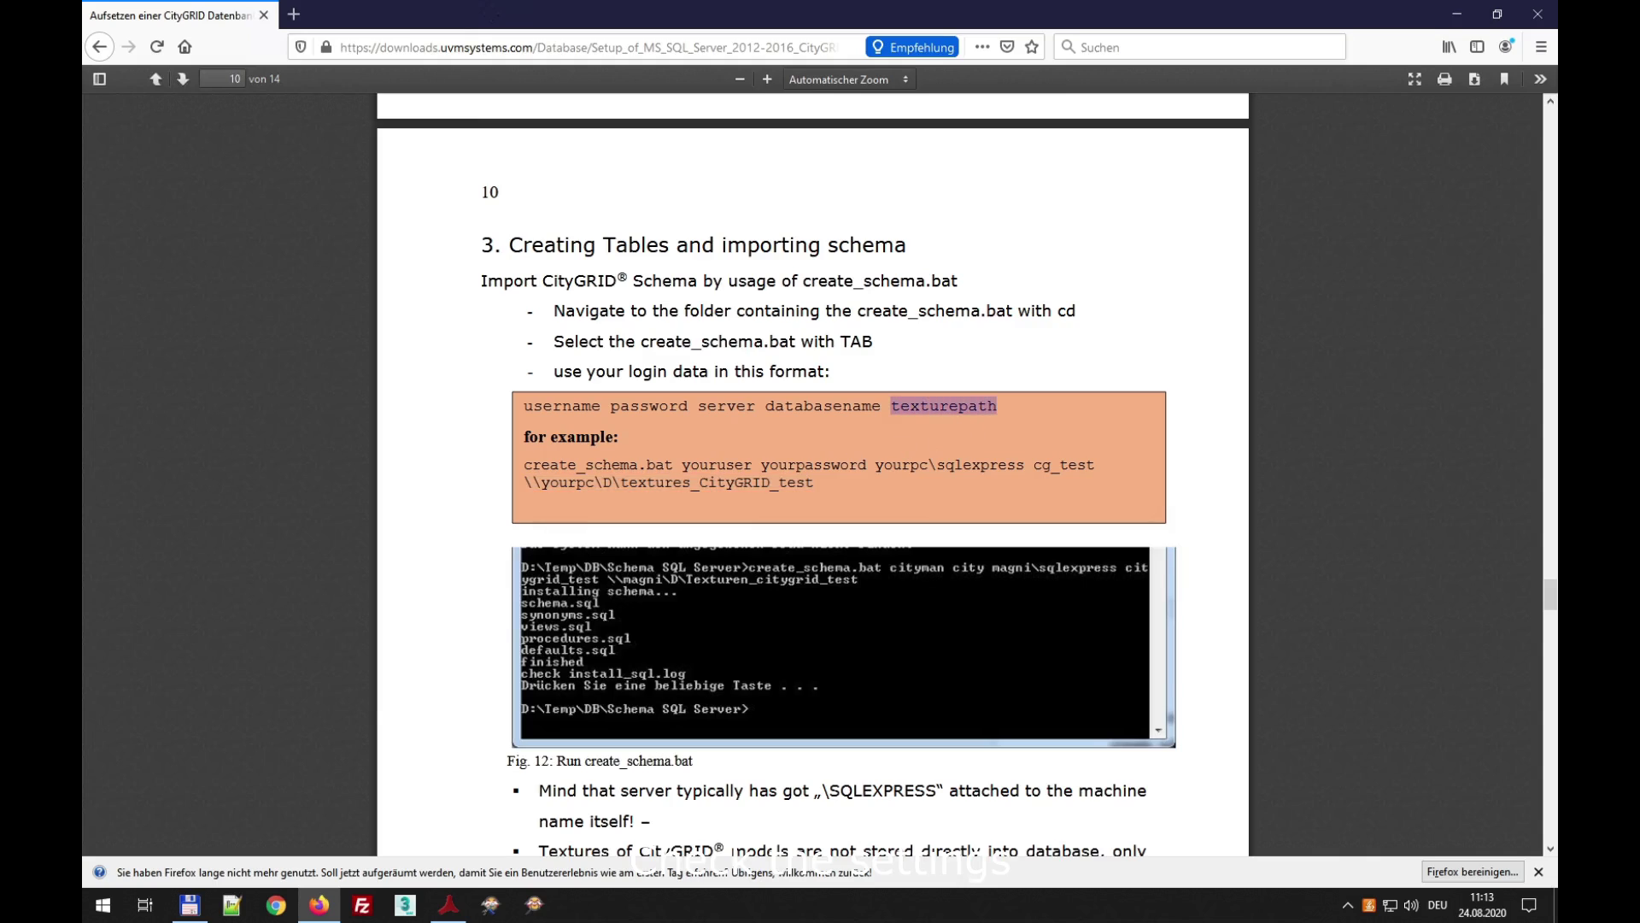
{"action": "left_click_drag", "start_coordinate": [524, 483], "coordinate": [813, 481]}
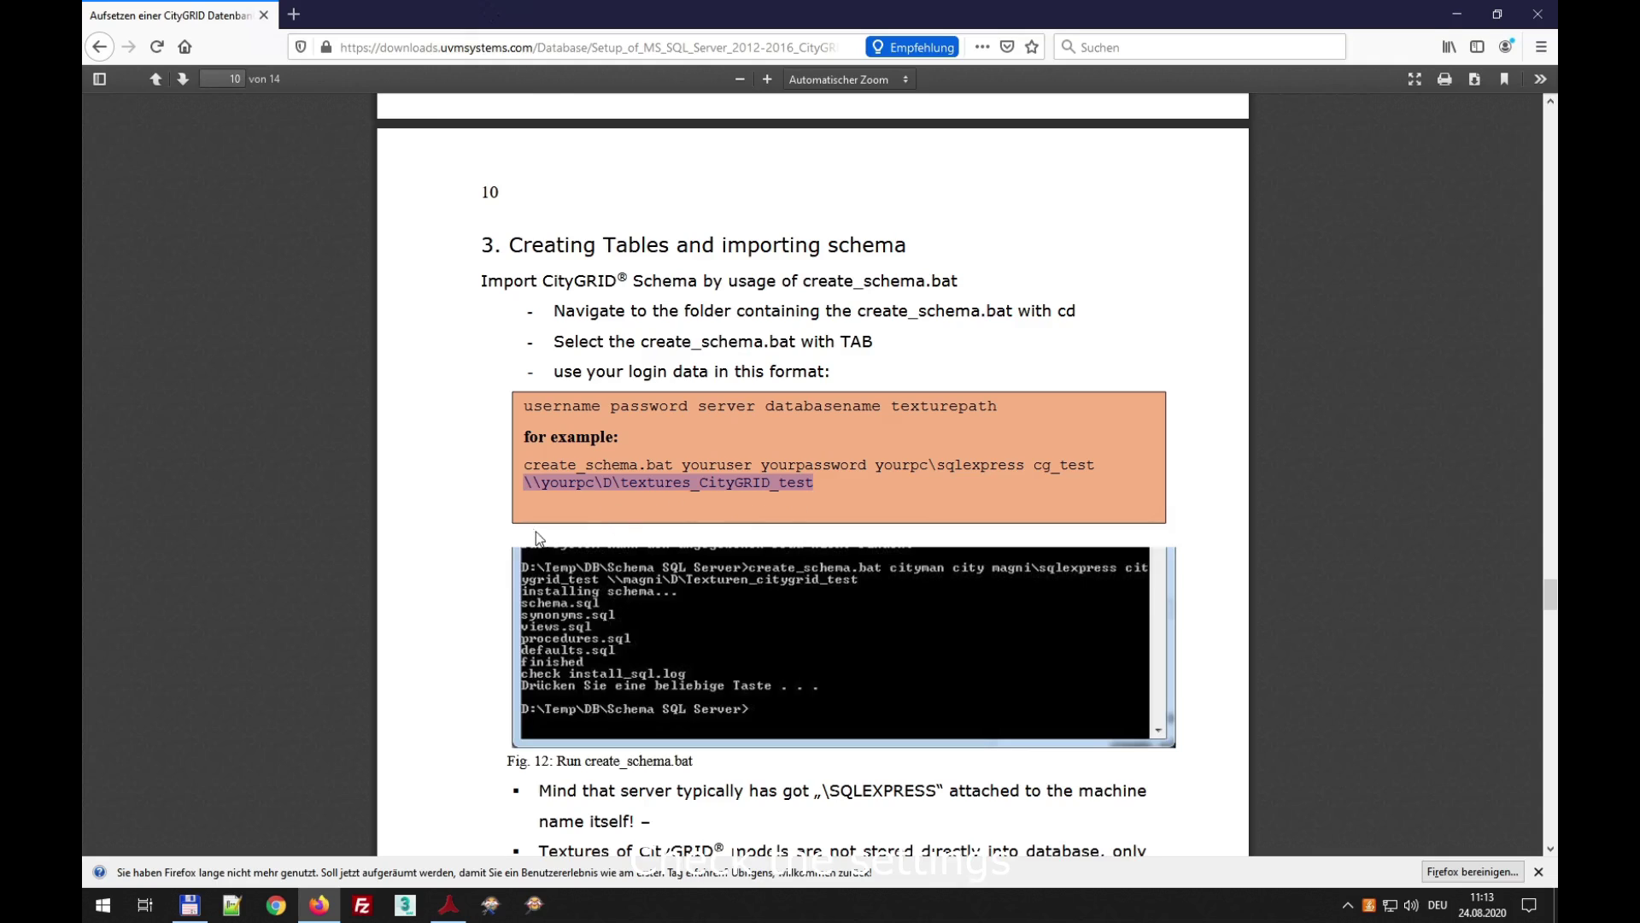
{"action": "left_click", "coordinate": [448, 904]}
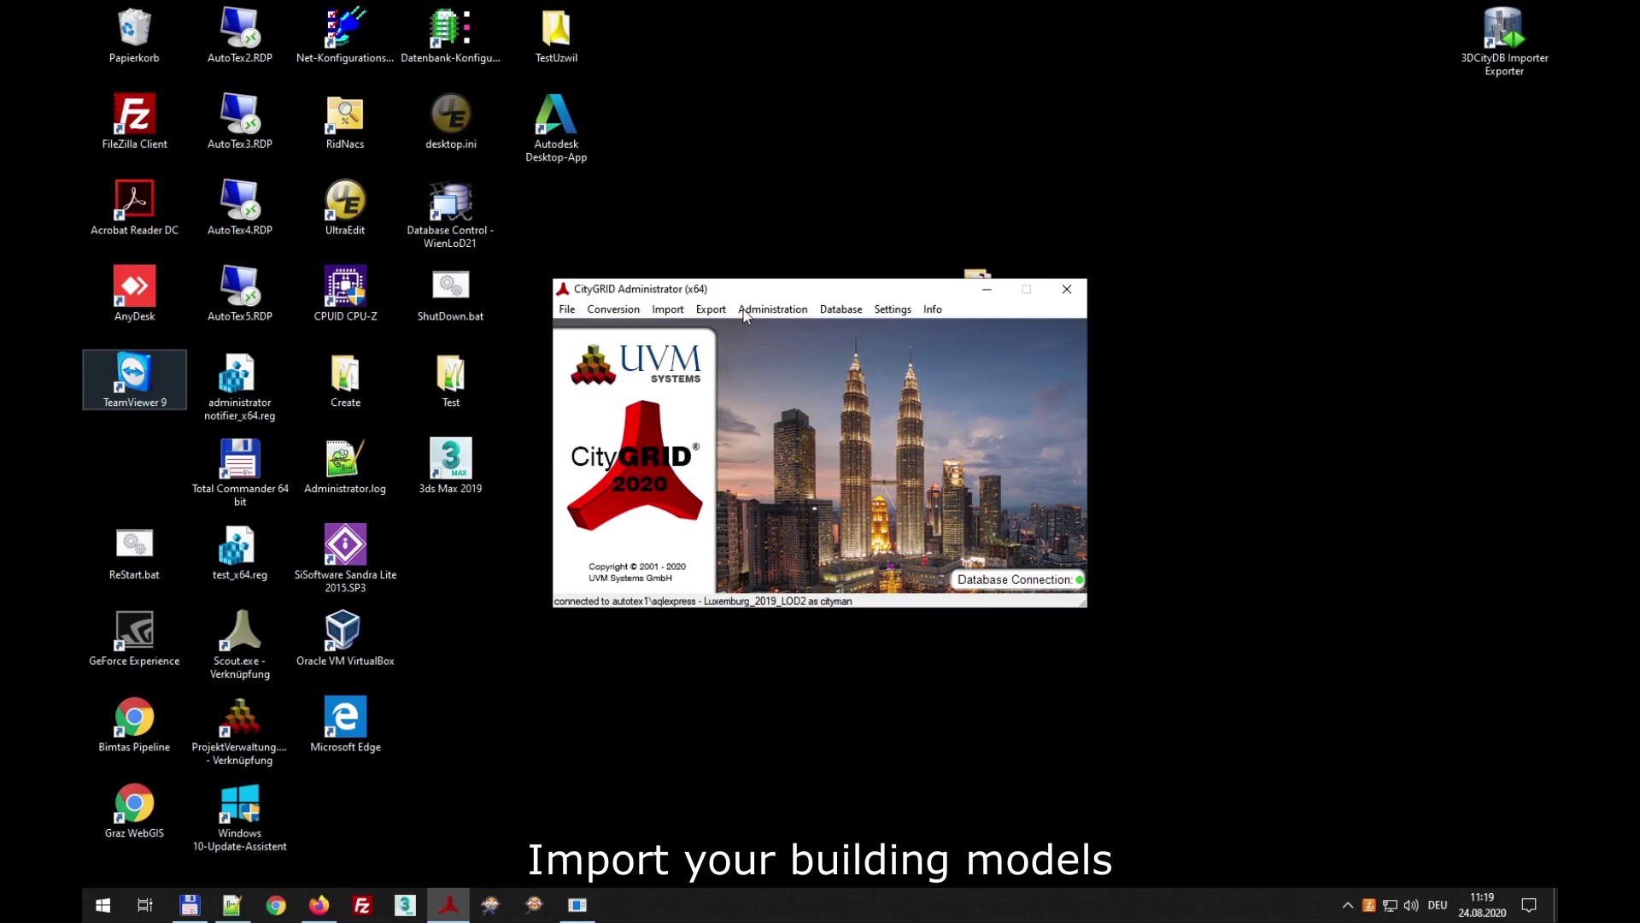
- Open the CityGRID XML import, then open DemoTexturing.xml from Total Commander in the text editor to check its ModelID
{"action": "left_click", "coordinate": [675, 312]}
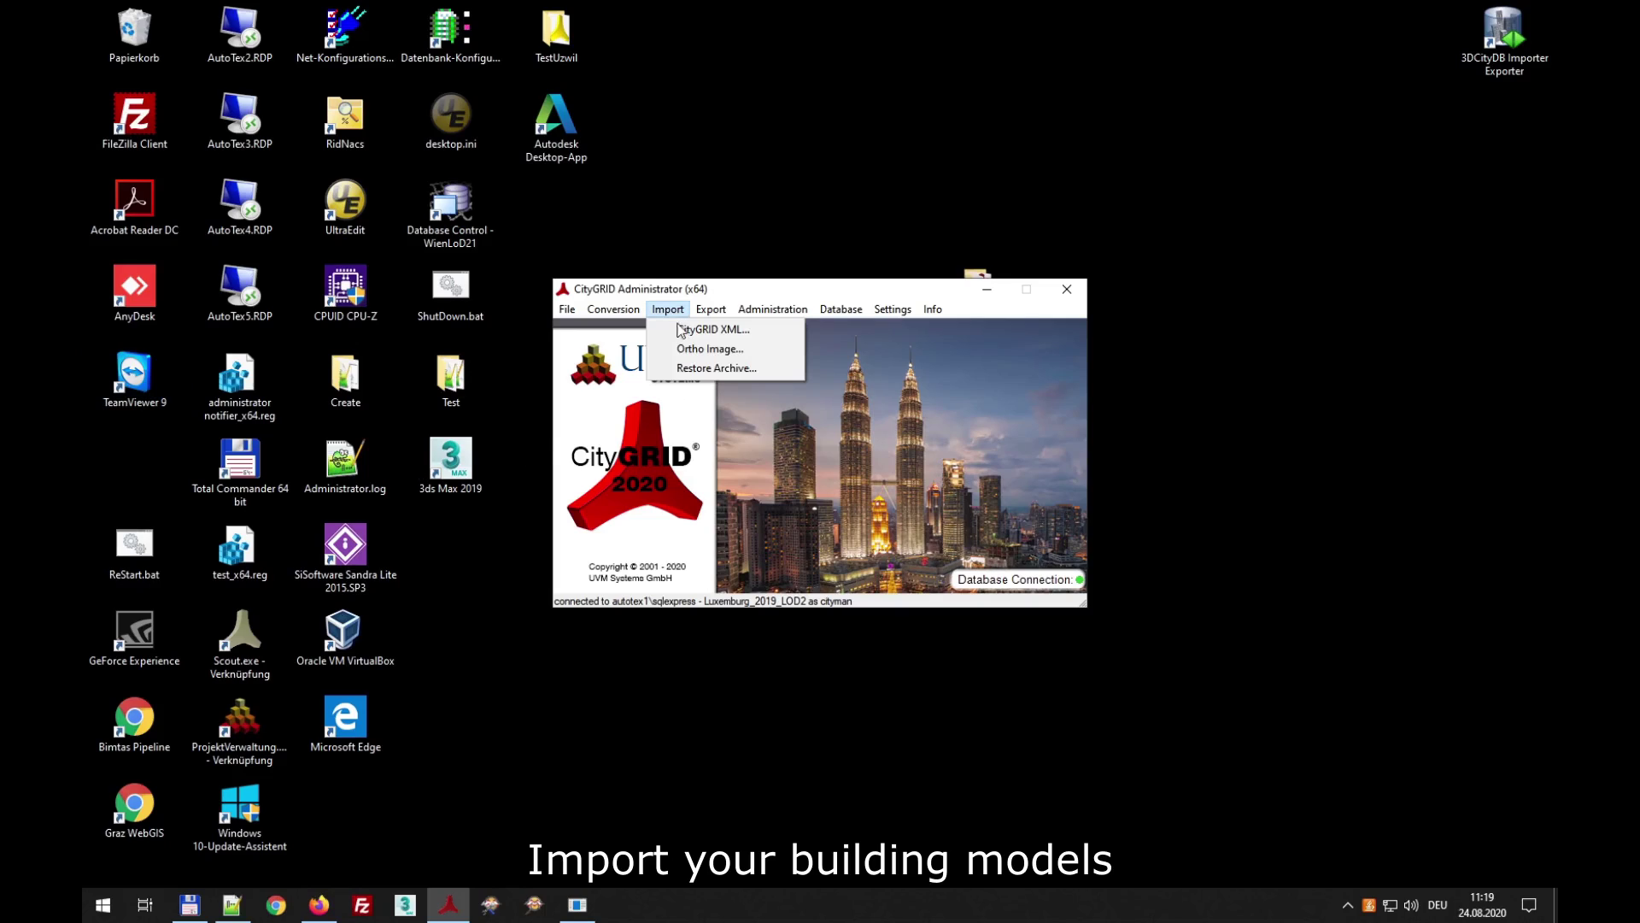
{"action": "left_click", "coordinate": [678, 333]}
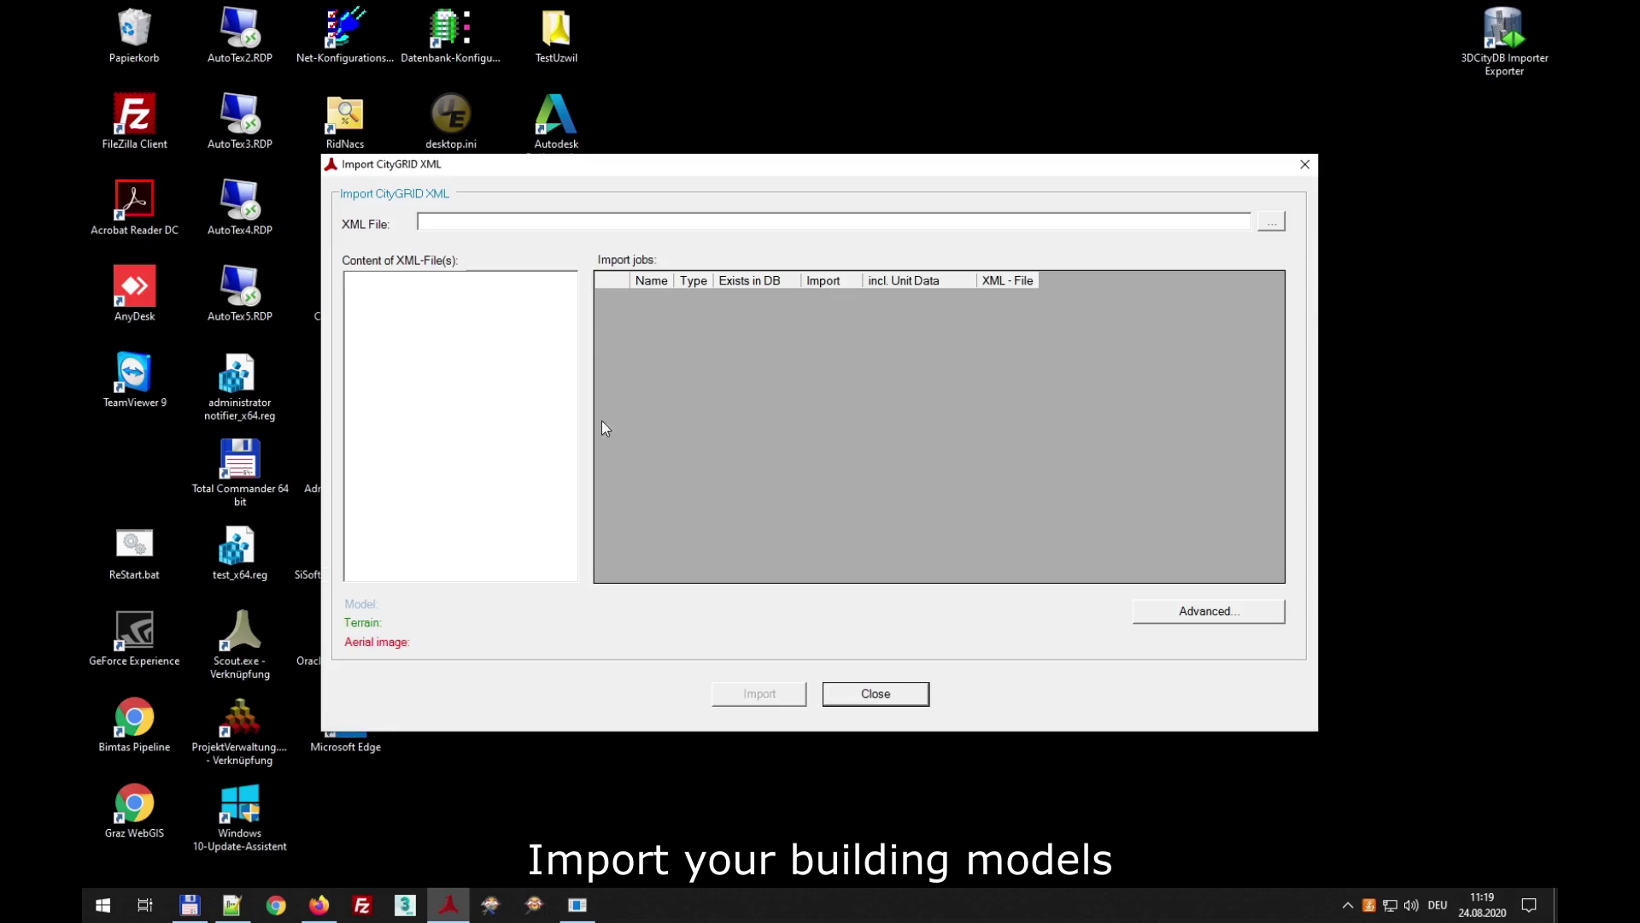
{"action": "left_click", "coordinate": [202, 909]}
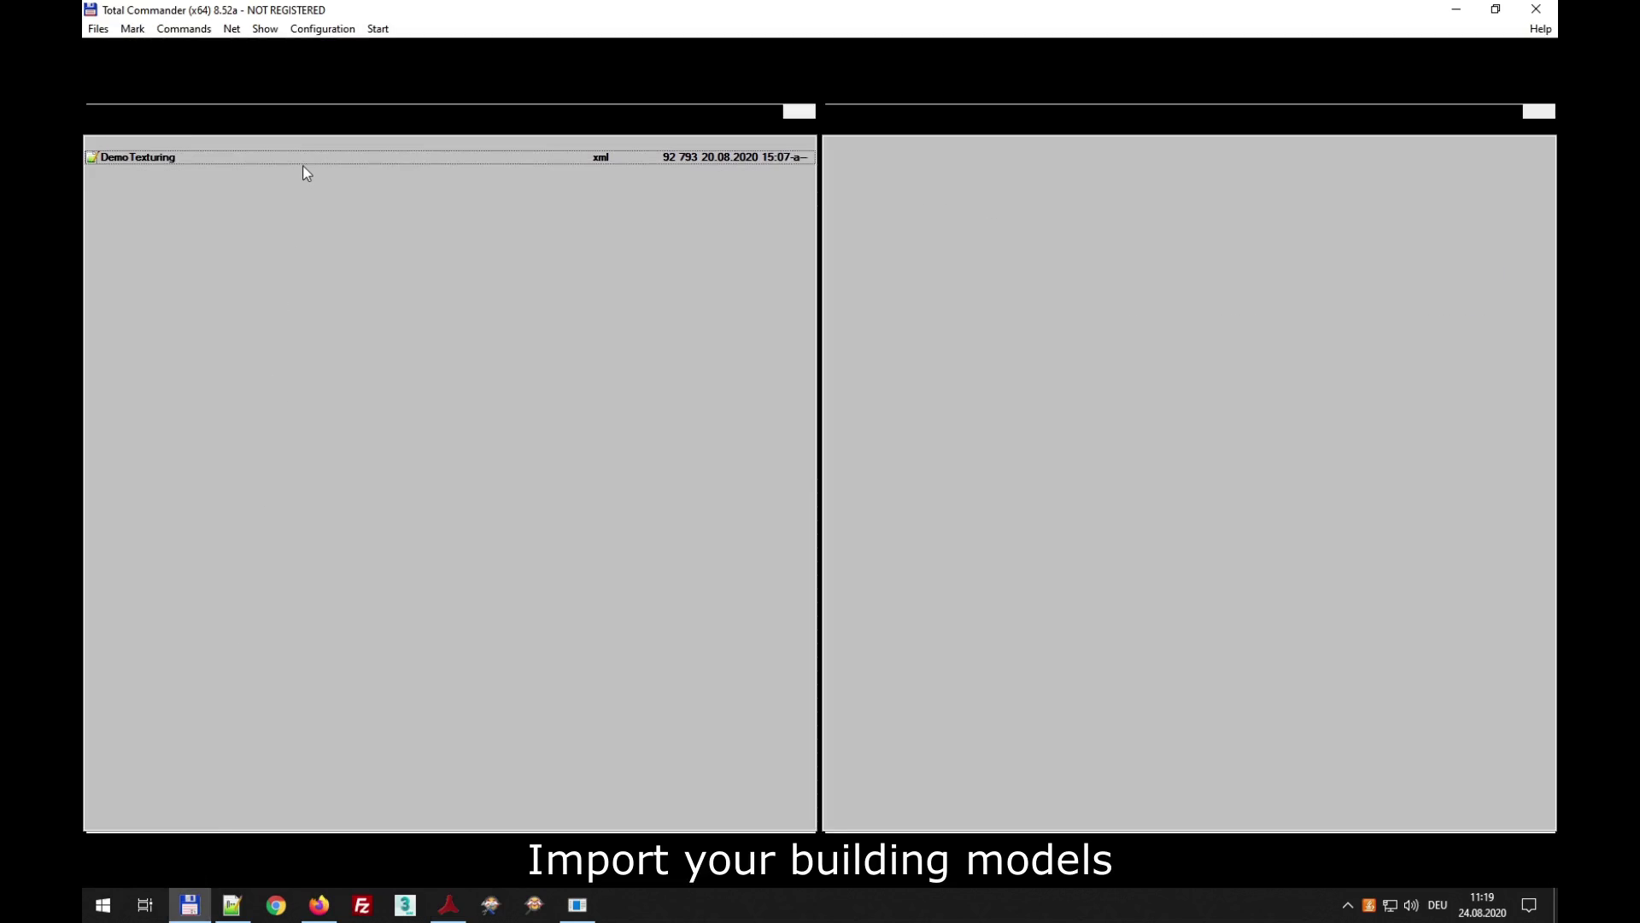
{"action": "left_click", "coordinate": [161, 161]}
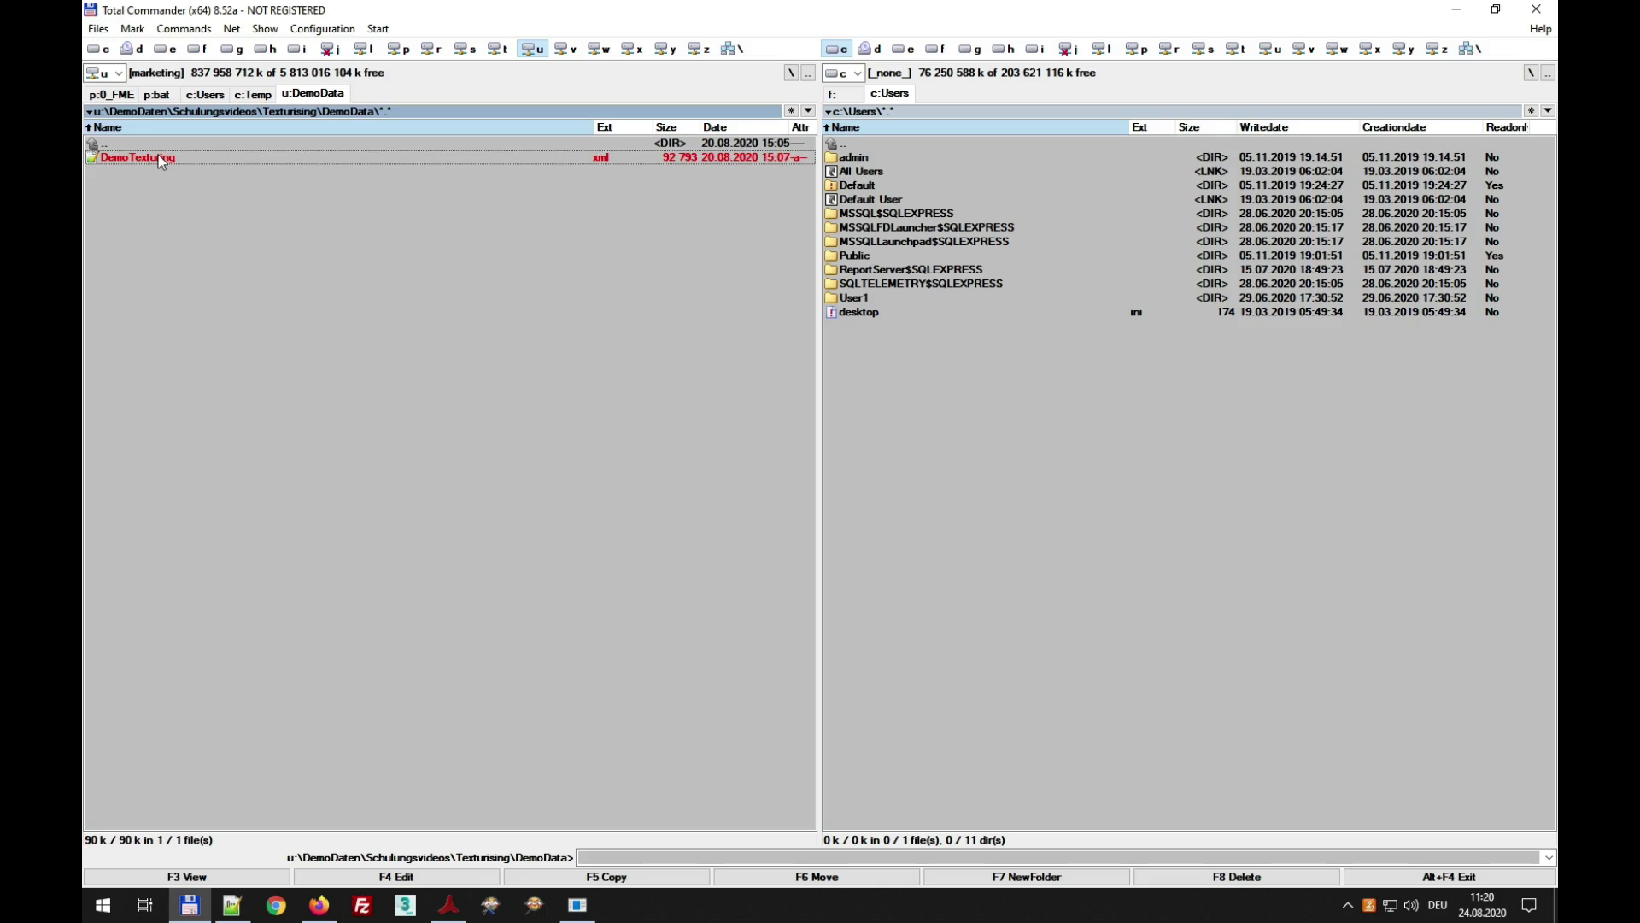
{"action": "key", "text": "F4"}
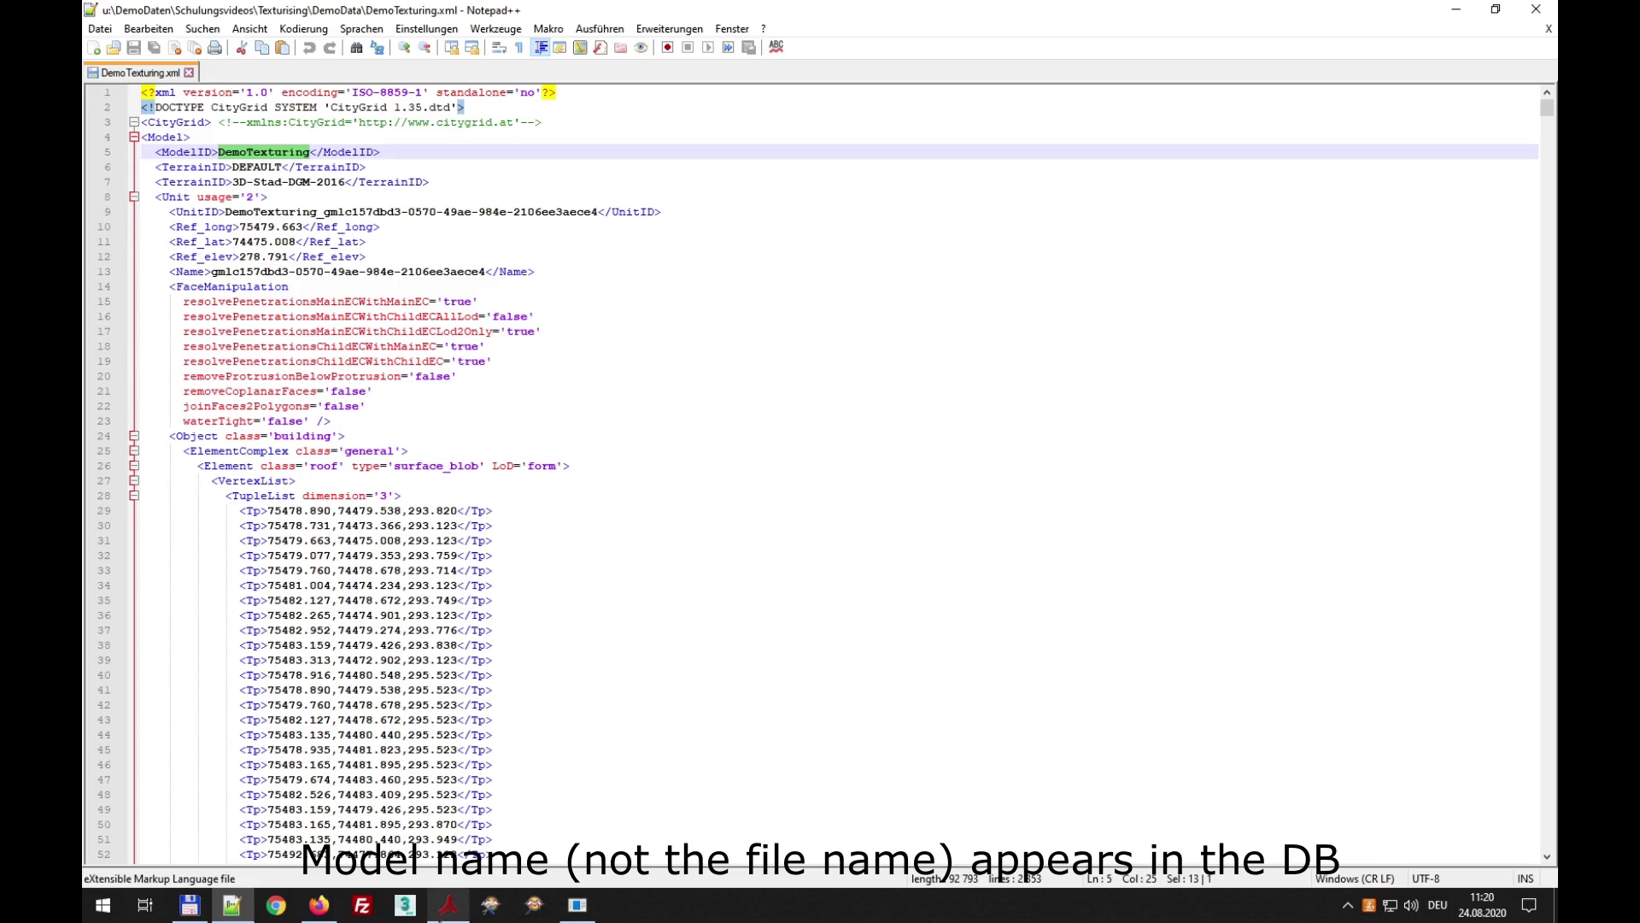
- Return to the CityGRID import and load u:\DemoDaten\Schulungsvideos\Texturising\DemoData\DemoTexturing.xml as the XML file
{"action": "left_click", "coordinate": [448, 907]}
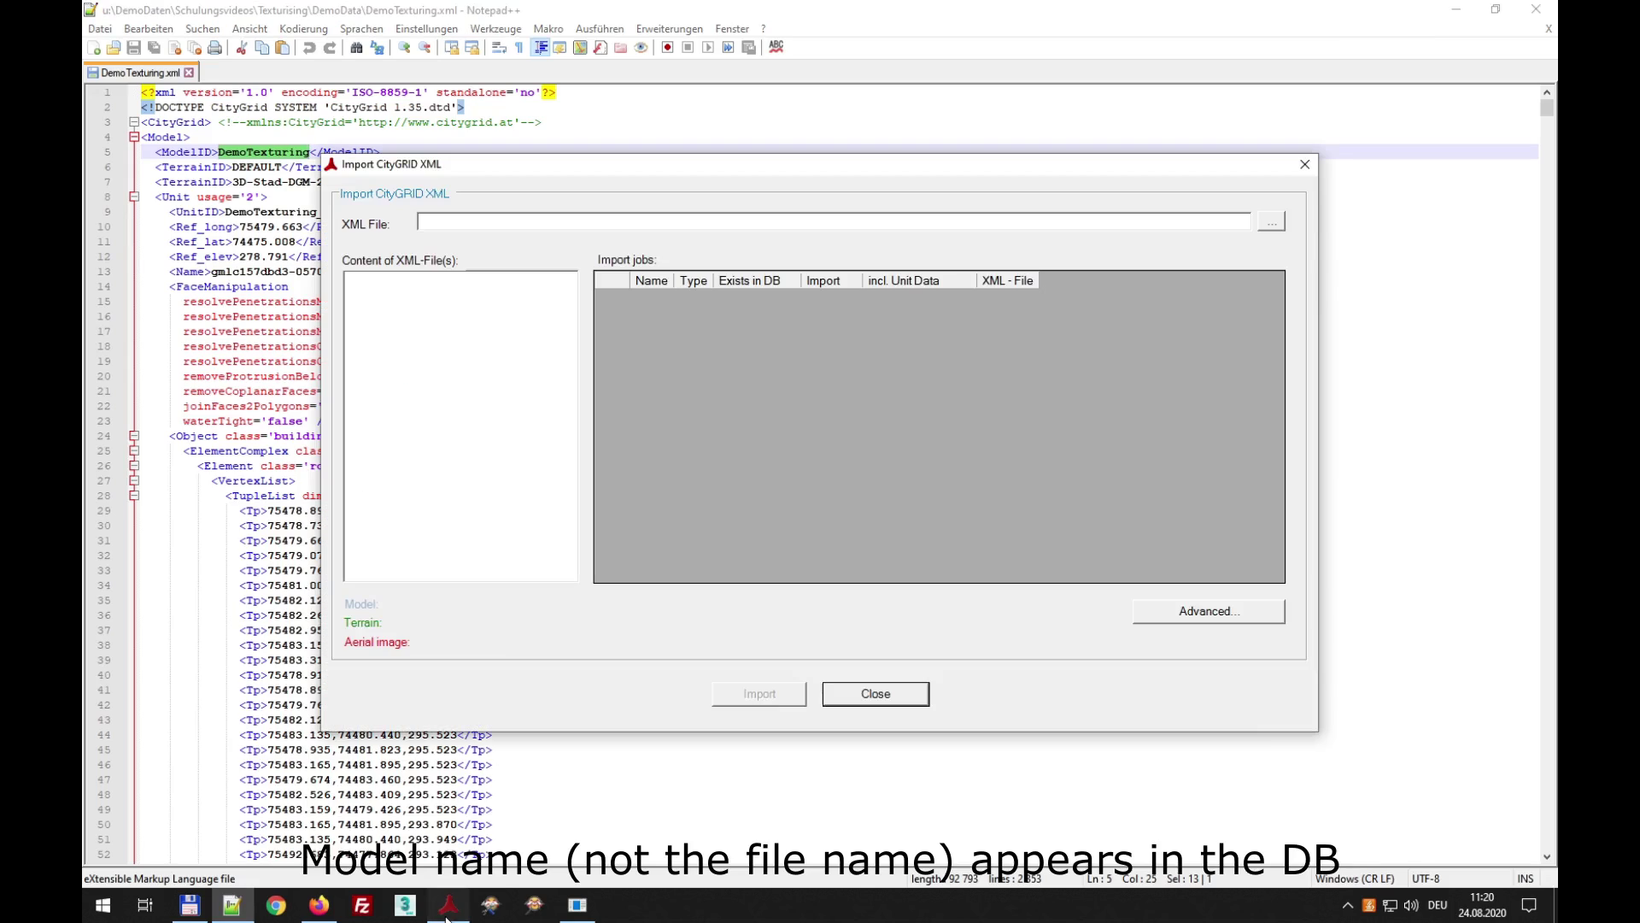
{"action": "left_click", "coordinate": [606, 221]}
{"action": "type", "text": "u:\\DemoDaten\\Schulungsvideos\\Texturising\\DemoData\\DemoTexturing.xml"}
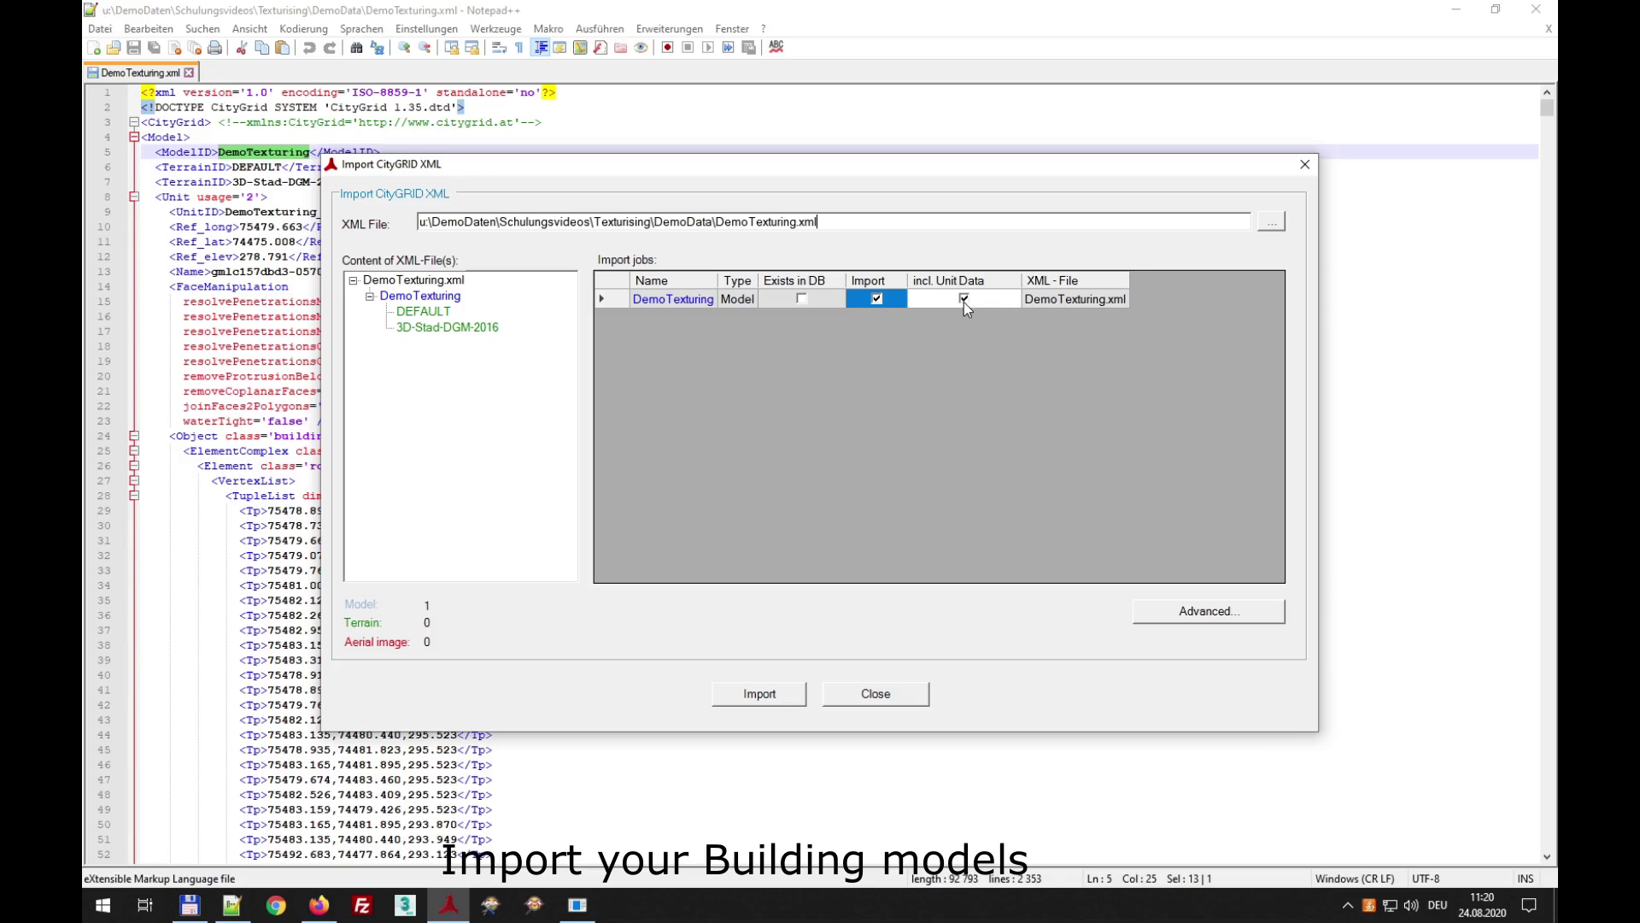
- Accept the advanced import options with face and image pyramid generation off, and import the DemoTexturing model including unit data
{"action": "left_click", "coordinate": [1190, 612]}
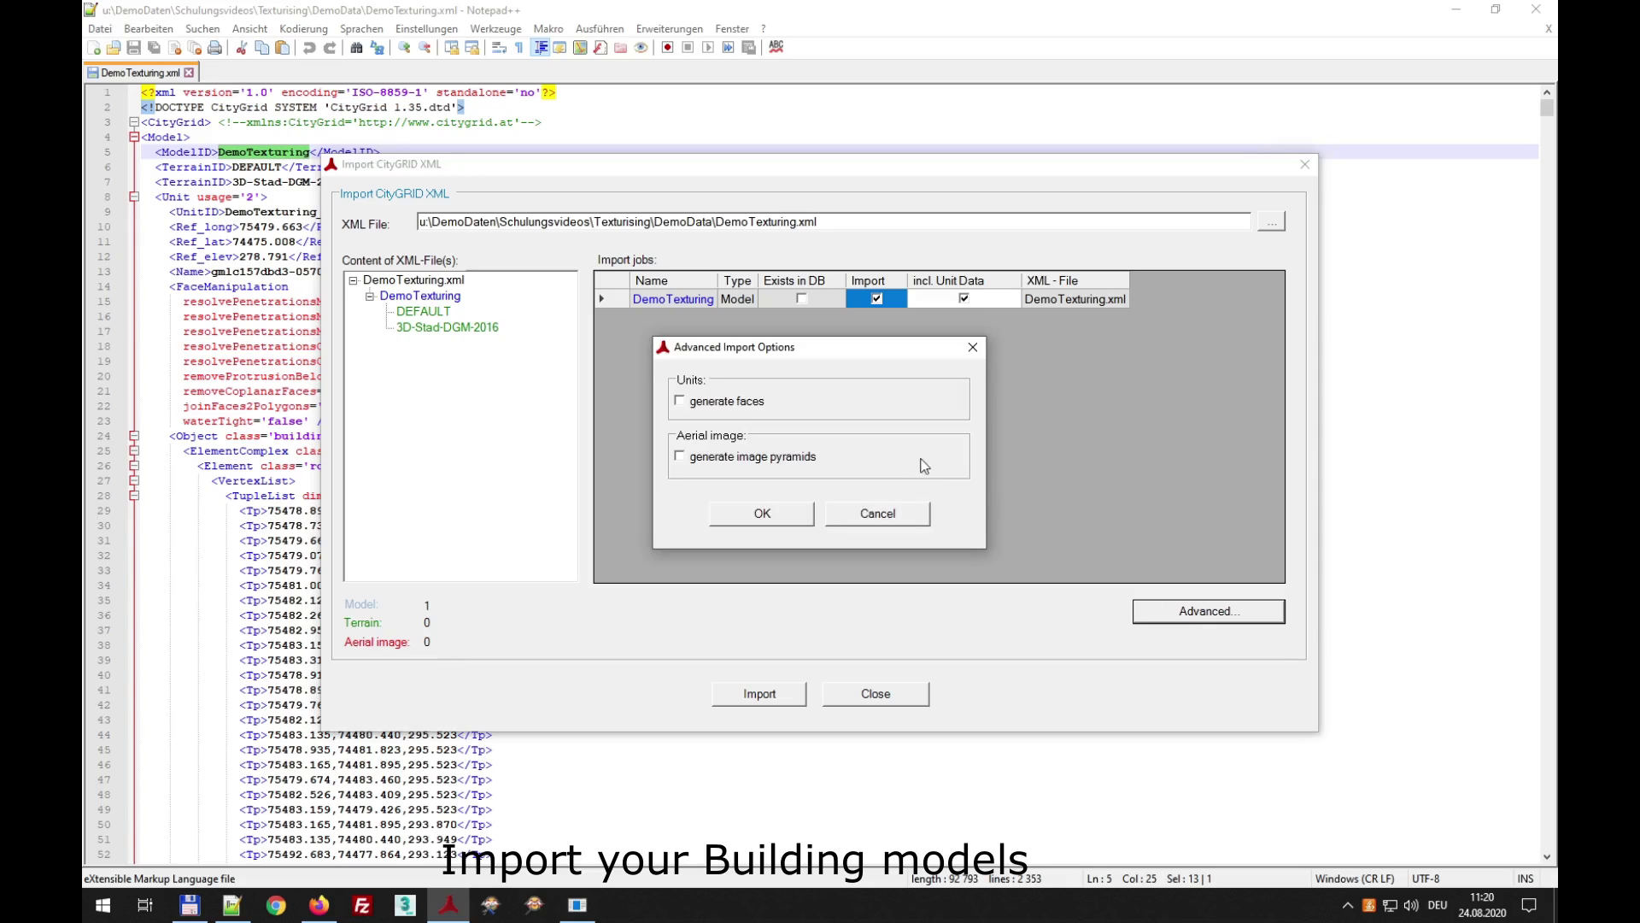
{"action": "left_click", "coordinate": [742, 408]}
{"action": "left_click", "coordinate": [743, 408]}
{"action": "left_click", "coordinate": [763, 515]}
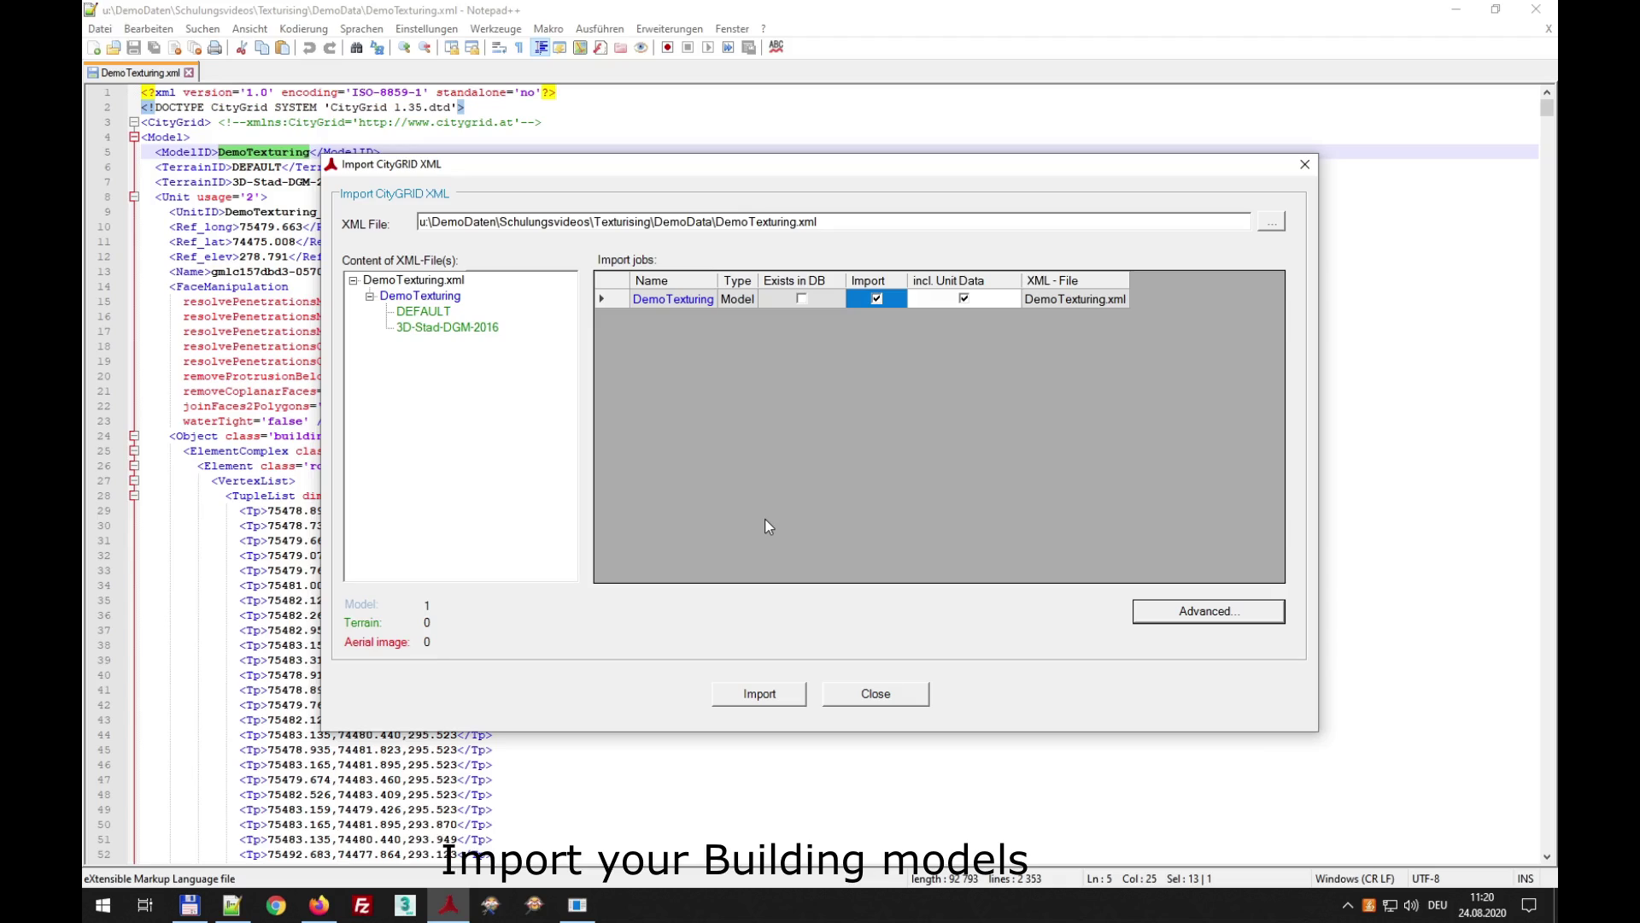
{"action": "left_click", "coordinate": [762, 696]}
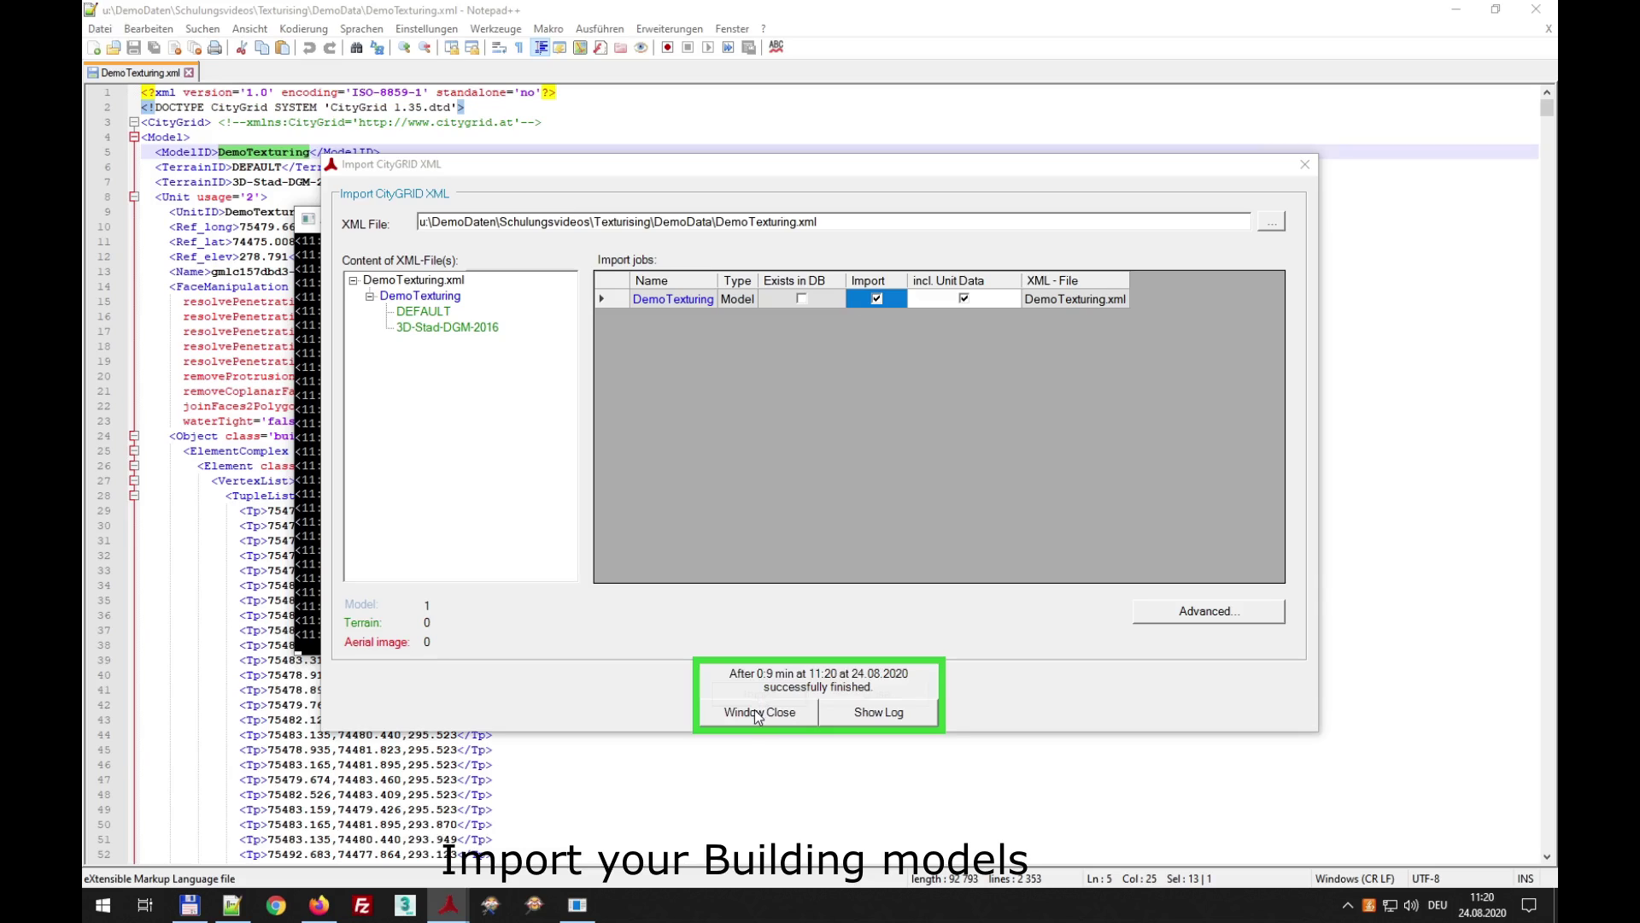
{"action": "left_click", "coordinate": [758, 712]}
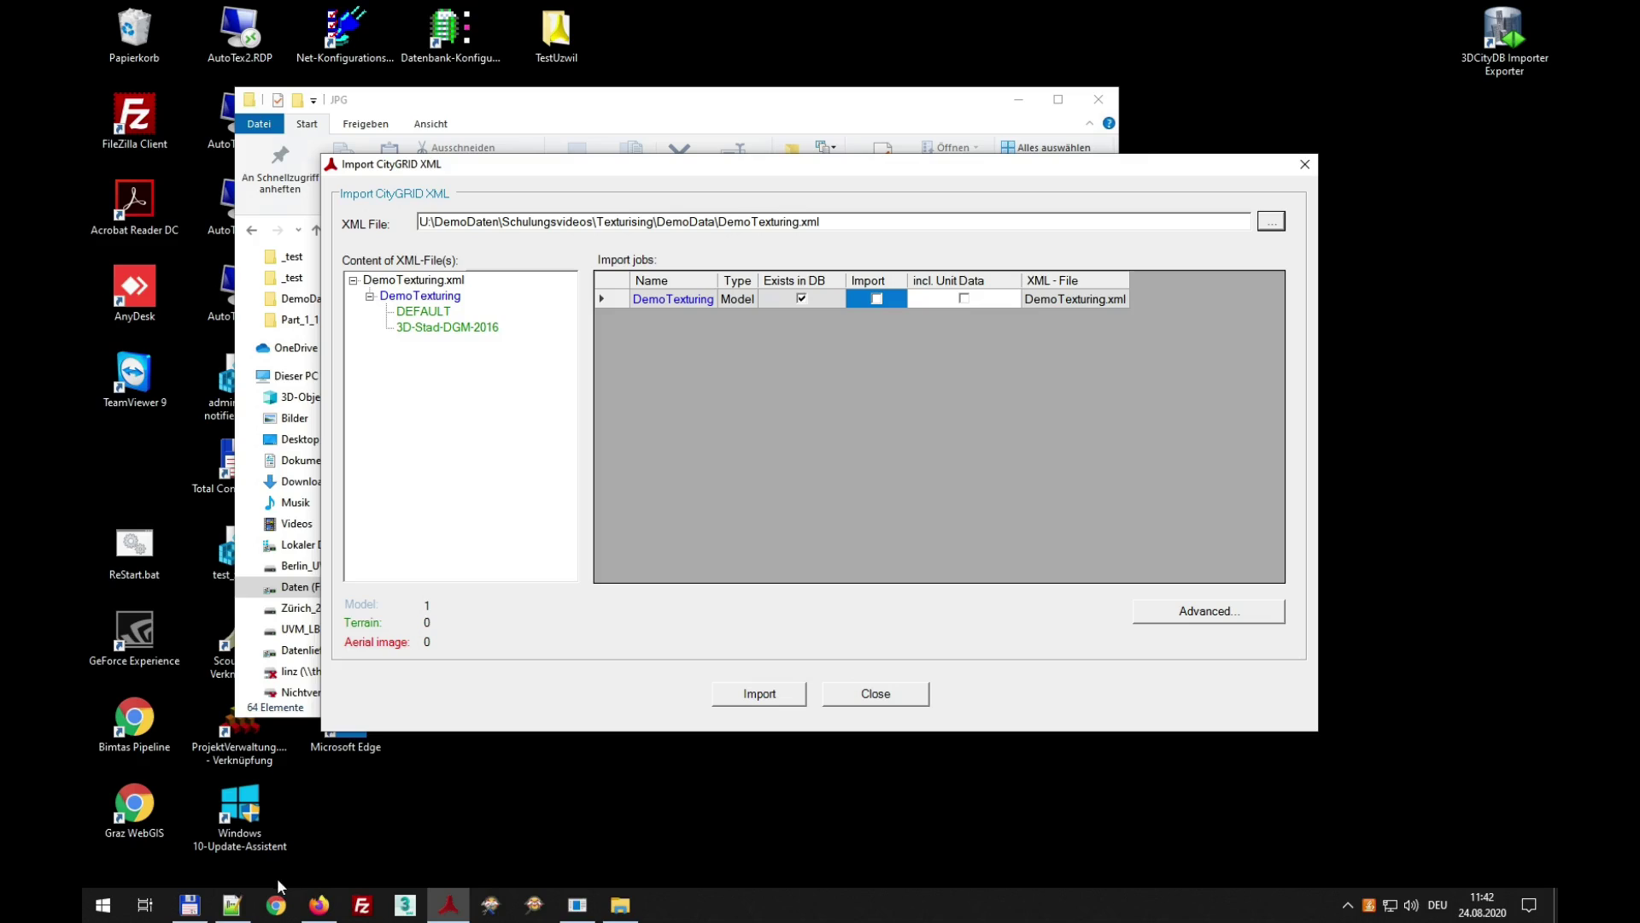
- Open Image Orientation Demo.xml from Total Commander and compare its first ImageFile path with the 170655 image in the JPG folder
{"action": "left_click", "coordinate": [187, 906]}
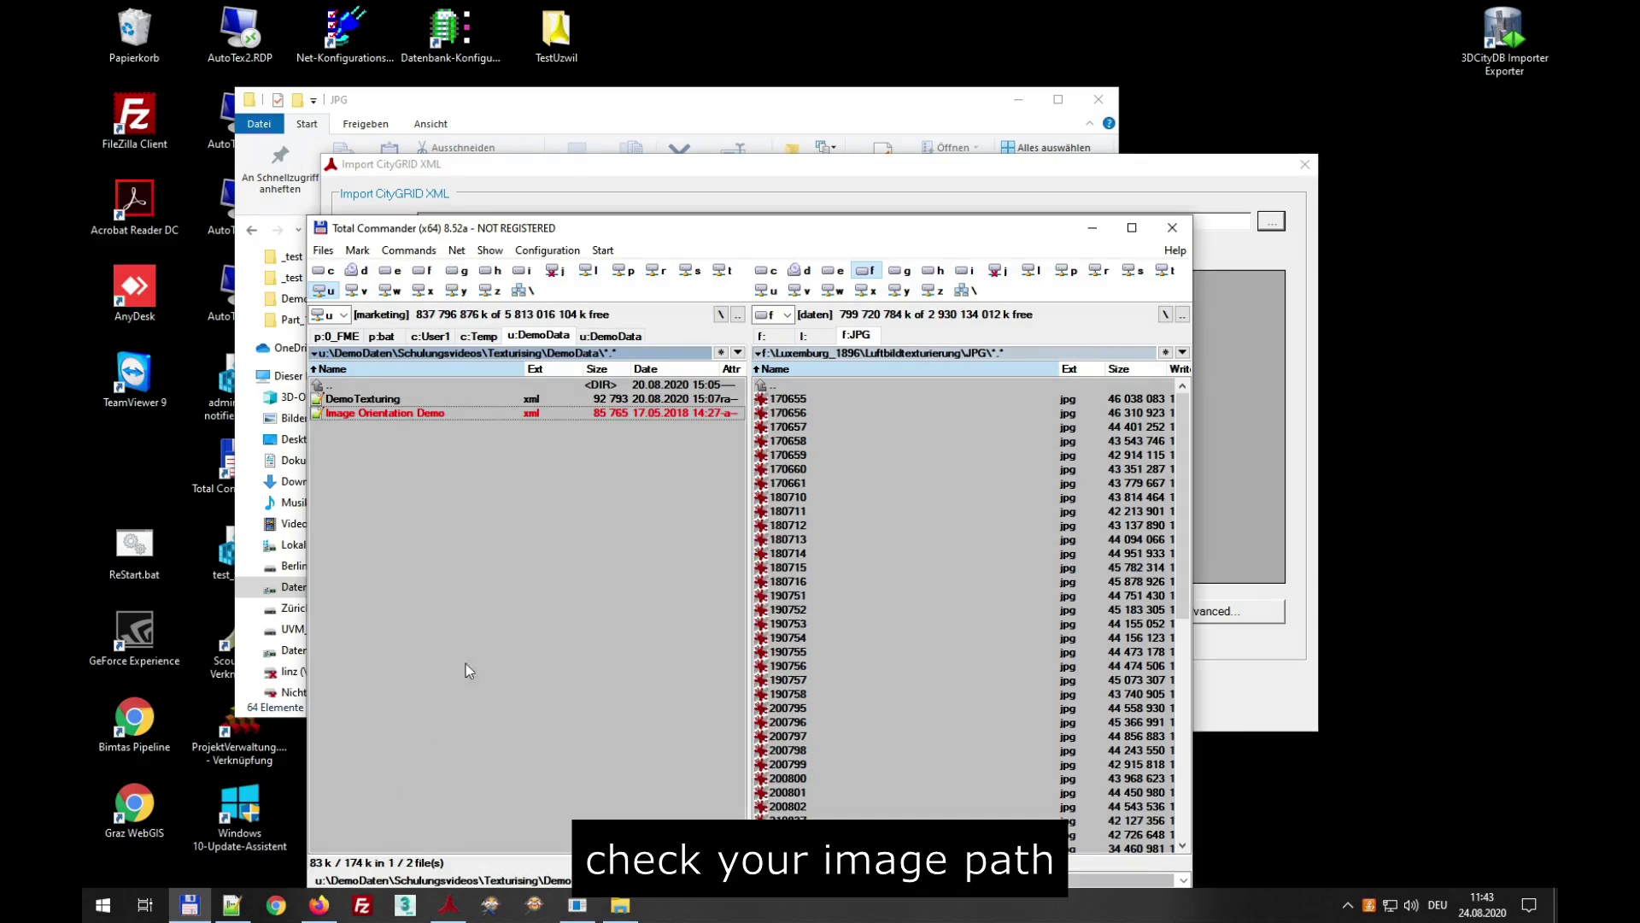
{"action": "double_click", "coordinate": [444, 414]}
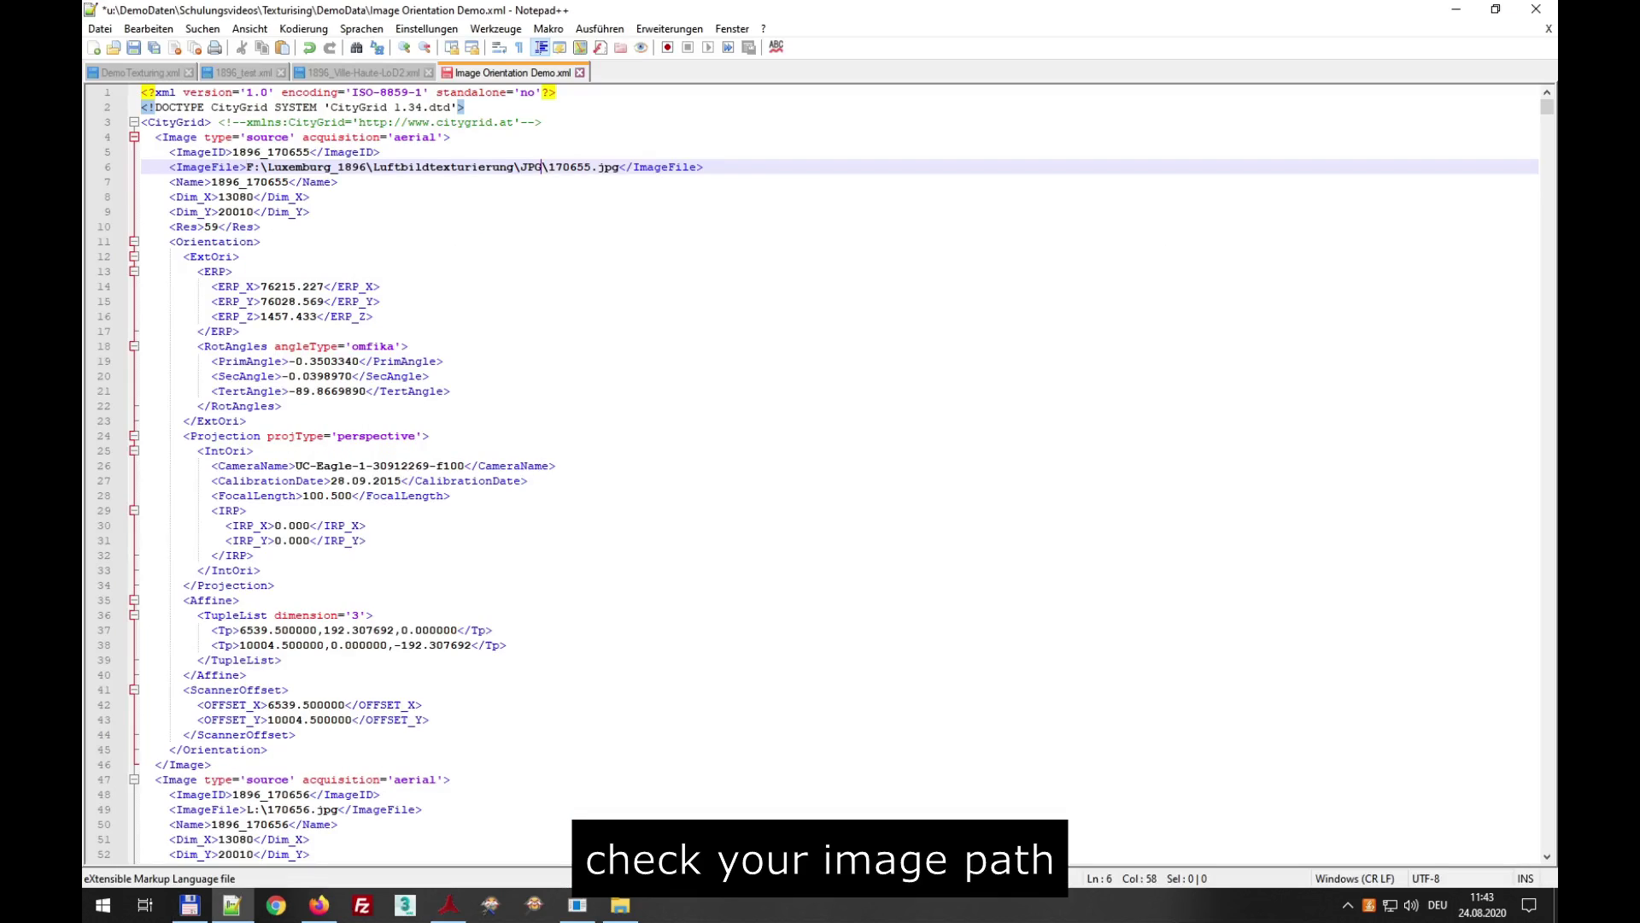
{"action": "left_click_drag", "start_coordinate": [246, 166], "coordinate": [621, 167]}
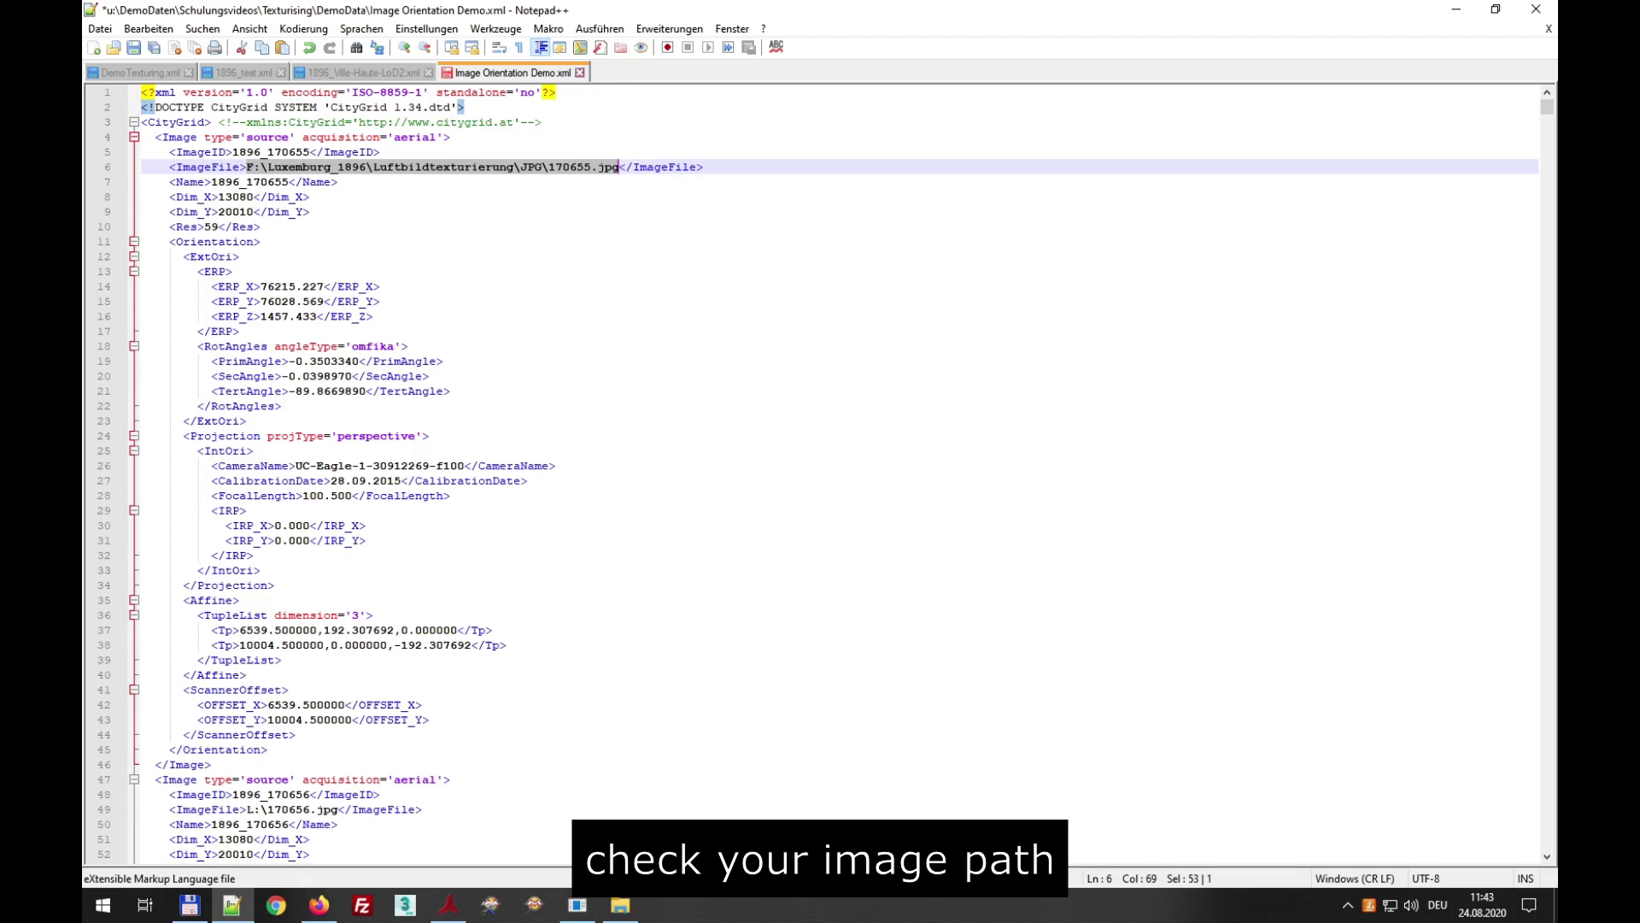
{"action": "left_click", "coordinate": [205, 912]}
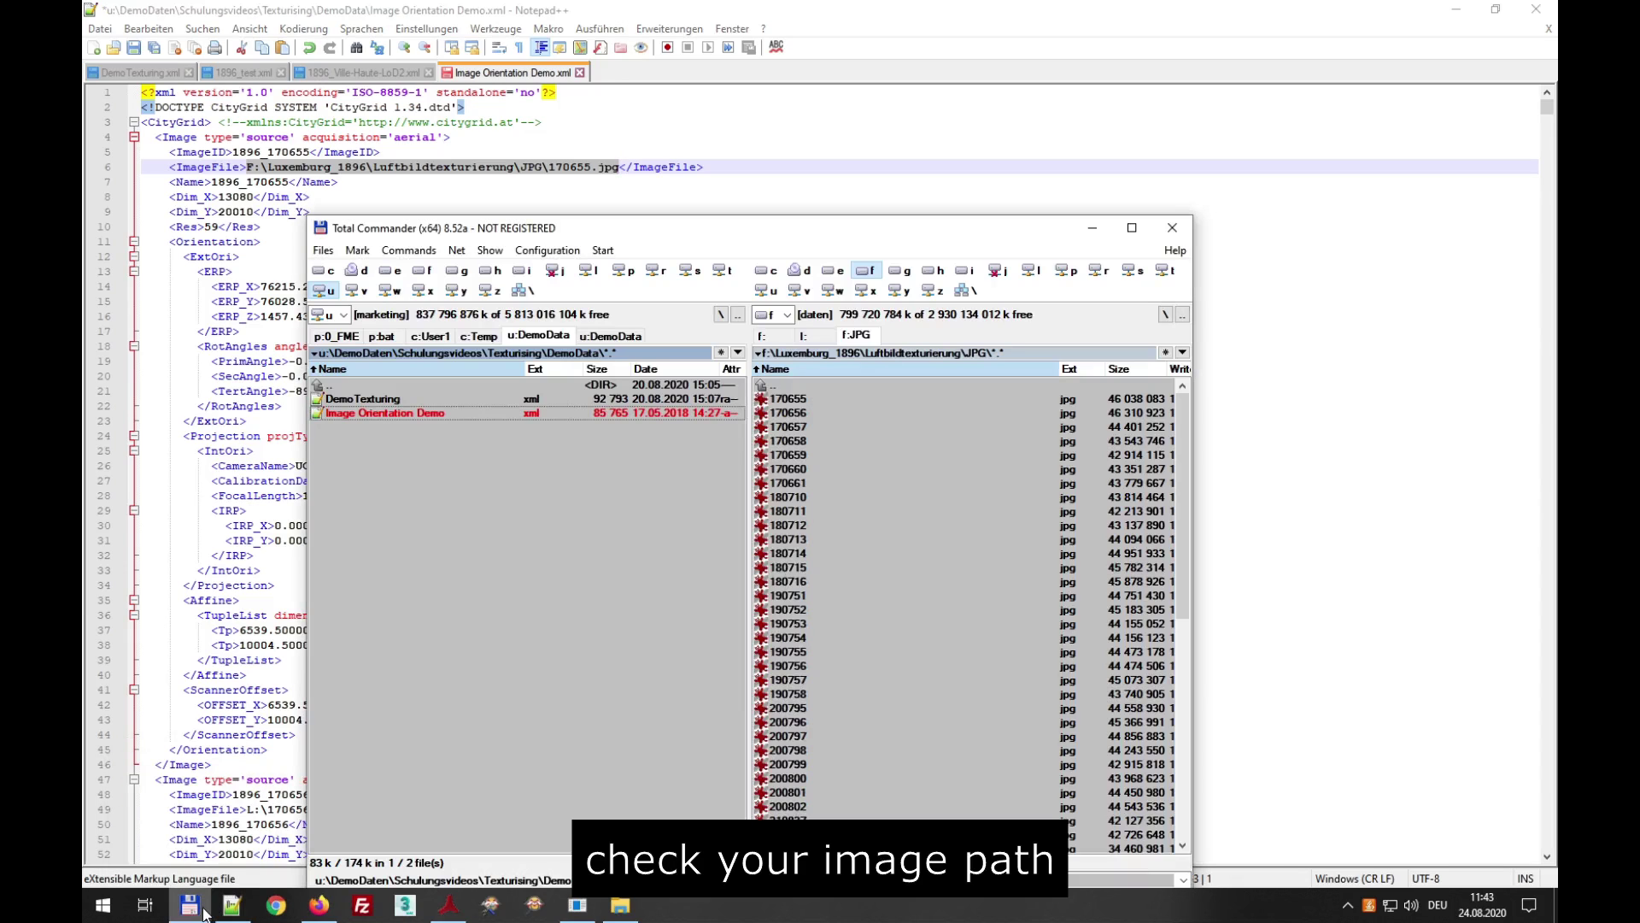
{"action": "left_click", "coordinate": [790, 400]}
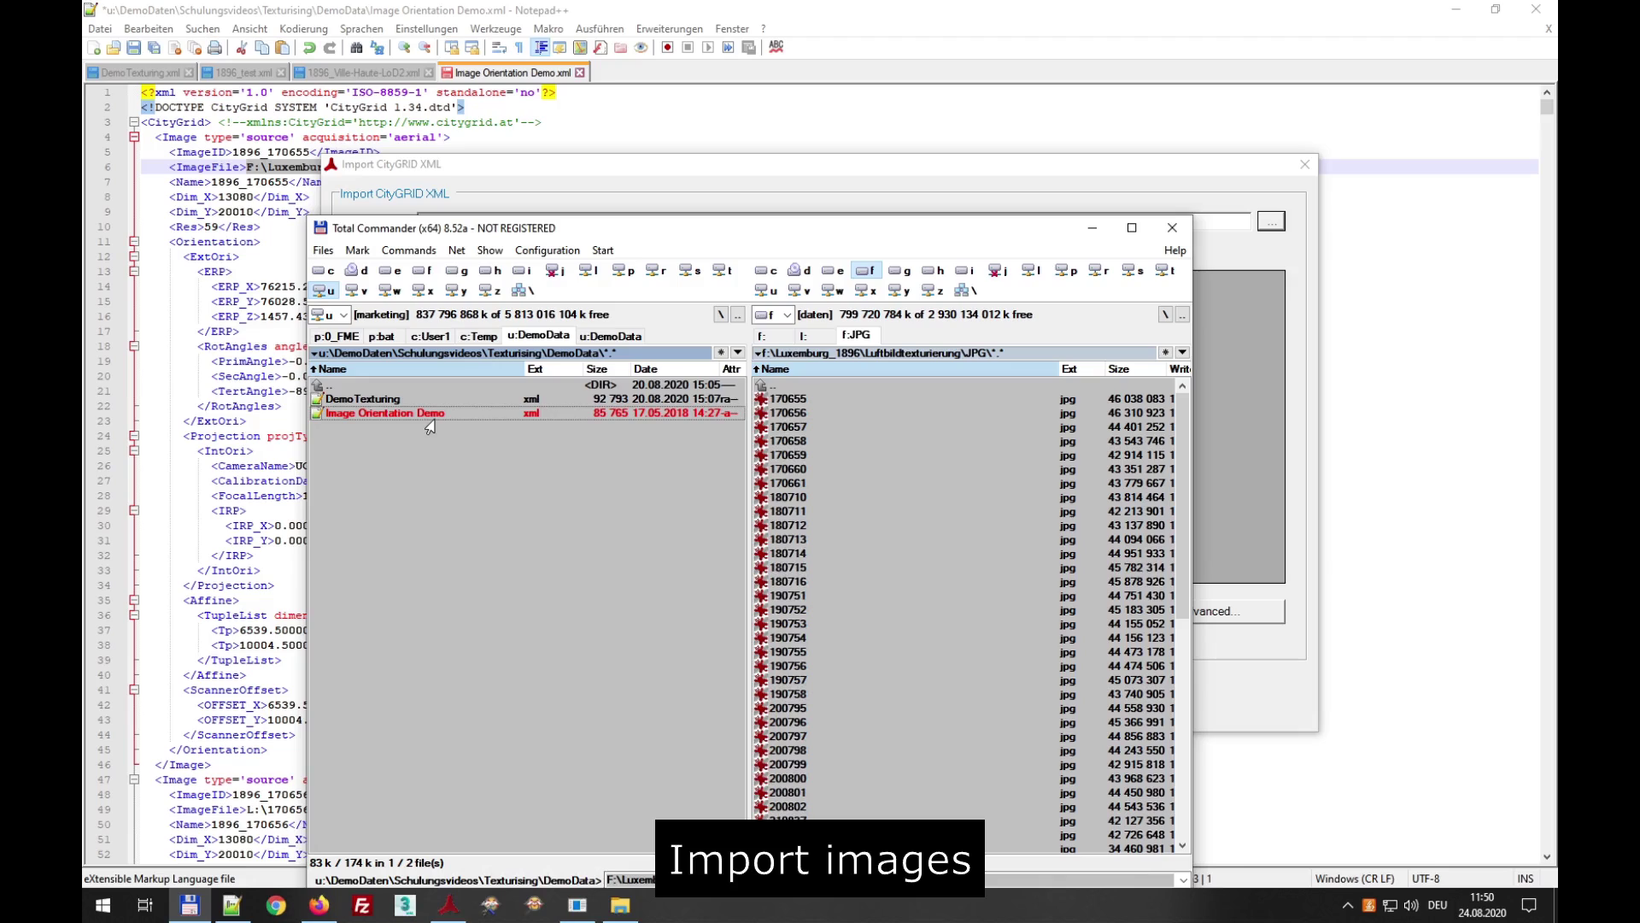
- Replace the import's XML file with u:\DemoDaten\Schulungsvideos\Texturising\DemoData\Image Orientation Demo.xml
{"action": "left_click", "coordinate": [452, 912]}
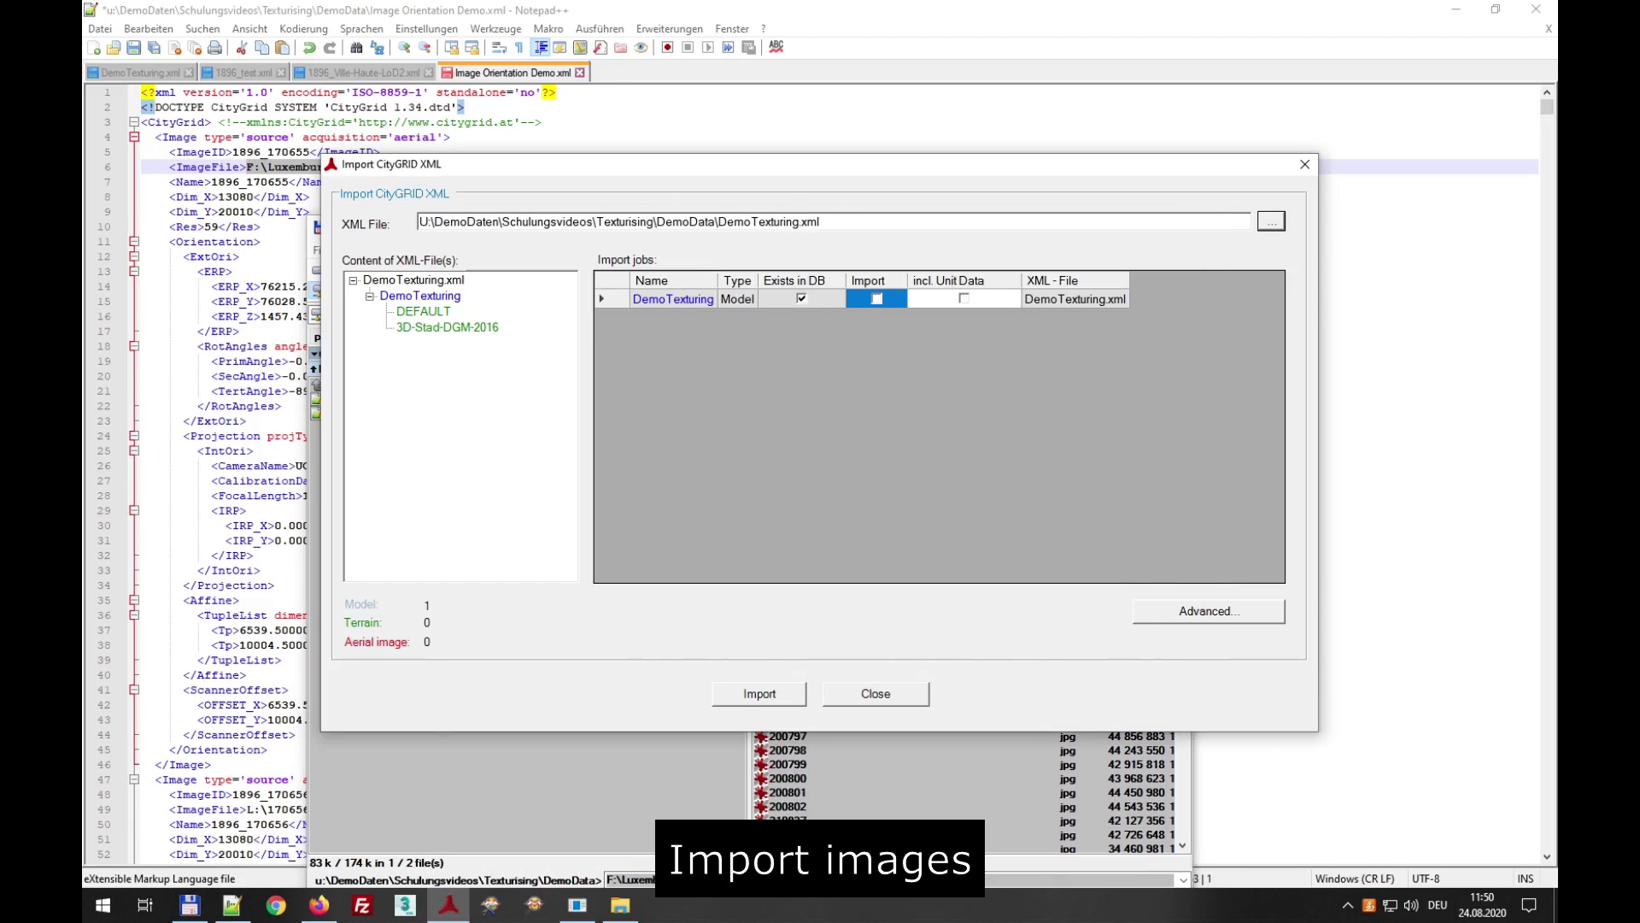
{"action": "left_click_drag", "start_coordinate": [850, 220], "coordinate": [355, 238]}
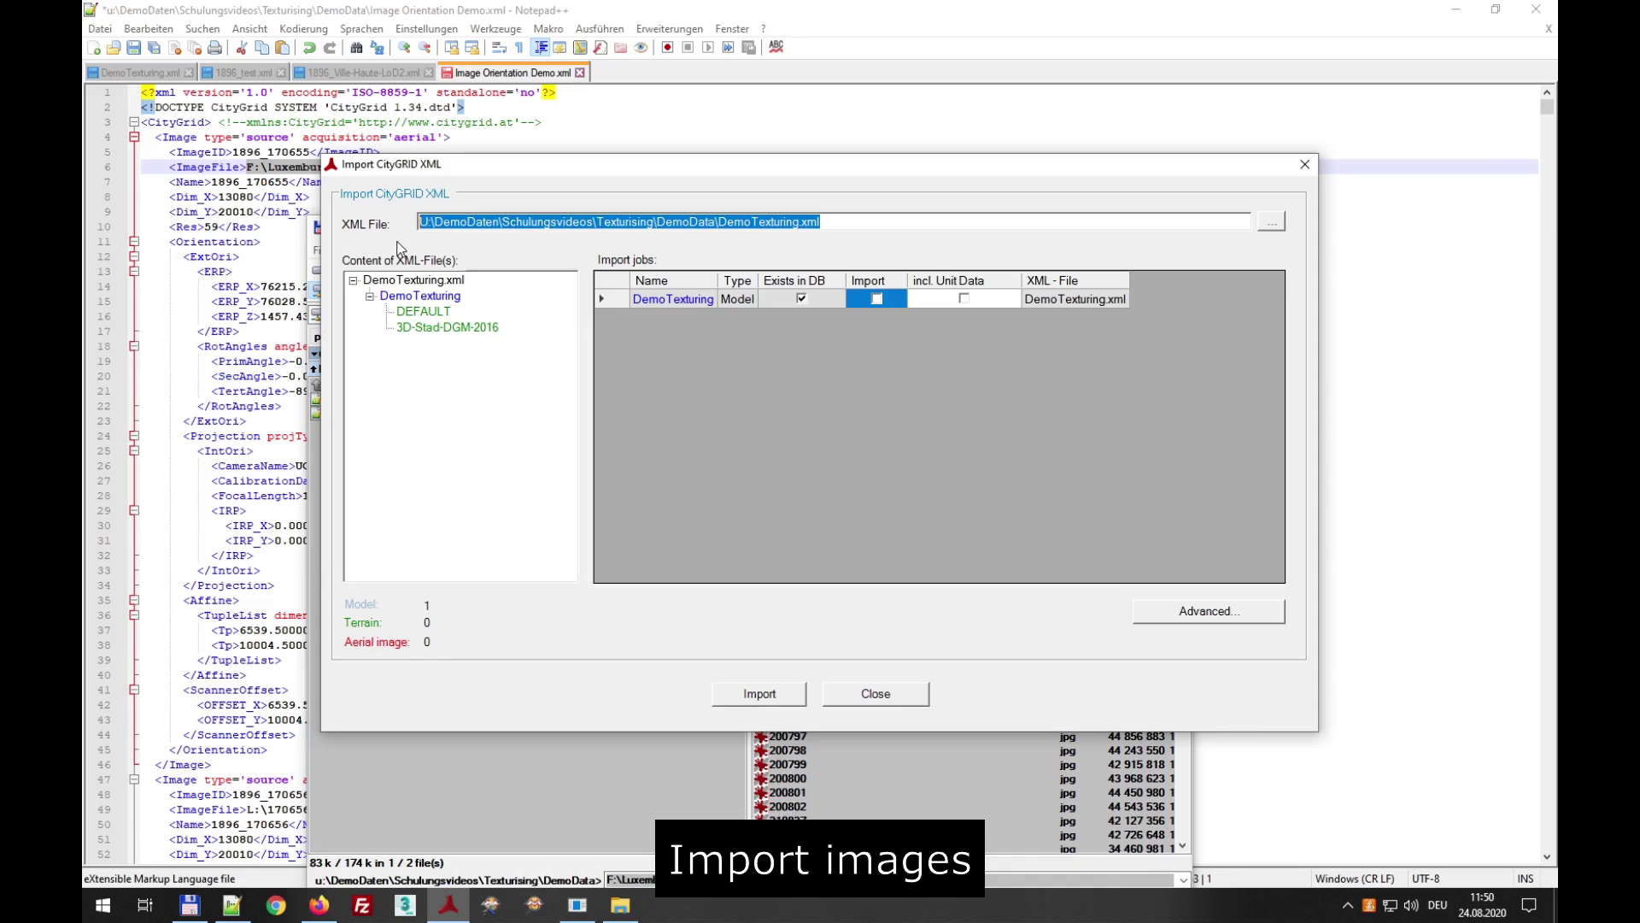
{"action": "key", "text": "alt+Tab"}
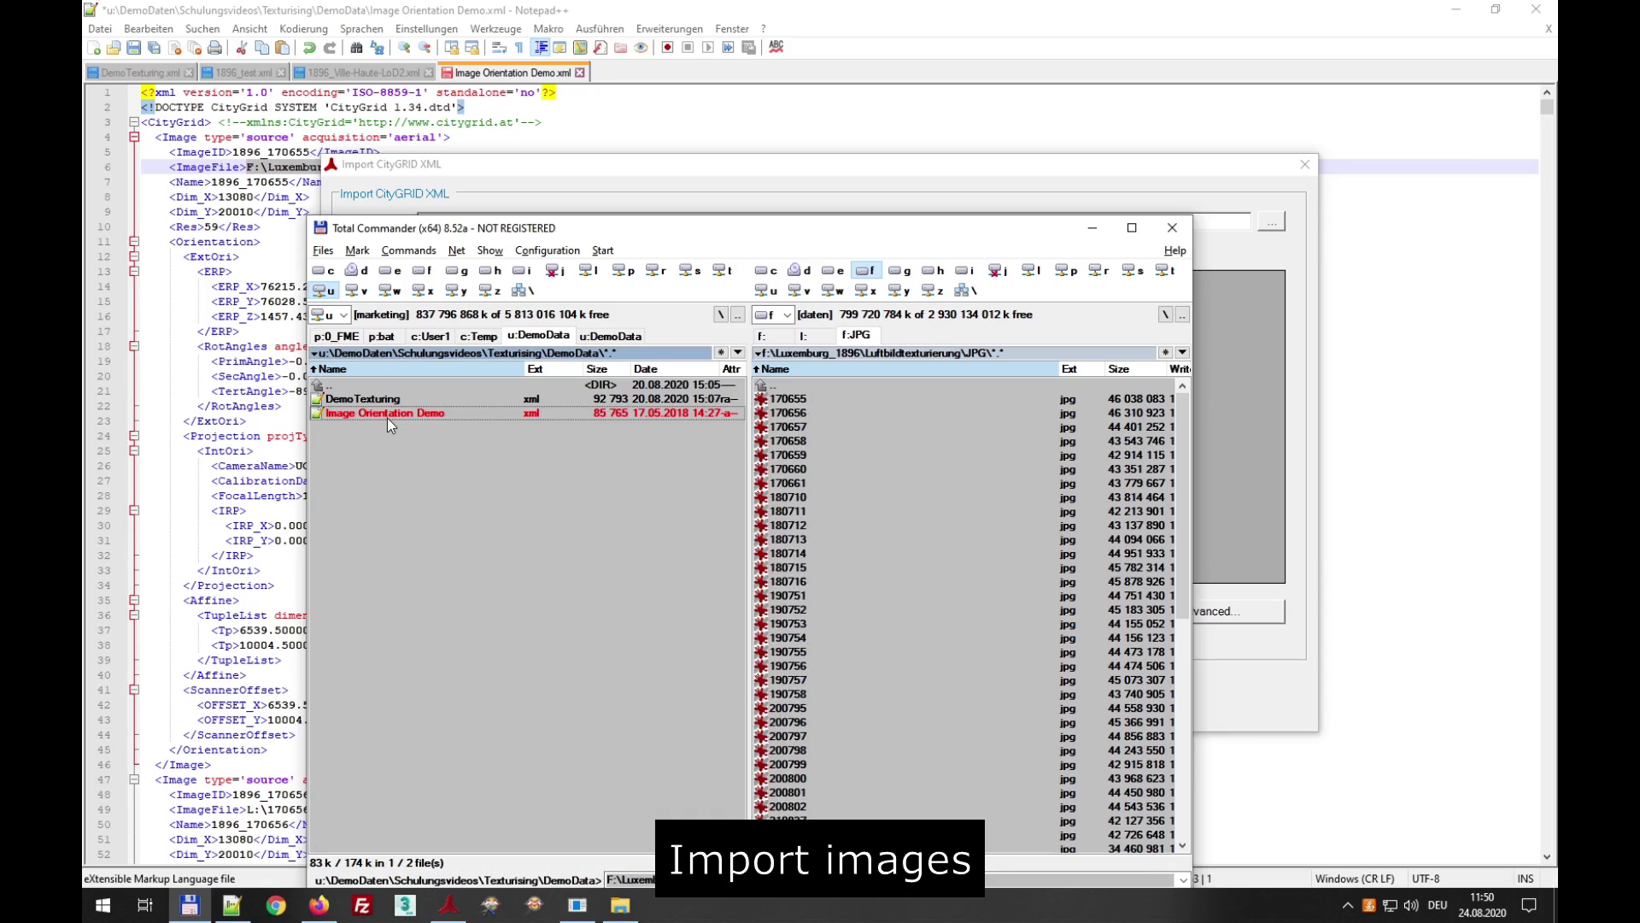
{"action": "left_click", "coordinate": [449, 905]}
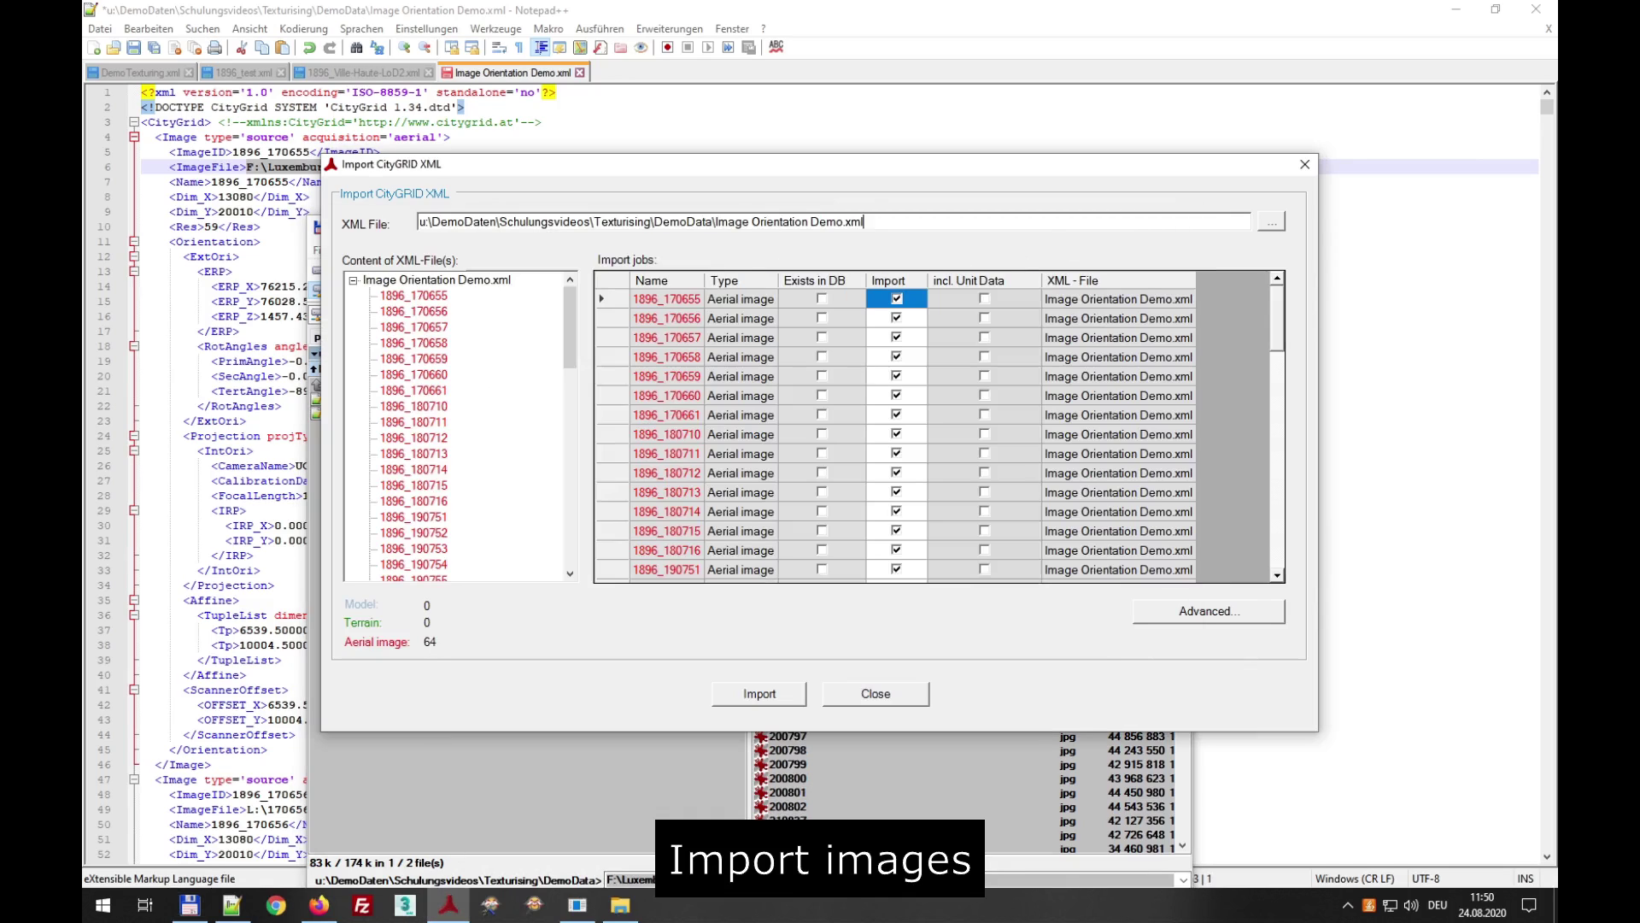
{"action": "type", "text": "u:\\DemoDaten\\Schulungsvideos\\Texturising\\DemoData\\Image Orientation Demo.xml"}
- Review the aerial image import jobs and accept the advanced options with image pyramid generation unchecked
{"action": "mouse_move", "coordinate": [1278, 336]}
{"action": "left_mouse_down"}
{"action": "mouse_move", "coordinate": [1282, 557]}
{"action": "mouse_move", "coordinate": [1267, 333]}
{"action": "left_mouse_up"}
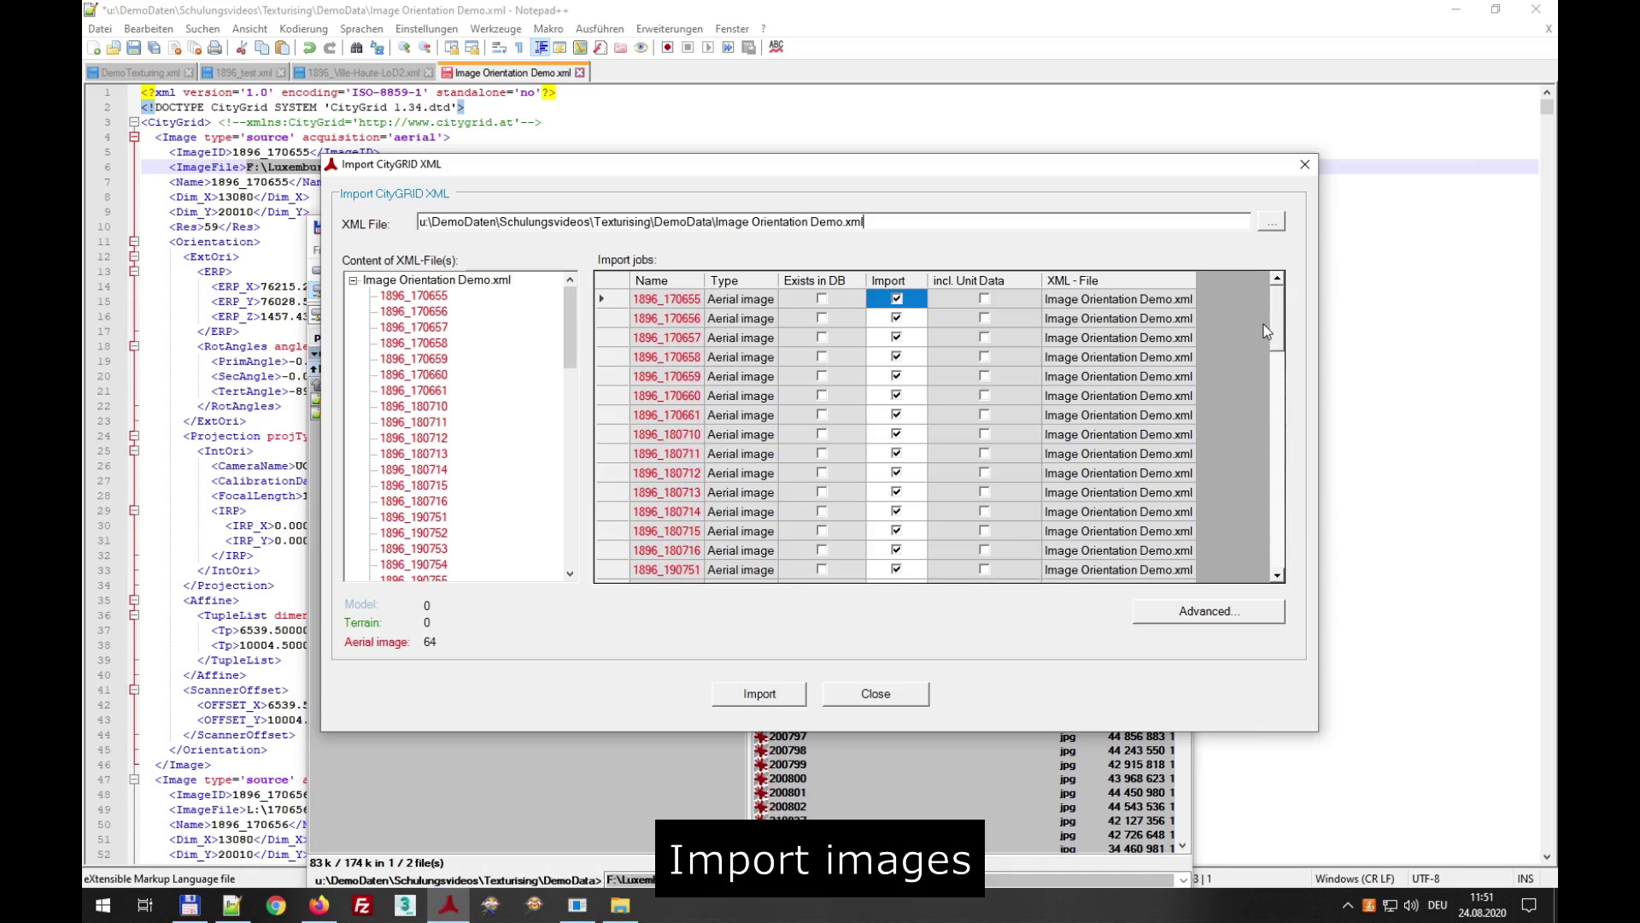
{"action": "left_click", "coordinate": [1216, 611]}
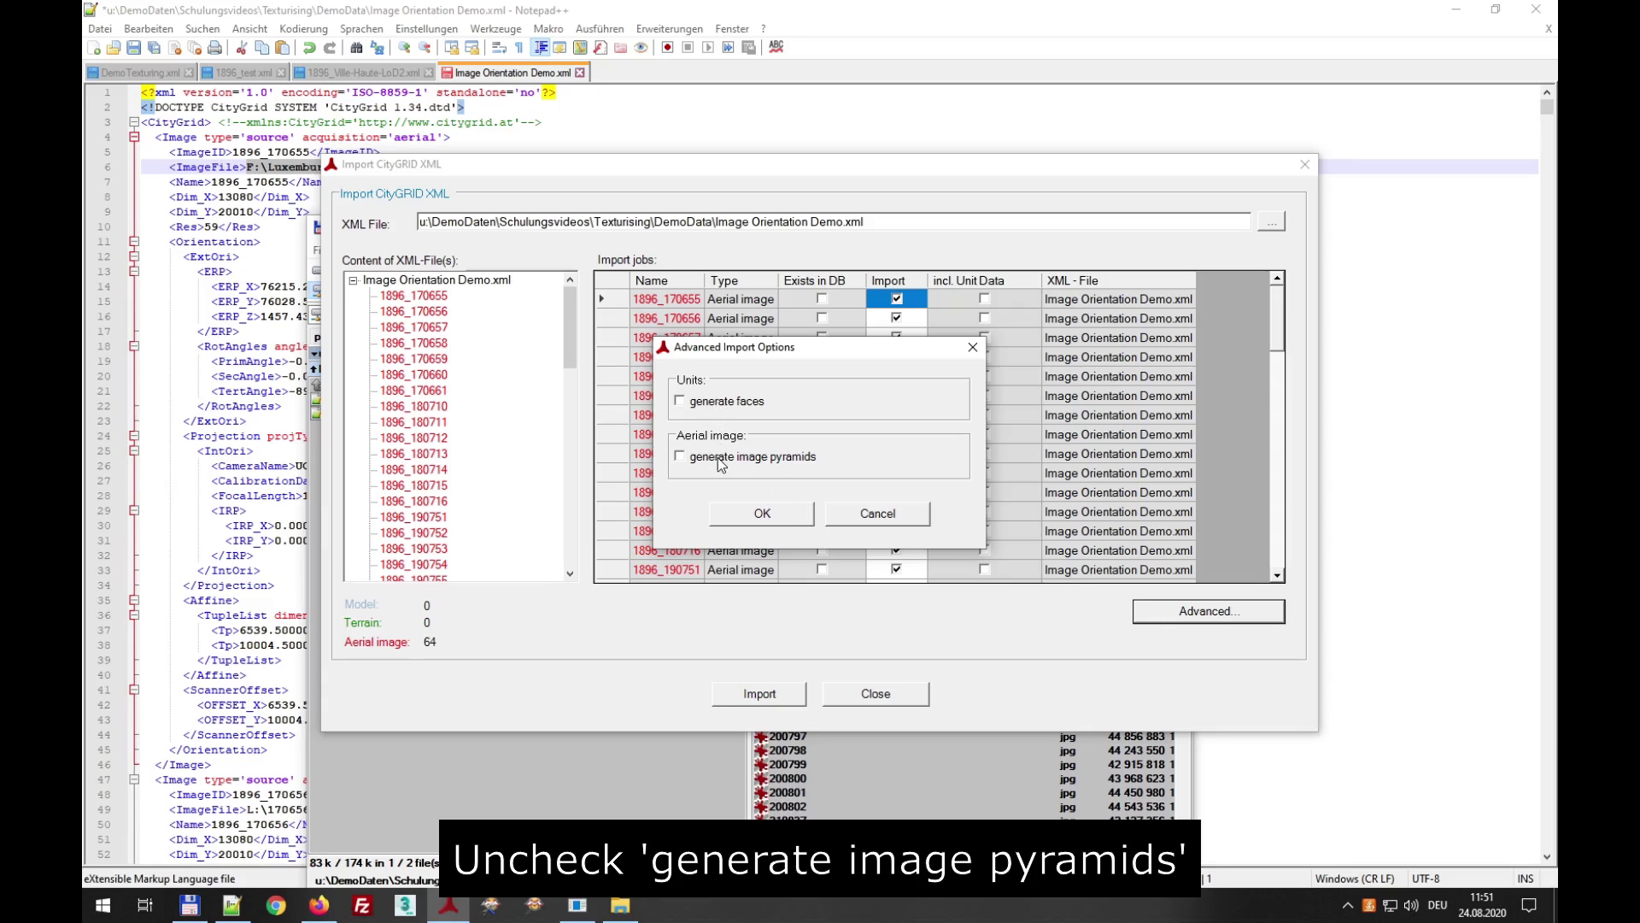
{"action": "left_click", "coordinate": [762, 517]}
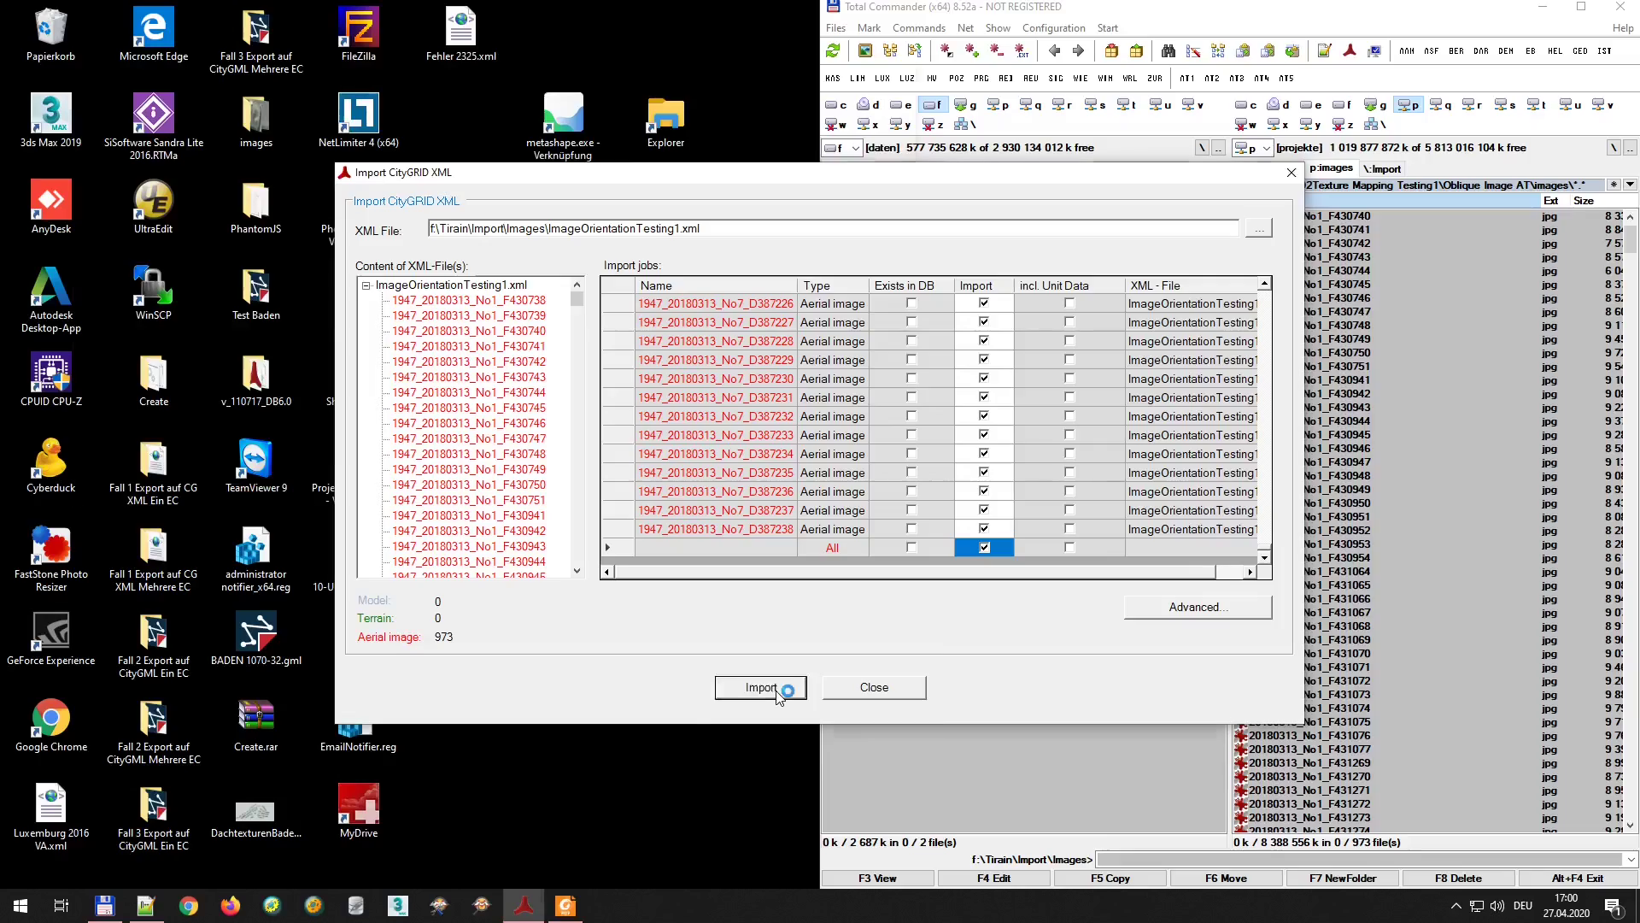
- Run the import of all listed aerial images and close the CityGRID XML import
{"action": "left_click", "coordinate": [767, 687]}
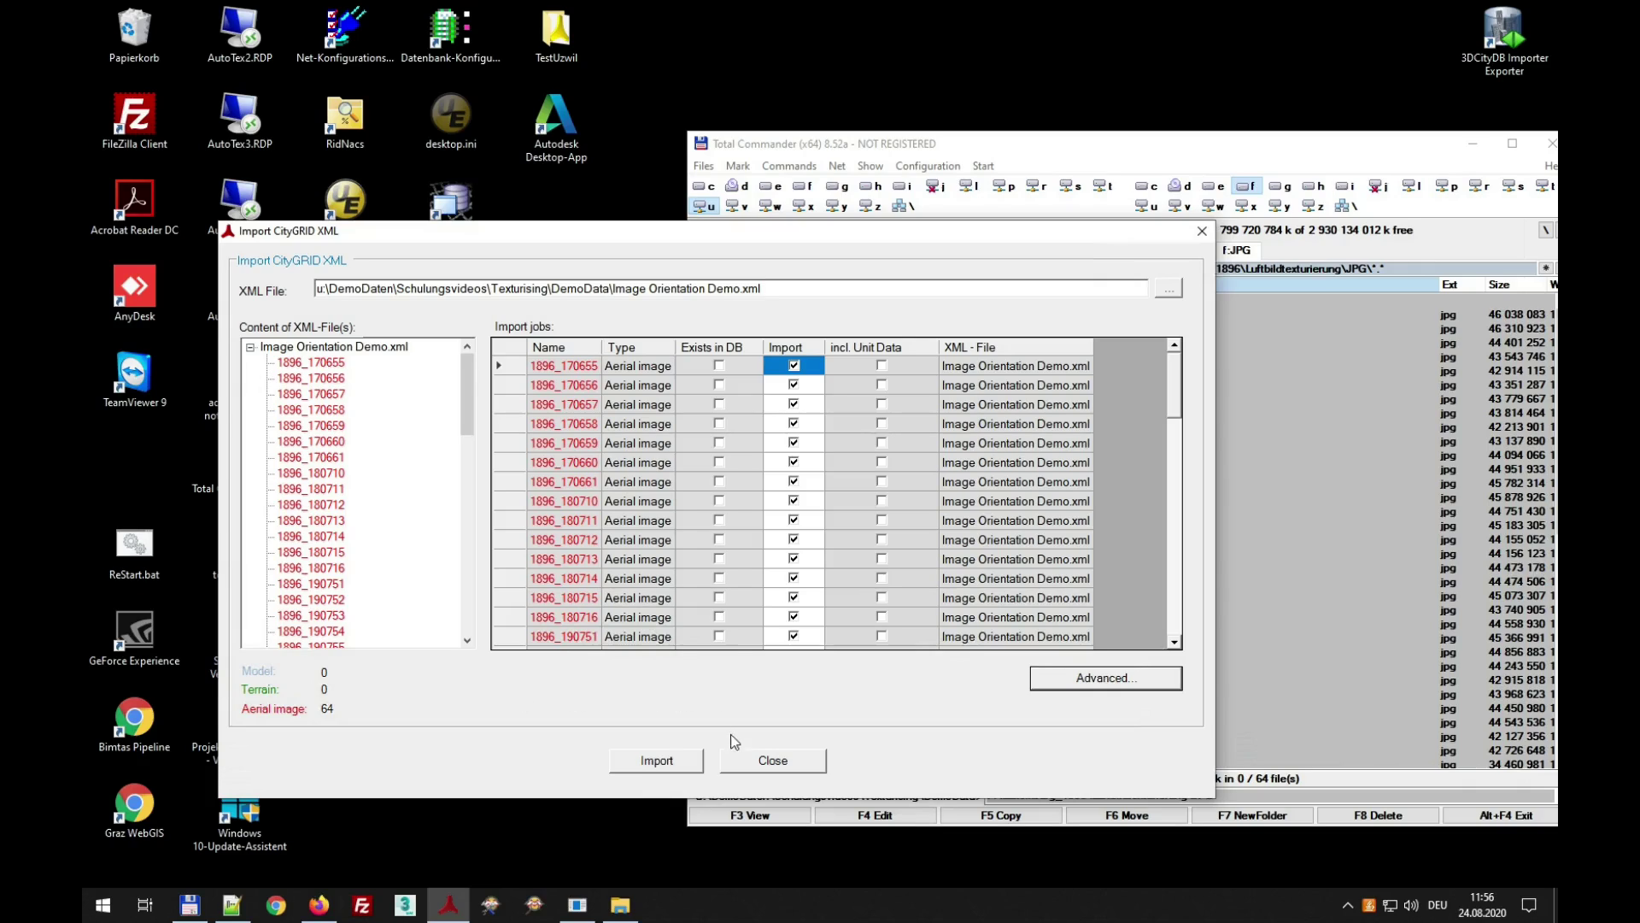
{"action": "left_click", "coordinate": [767, 763]}
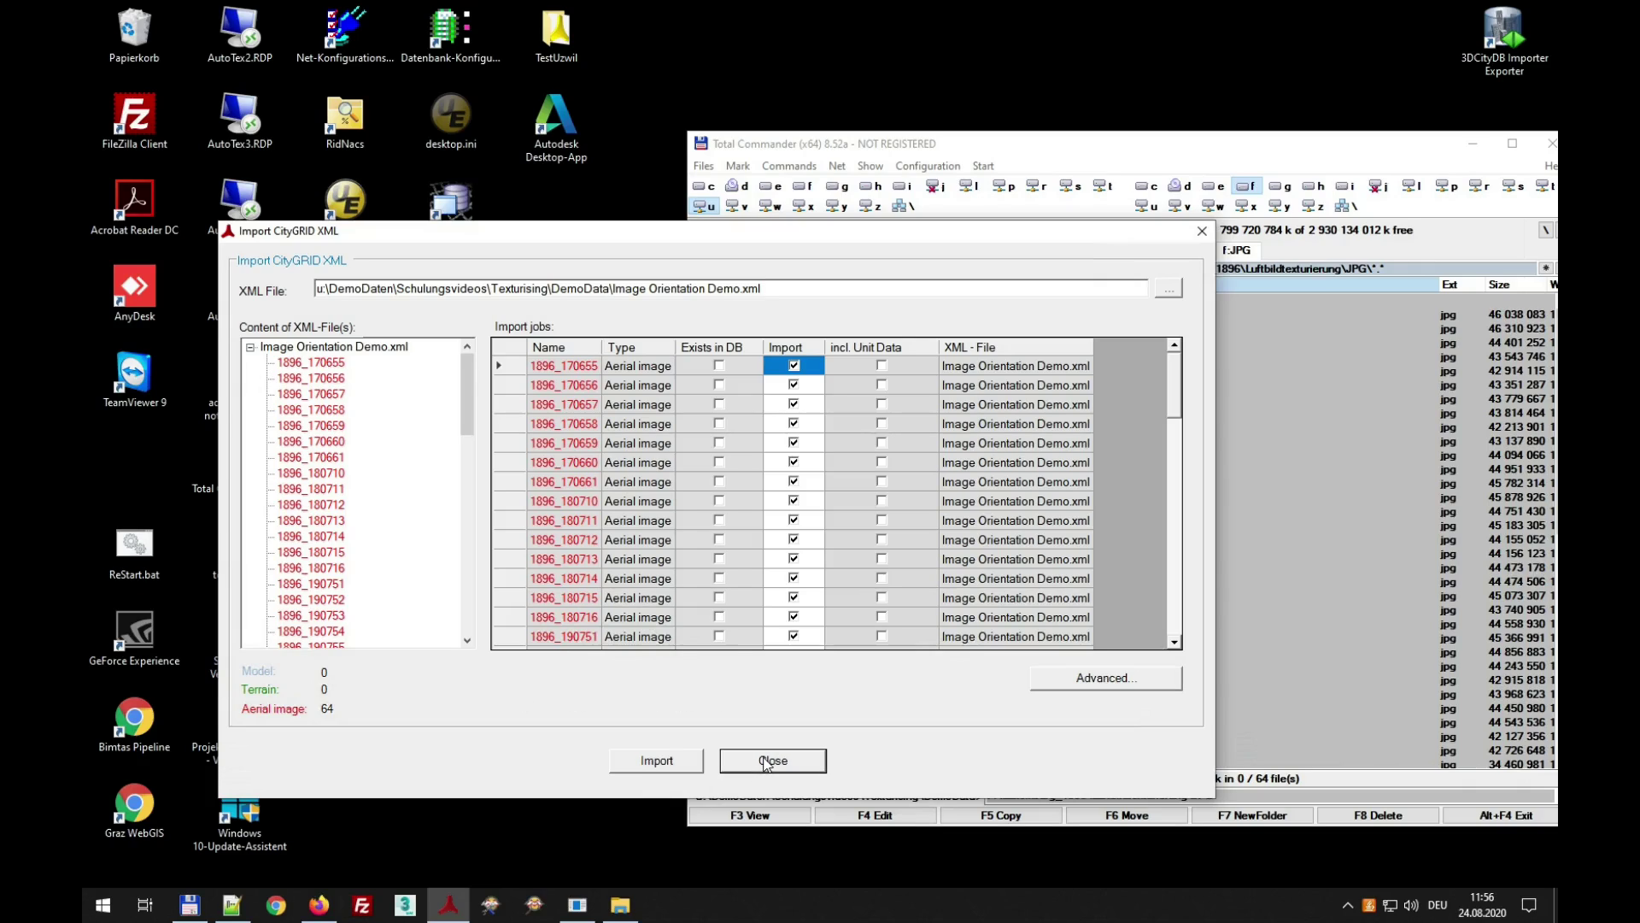
{"action": "left_click", "coordinate": [767, 761]}
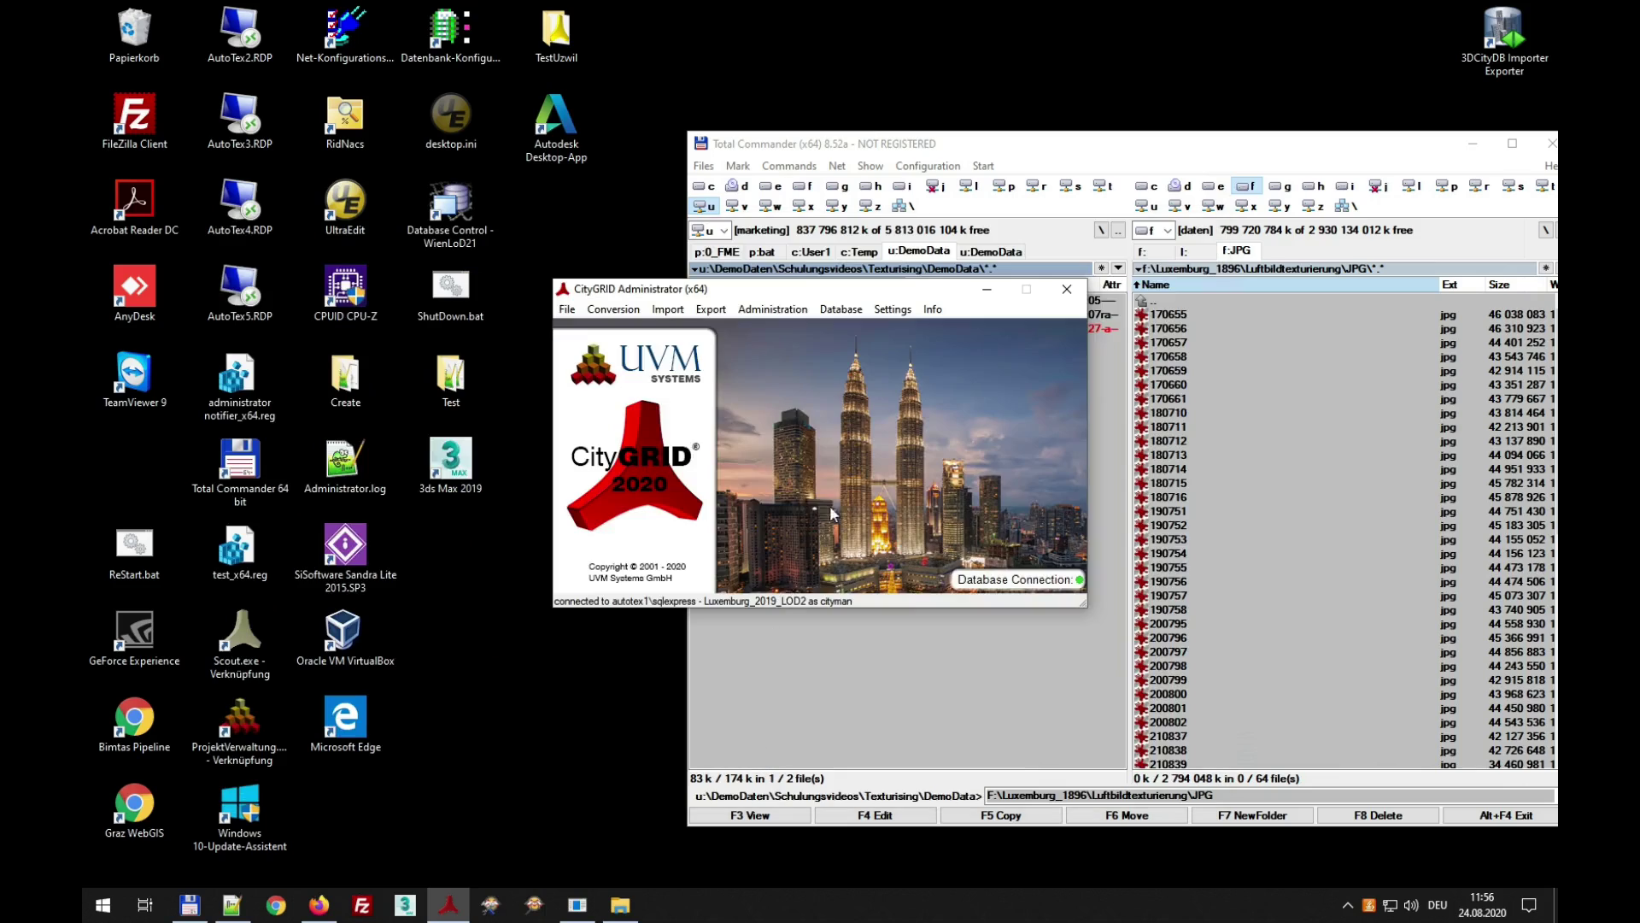
- Open the Administrator log file from the CityGRID settings to check the logged operations
{"action": "left_click", "coordinate": [893, 311]}
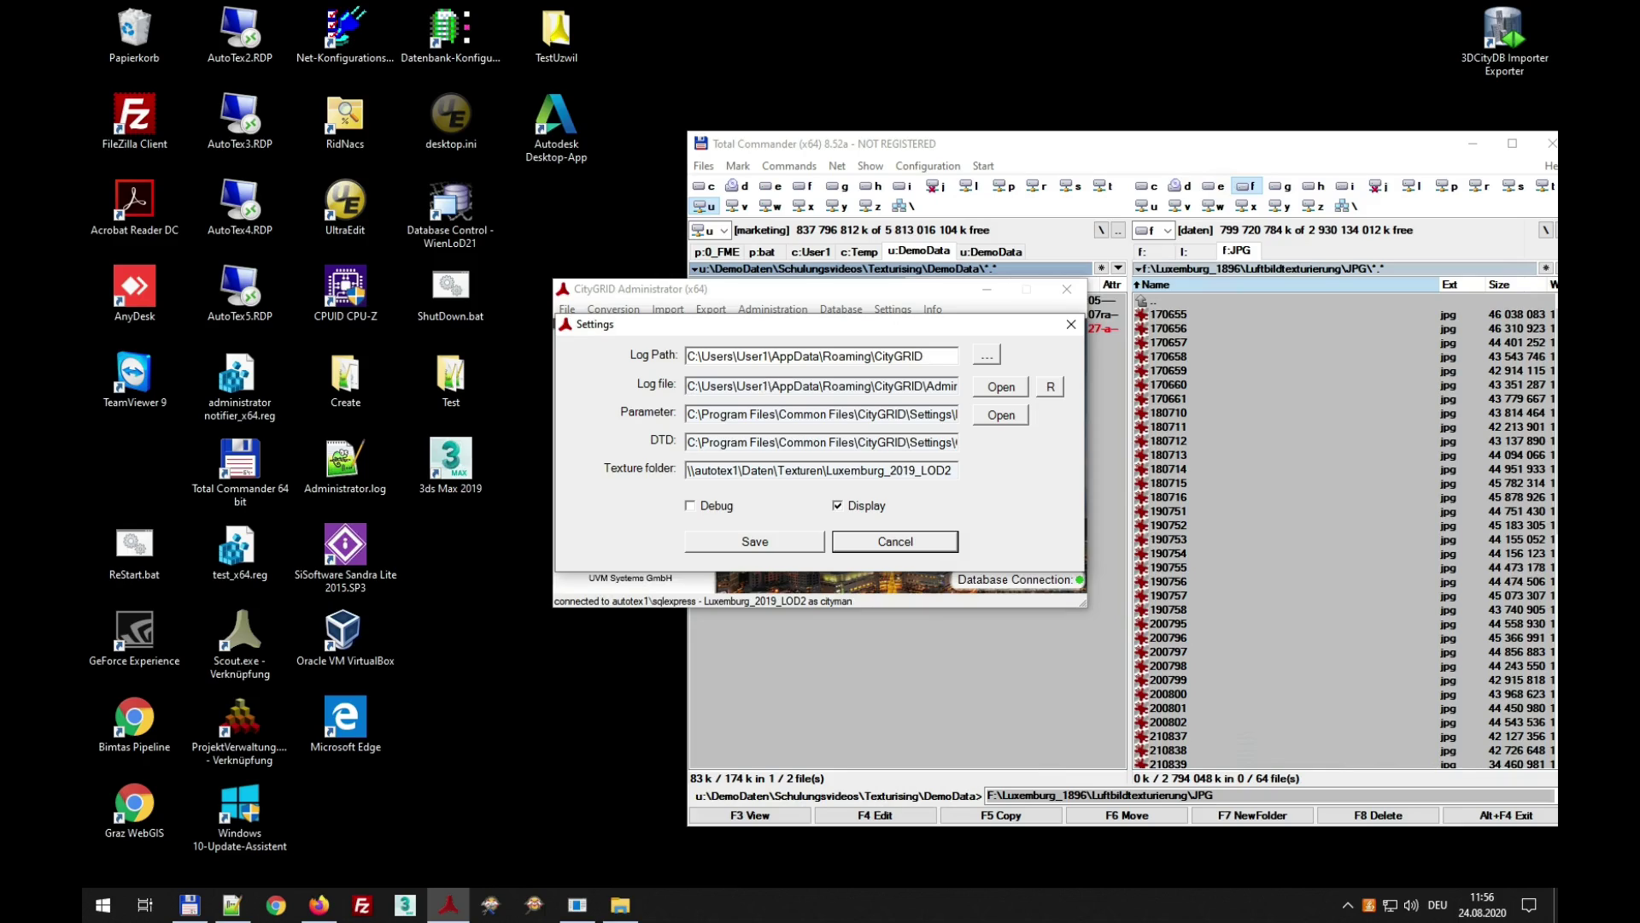
{"action": "left_click_drag", "start_coordinate": [733, 386], "coordinate": [820, 386]}
{"action": "left_click", "coordinate": [689, 386]}
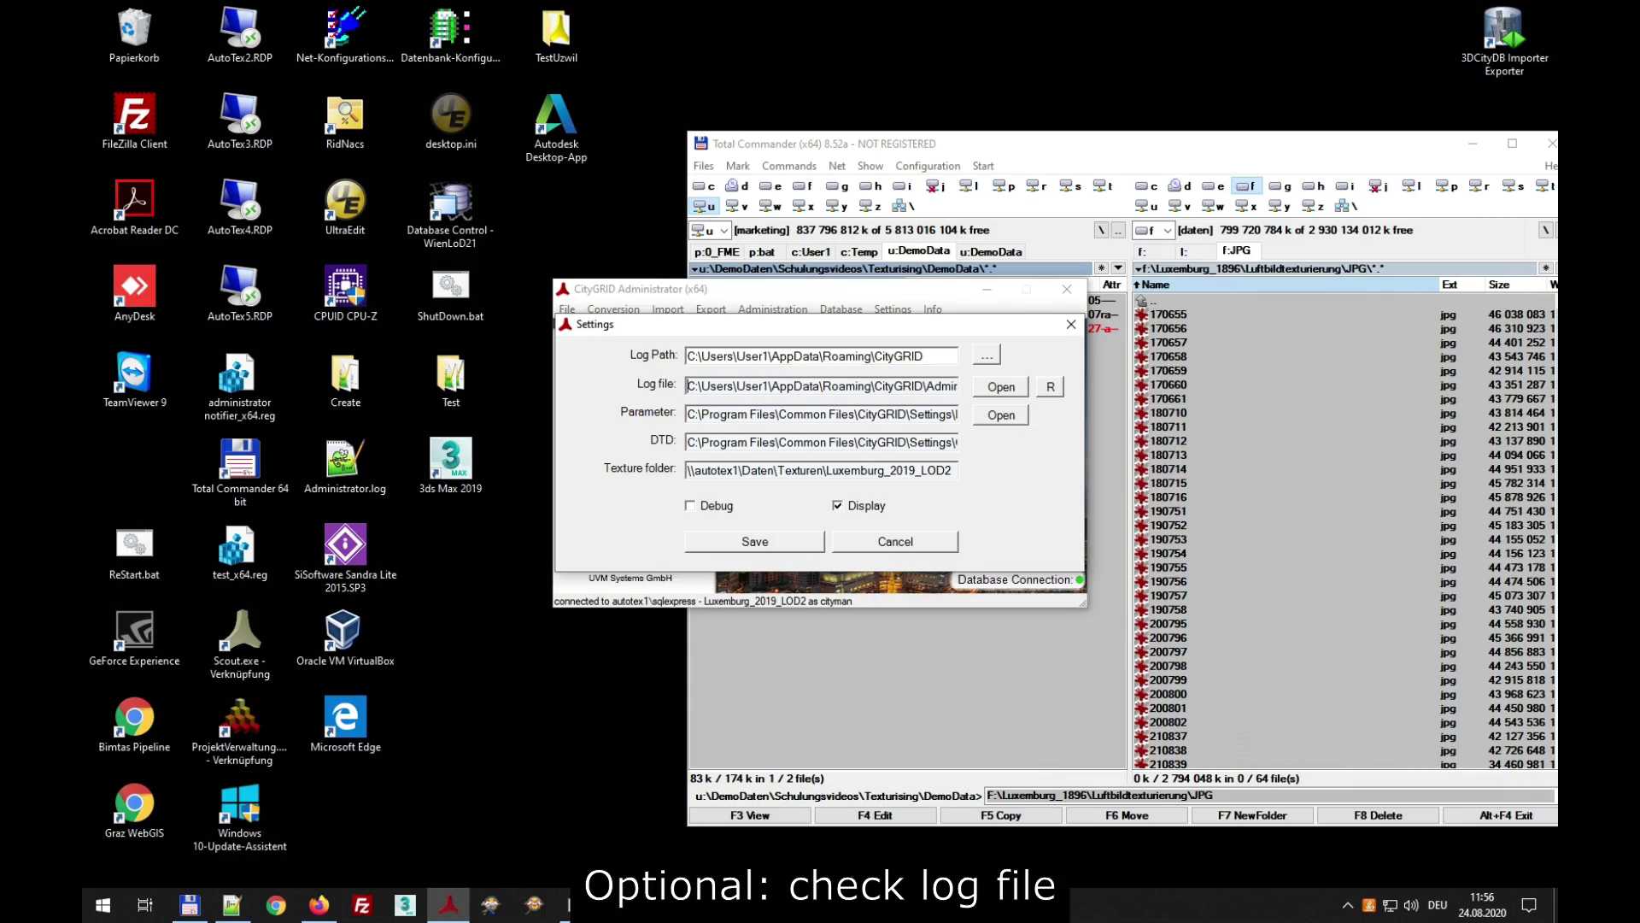
{"action": "left_click", "coordinate": [1001, 387]}
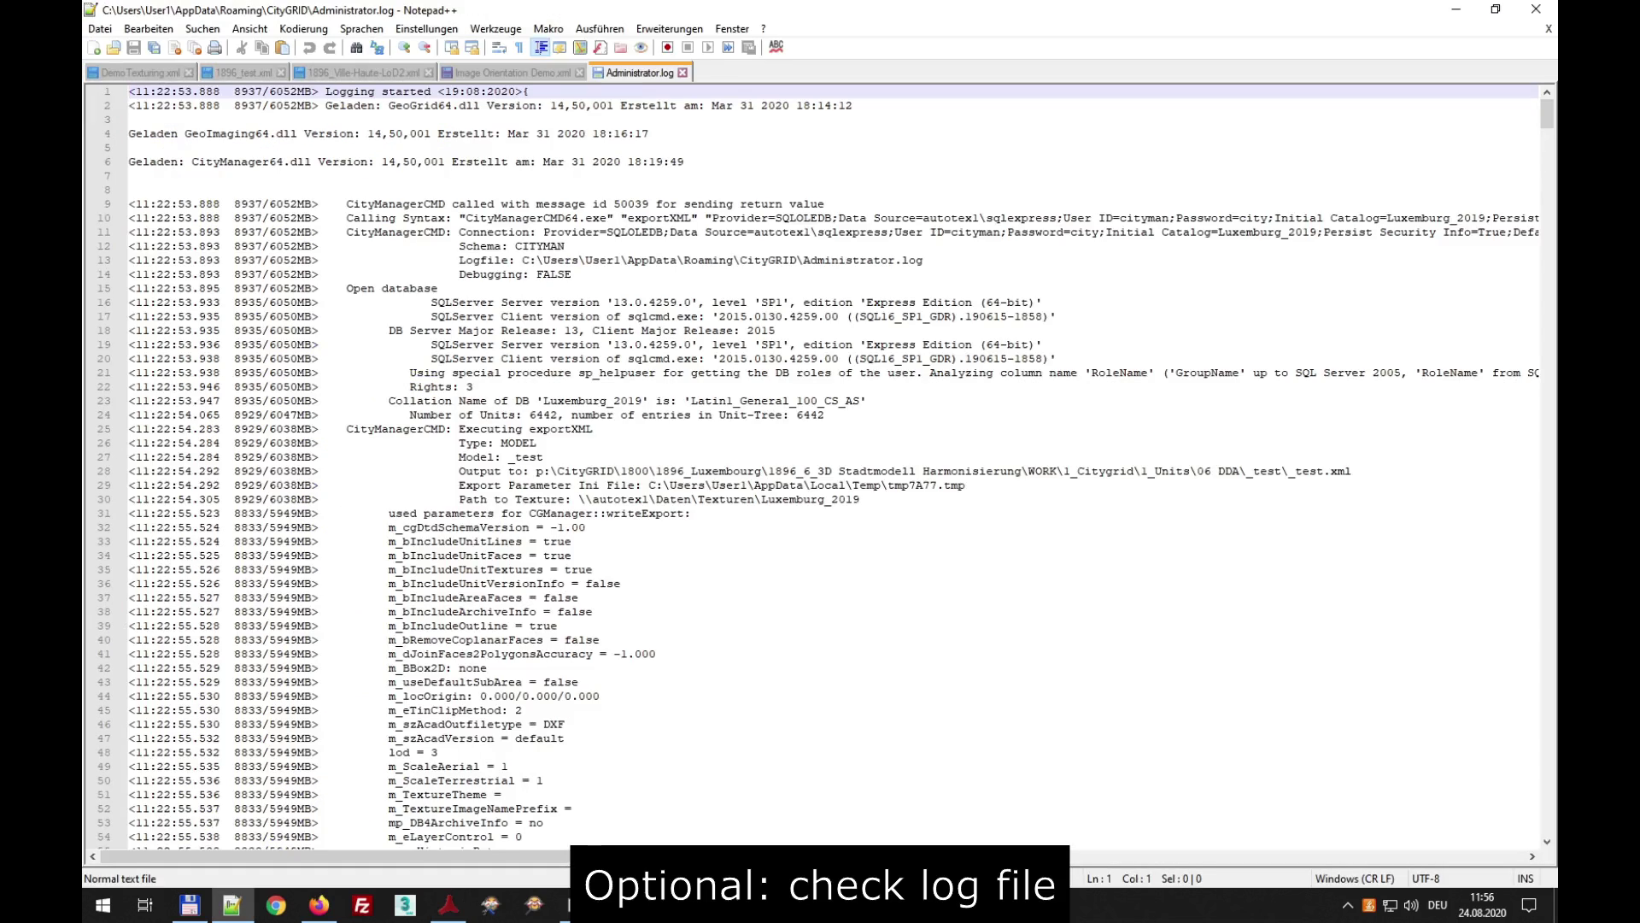
- Examine the Administrator log entries for the import of the DemoTexturing units and minimise the log window
{"action": "scroll", "coordinate": [821, 465], "scroll_direction": "down", "scroll_amount": 7}
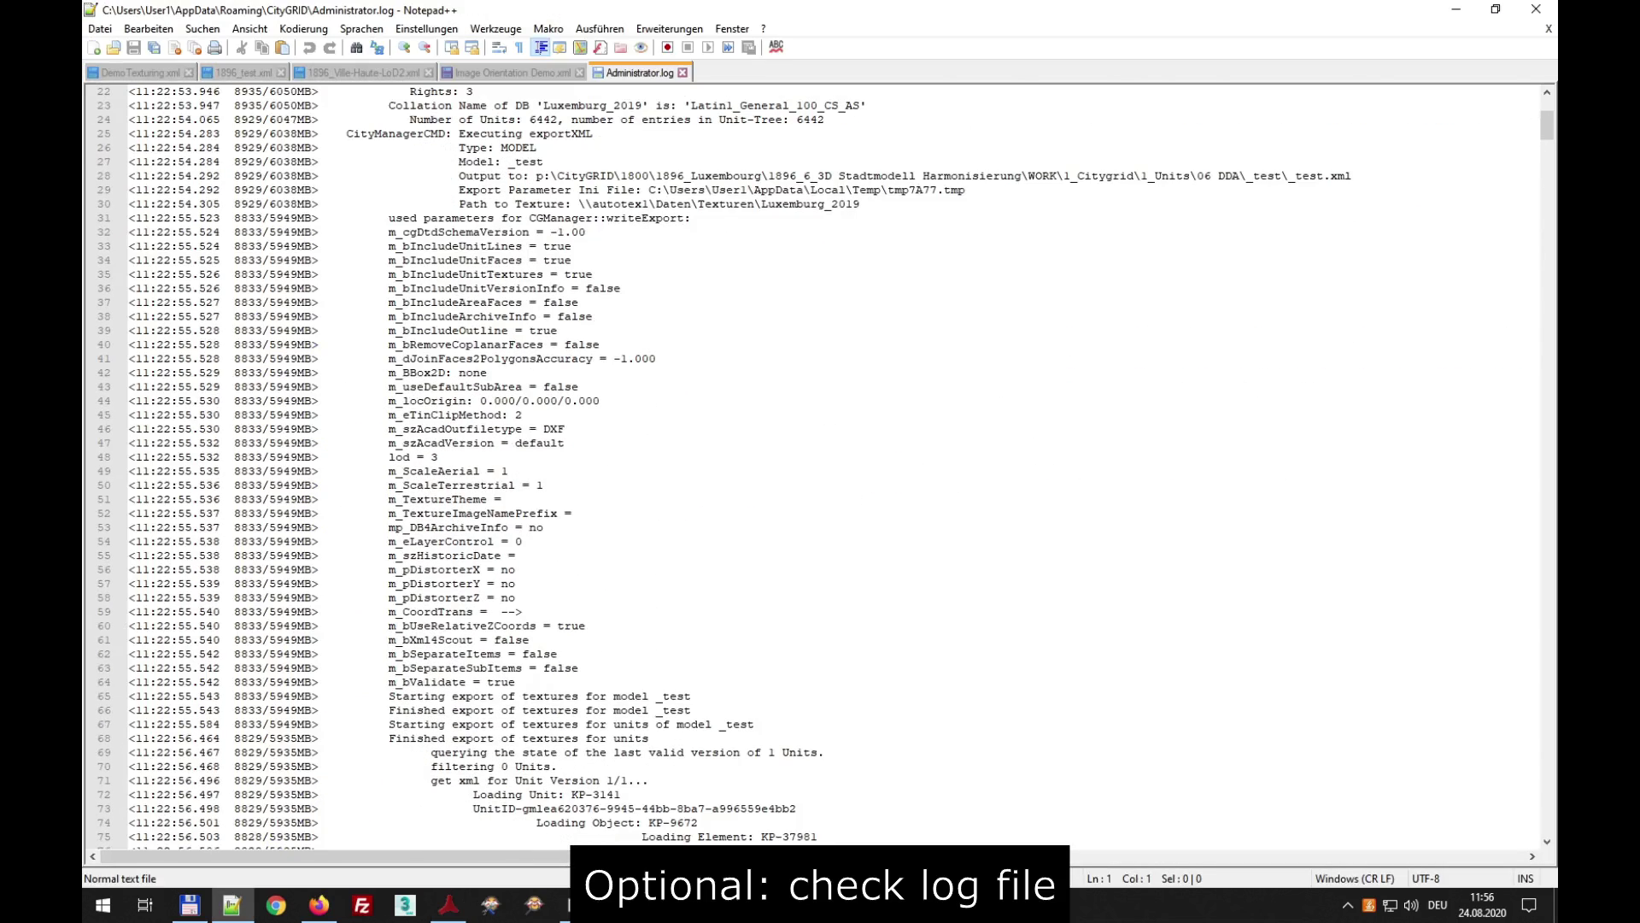
{"action": "scroll", "coordinate": [820, 466], "scroll_direction": "down", "scroll_amount": 8}
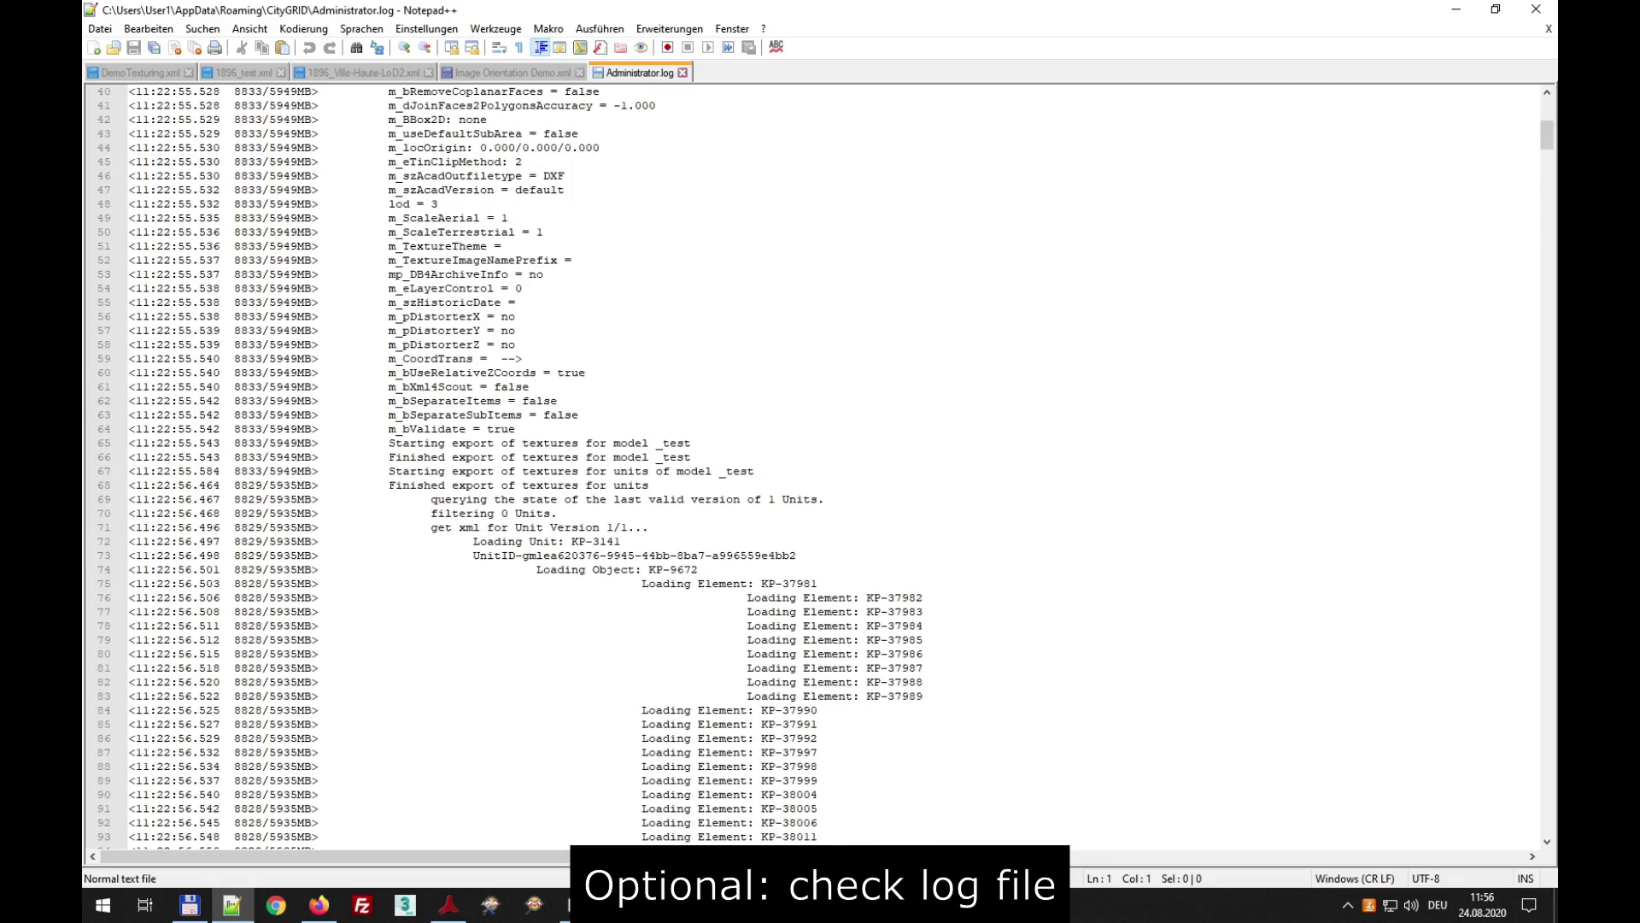
{"action": "scroll", "coordinate": [820, 466], "scroll_direction": "down", "scroll_amount": 5}
{"action": "left_click_drag", "start_coordinate": [1547, 147], "coordinate": [1519, 593]}
{"action": "scroll", "coordinate": [1488, 680], "scroll_direction": "down", "scroll_amount": 20}
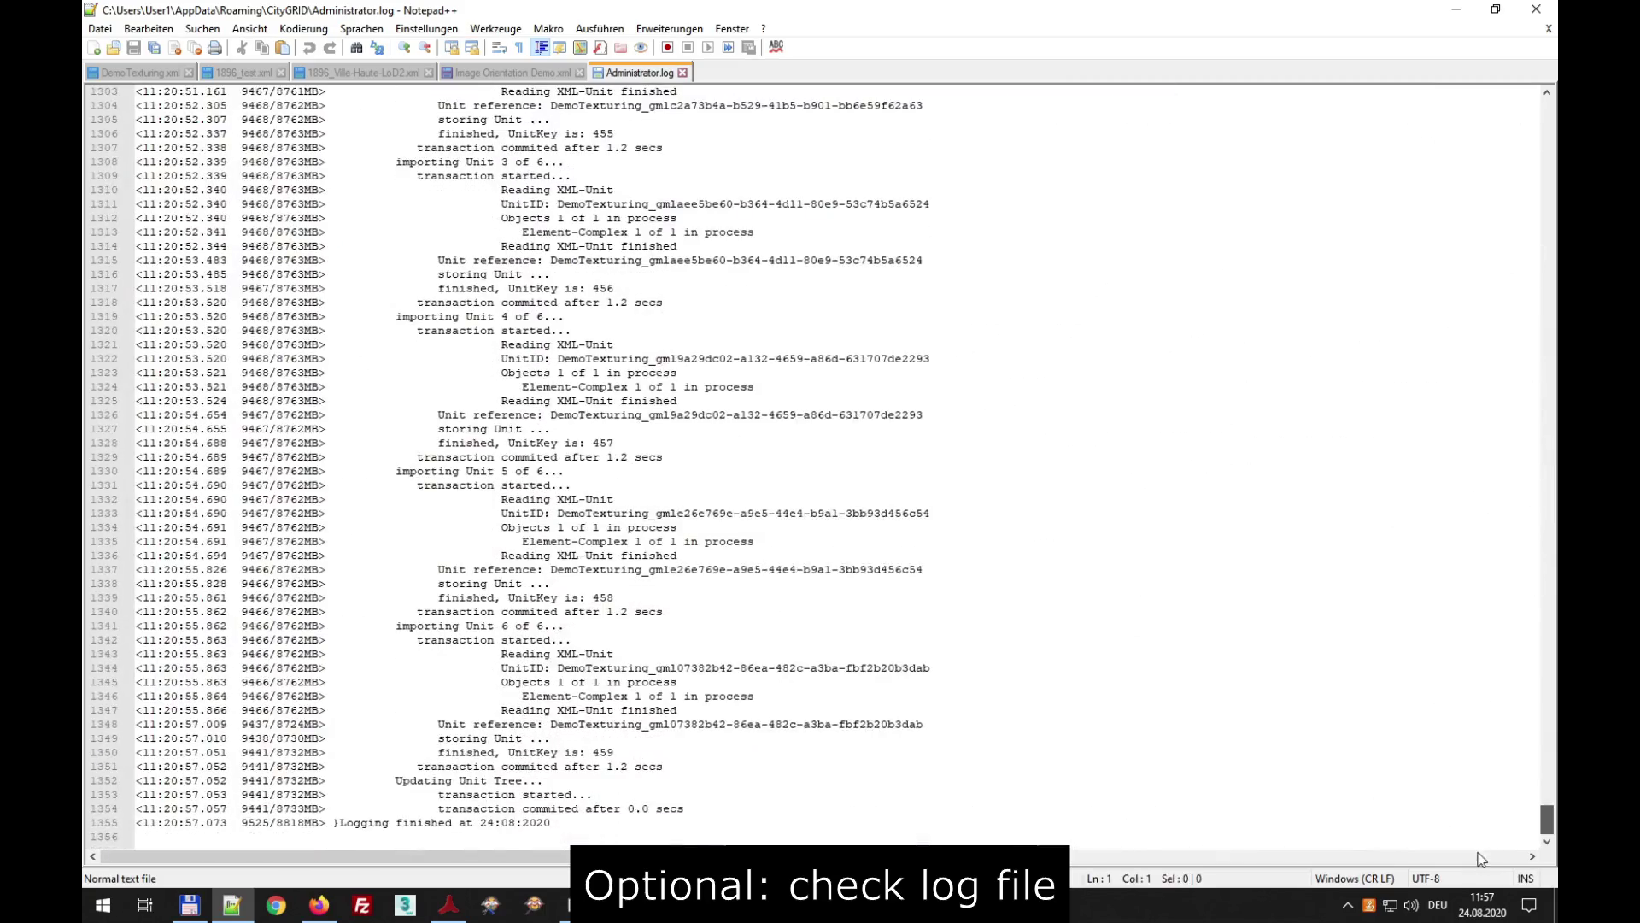
{"action": "scroll", "coordinate": [820, 462], "scroll_direction": "up", "scroll_amount": 8}
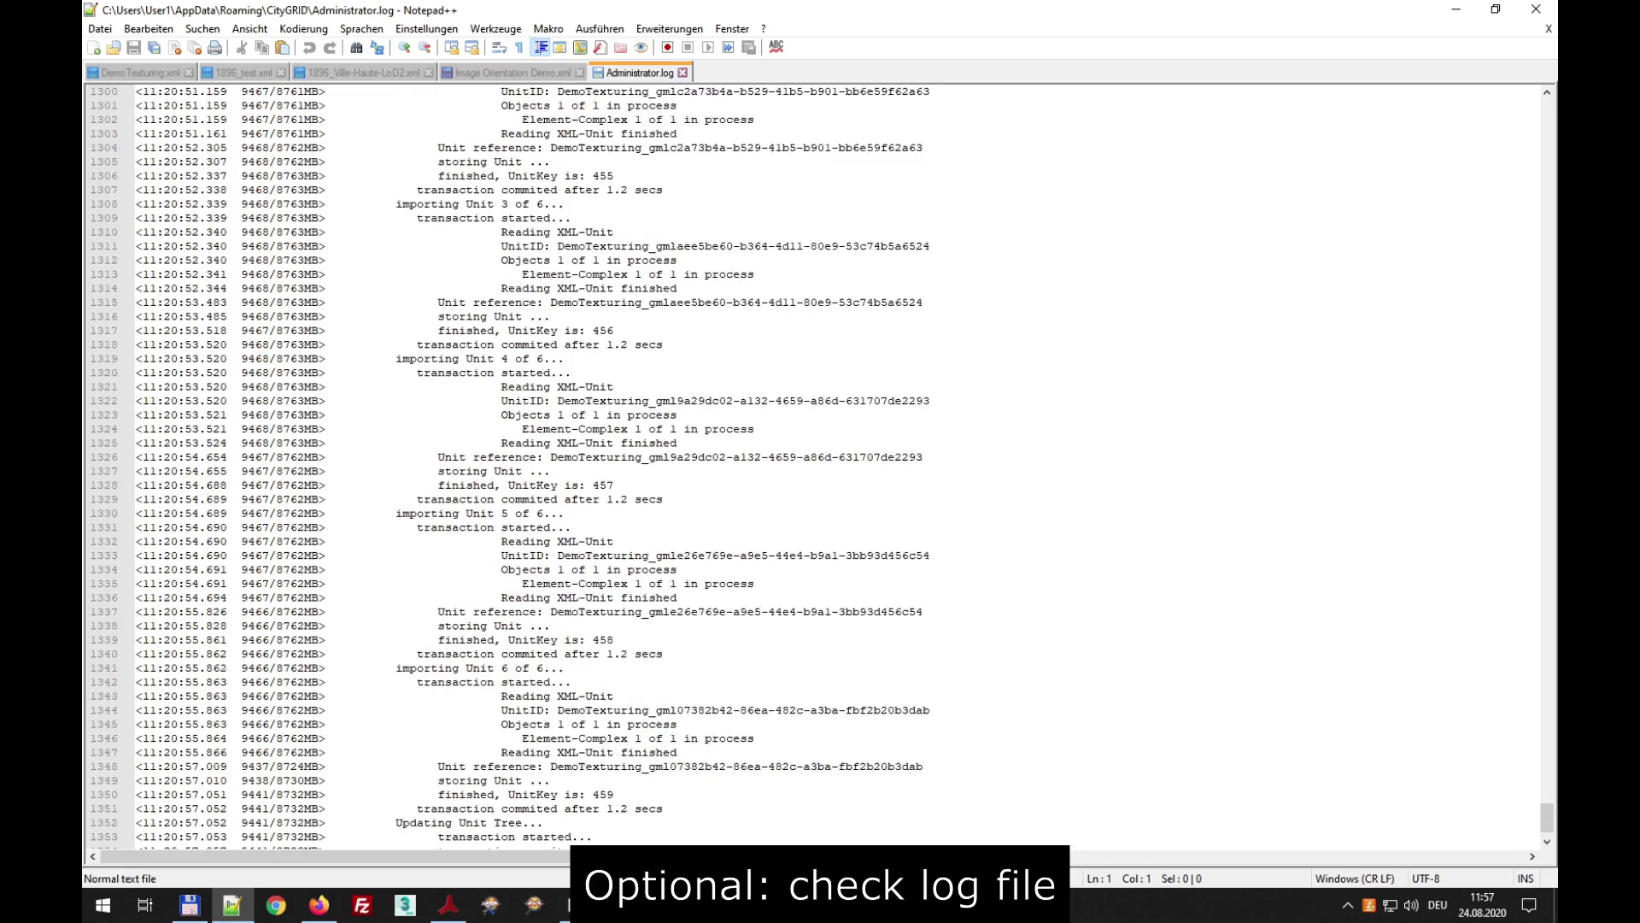
{"action": "scroll", "coordinate": [820, 462], "scroll_direction": "up", "scroll_amount": 6}
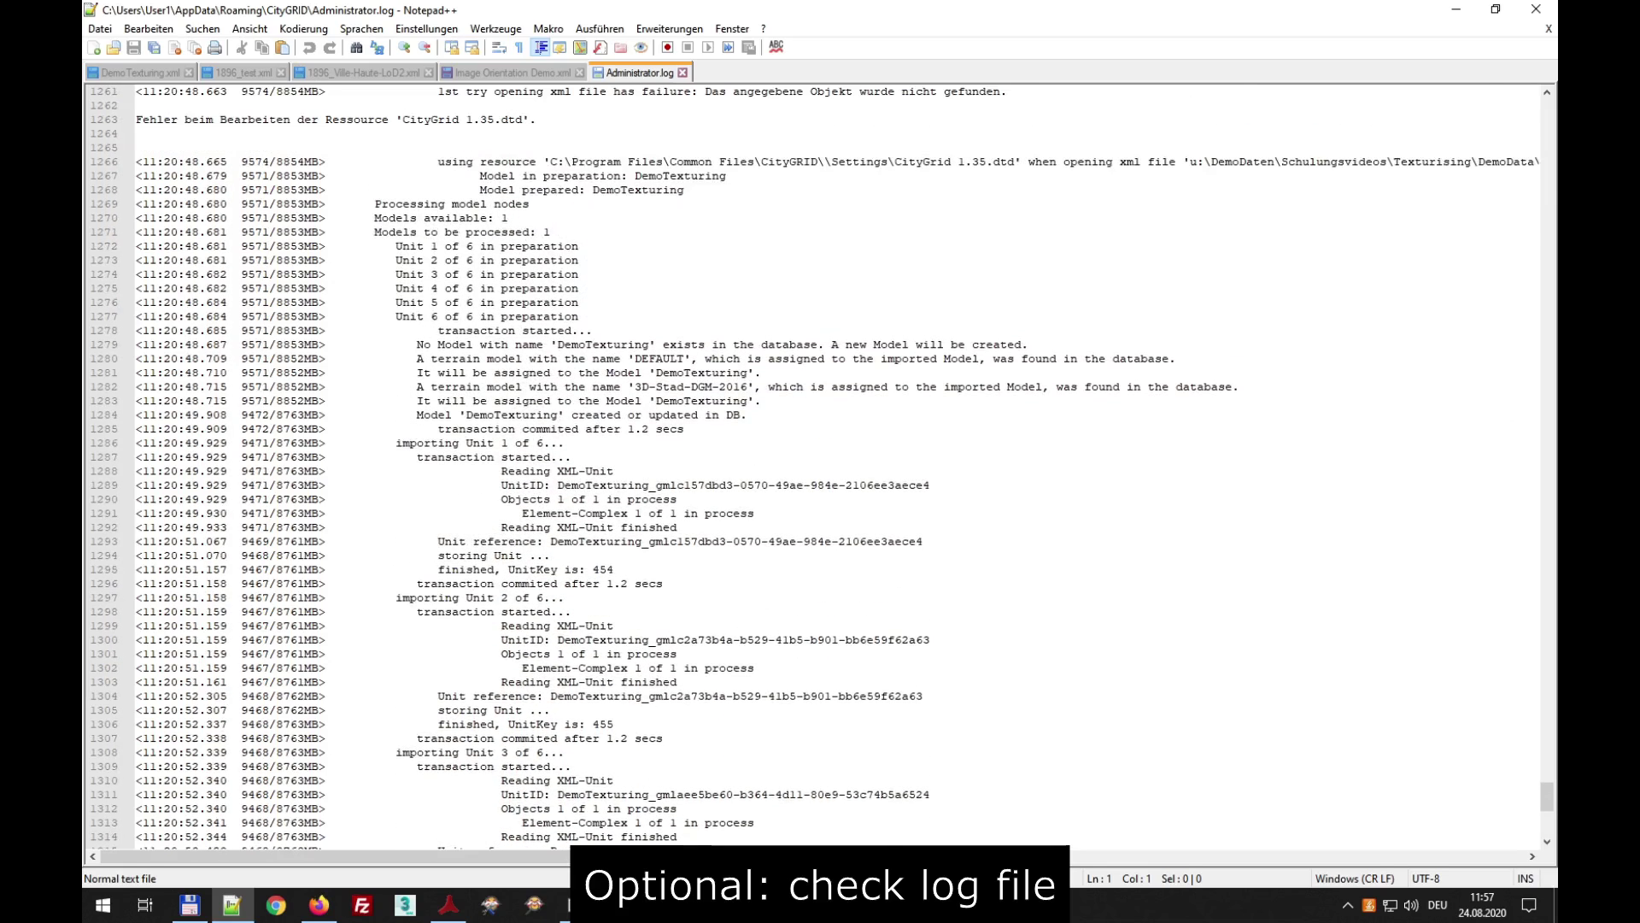
{"action": "left_click", "coordinate": [1456, 9]}
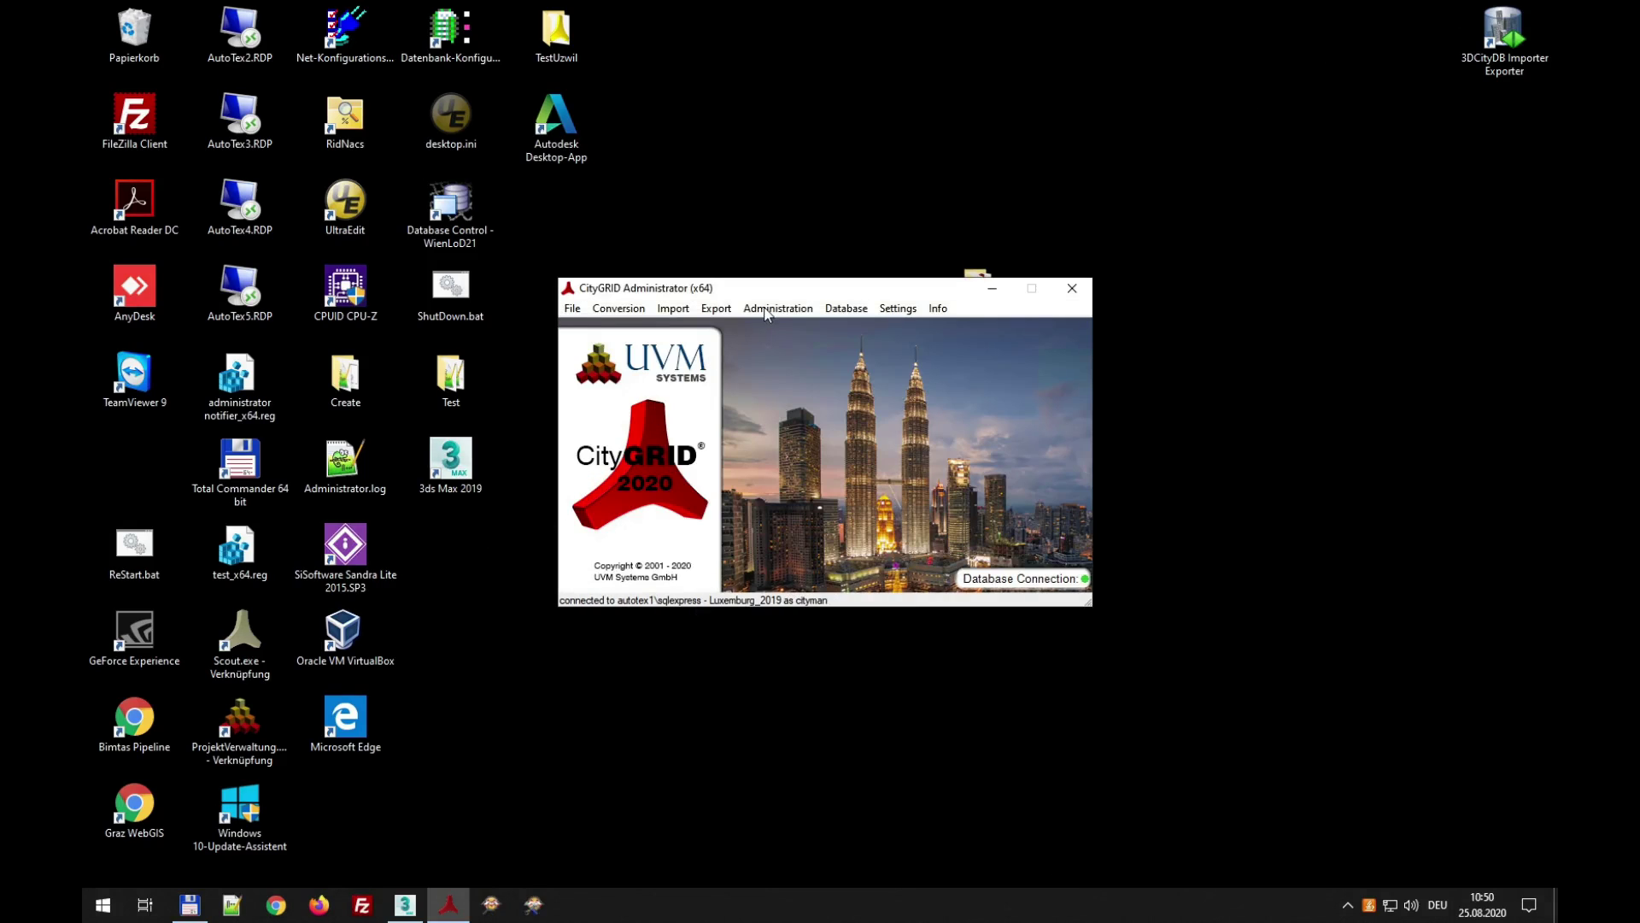
- Open the model properties in CityGRID Administrator, choose the DemoTexturing model and check its assigned units and terrains
{"action": "left_click", "coordinate": [766, 310]}
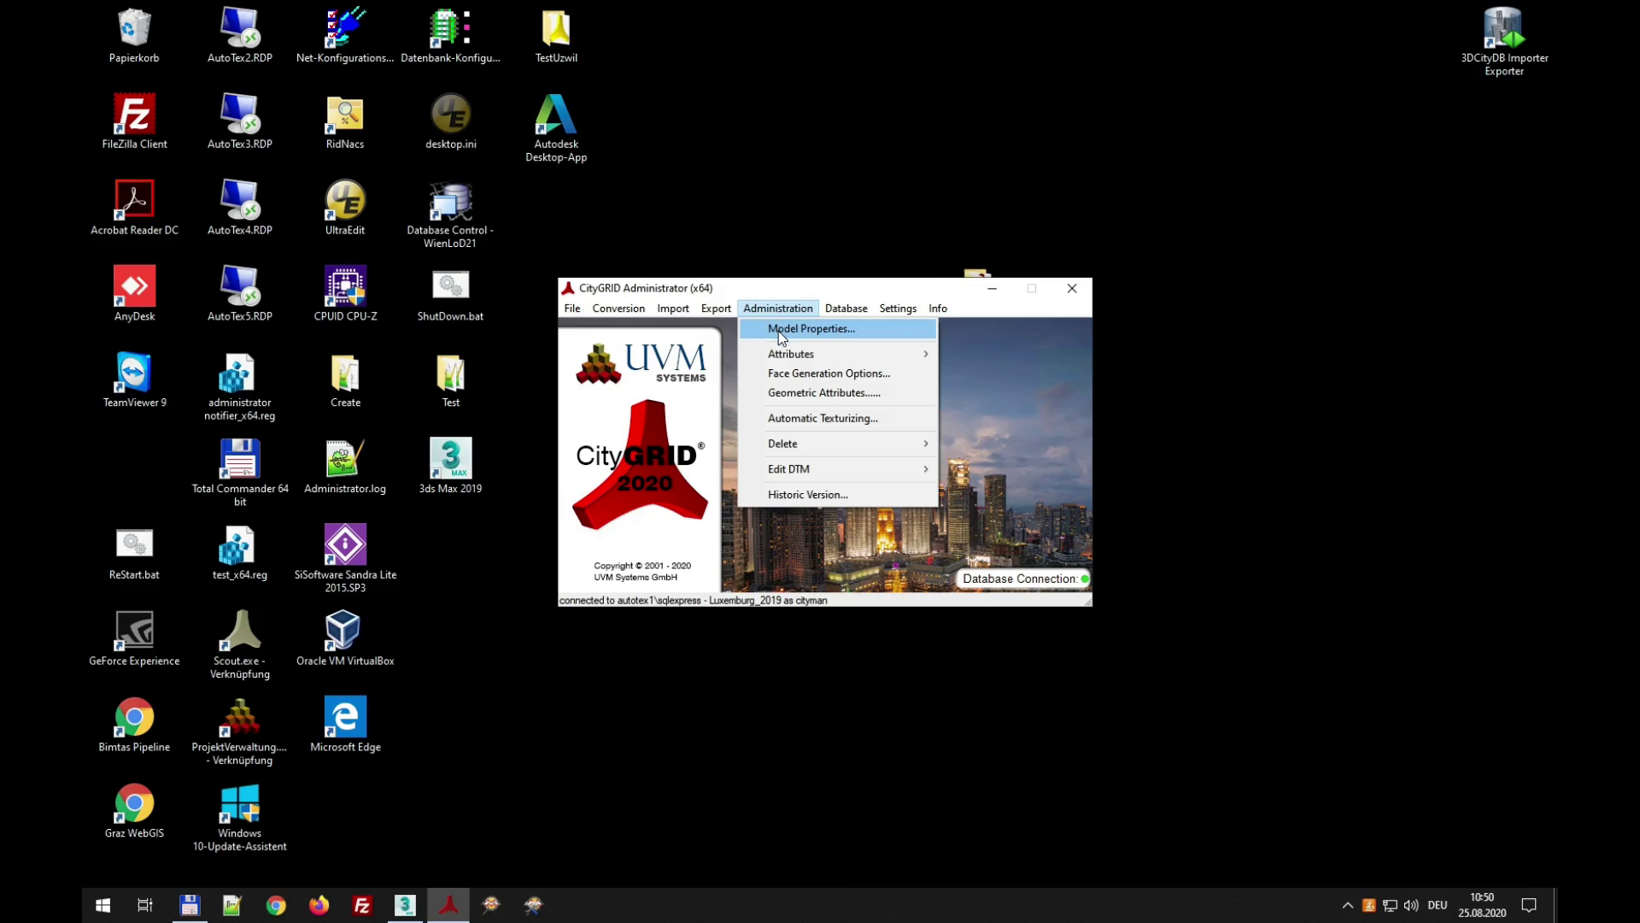
{"action": "left_click", "coordinate": [778, 331]}
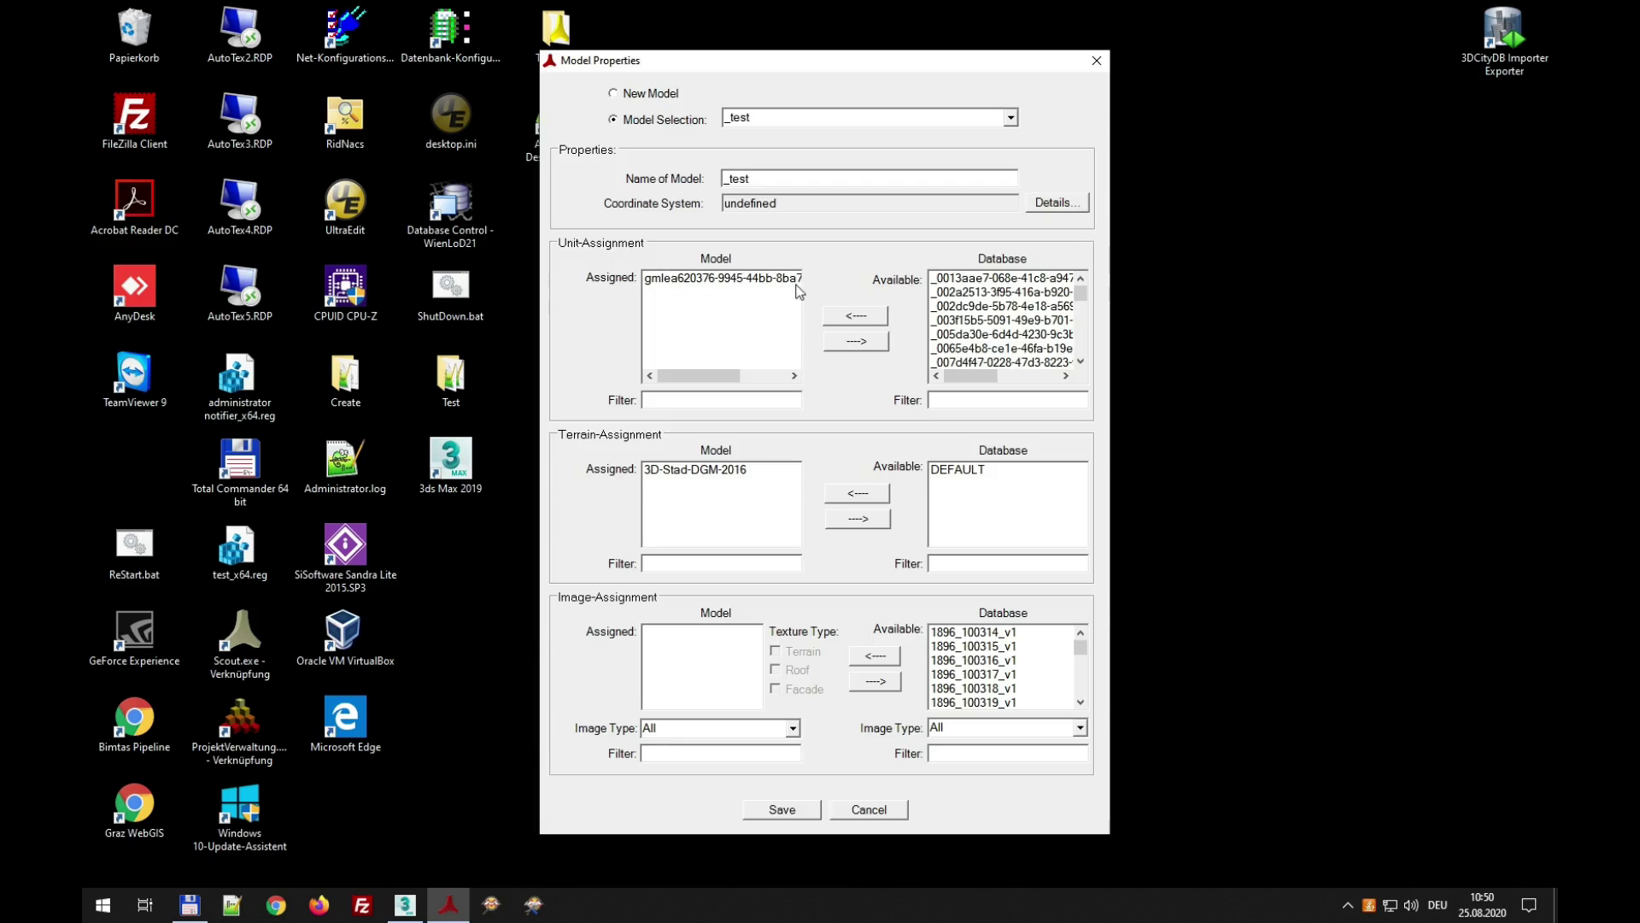
{"action": "left_click", "coordinate": [1012, 119]}
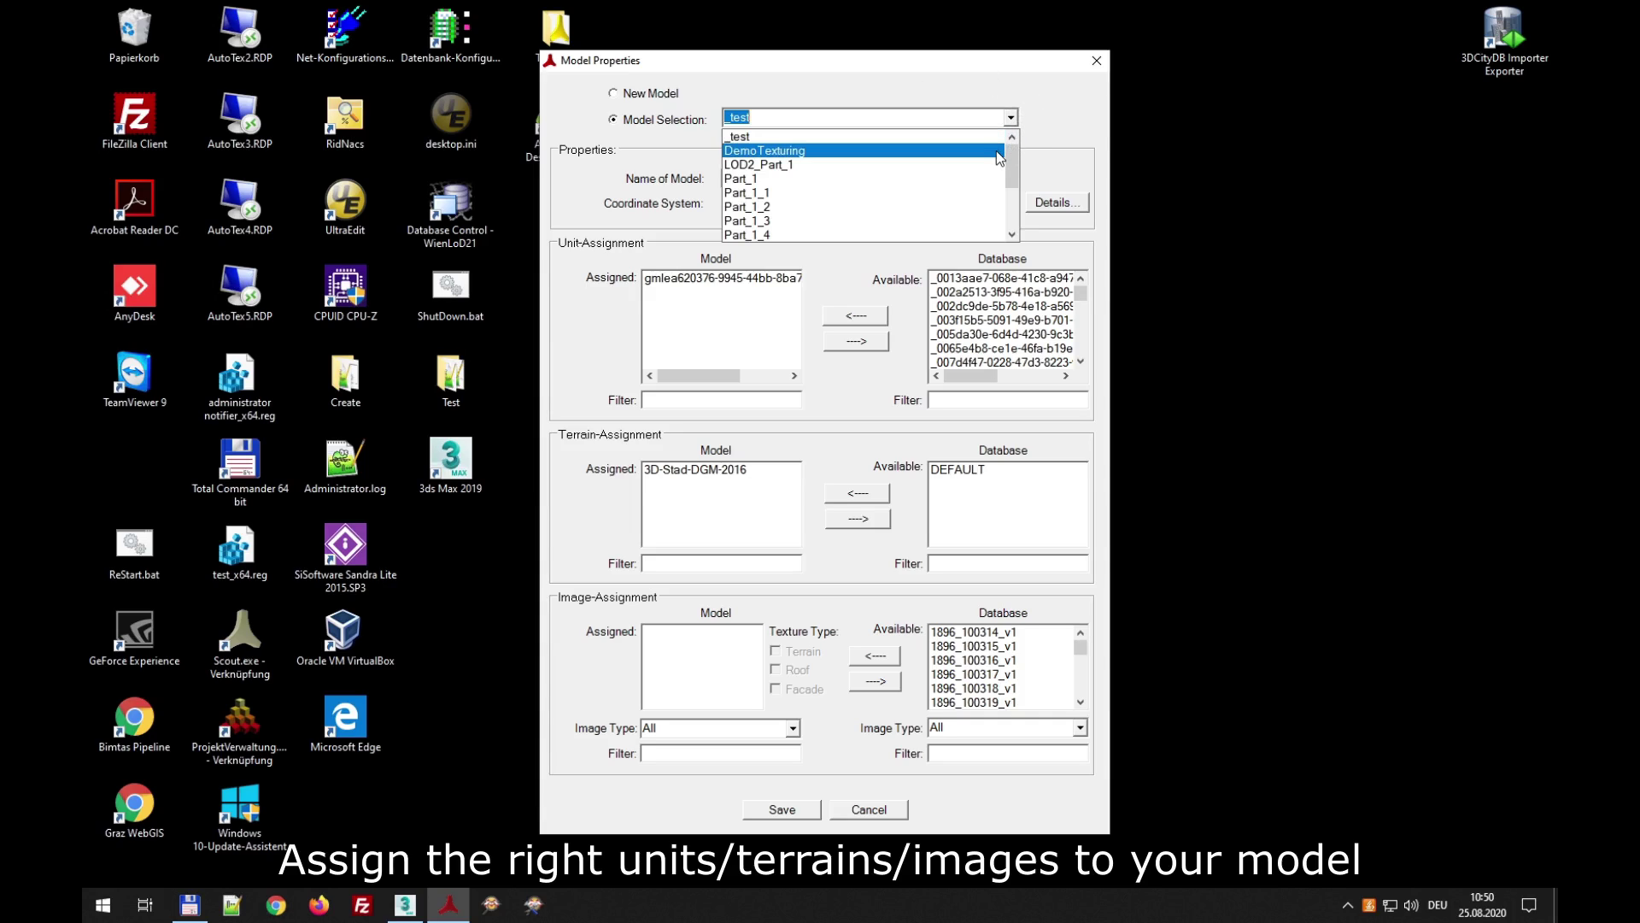
{"action": "left_click", "coordinate": [996, 150]}
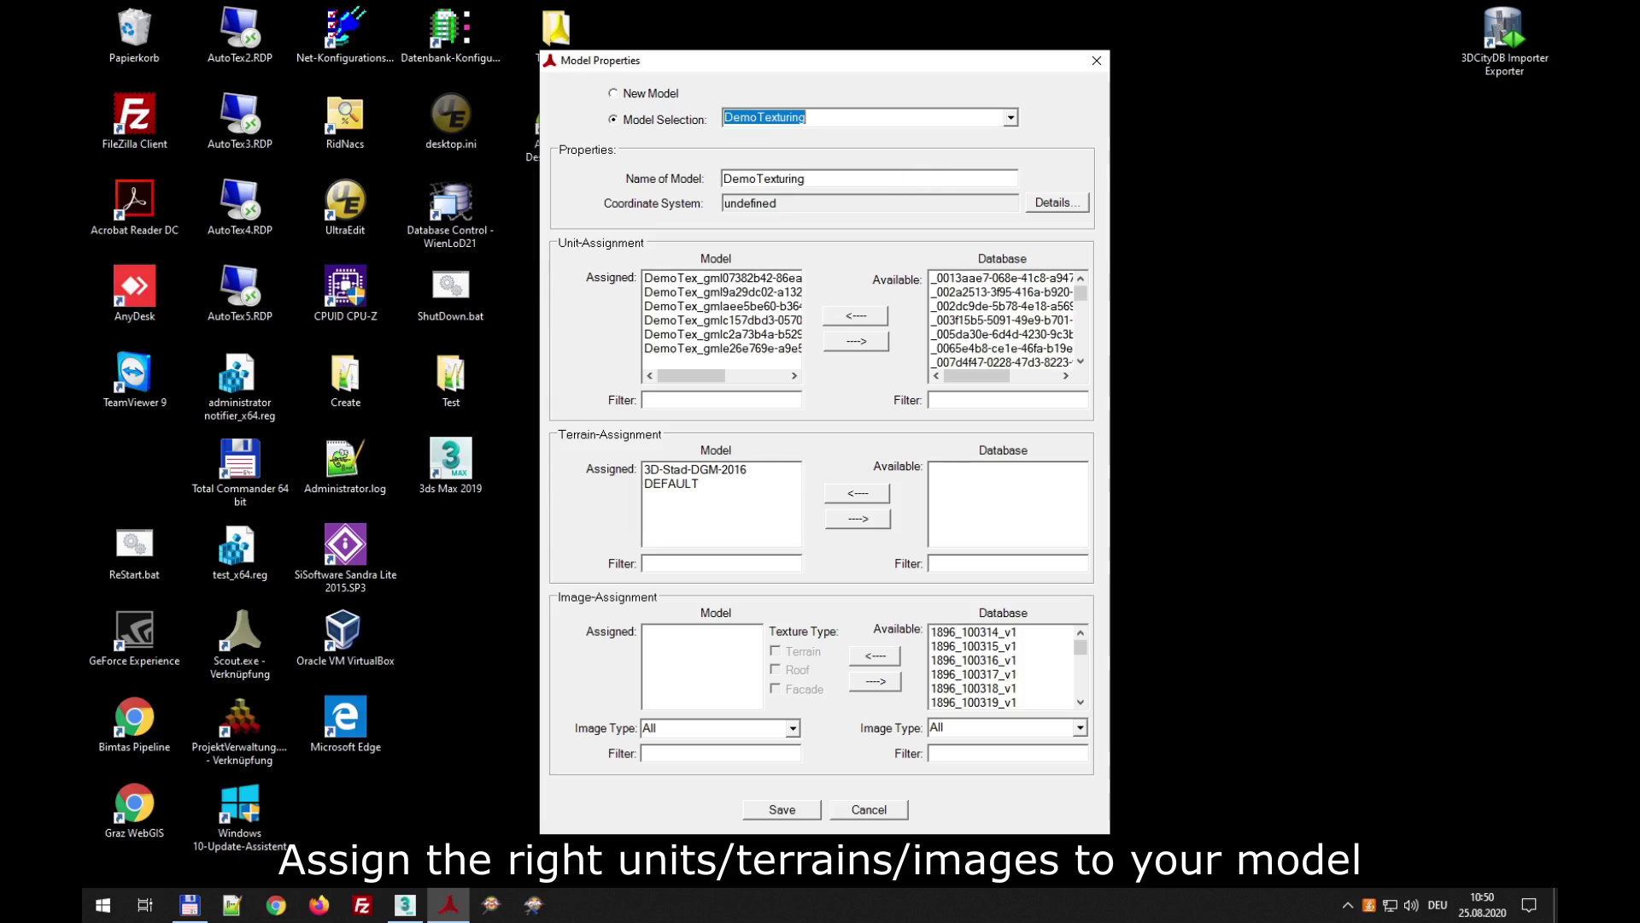
{"action": "key", "text": "Tab"}
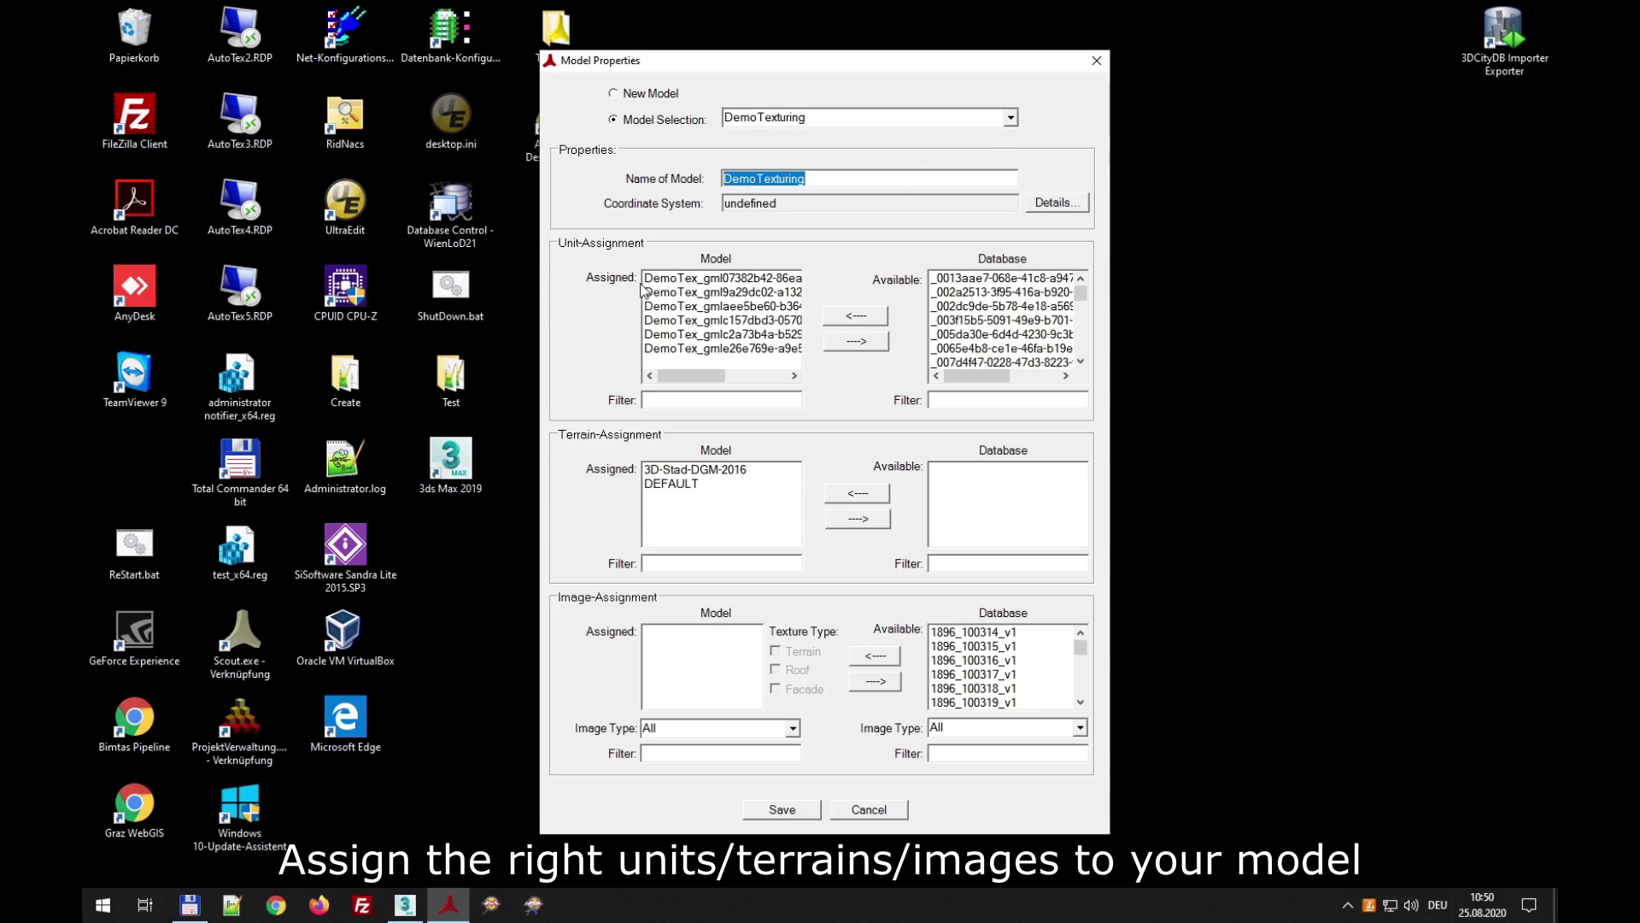
{"action": "left_click_drag", "start_coordinate": [654, 284], "coordinate": [663, 307]}
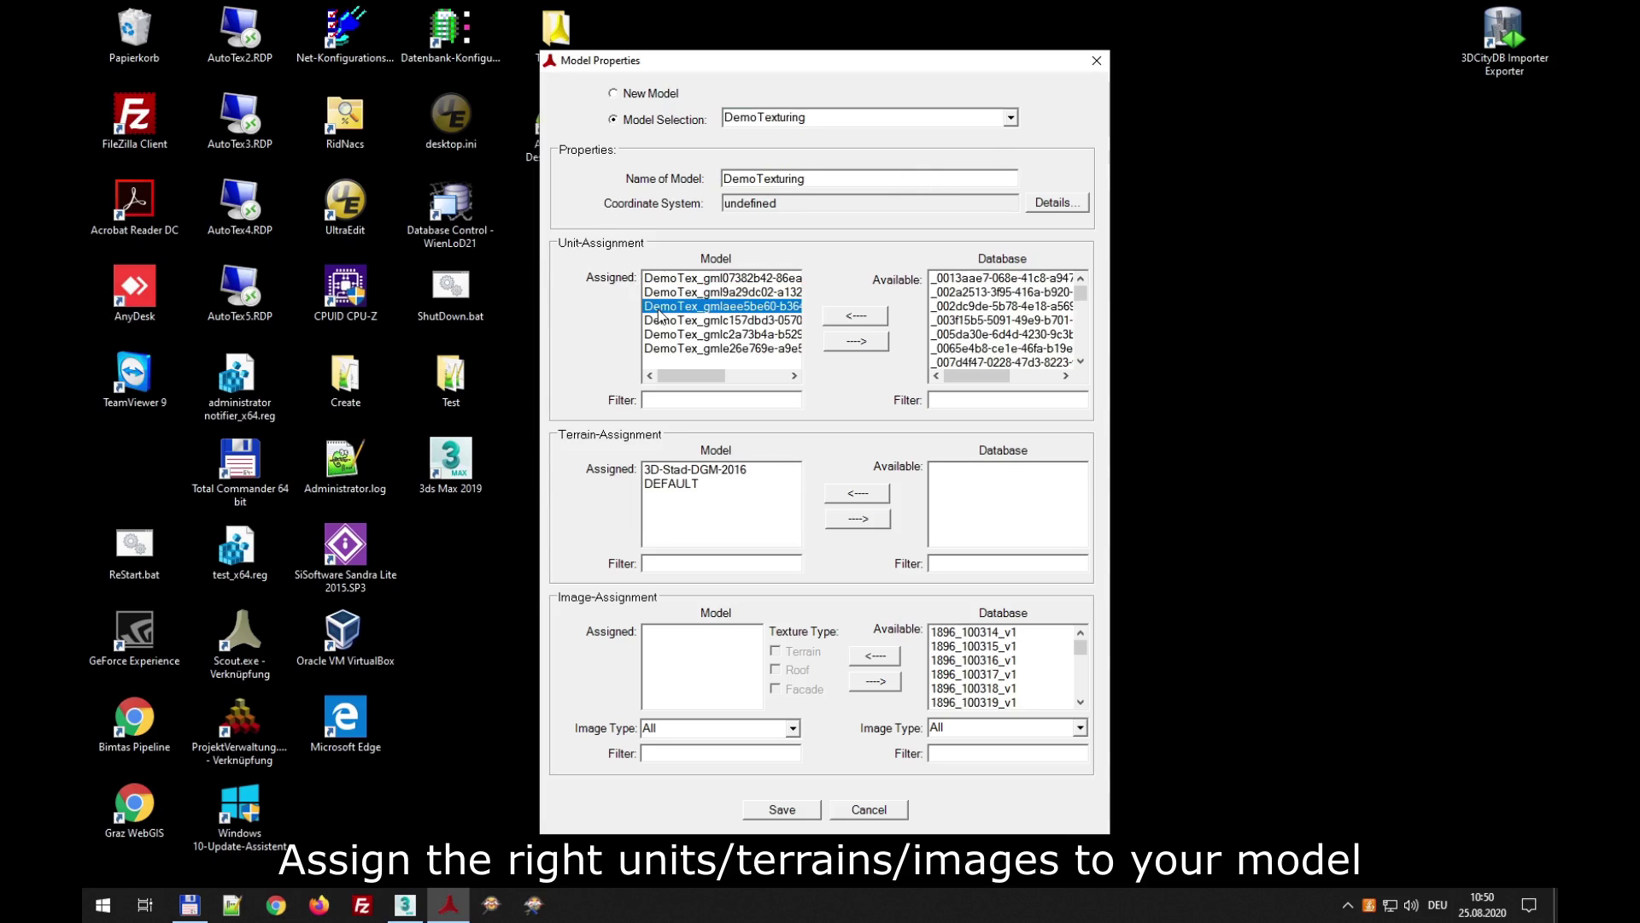
{"action": "left_click", "coordinate": [683, 470]}
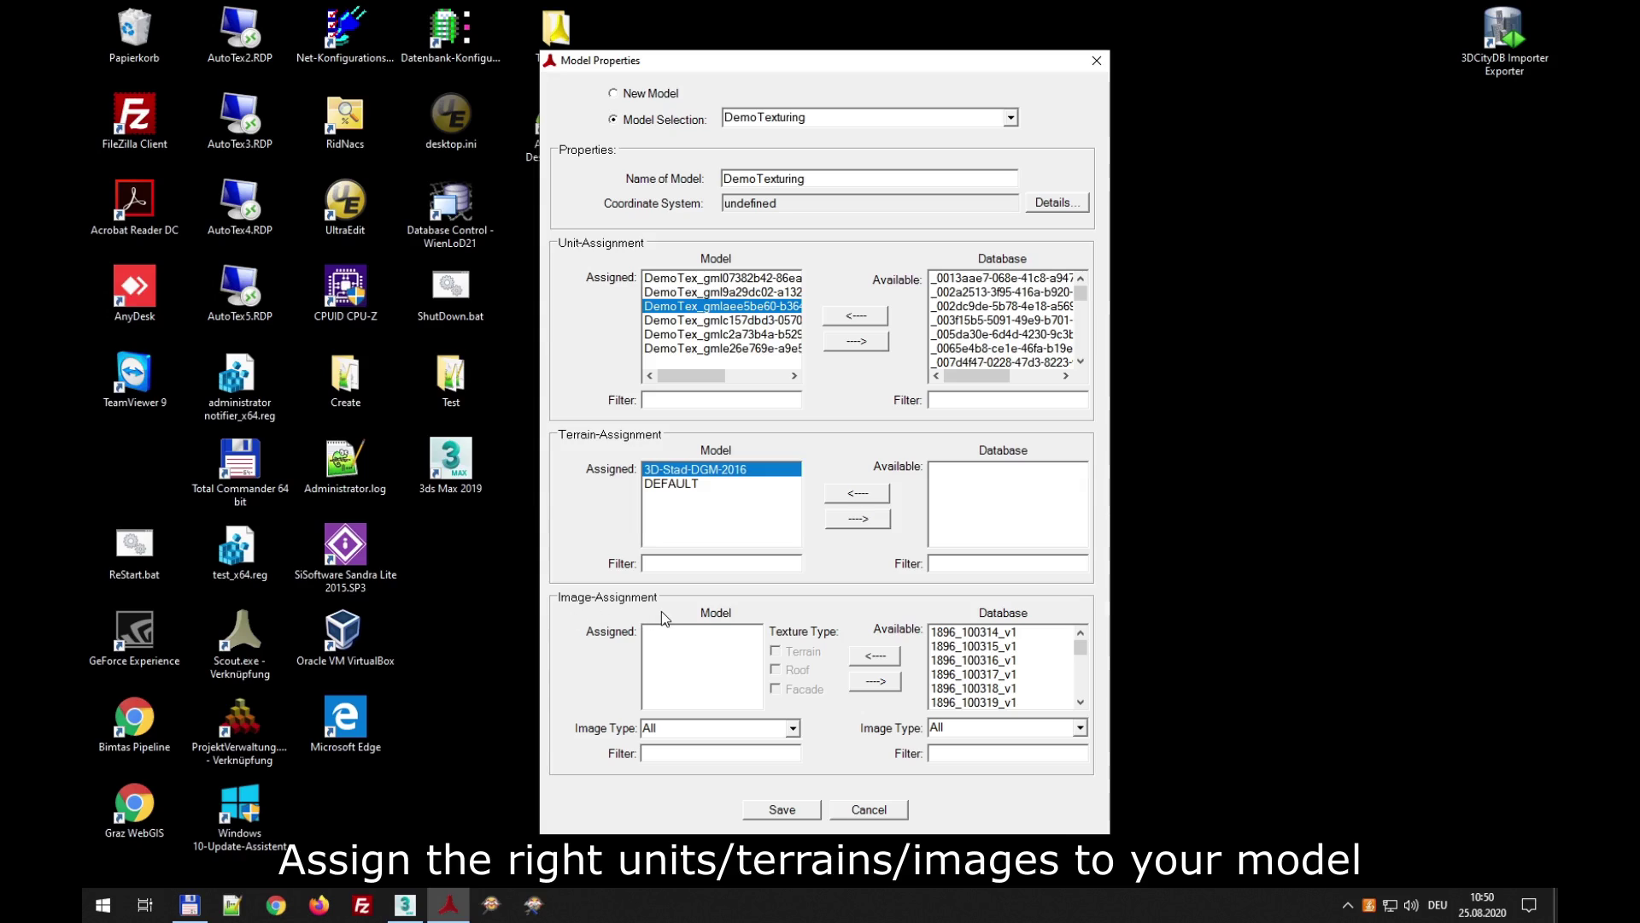
- Assign all available database images, from 1896_100314_v1 to 1896_90303_v1, to the DemoTexturing model
{"action": "left_click", "coordinate": [963, 637]}
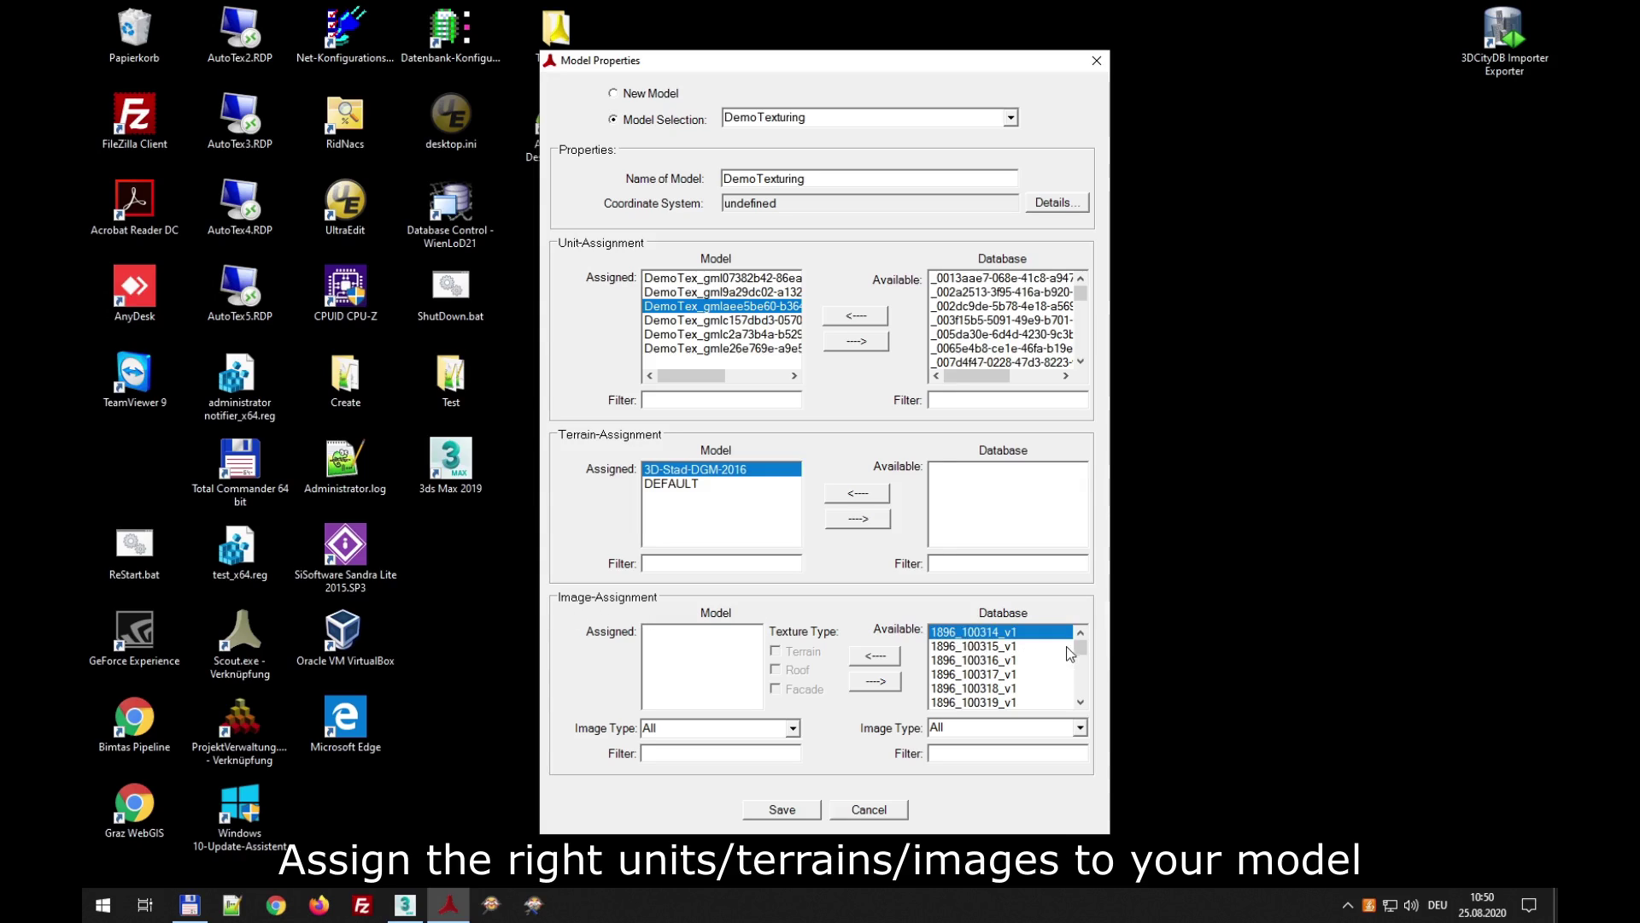
{"action": "left_click_drag", "start_coordinate": [1081, 647], "coordinate": [1087, 699]}
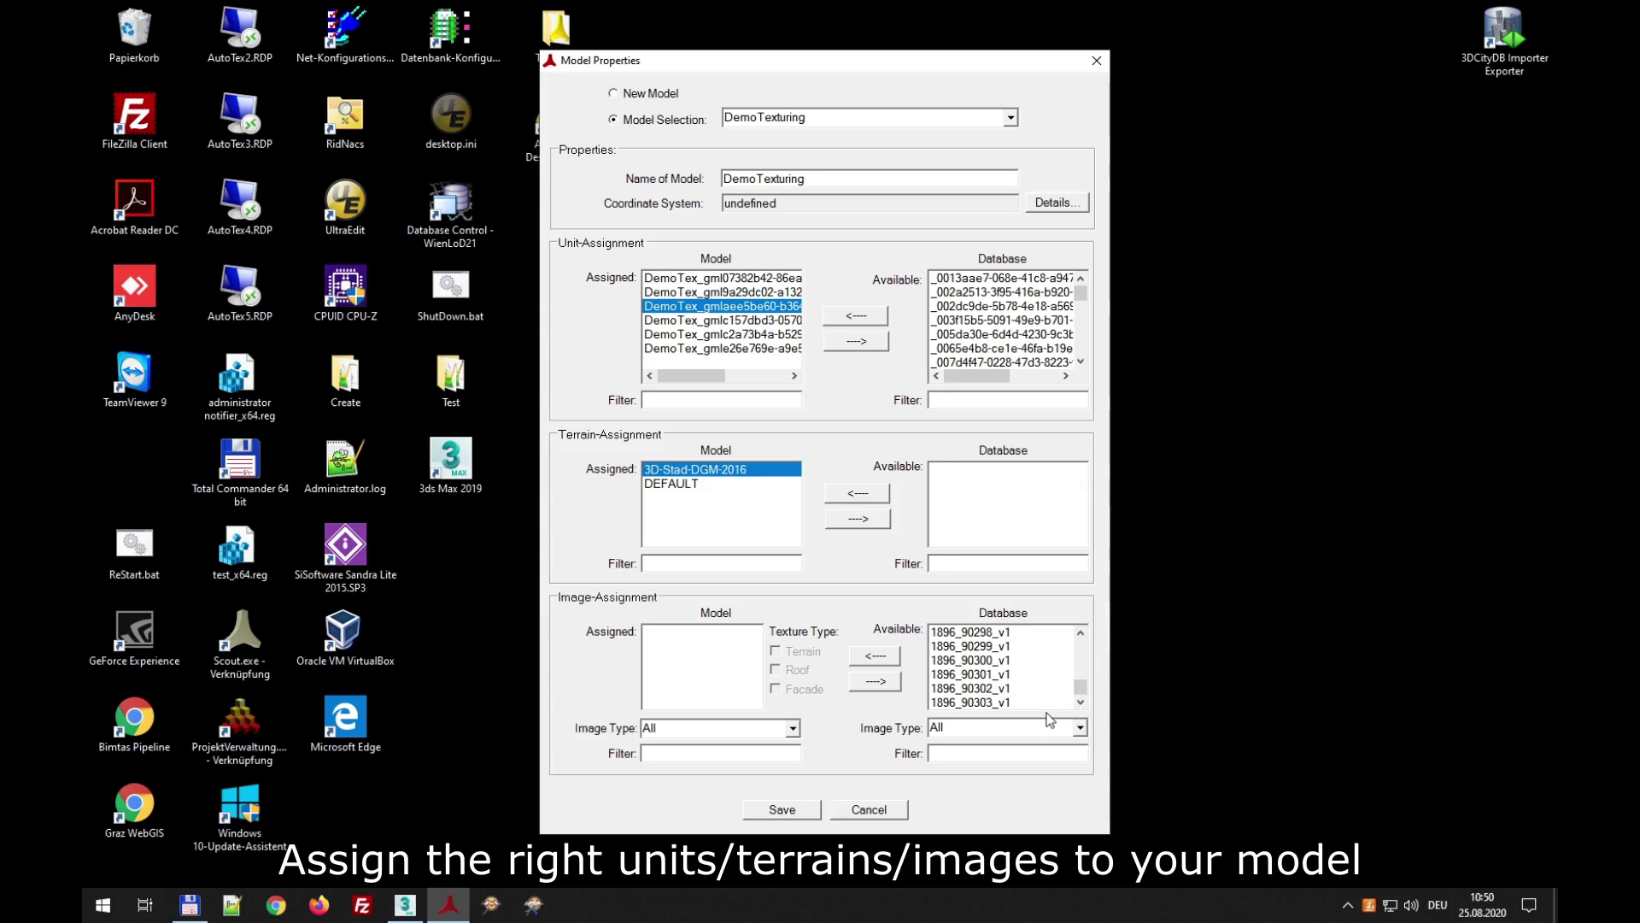
{"action": "left_click", "coordinate": [1005, 702], "text": "shift"}
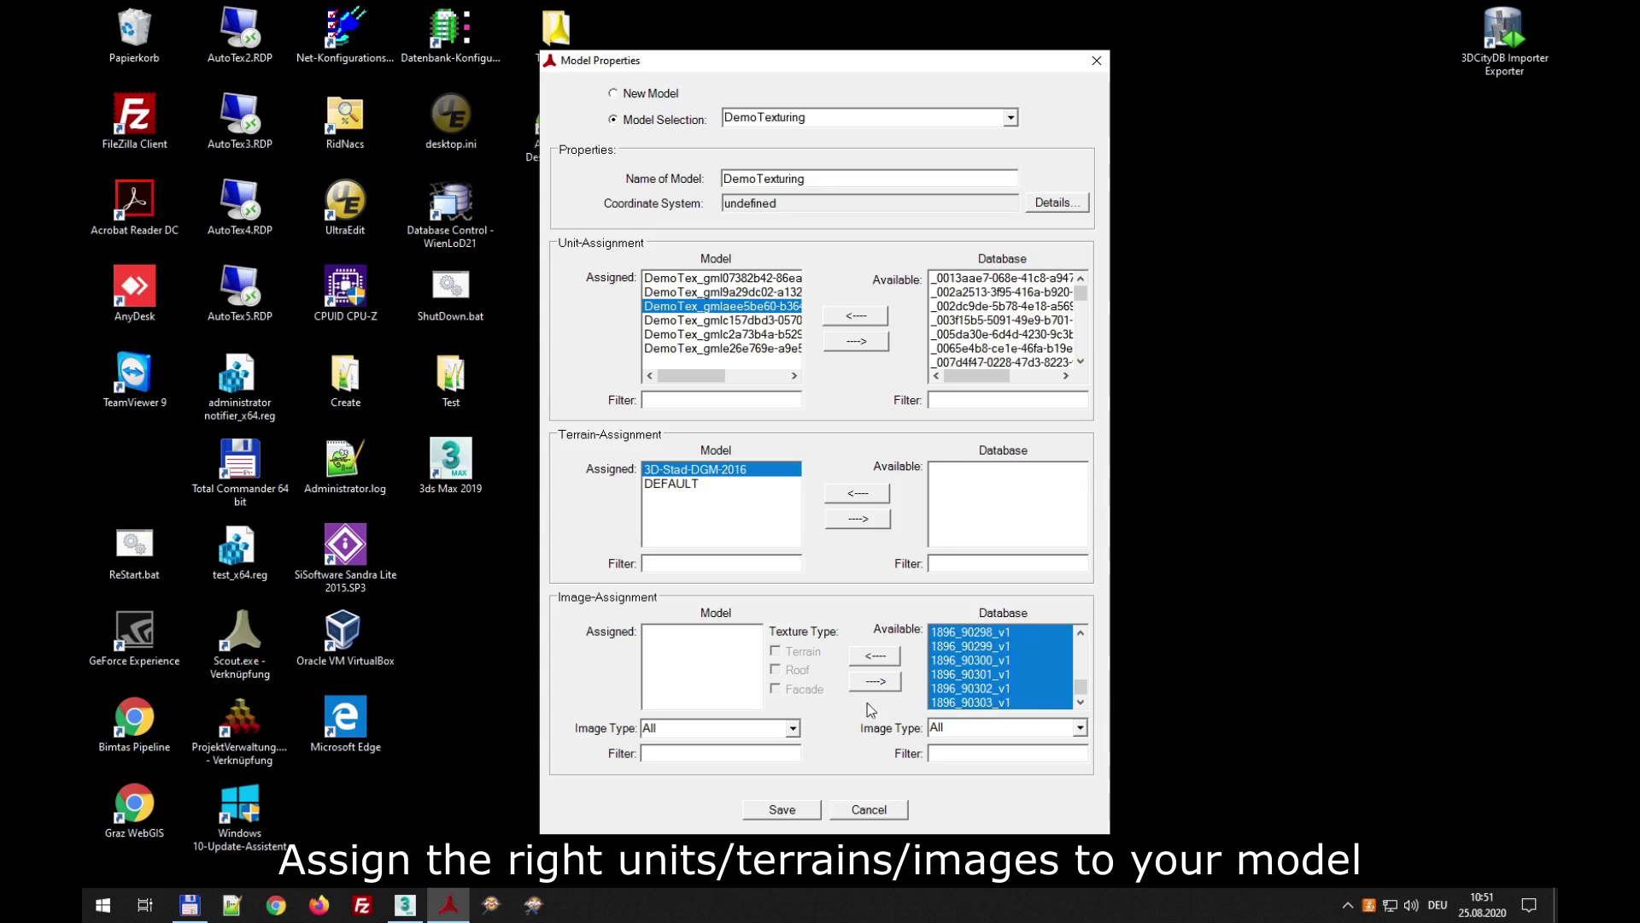
{"action": "left_click", "coordinate": [875, 656]}
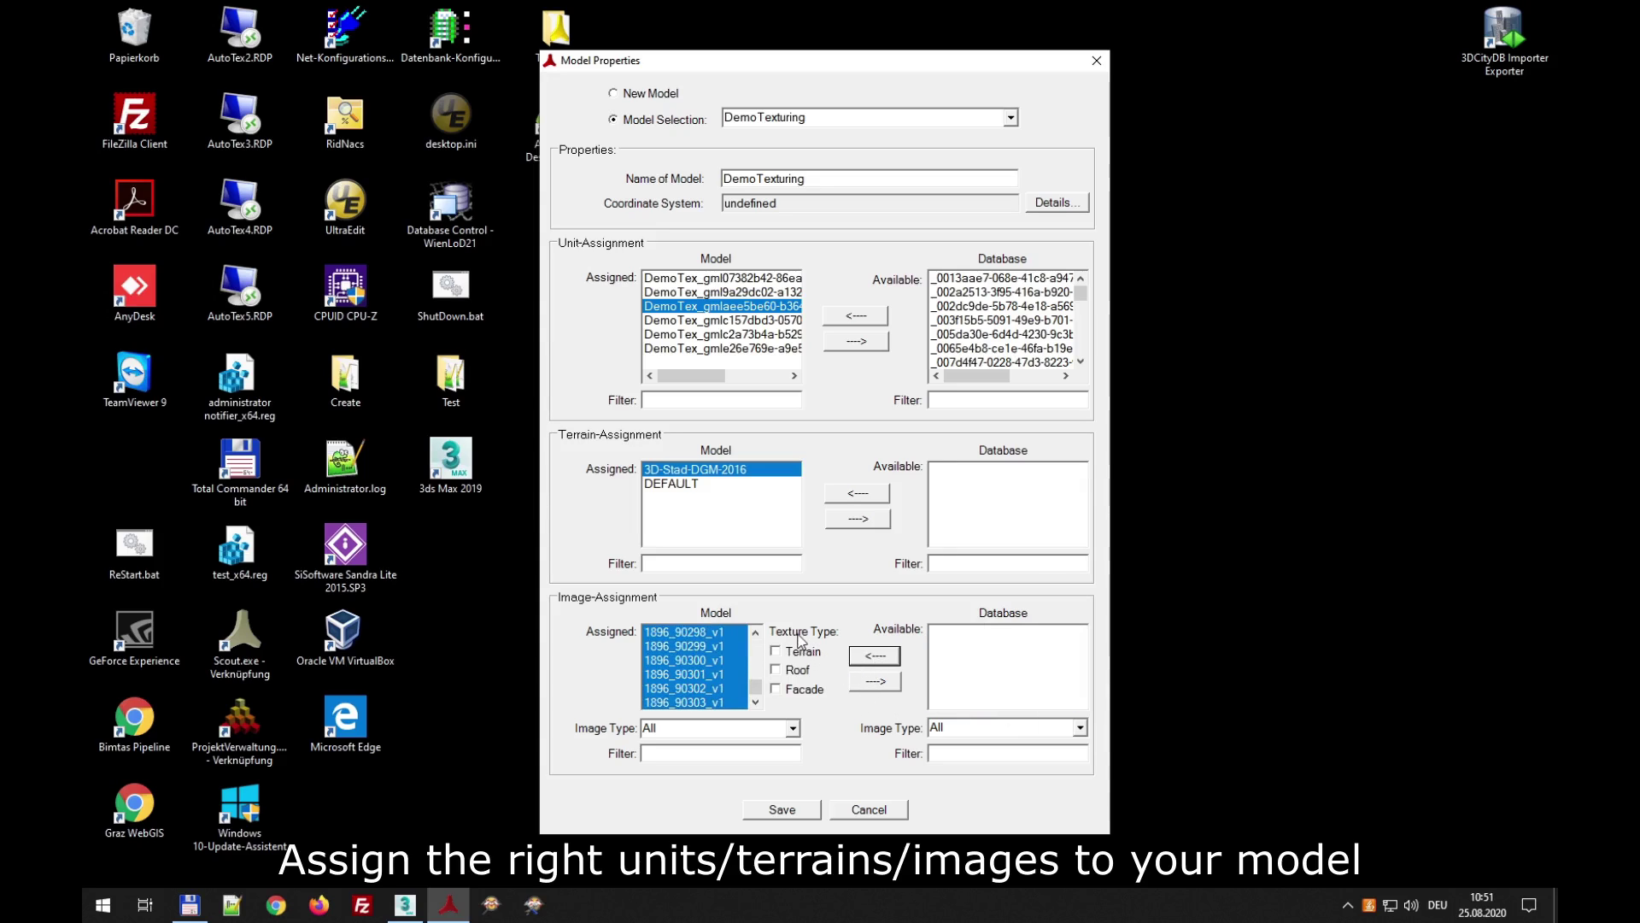
- Set the assigned images' texture types to Roof and Facade, save the DemoTexturing model and close its properties
{"action": "left_click", "coordinate": [798, 670]}
{"action": "left_click", "coordinate": [782, 810]}
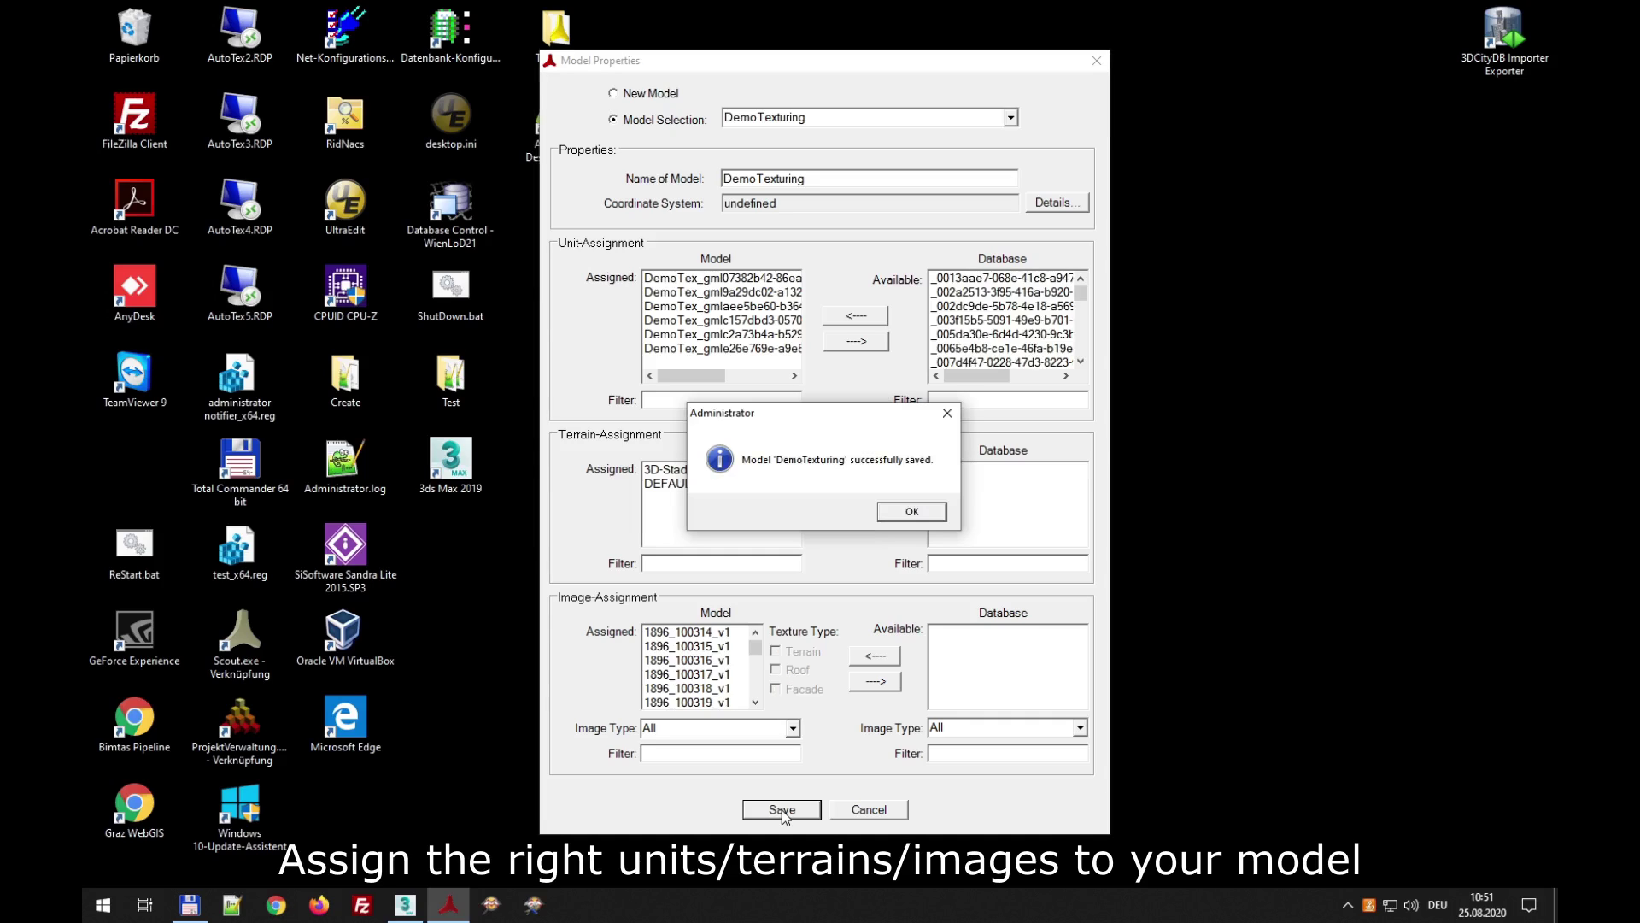
{"action": "left_click", "coordinate": [908, 512]}
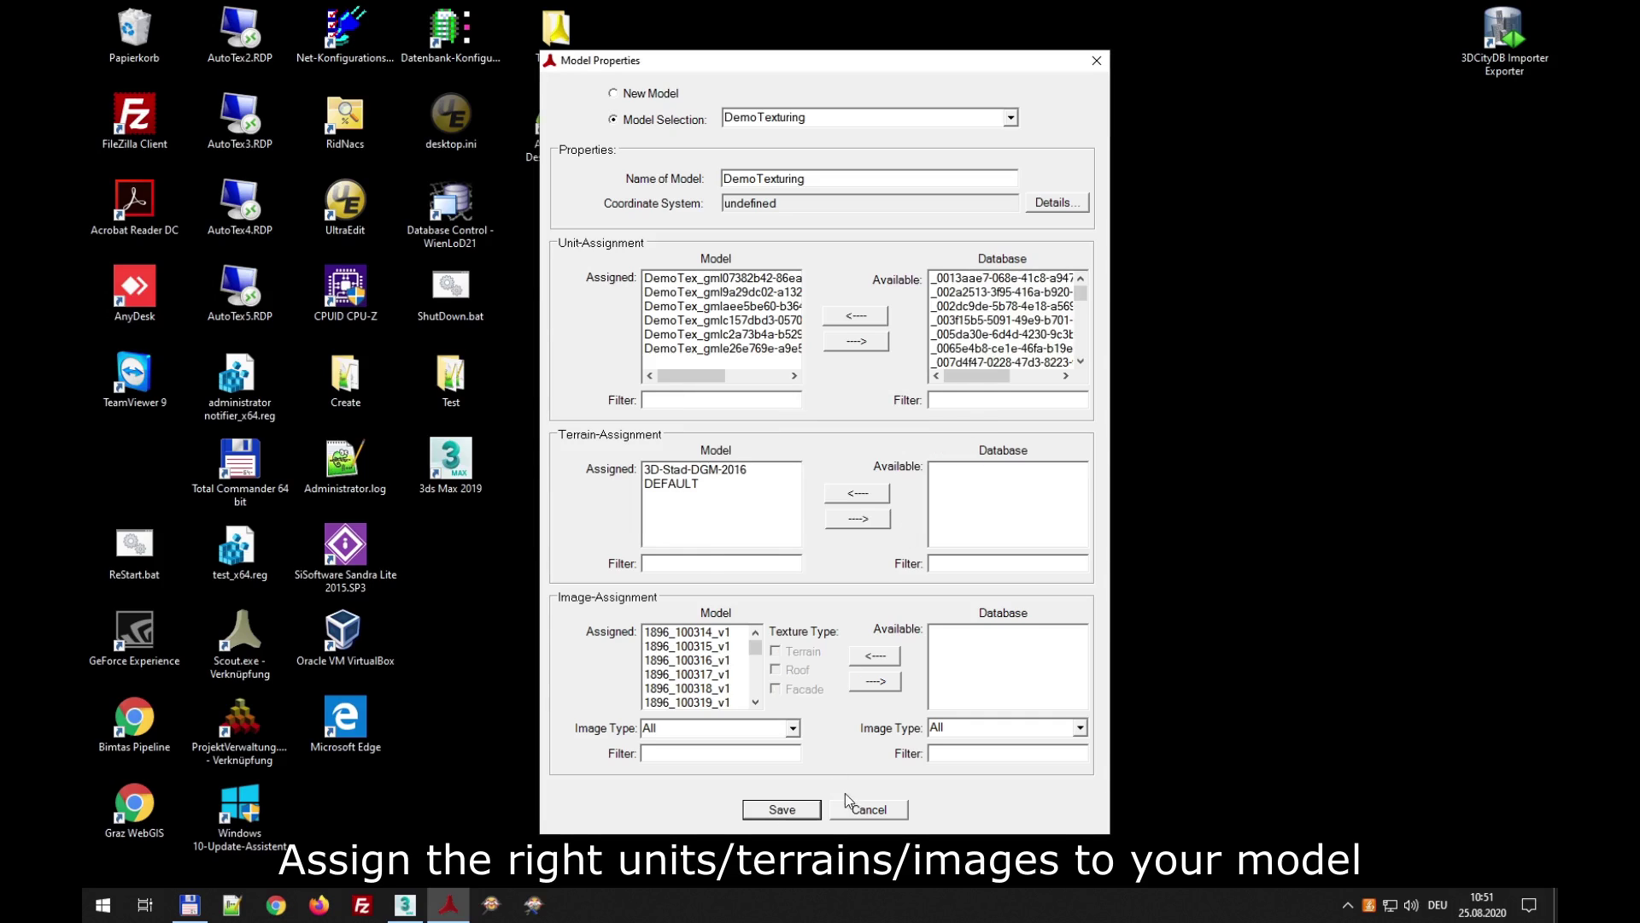
{"action": "left_click", "coordinate": [867, 810]}
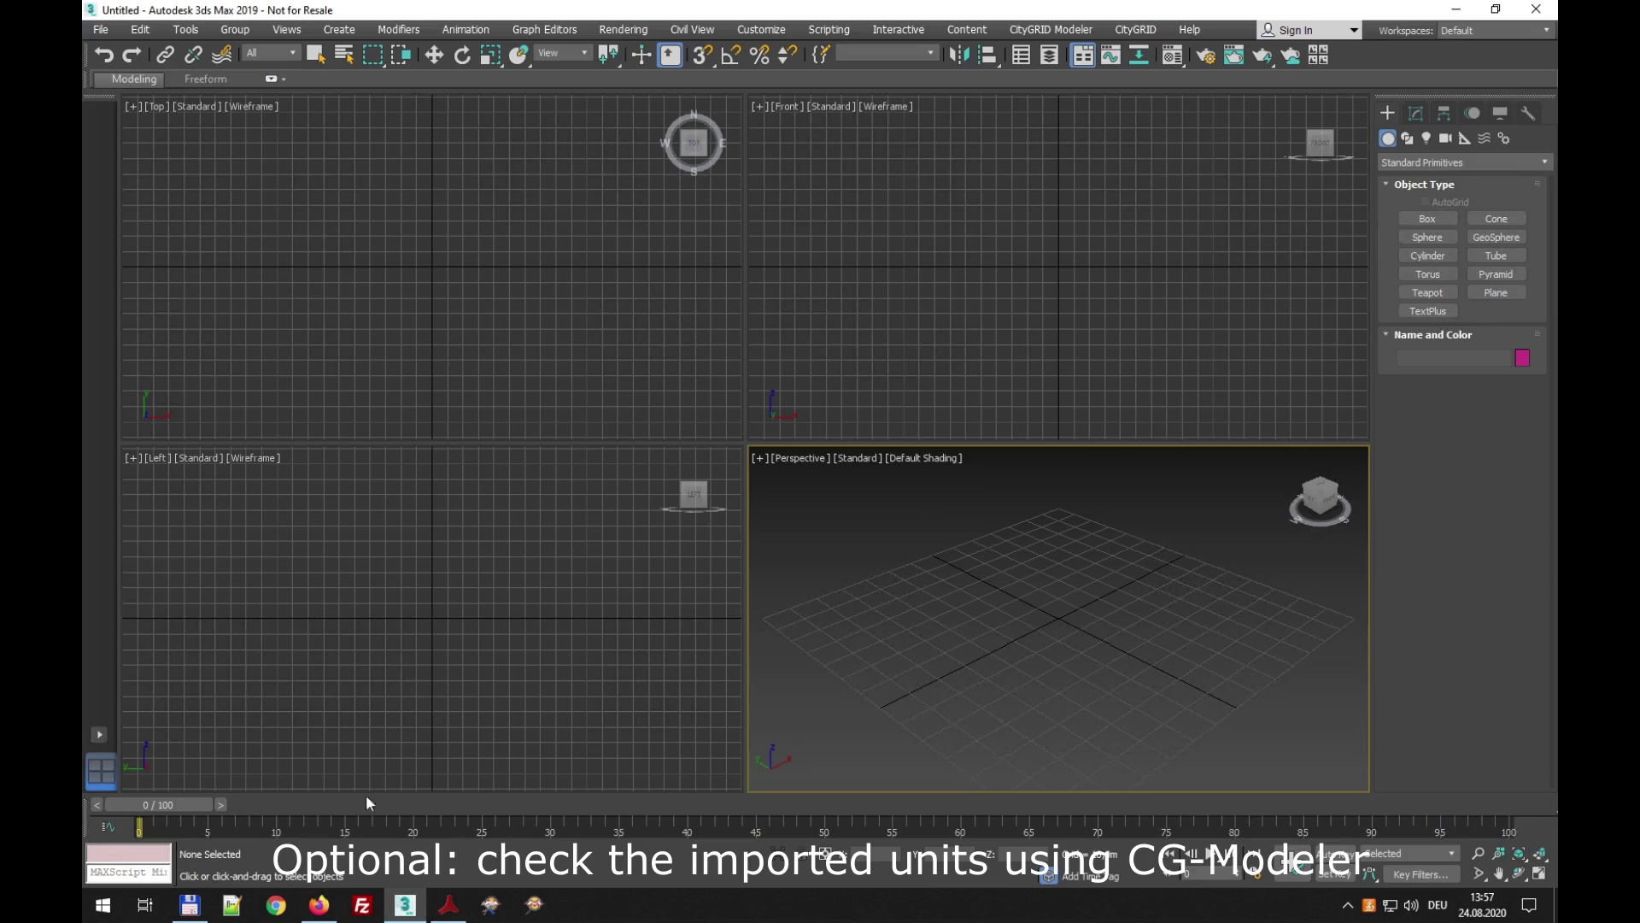
- Start the CityGRID Modeler plugin in 3ds Max and connect the working set to the Luxemburg_2019 SQLServer database
{"action": "left_click", "coordinate": [1137, 30]}
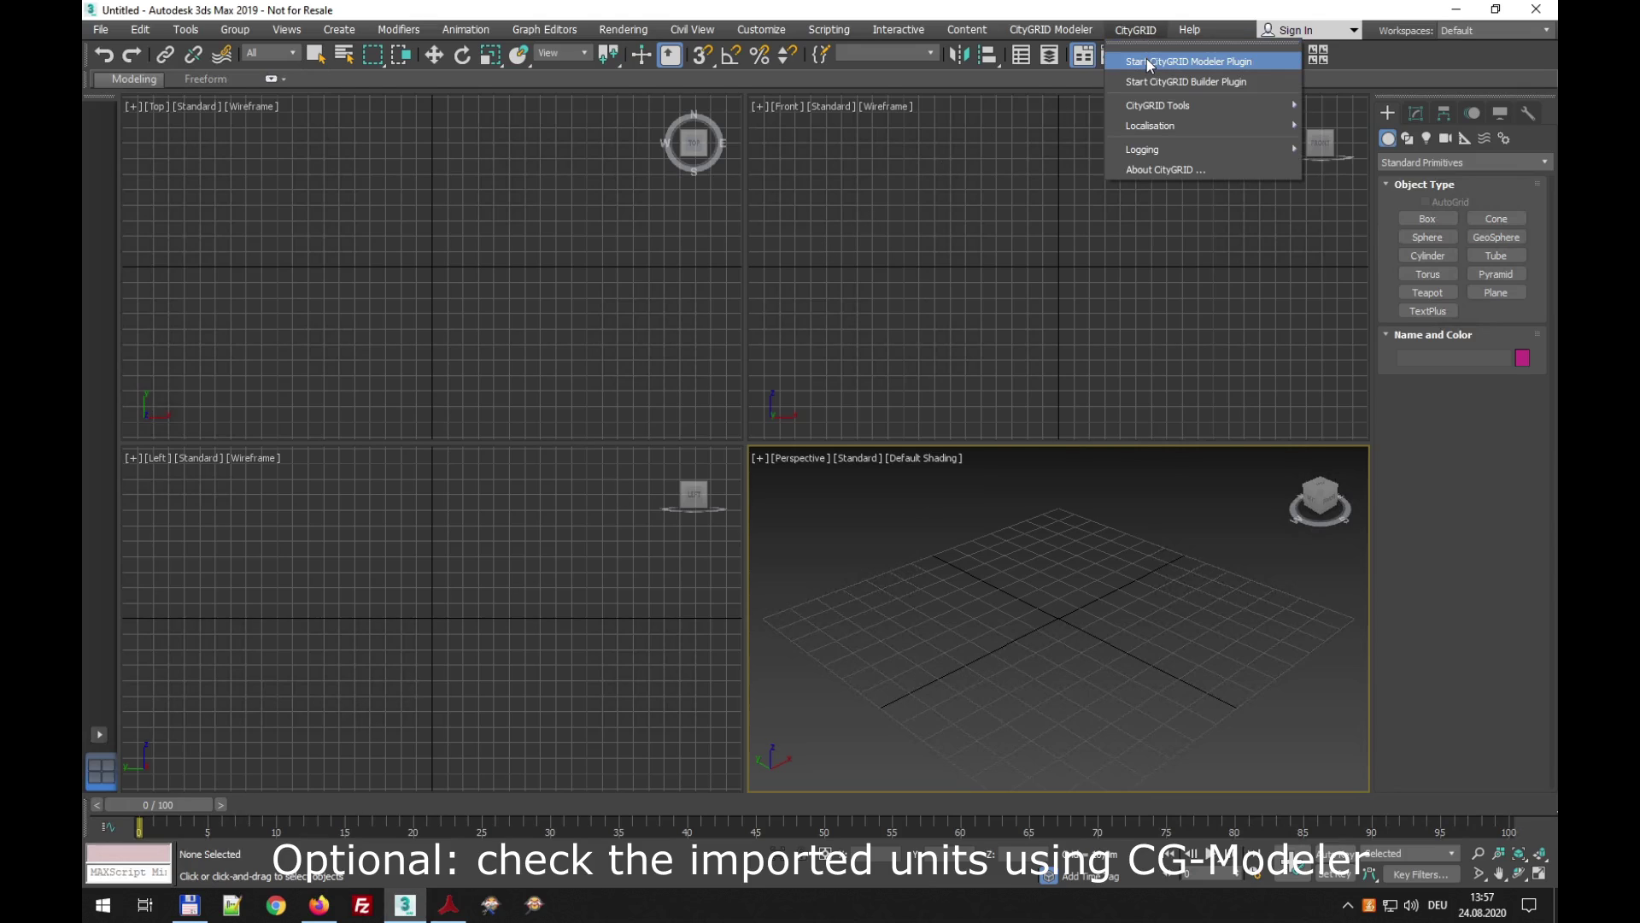
{"action": "left_click", "coordinate": [1147, 61]}
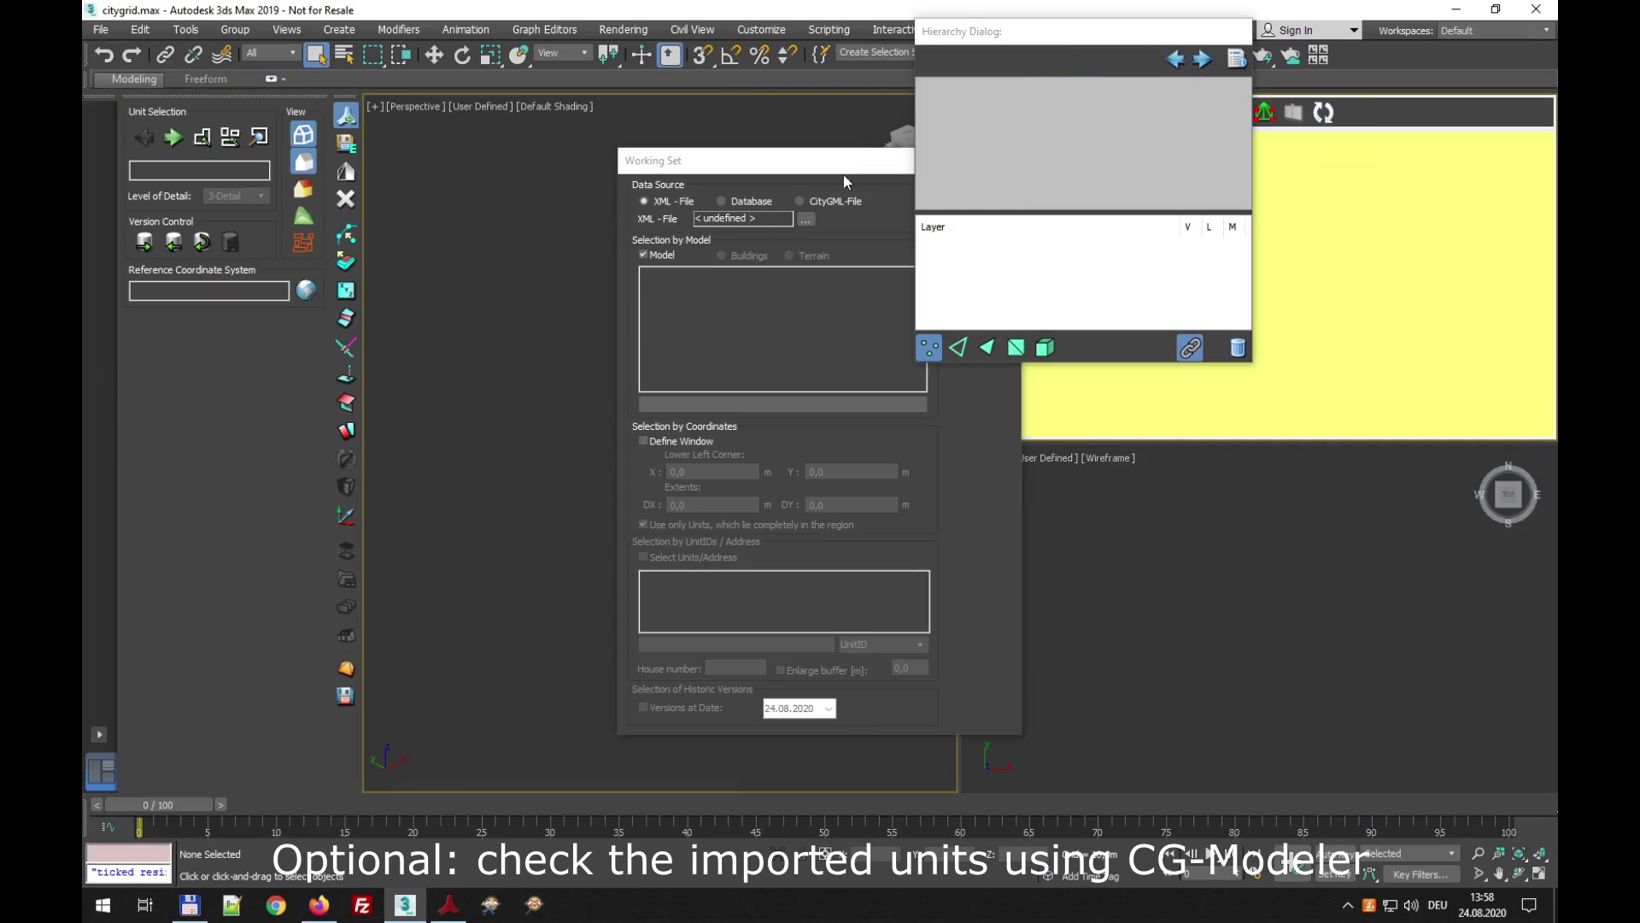
{"action": "left_click", "coordinate": [761, 174]}
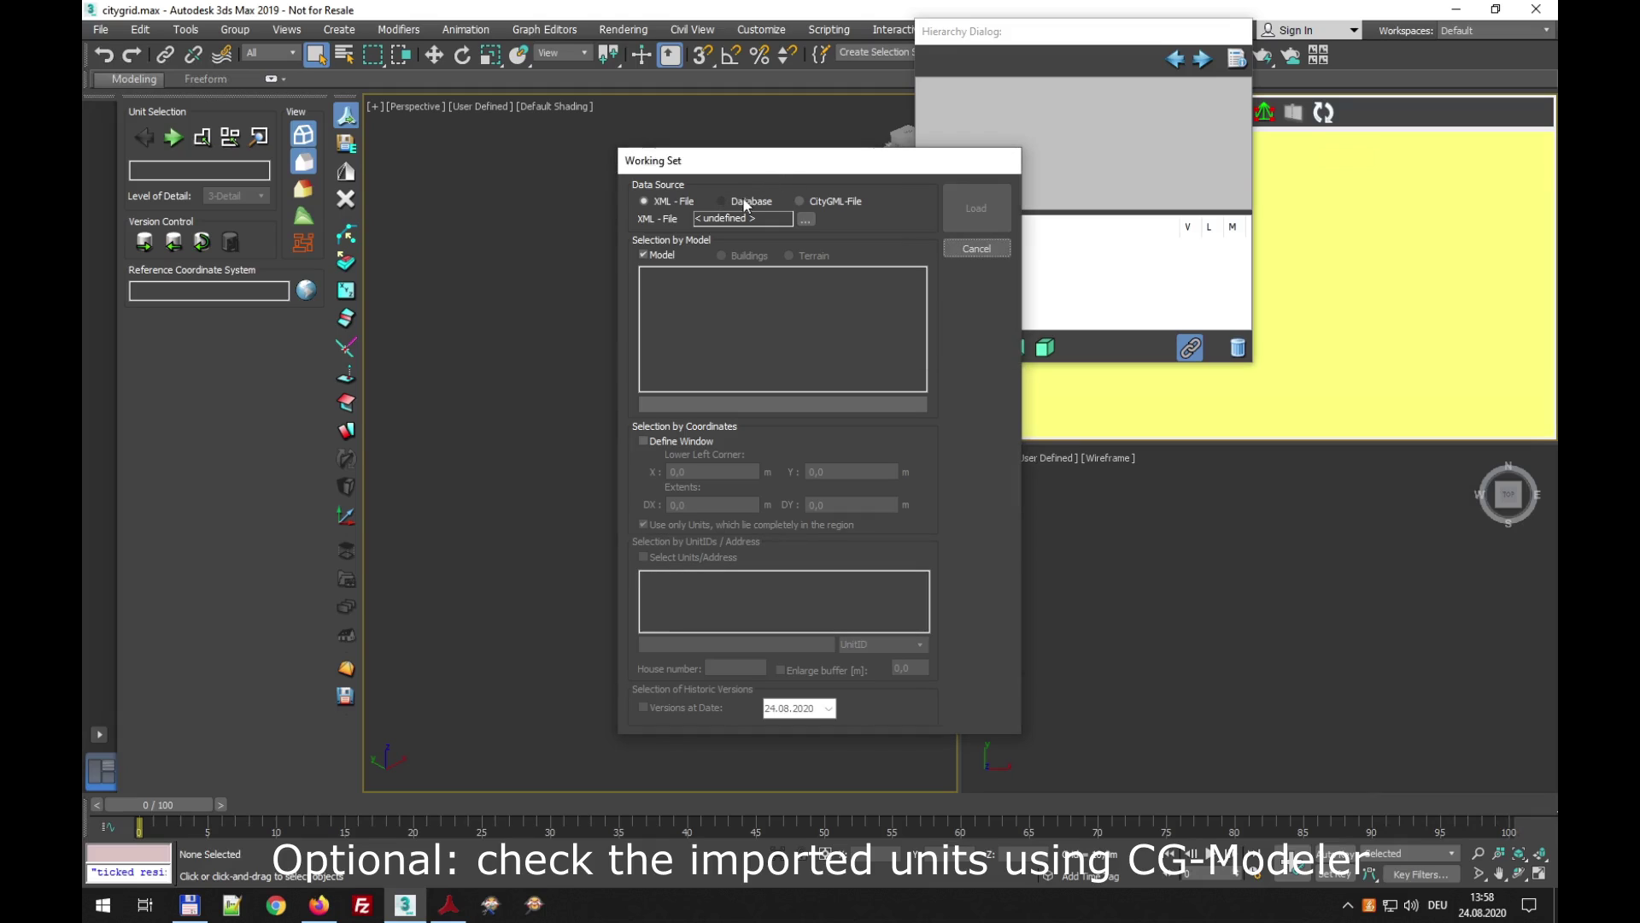
{"action": "left_click", "coordinate": [746, 203]}
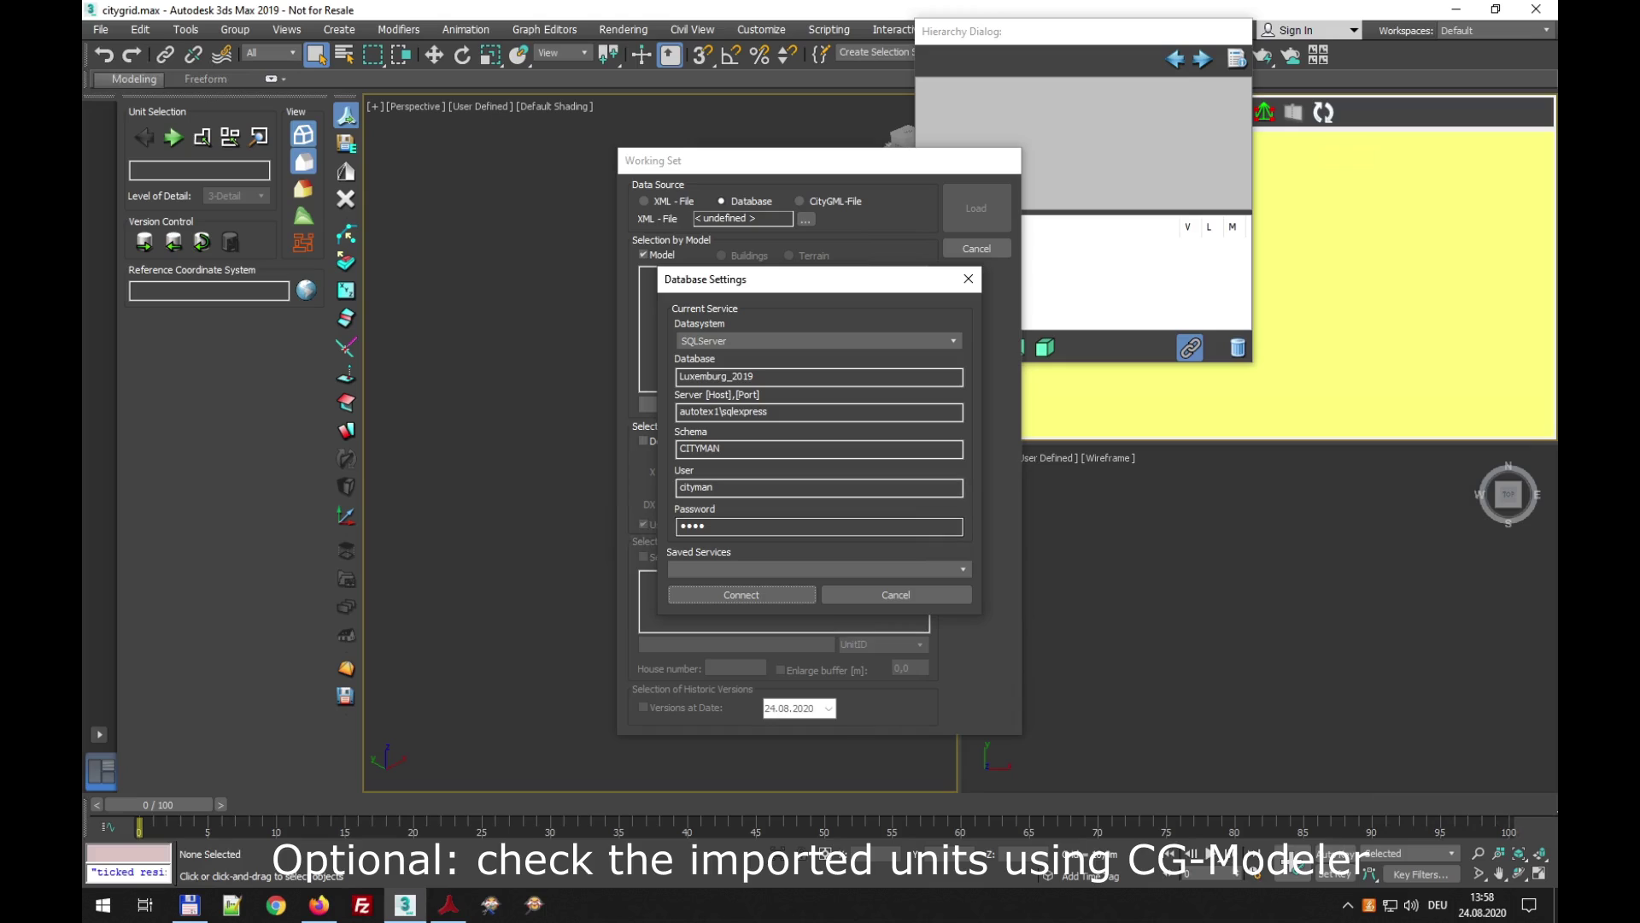
{"action": "left_click", "coordinate": [725, 598]}
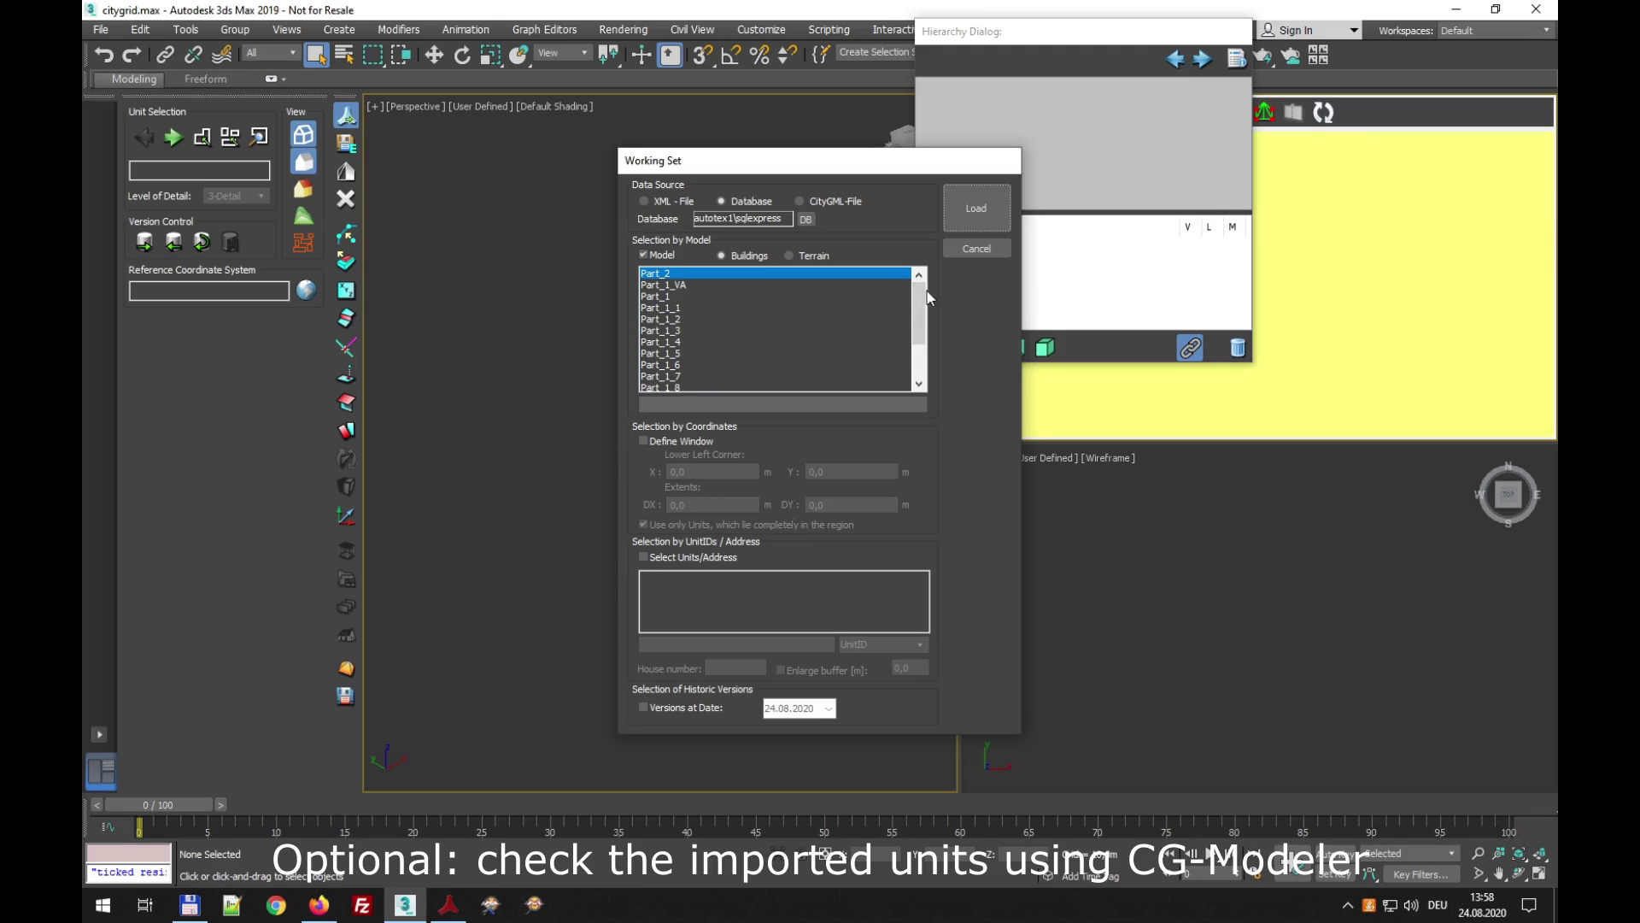
- Load the buildings of the DemoTexturing model from the database as the working set
{"action": "left_click_drag", "start_coordinate": [918, 286], "coordinate": [929, 347]}
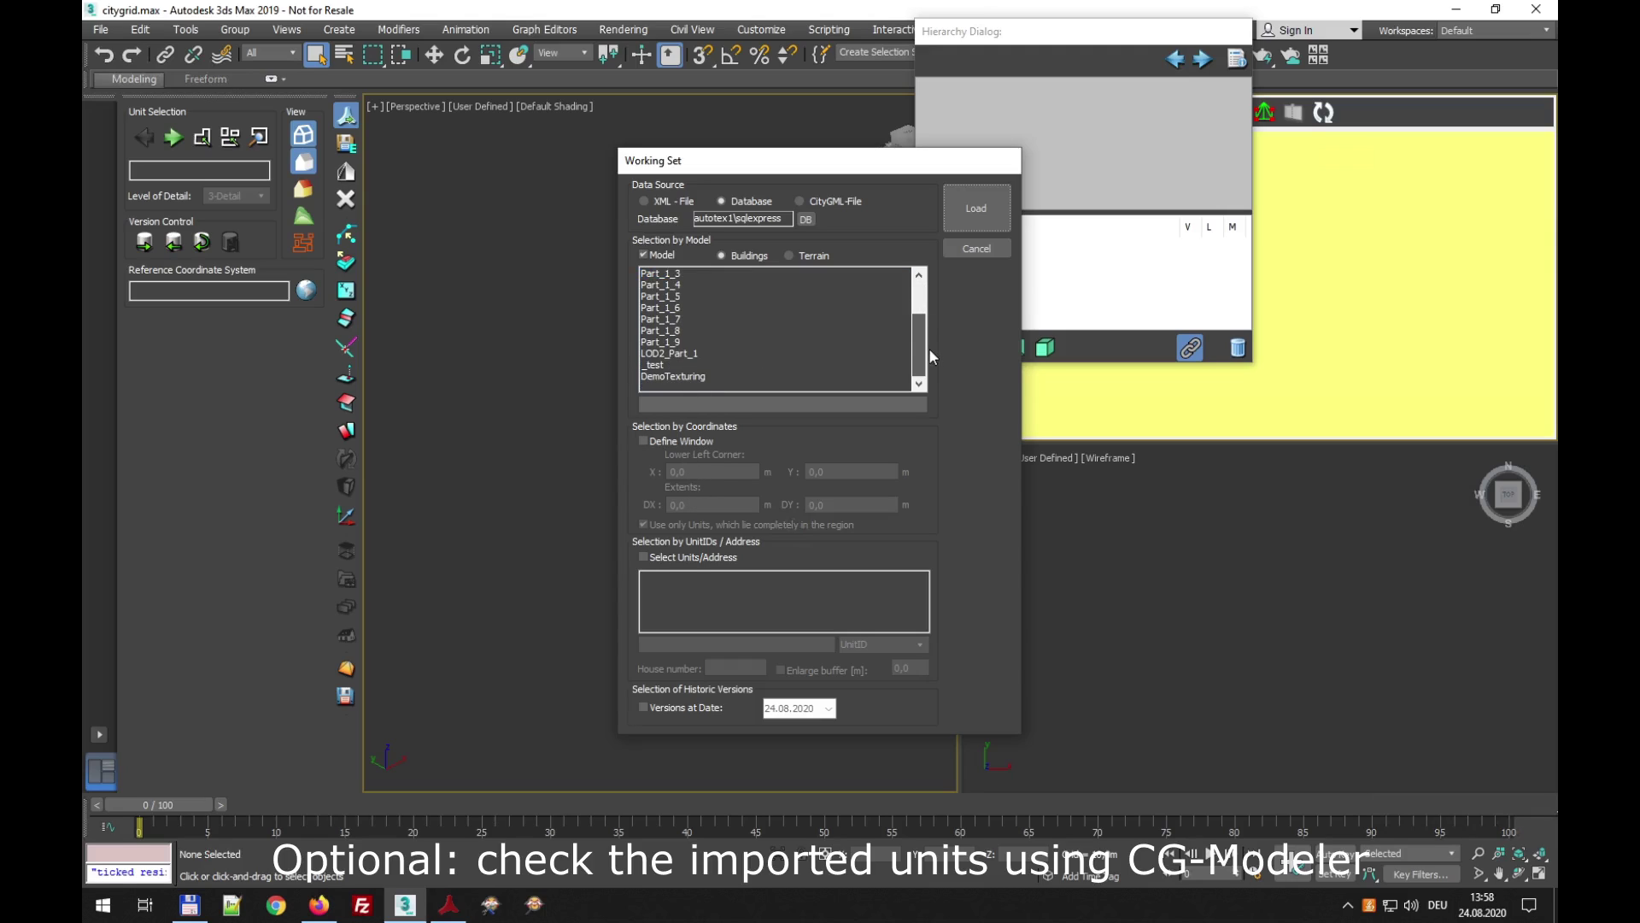
{"action": "left_click", "coordinate": [683, 378]}
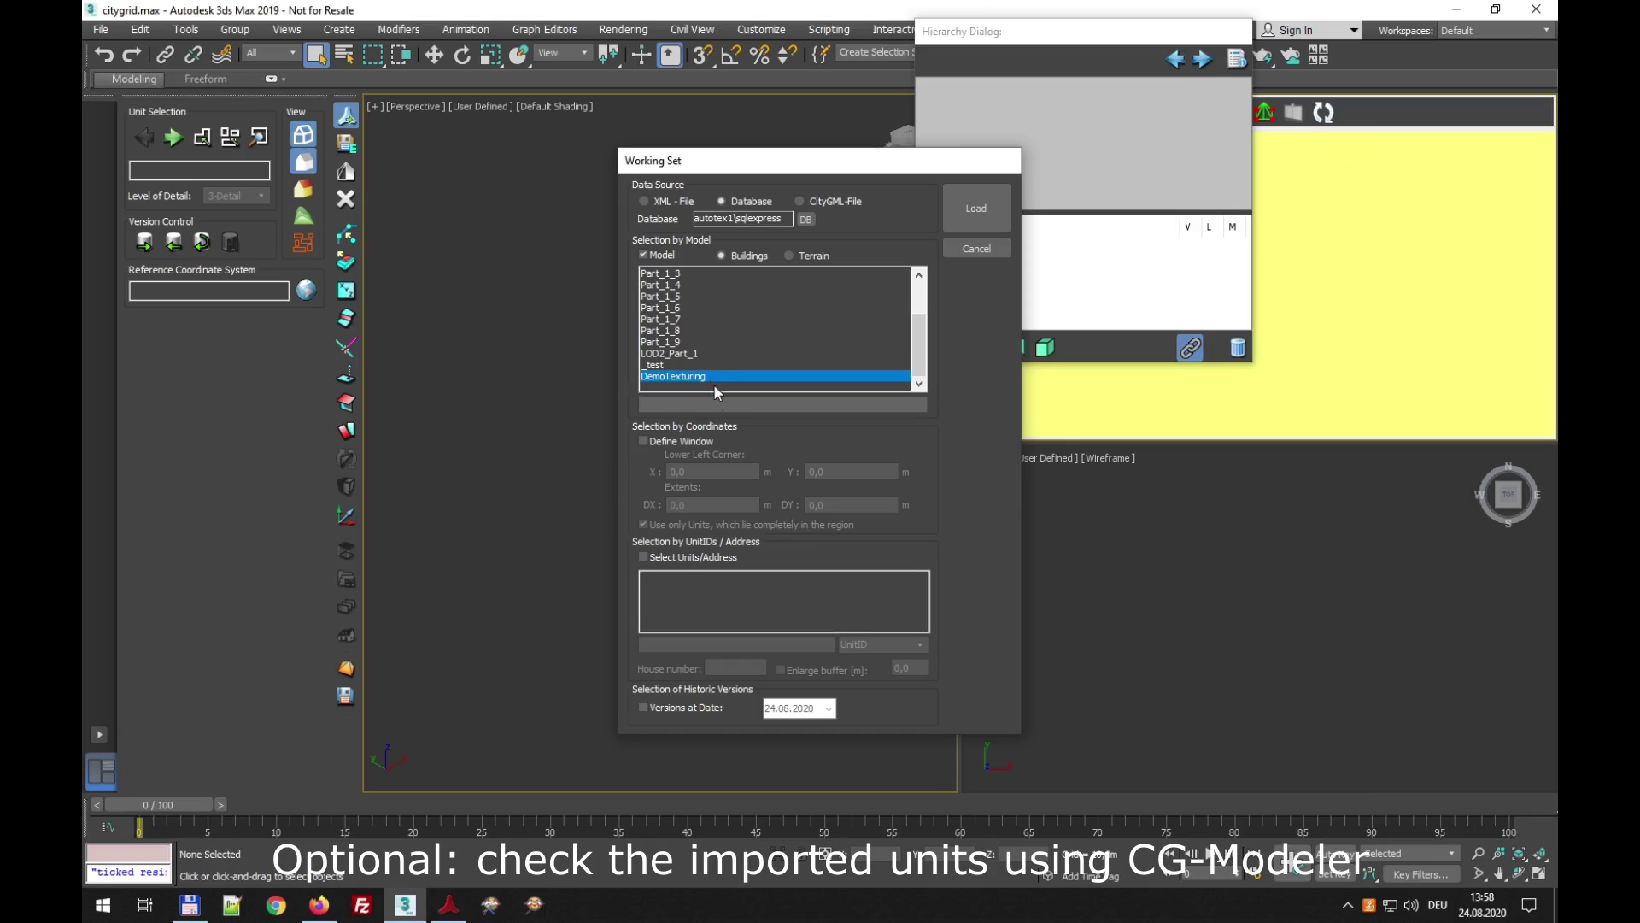
{"action": "left_click", "coordinate": [974, 211]}
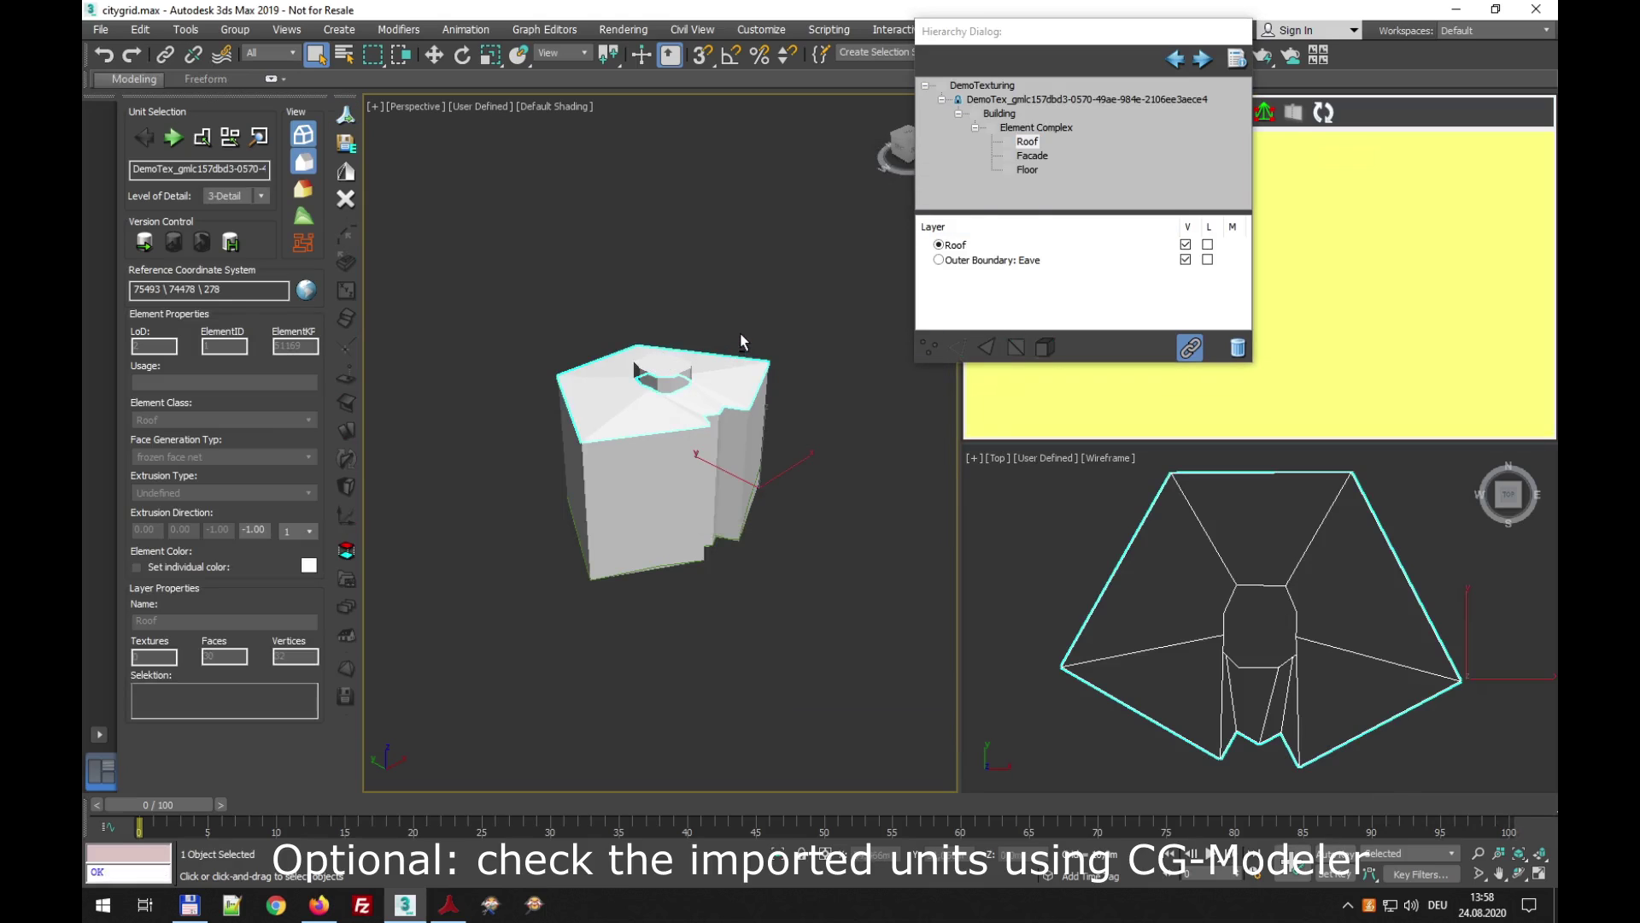
- Inspect the first imported building from several angles and go through the following units one by one
{"action": "middle_click_drag", "start_coordinate": [740, 354], "coordinate": [525, 407], "text": "alt"}
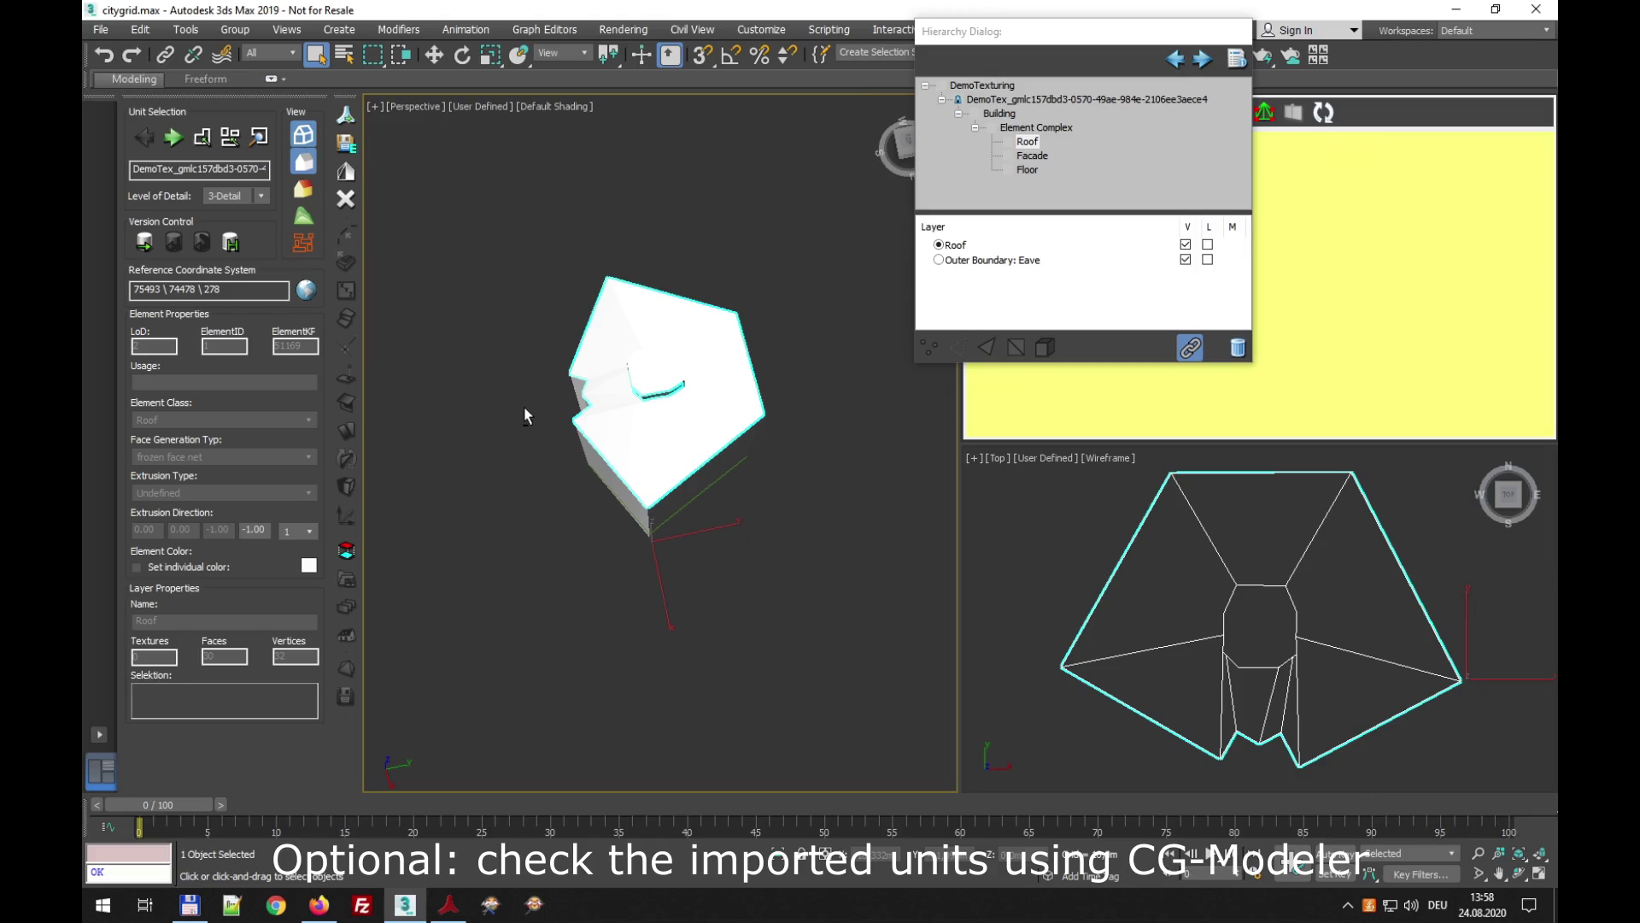
{"action": "middle_click_drag", "start_coordinate": [524, 407], "coordinate": [621, 334], "text": "alt"}
{"action": "left_click", "coordinate": [173, 139]}
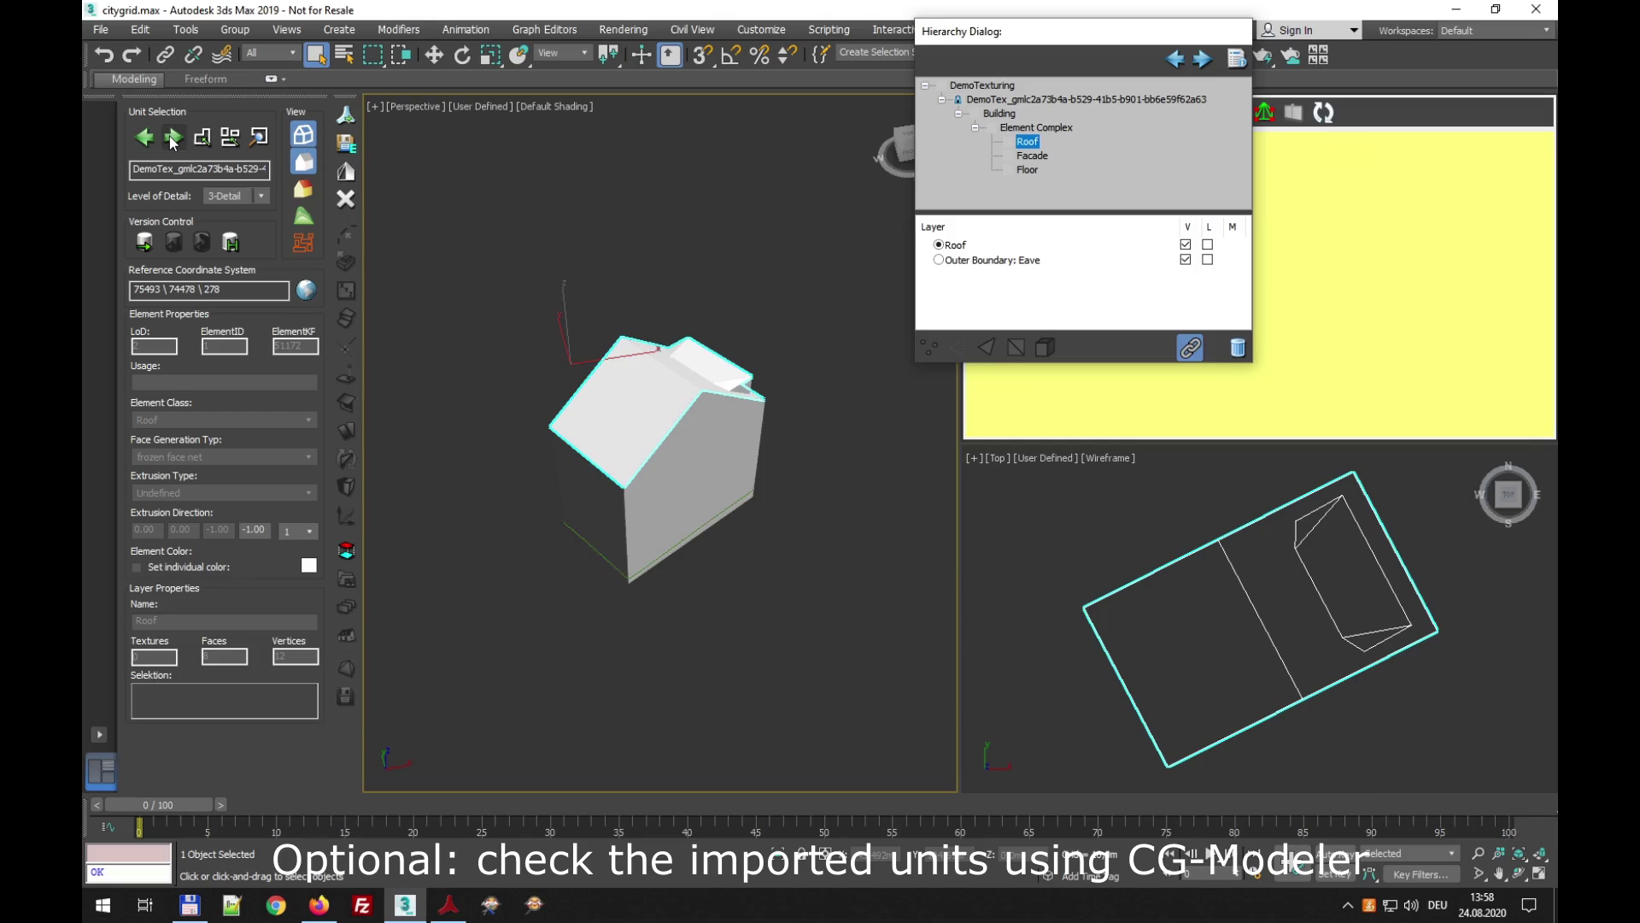
{"action": "left_click", "coordinate": [173, 138]}
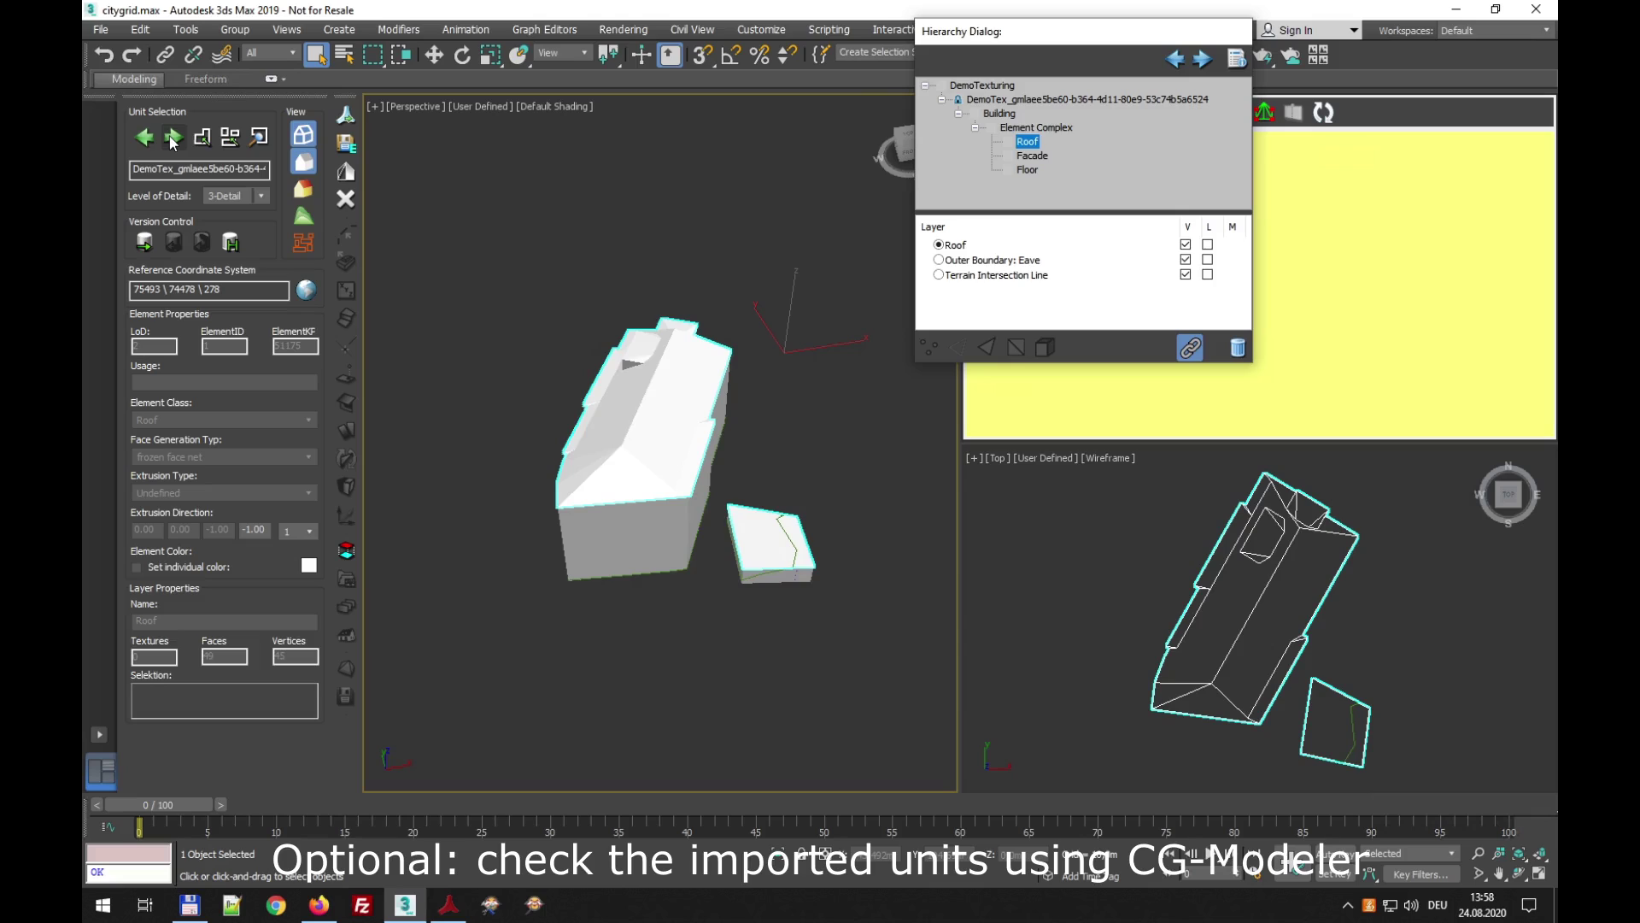
{"action": "left_click", "coordinate": [172, 139]}
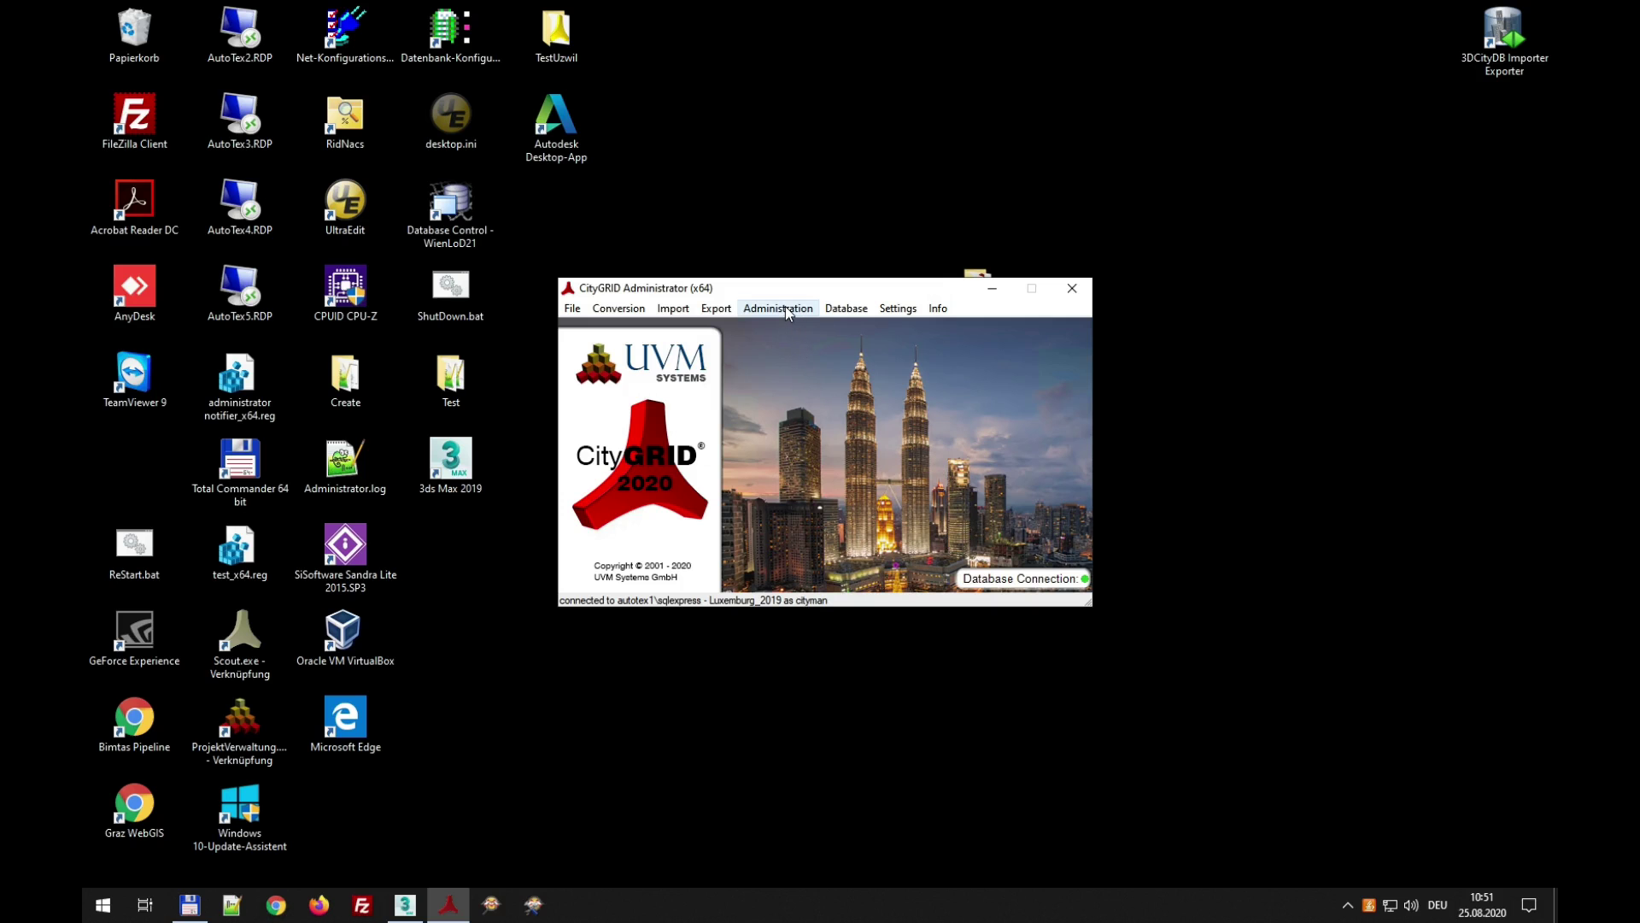
- Open Automatic Texturizing in CityGRID Administrator and select the DemoTexturing model
{"action": "left_click", "coordinate": [786, 308]}
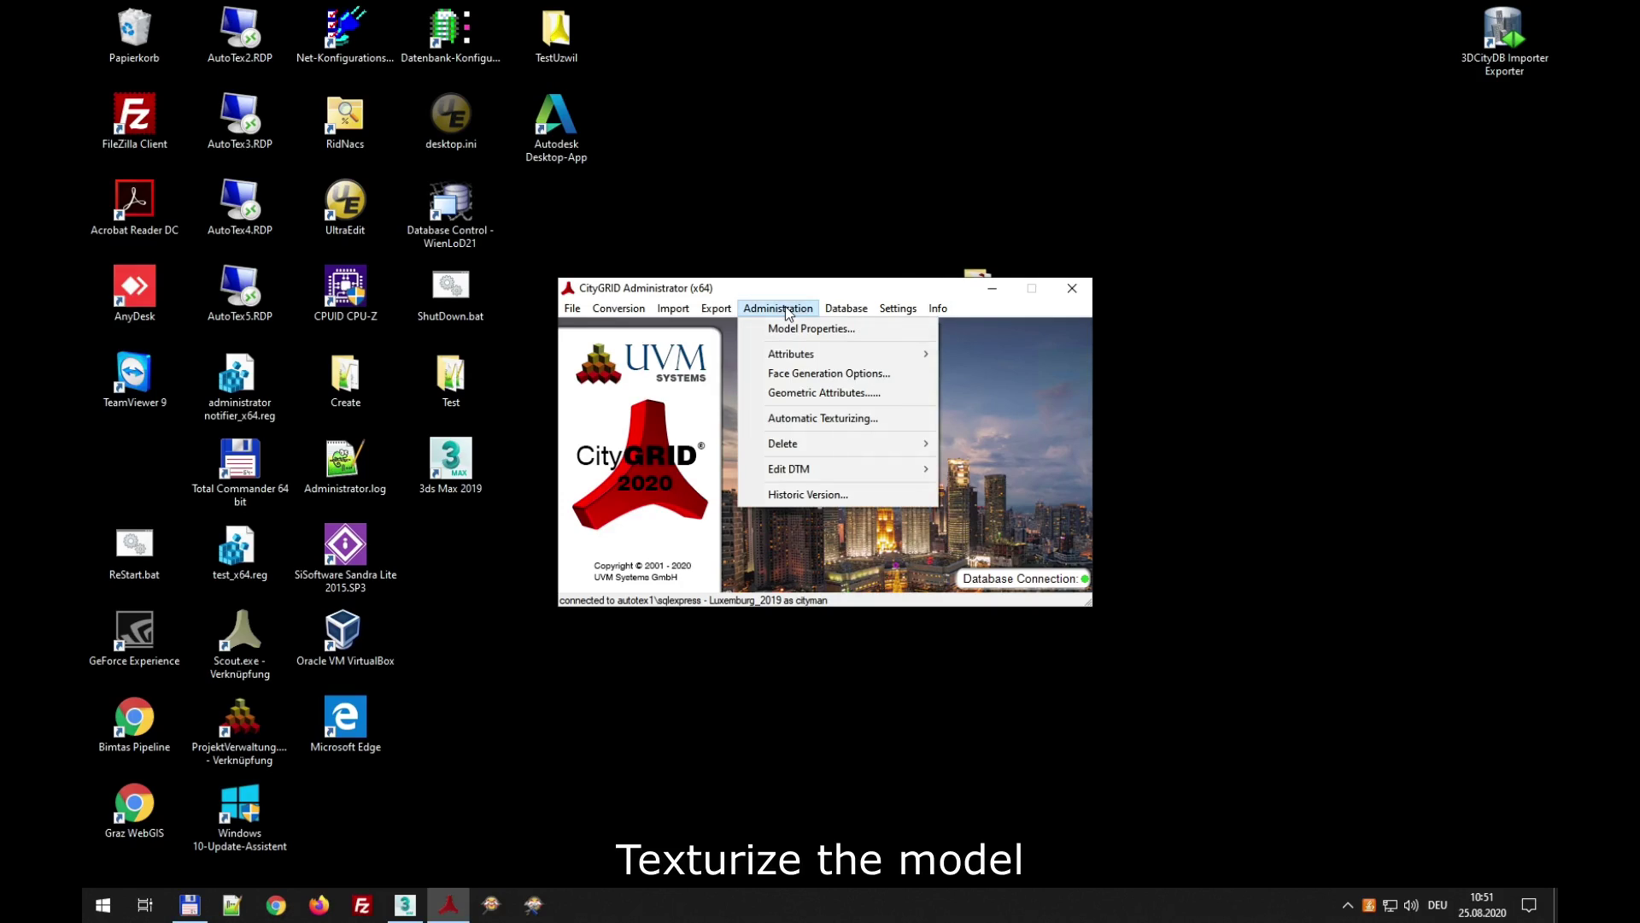
{"action": "left_click", "coordinate": [807, 421]}
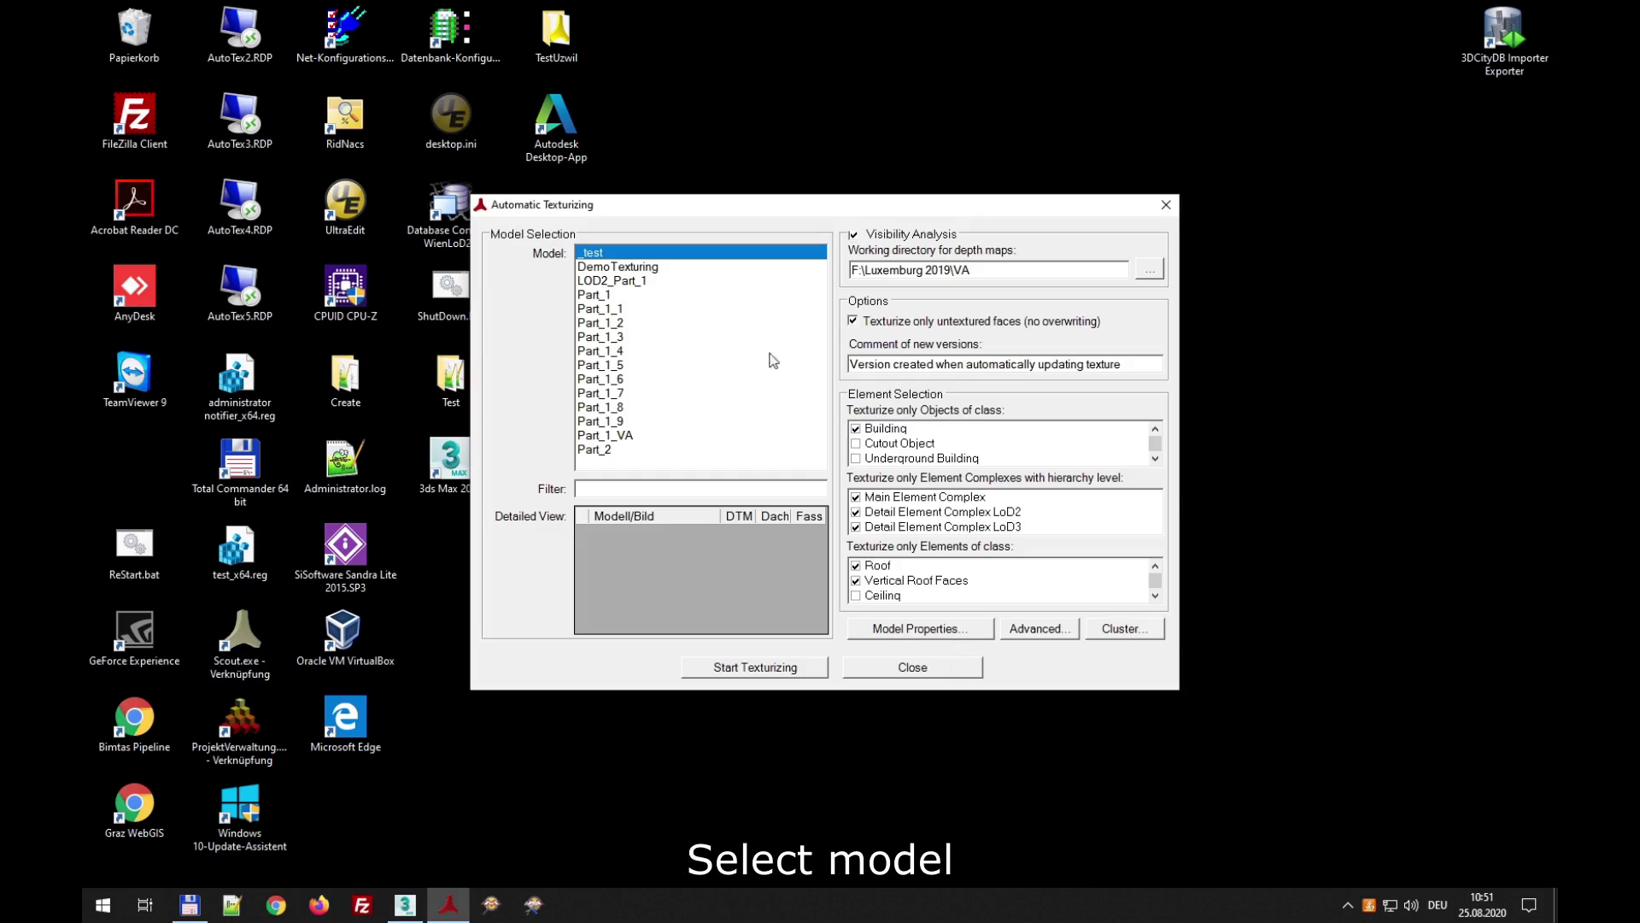
{"action": "left_click", "coordinate": [643, 272]}
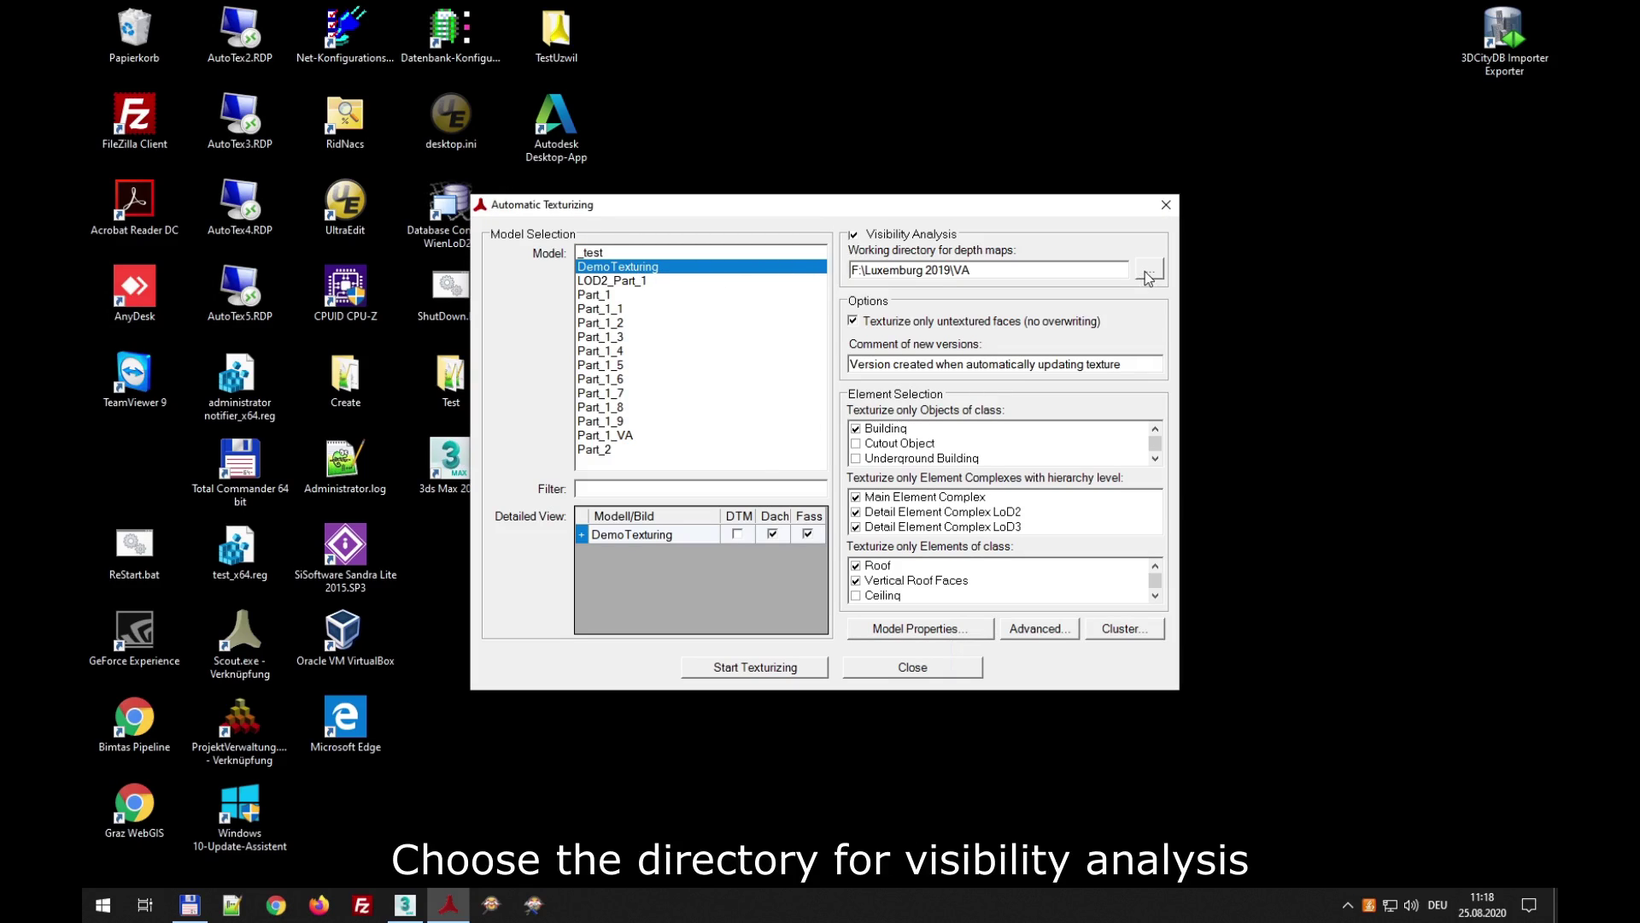
- Choose F:\Luxemburg 2019\VA as the working directory for depth maps and set the comment of new versions to "Texture testing"
{"action": "left_click", "coordinate": [1148, 272]}
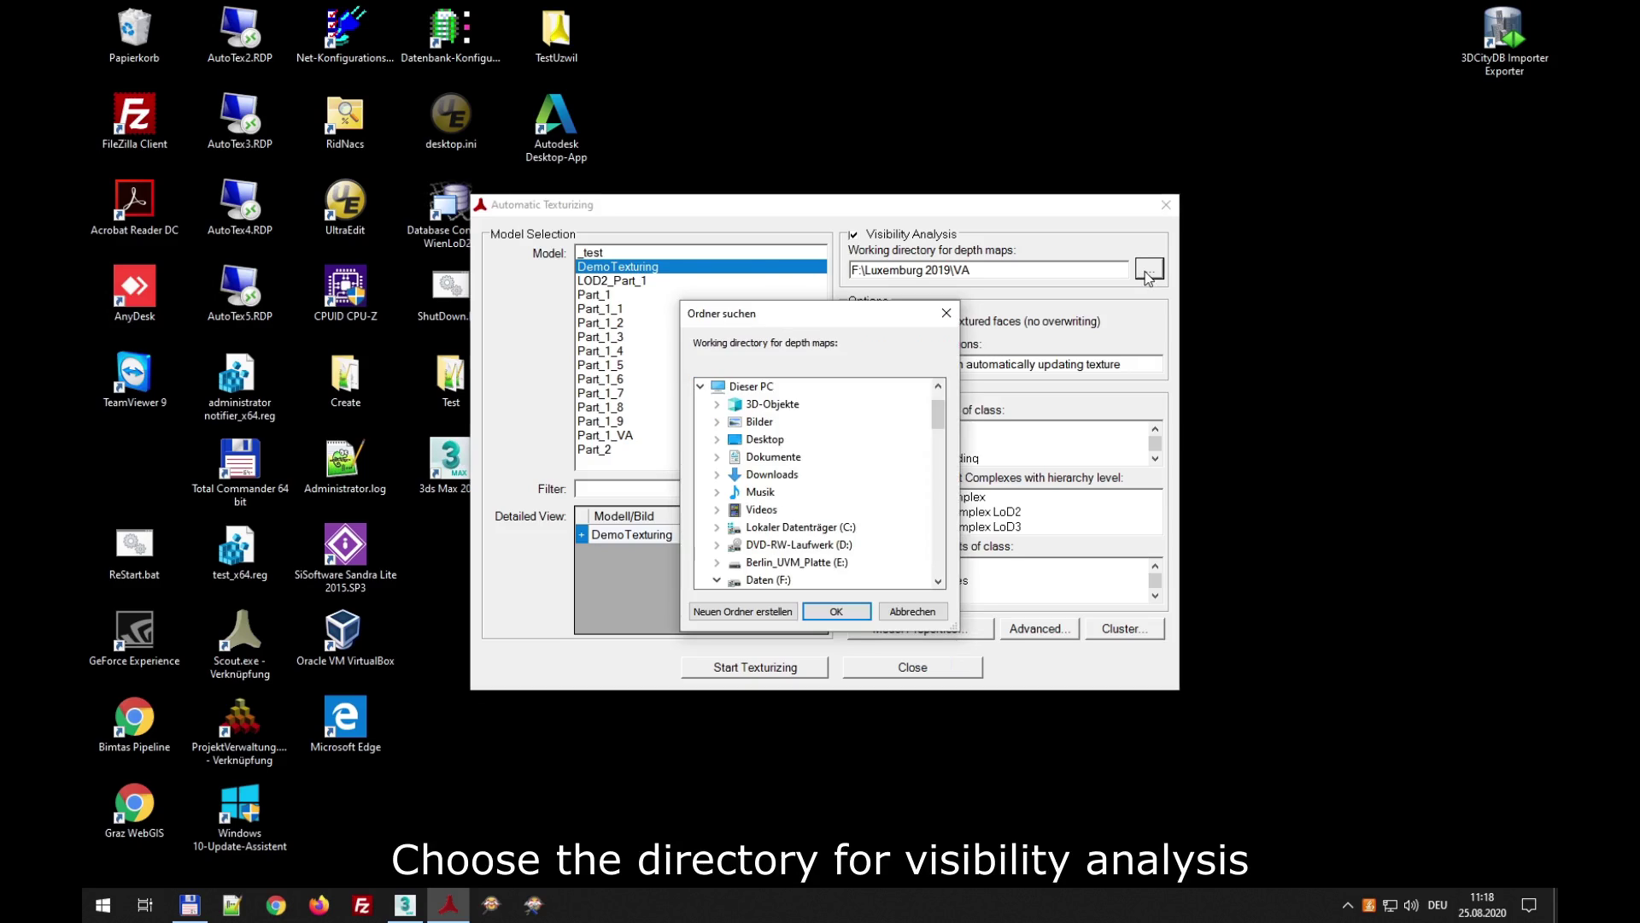
{"action": "left_click_drag", "start_coordinate": [940, 417], "coordinate": [938, 476]}
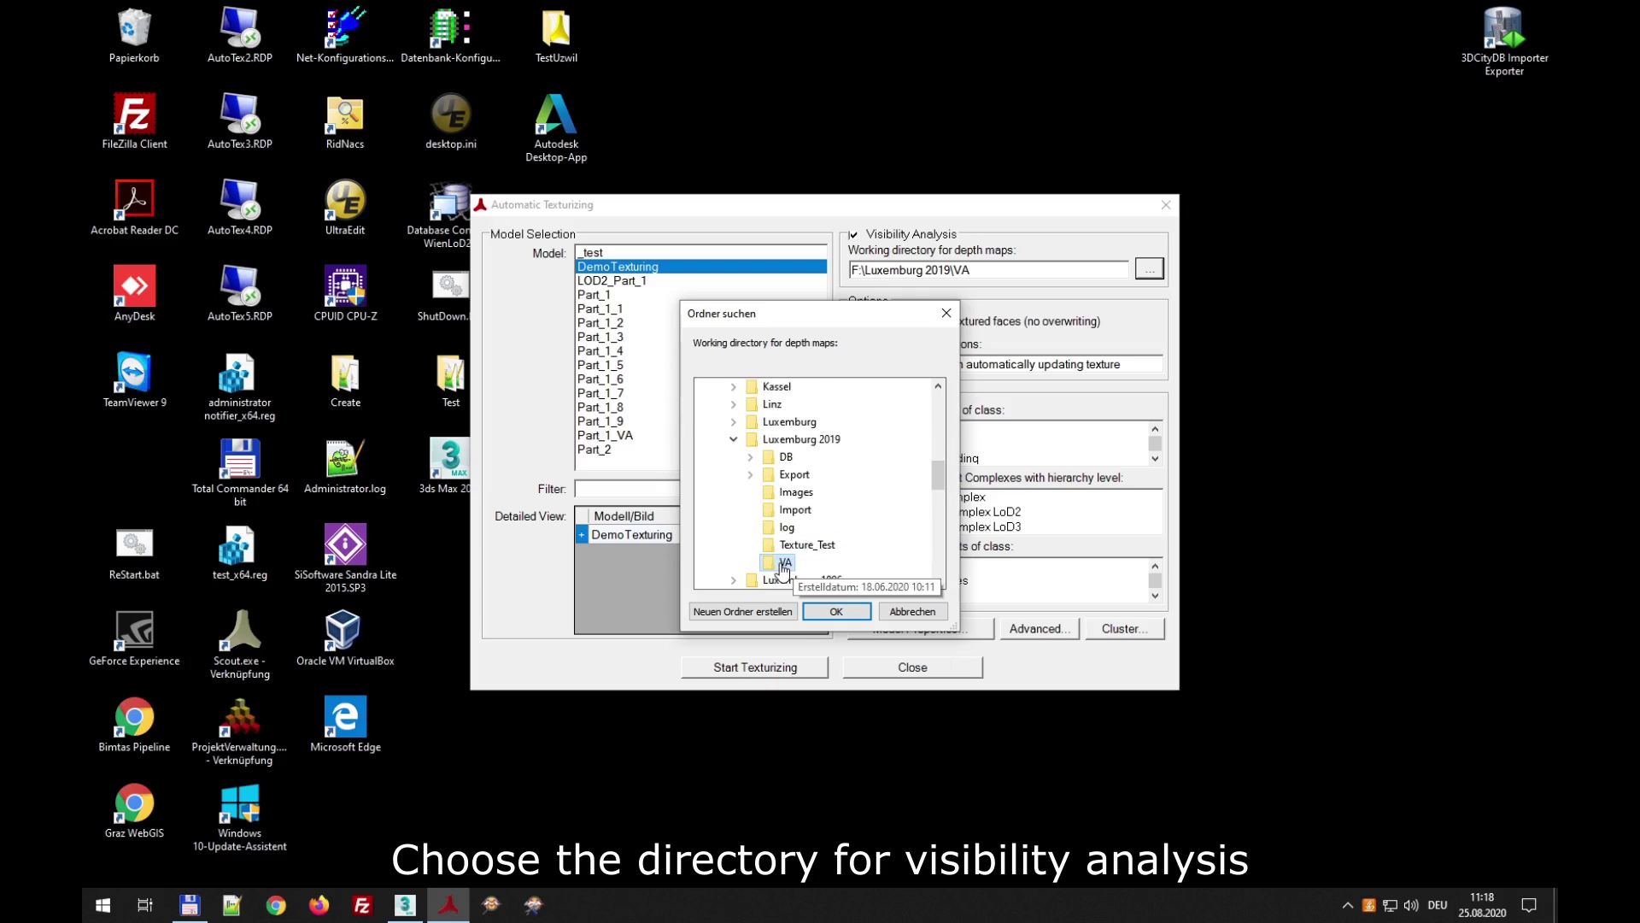
{"action": "left_click", "coordinate": [783, 564]}
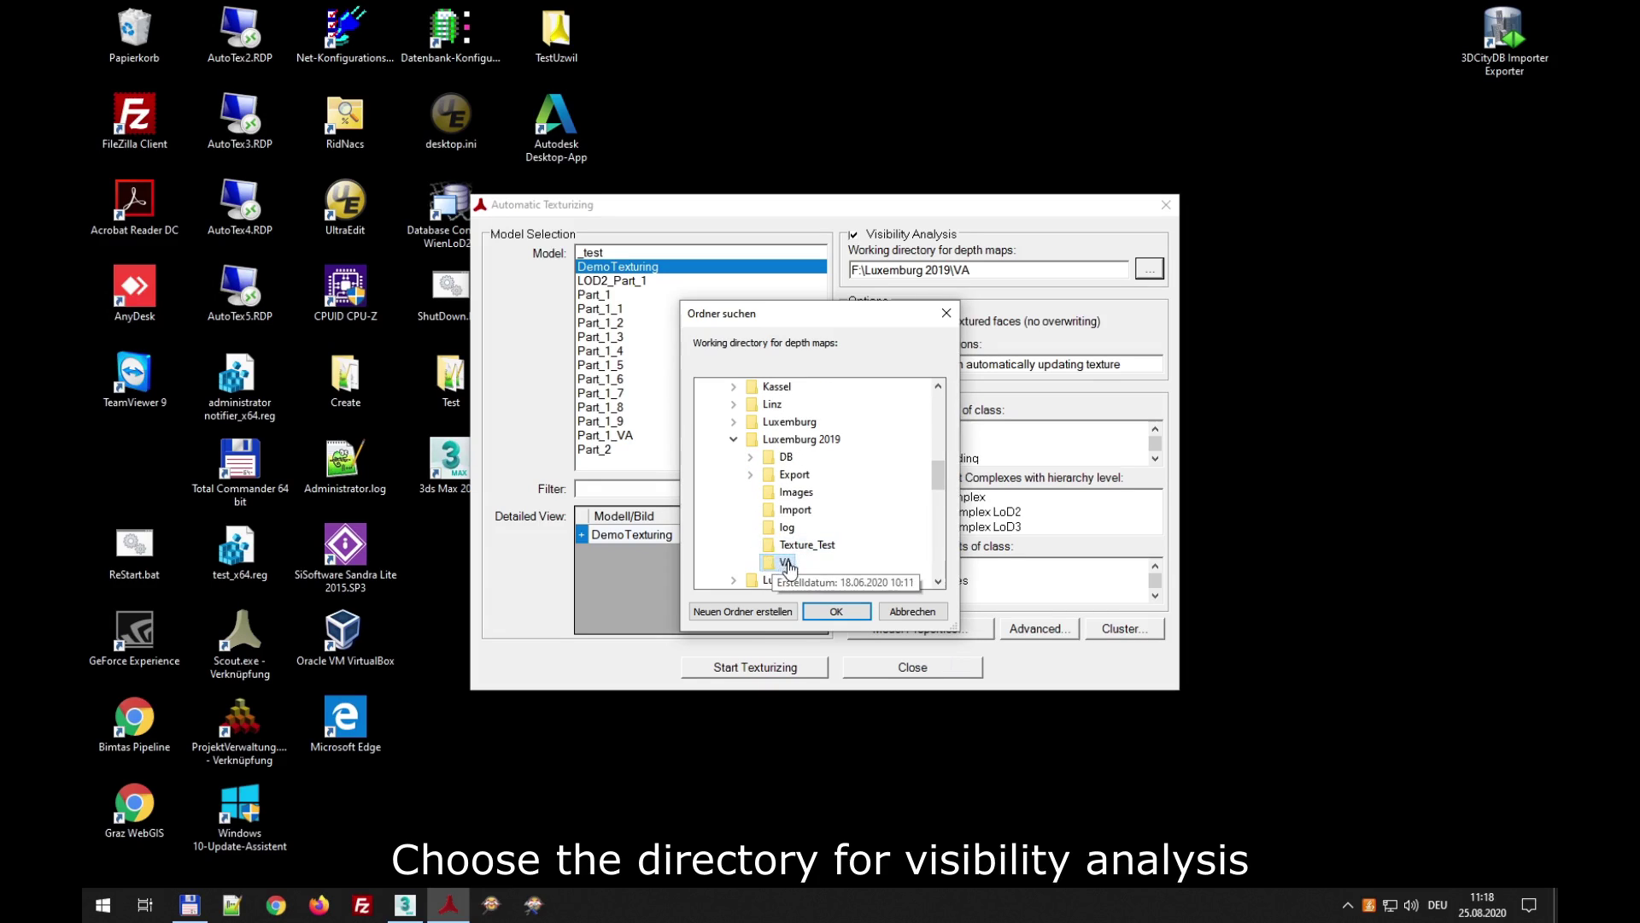
{"action": "left_click", "coordinate": [833, 612]}
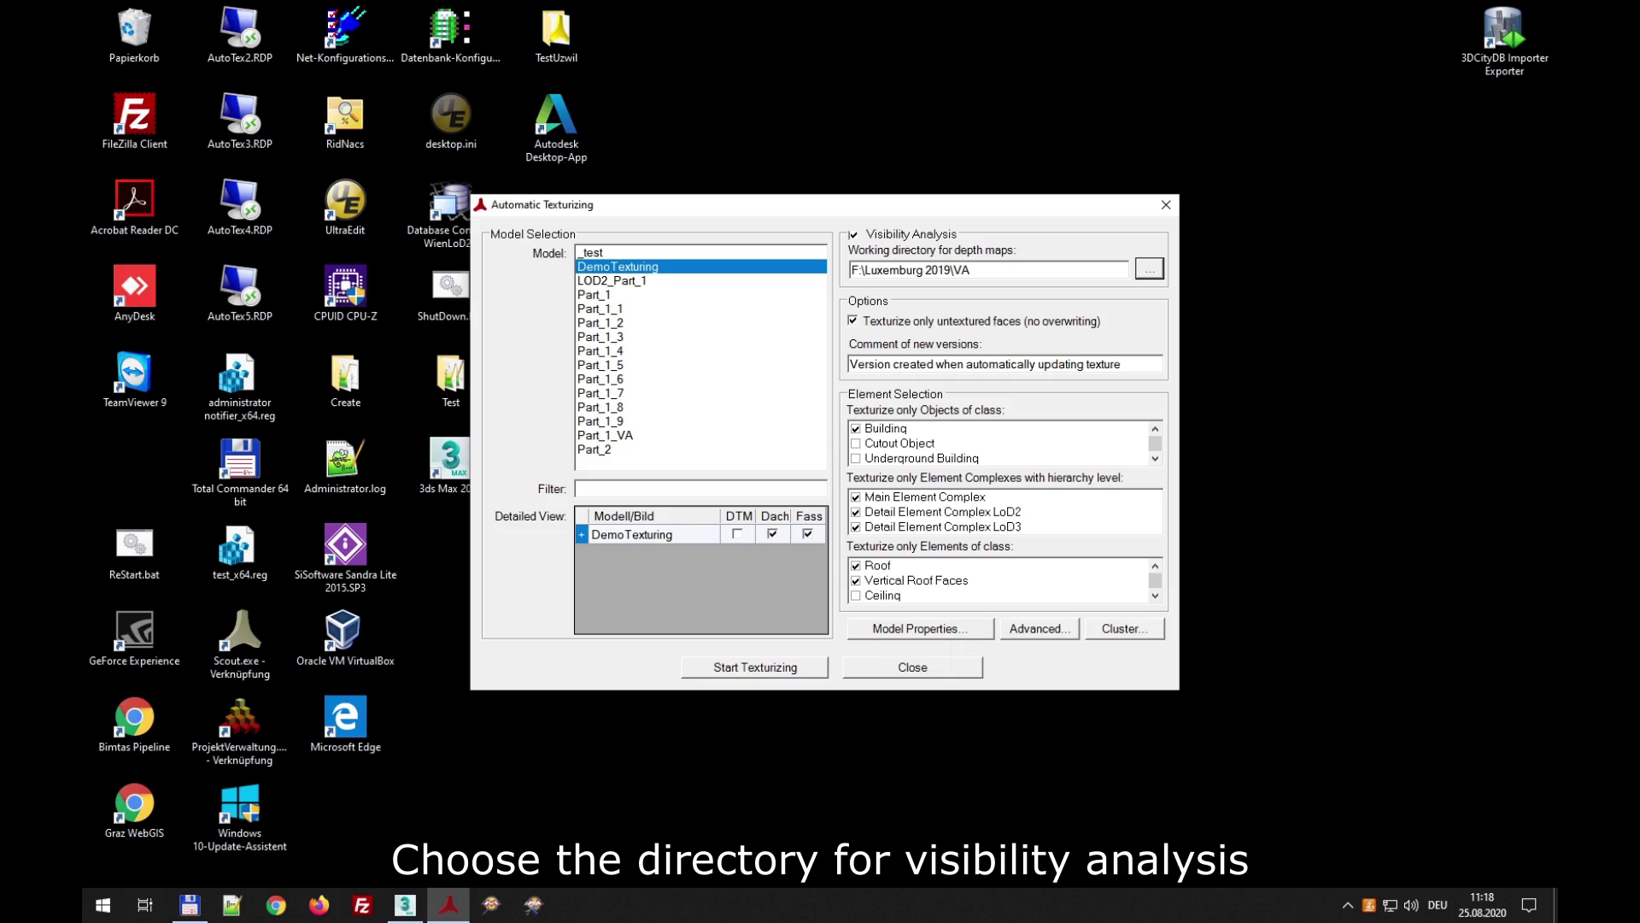
{"action": "left_click_drag", "start_coordinate": [1123, 364], "coordinate": [849, 364]}
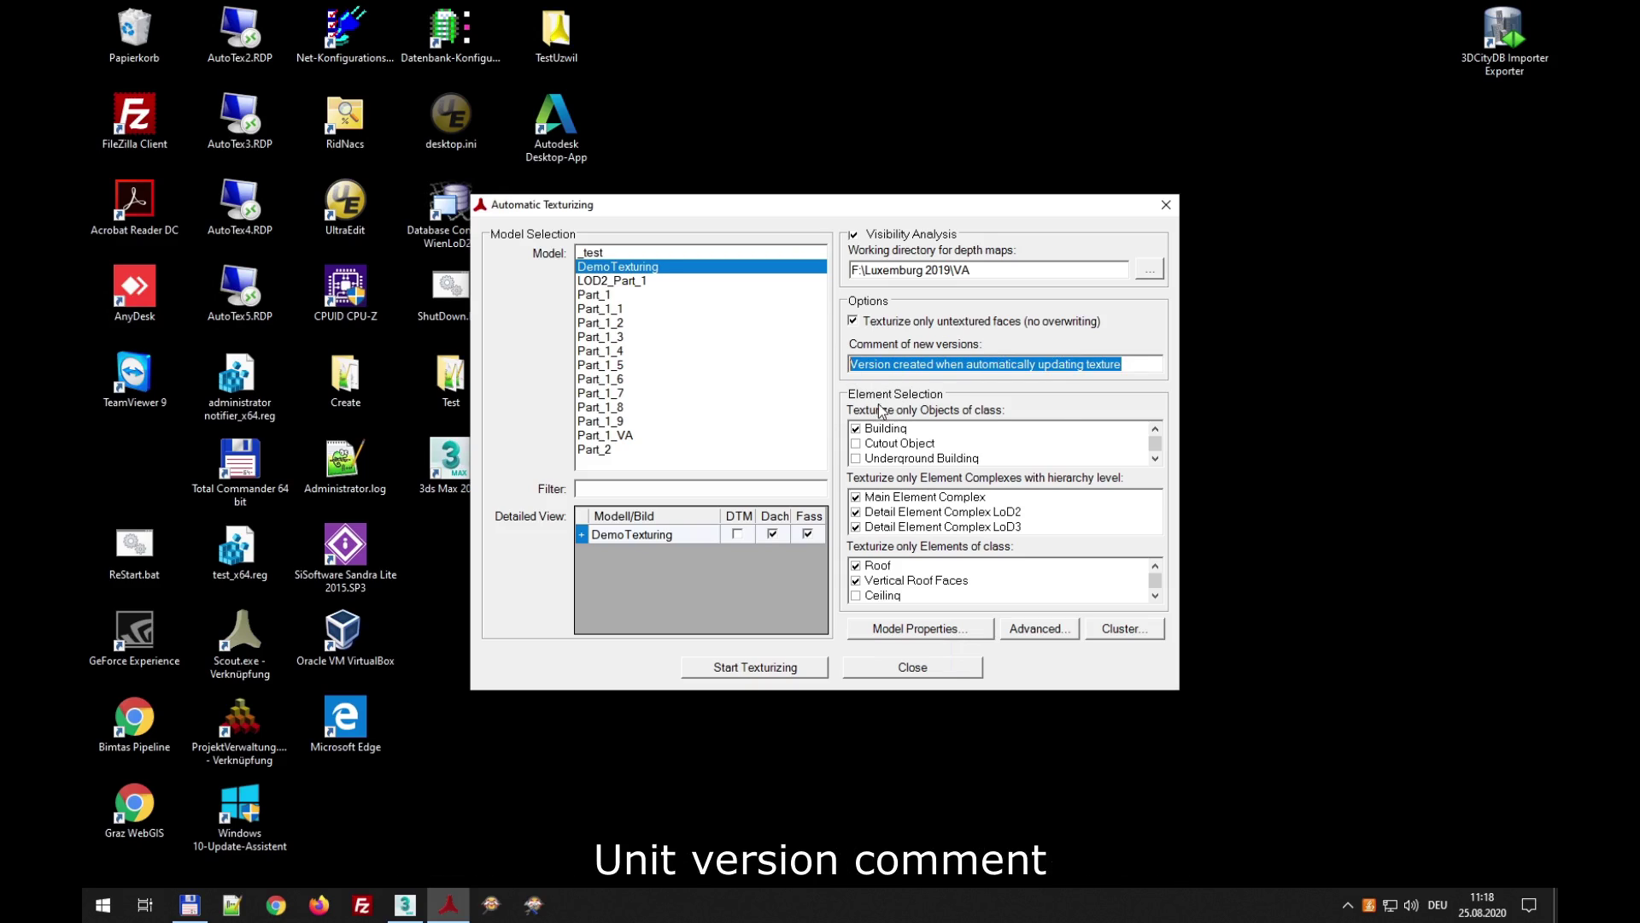
{"action": "type", "text": "Texture testing"}
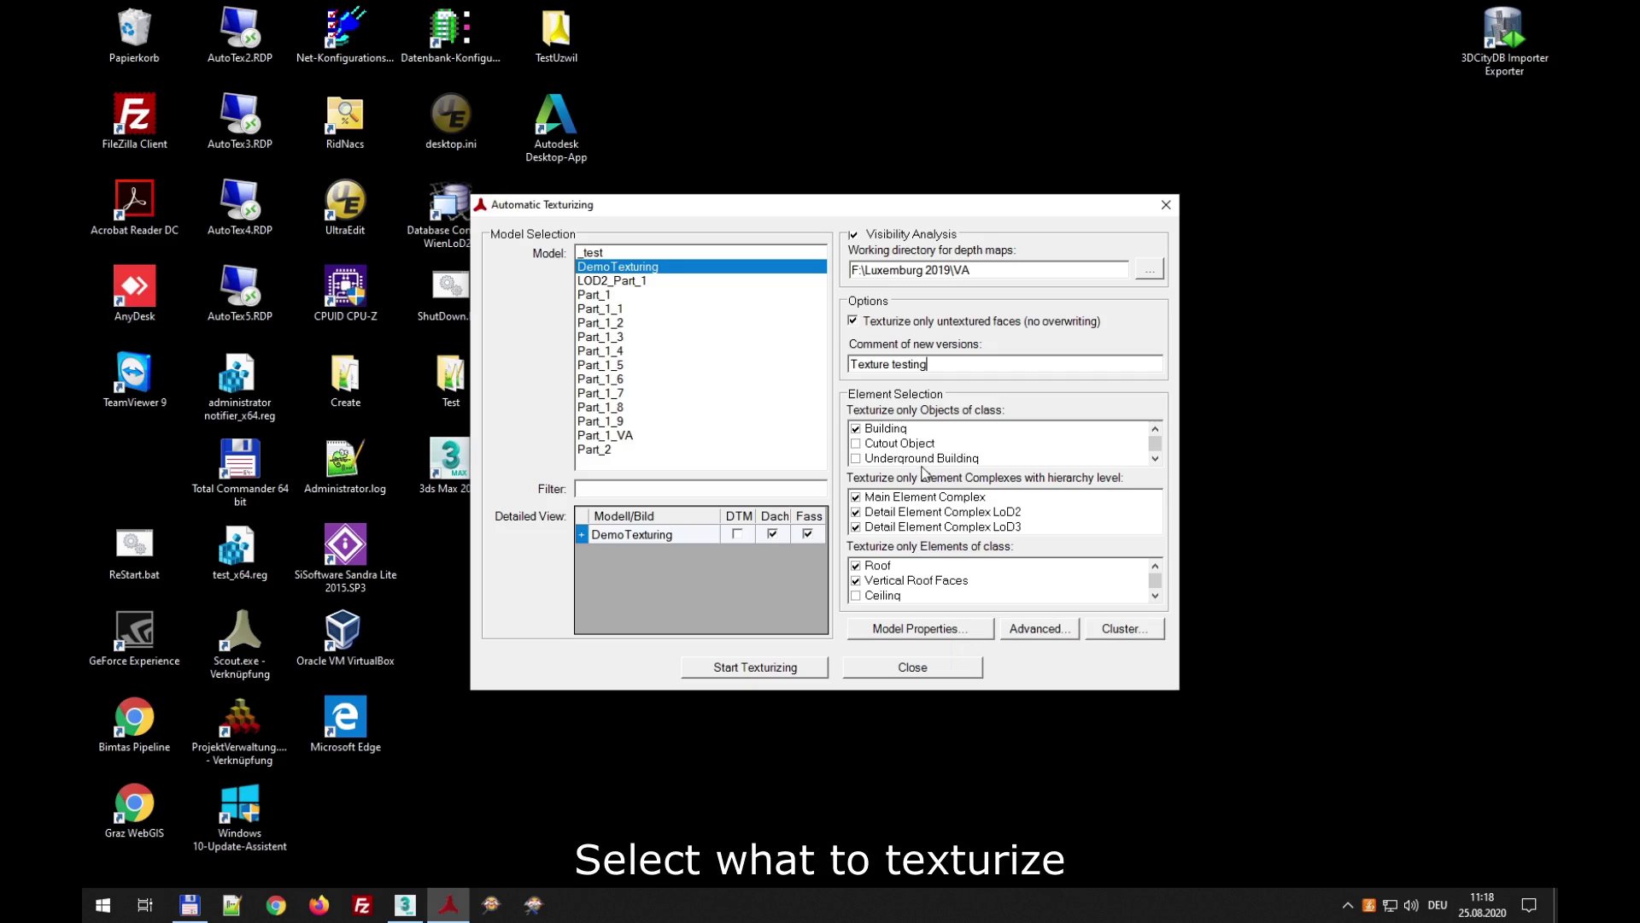
- Review the element classes chosen for texturizing, selecting the Facade entry and going through the classes after it
{"action": "left_click", "coordinate": [1155, 596]}
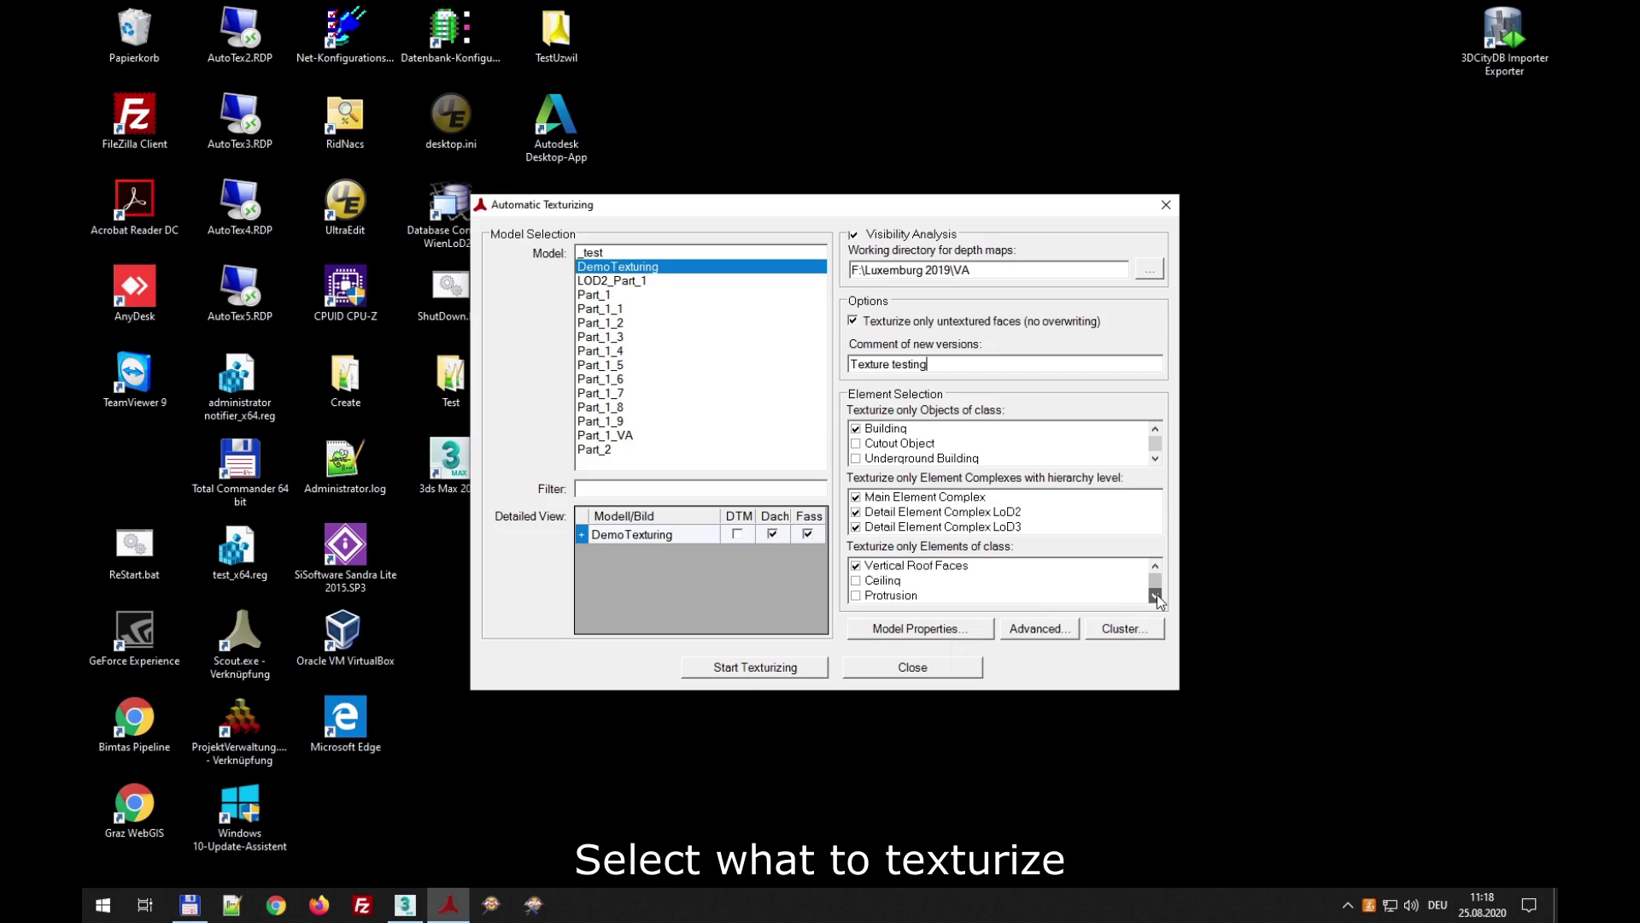
{"action": "scroll", "coordinate": [941, 587], "scroll_direction": "down", "scroll_amount": 2}
{"action": "left_click", "coordinate": [891, 581]}
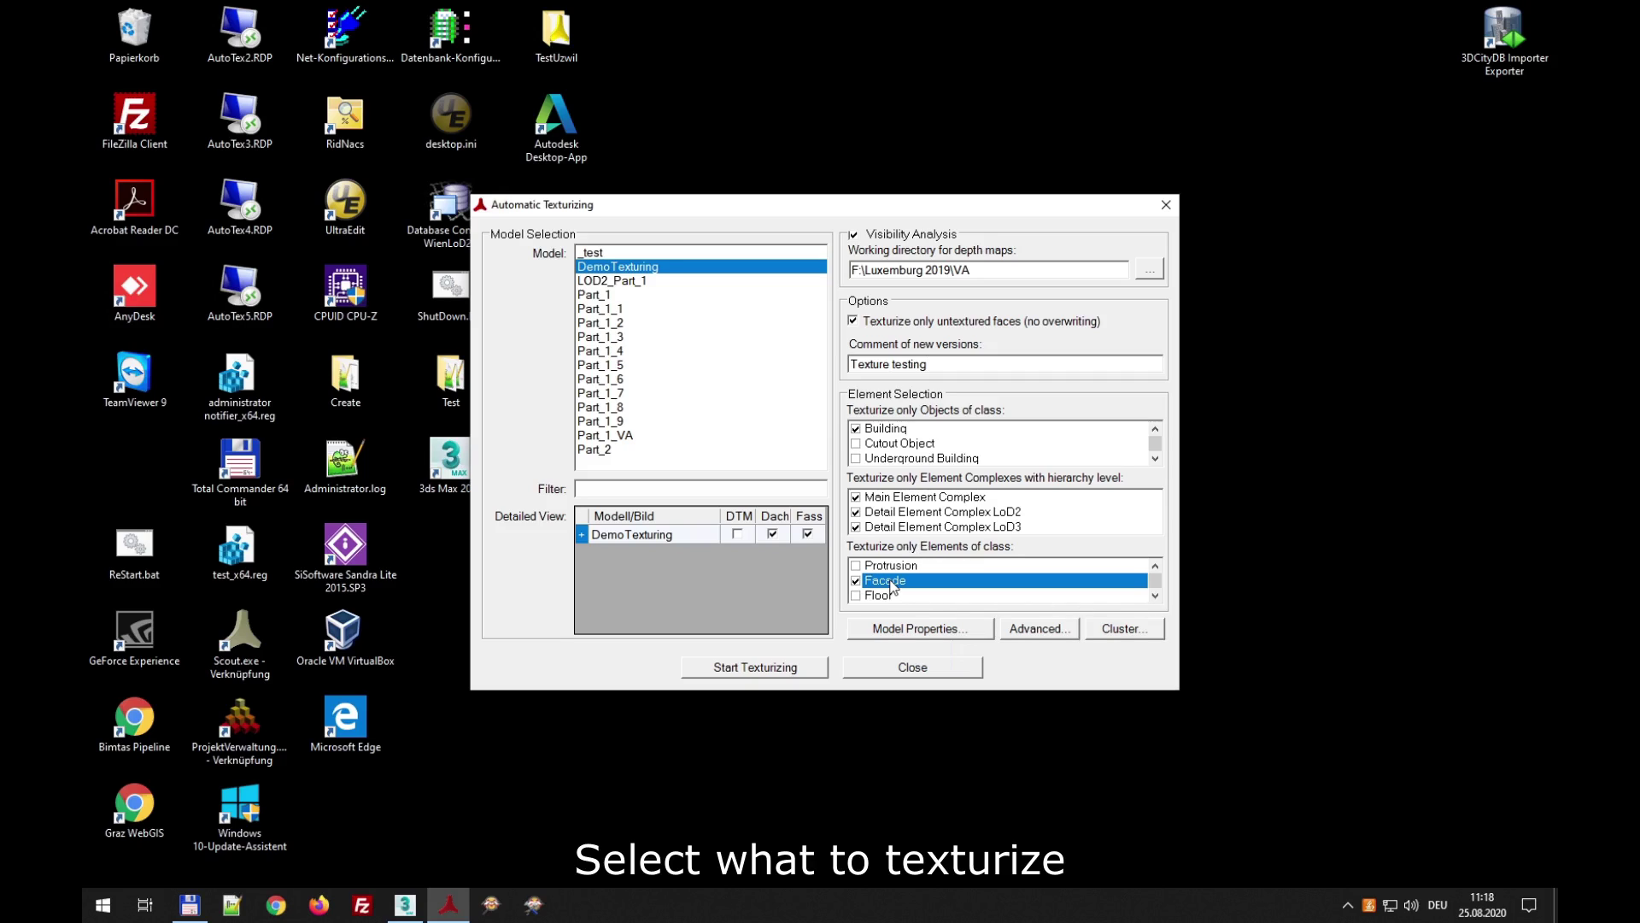
{"action": "left_click", "coordinate": [1155, 596]}
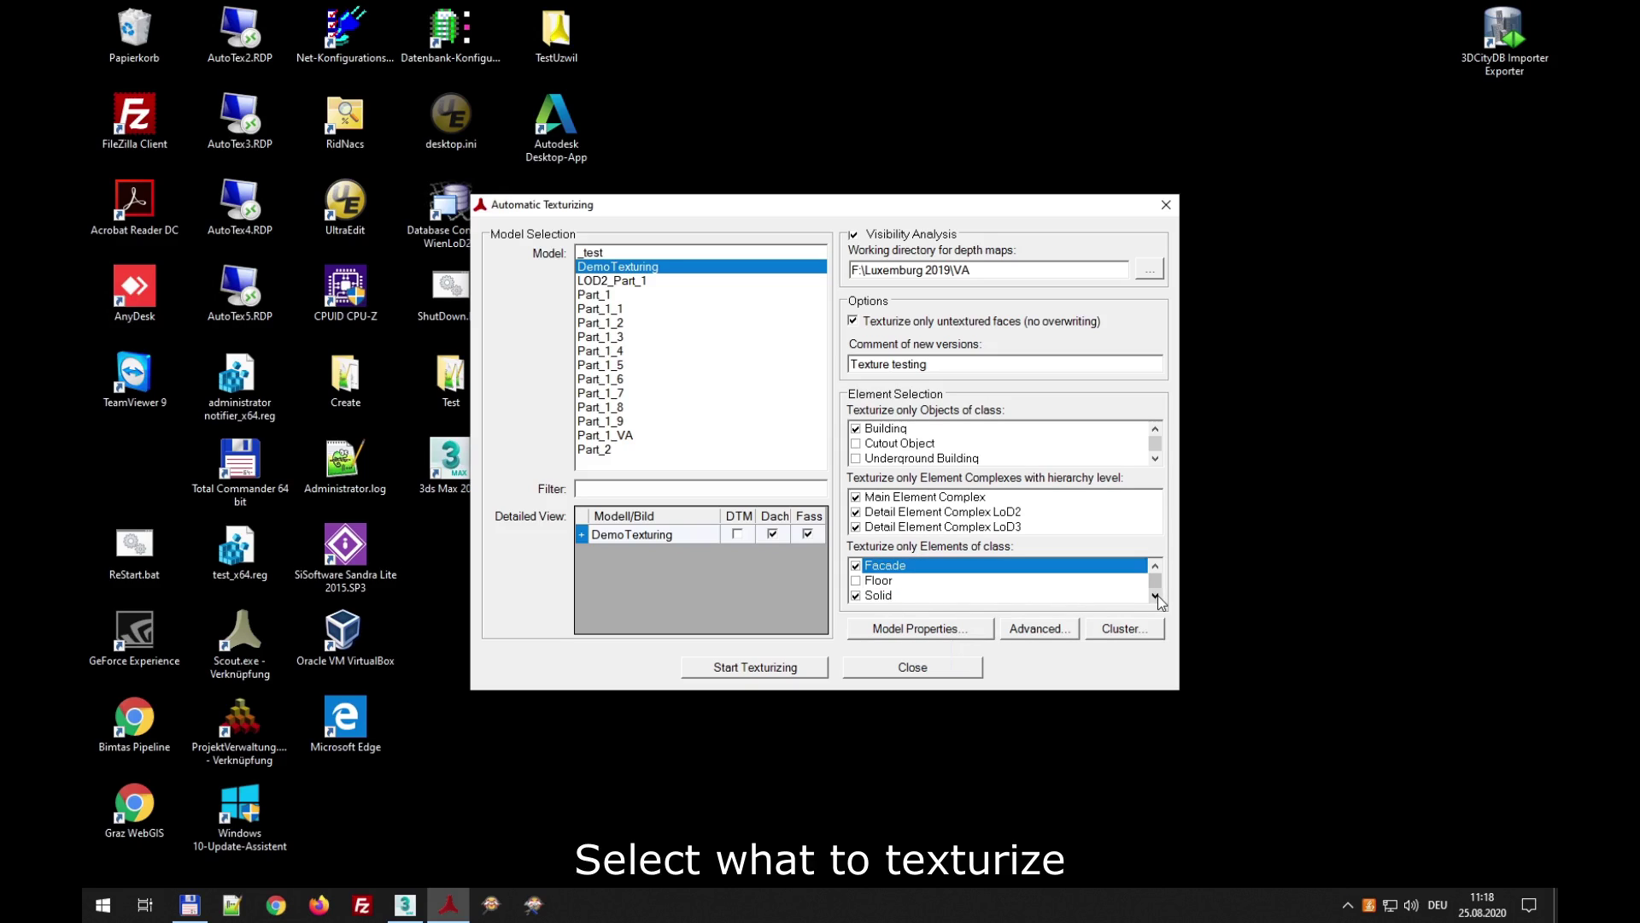
{"action": "left_click", "coordinate": [1155, 596]}
{"action": "left_click", "coordinate": [1155, 596]}
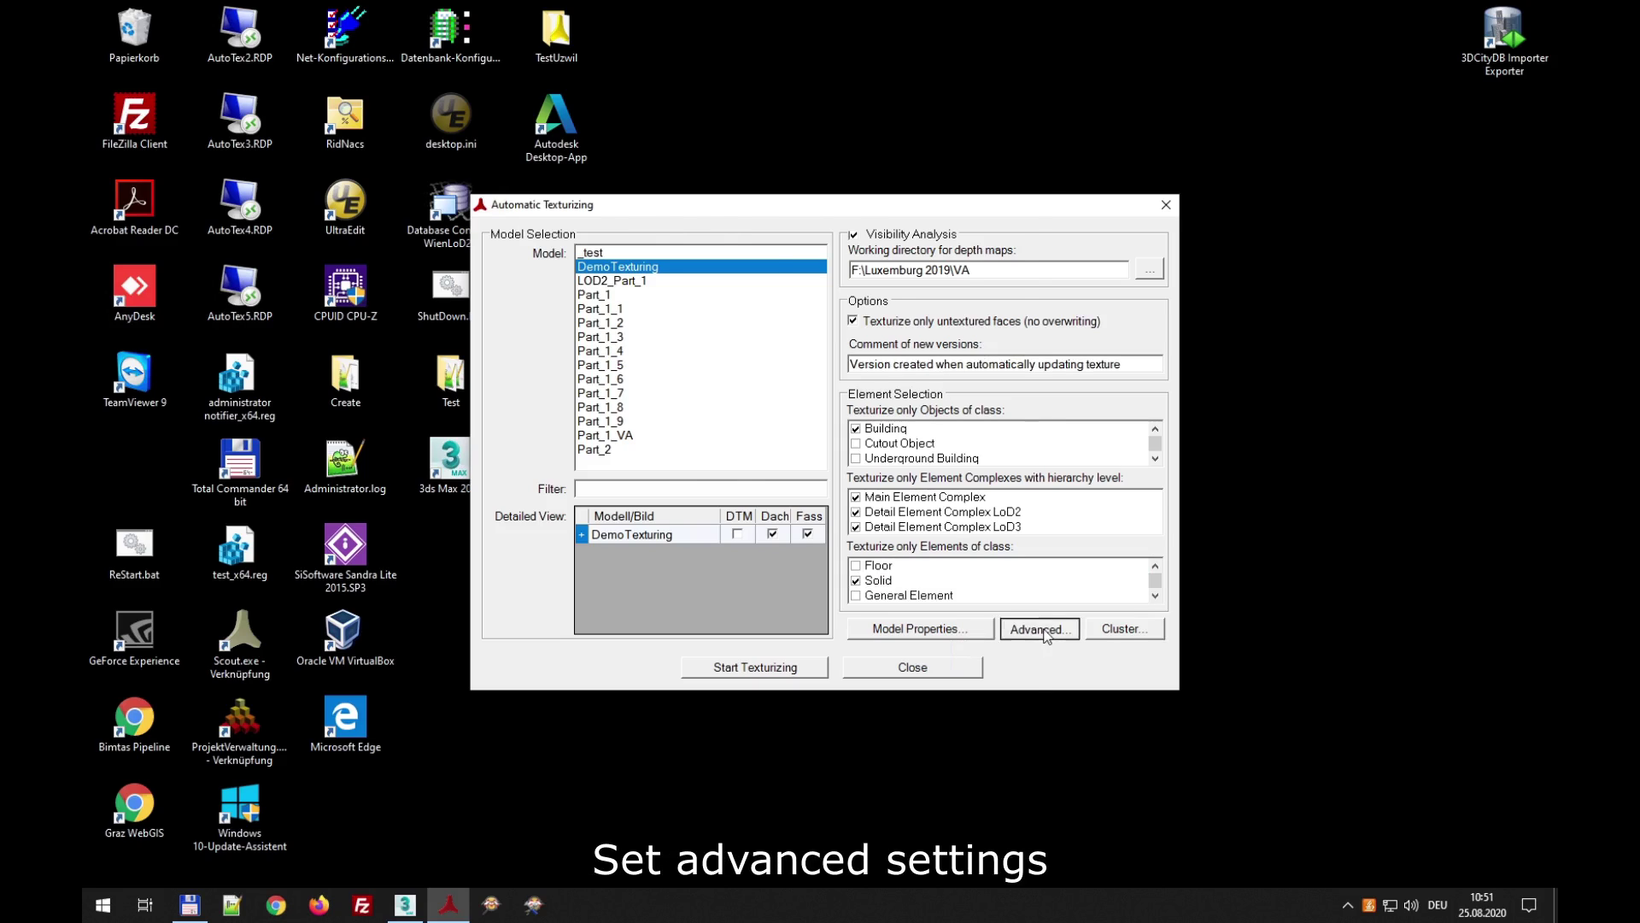
- Limit the visibility analysis to the units of the DemoTexturing model in the advanced options and start texturizing
{"action": "left_click", "coordinate": [1040, 628]}
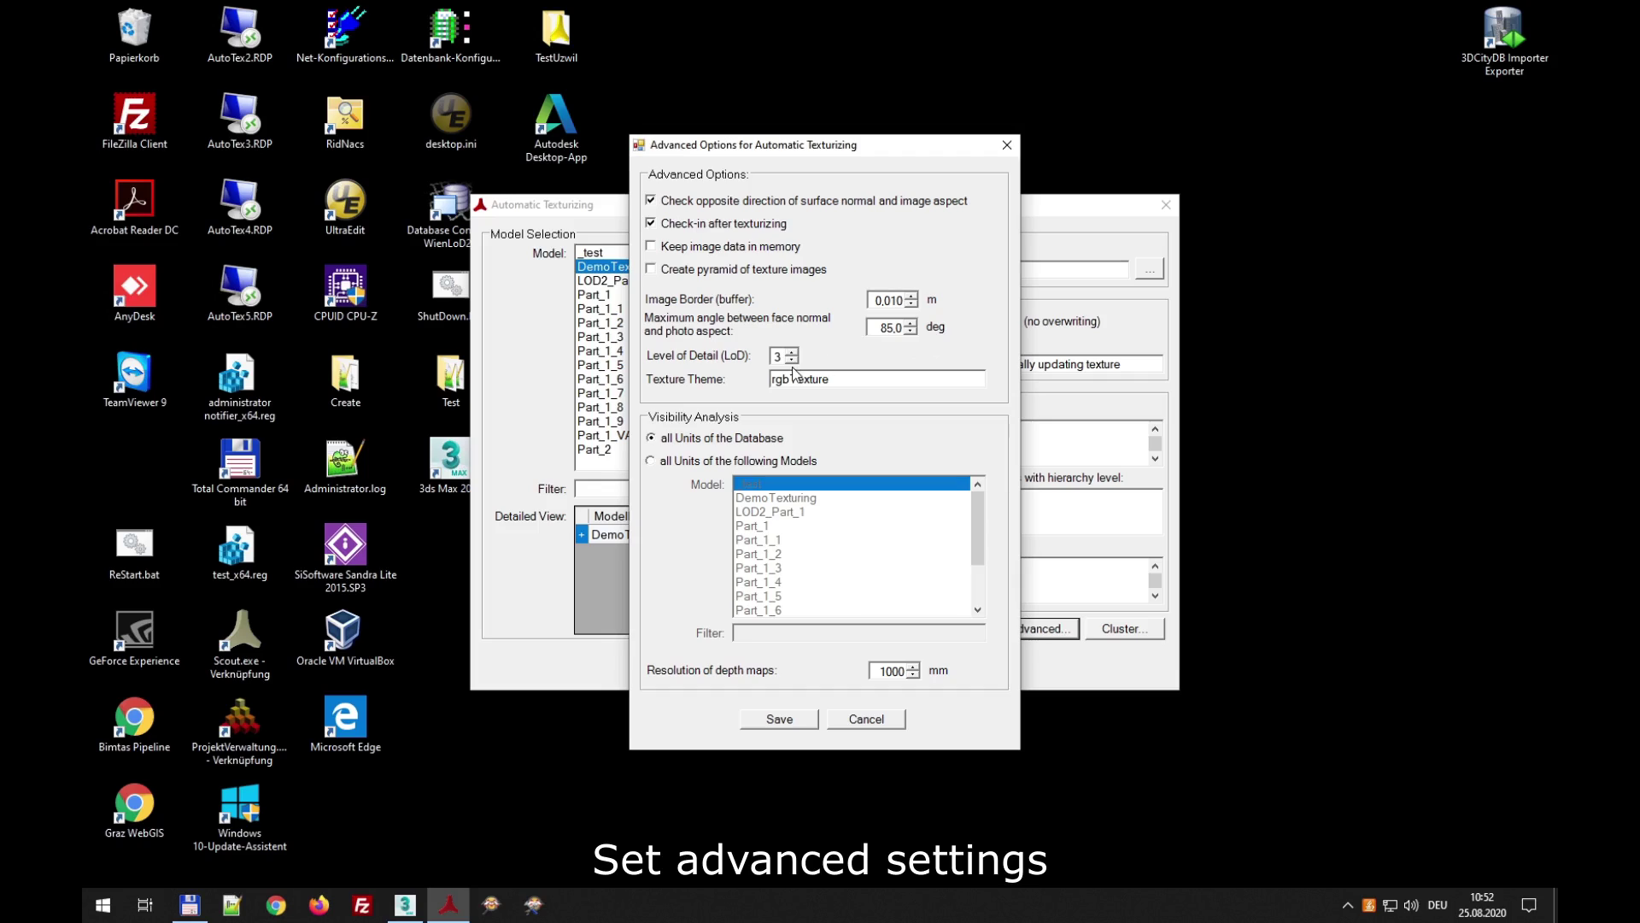
{"action": "left_click", "coordinate": [704, 464]}
{"action": "left_click", "coordinate": [752, 502]}
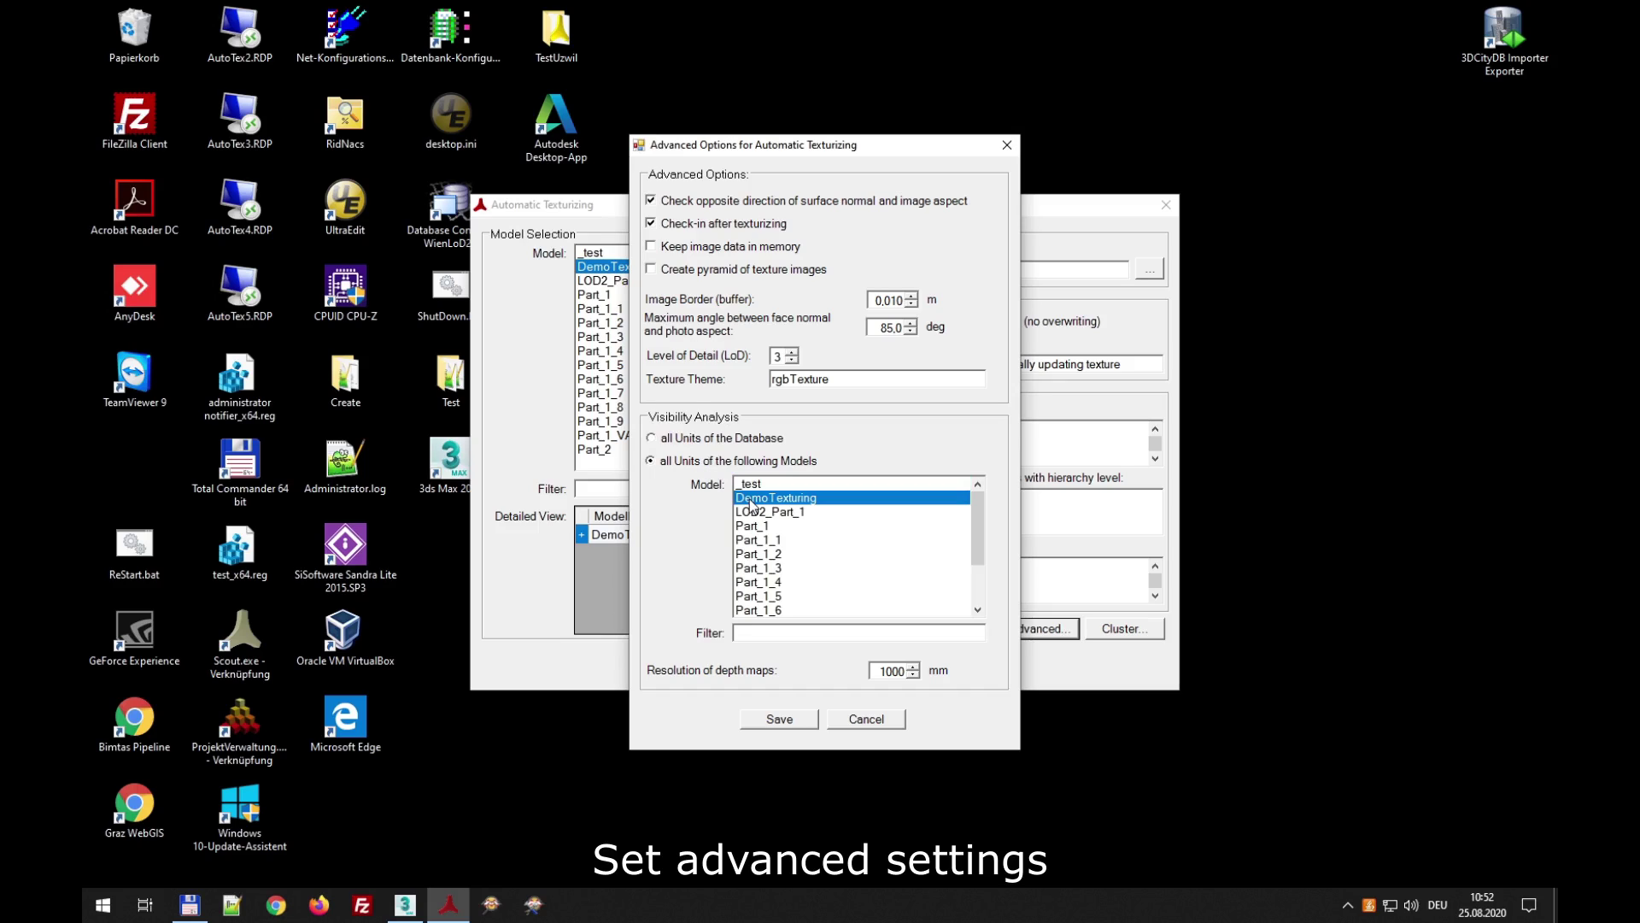
{"action": "left_click", "coordinate": [779, 719]}
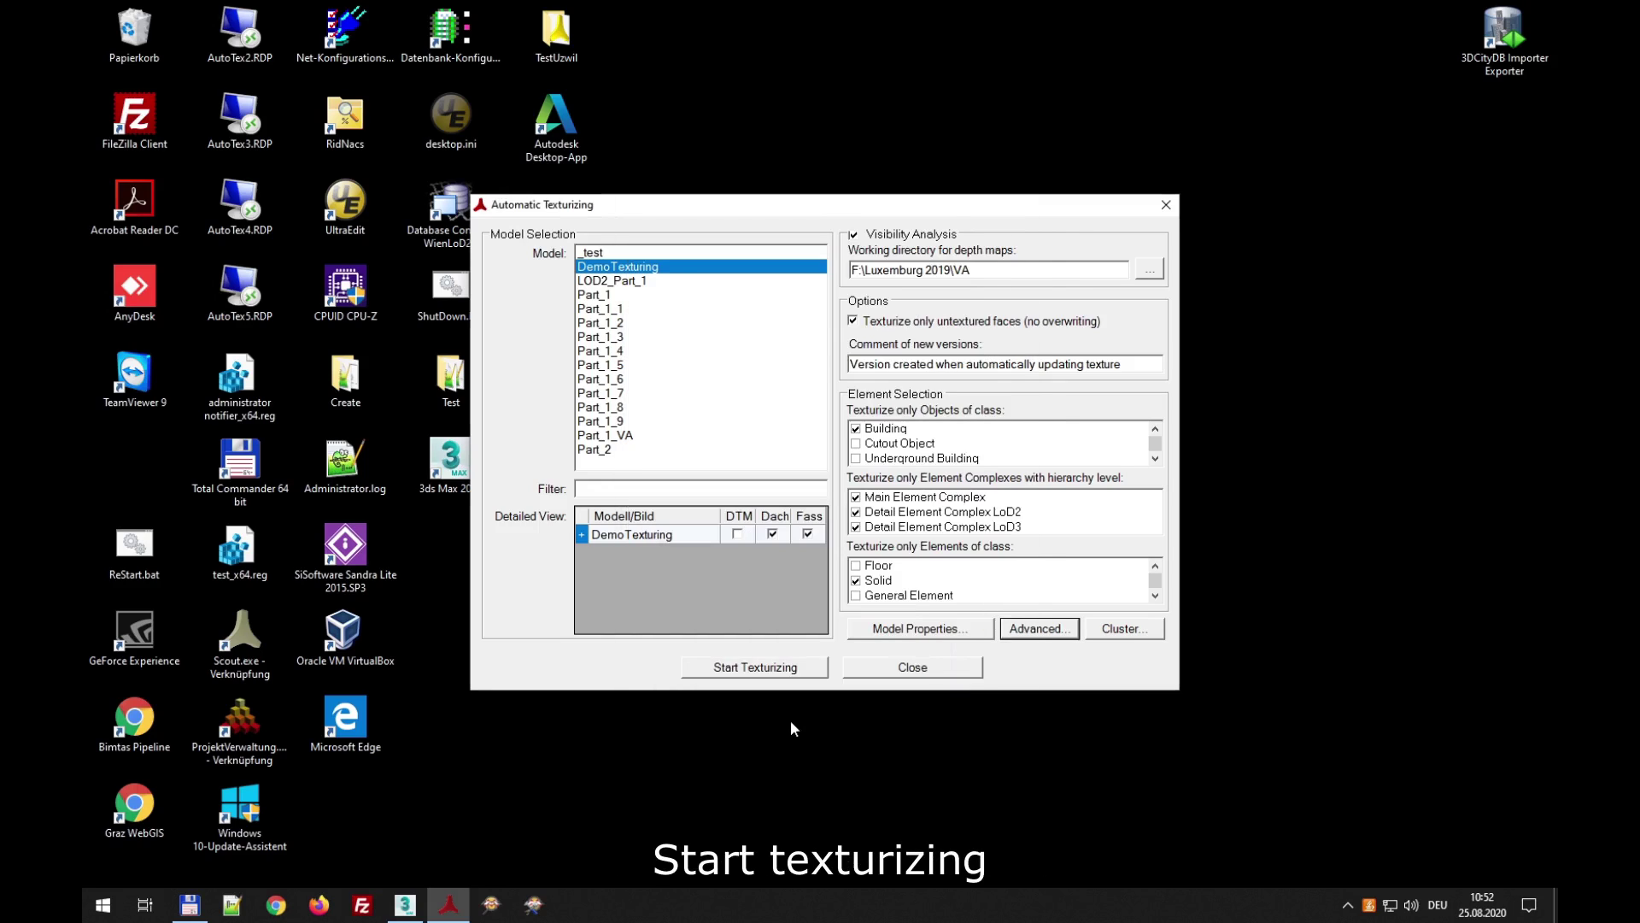
{"action": "left_click", "coordinate": [773, 672]}
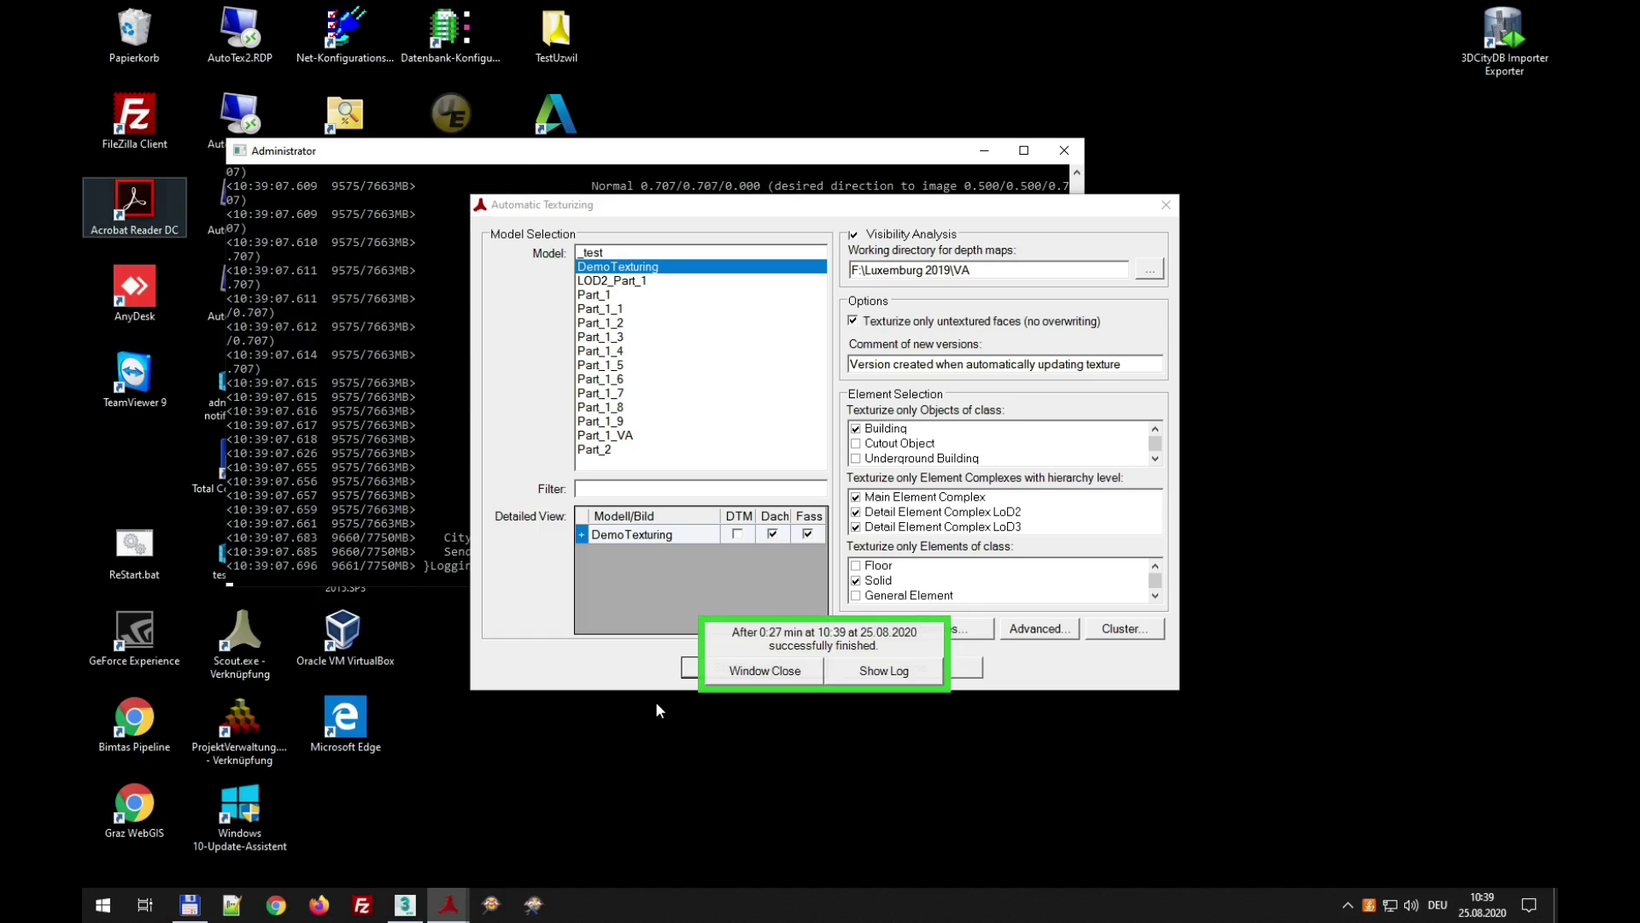
- Open the log of the texturizing run and examine its final entries at the end of the file
{"action": "left_click", "coordinate": [911, 681]}
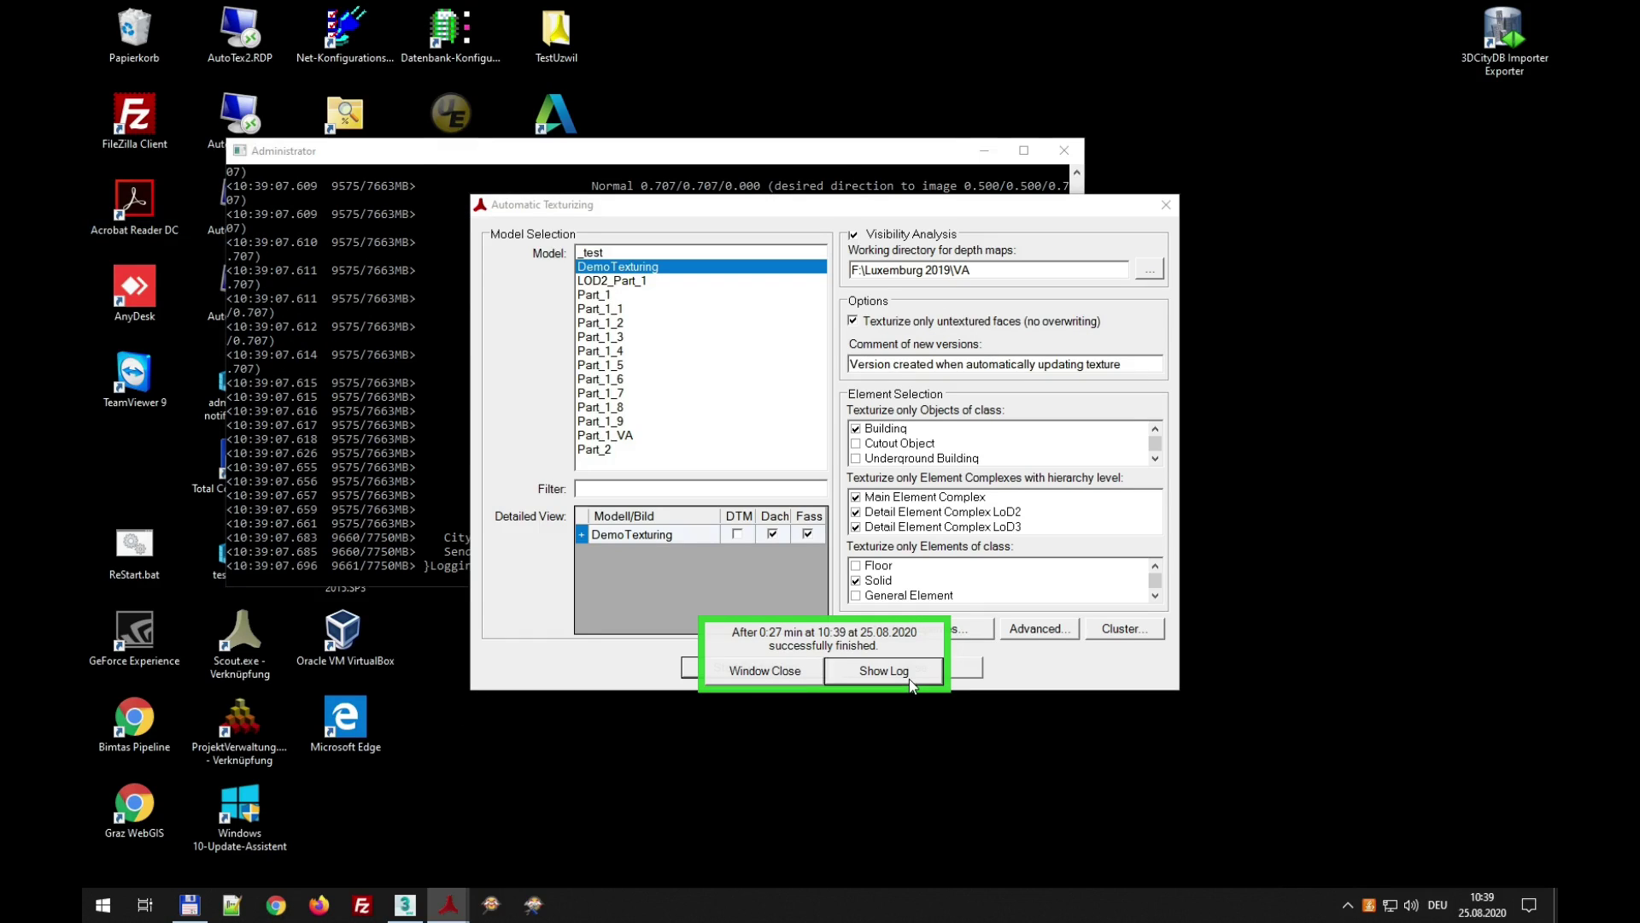
{"action": "left_click", "coordinate": [899, 673]}
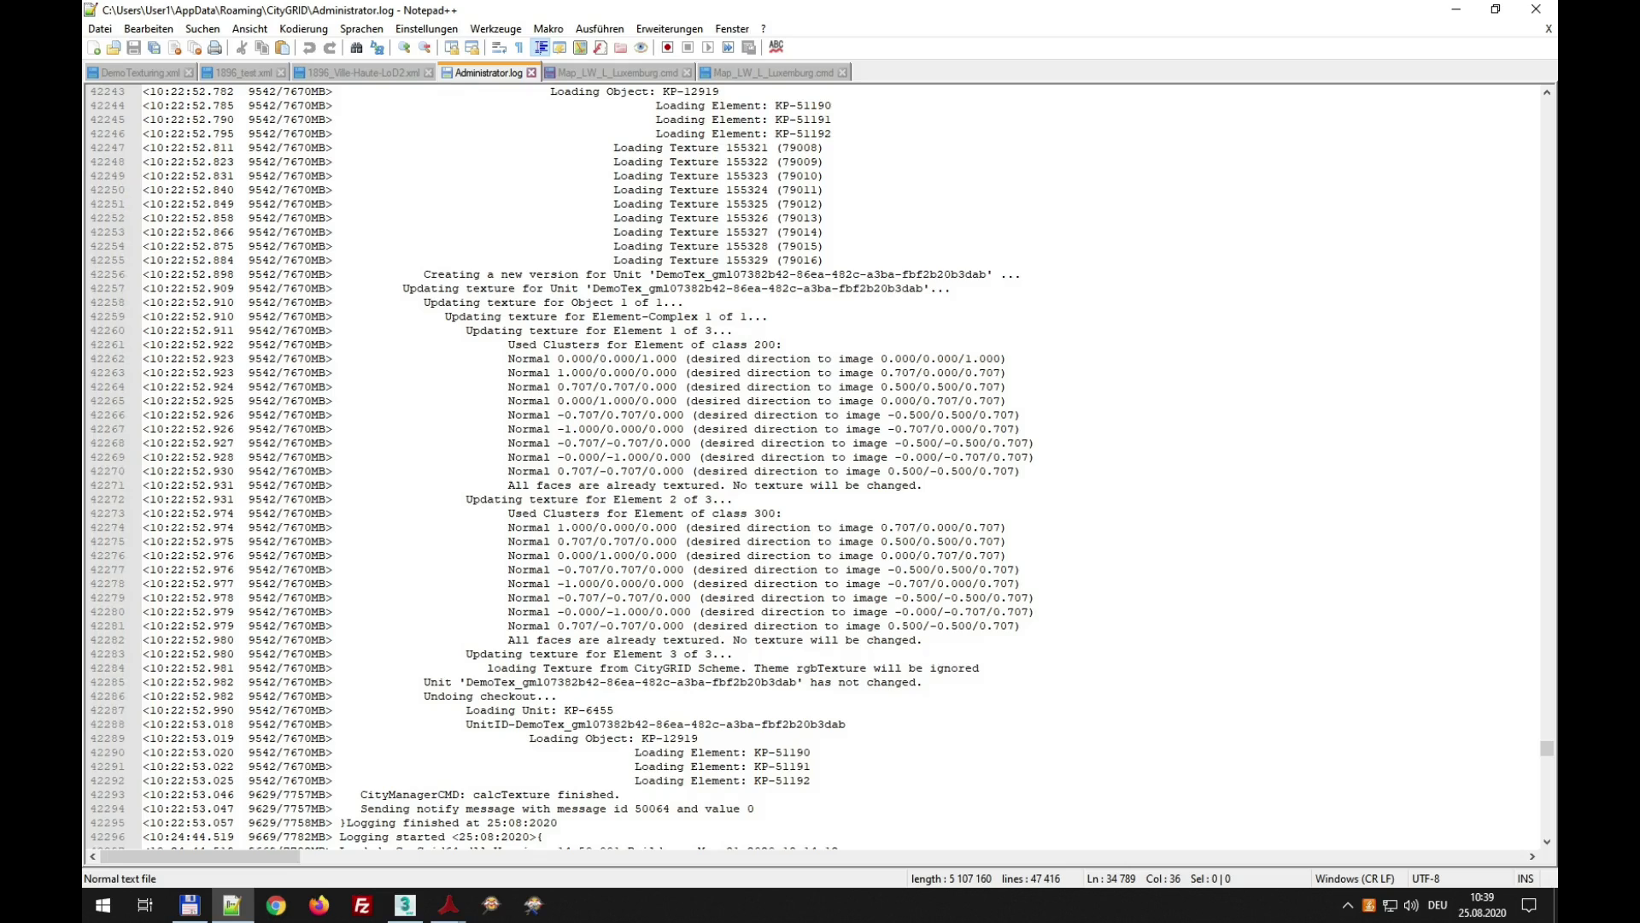
{"action": "left_click", "coordinate": [980, 667]}
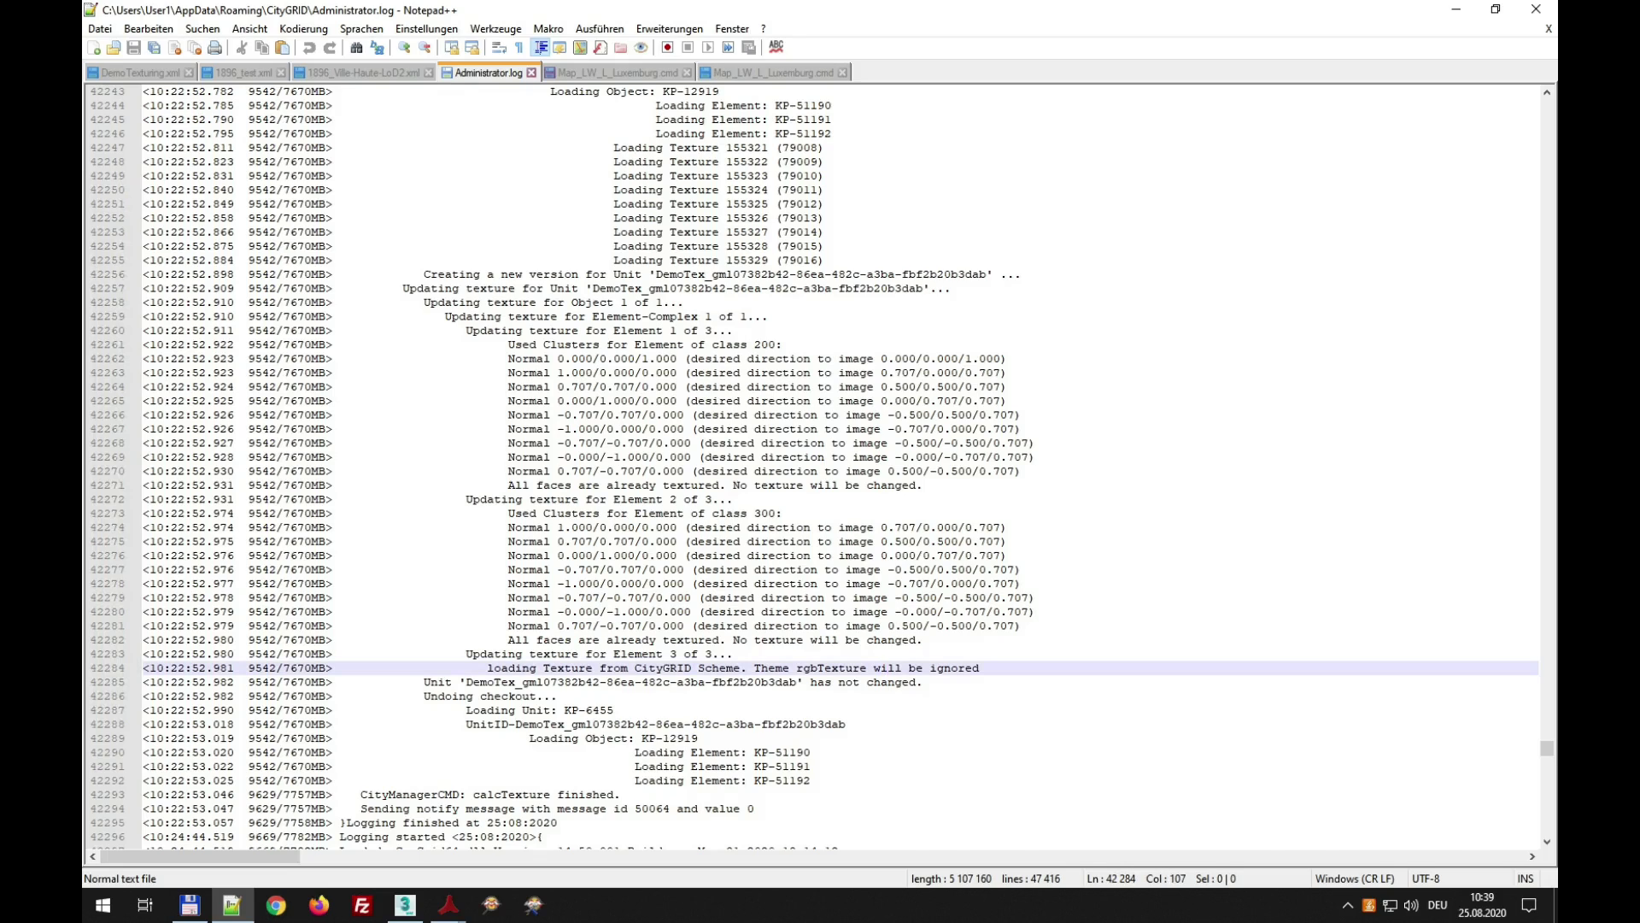
{"action": "scroll", "coordinate": [812, 465], "scroll_direction": "down", "scroll_amount": 4}
{"action": "left_click_drag", "start_coordinate": [1547, 750], "coordinate": [1552, 846]}
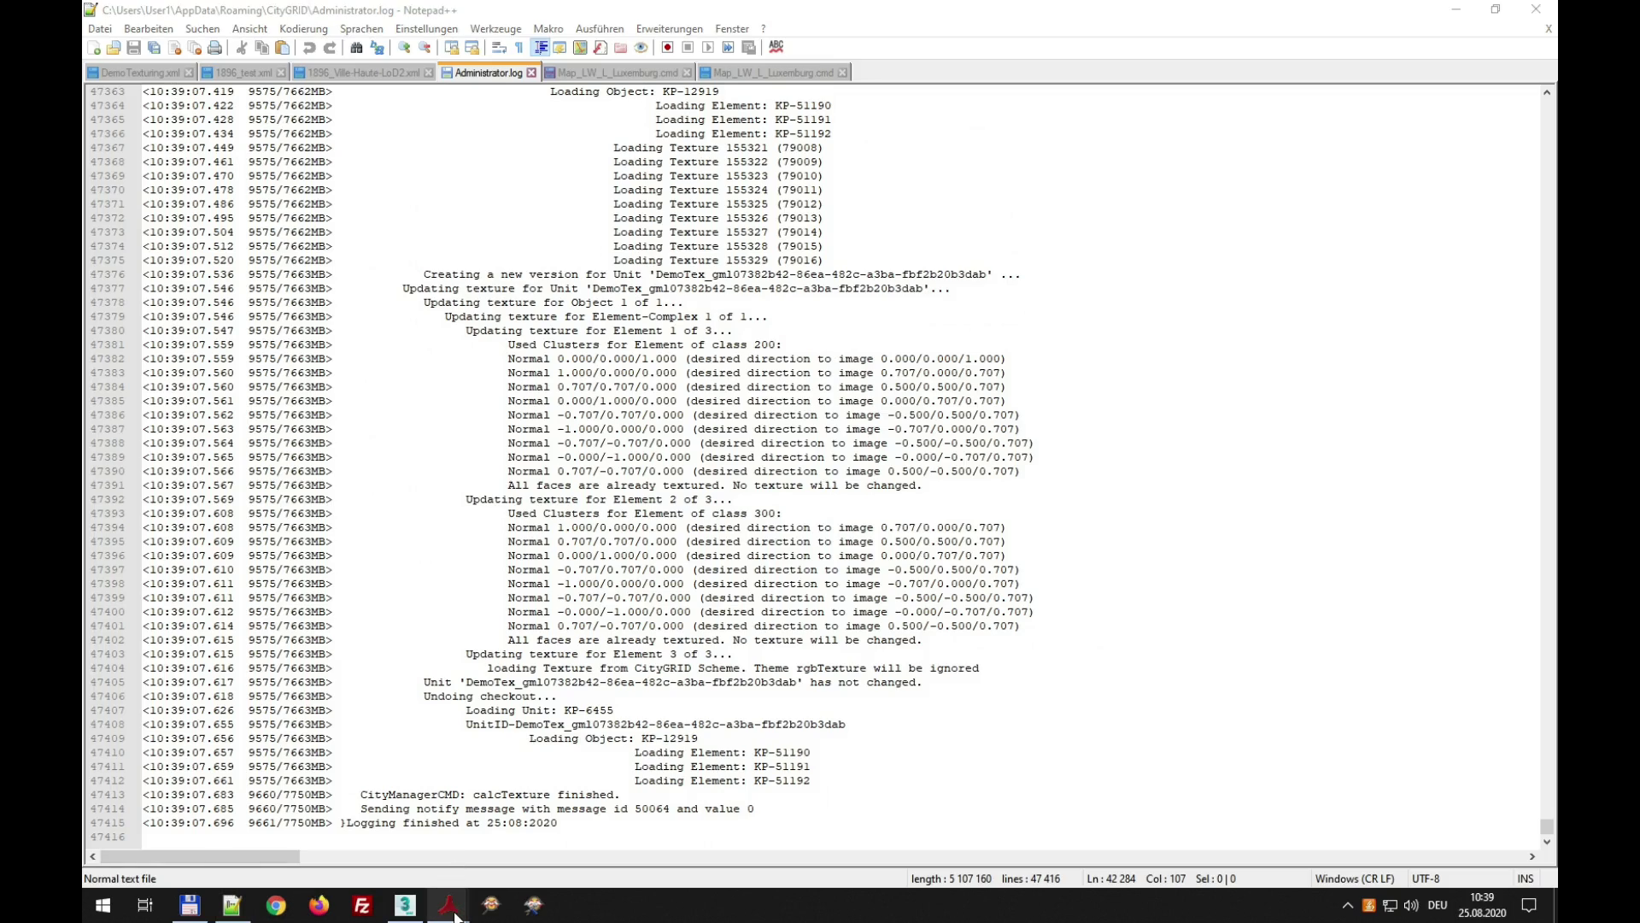
- Return to Automatic Texturizing, dismiss its completion notice, and close the dialog and the log file
{"action": "mouse_move", "coordinate": [449, 904]}
{"action": "left_click", "coordinate": [628, 805]}
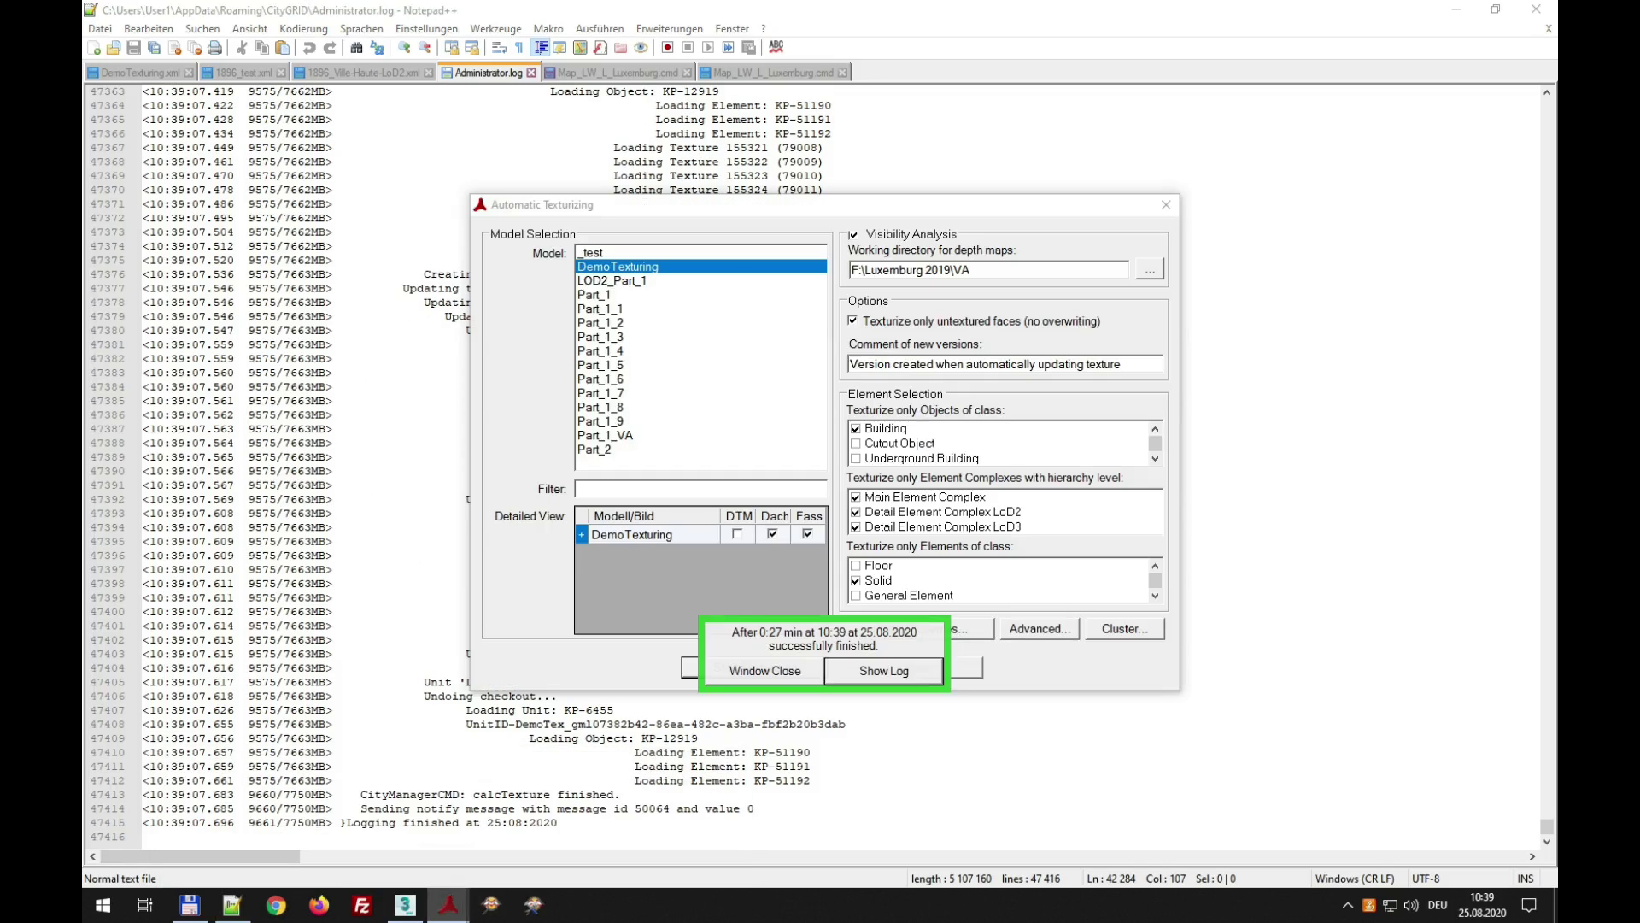
{"action": "left_click", "coordinate": [787, 668]}
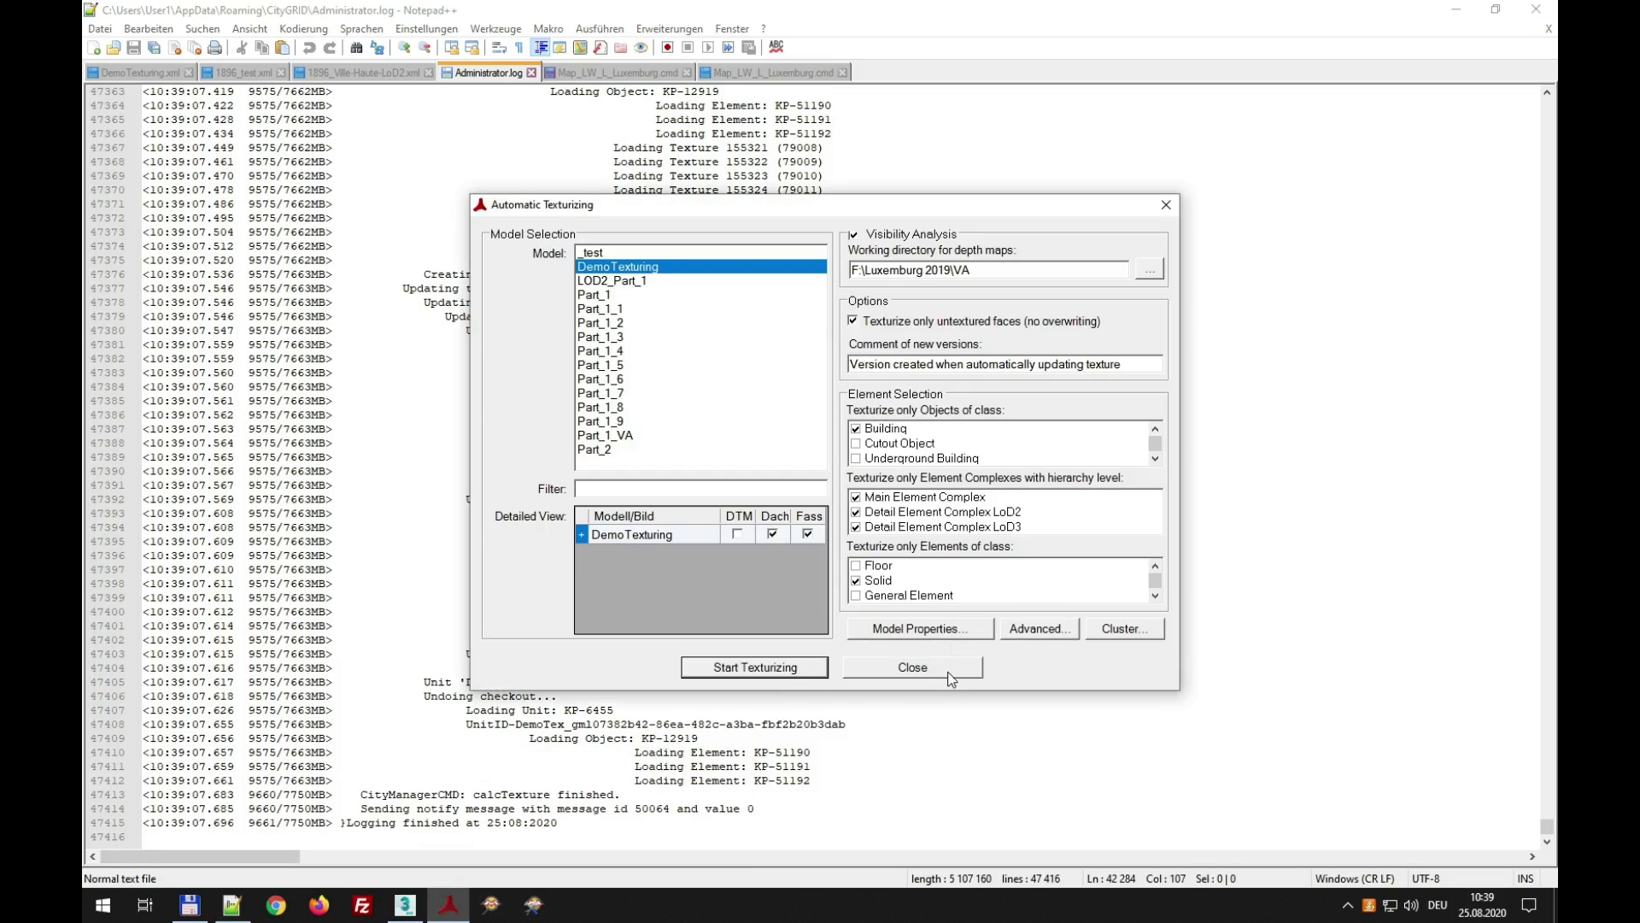
{"action": "left_click", "coordinate": [913, 668]}
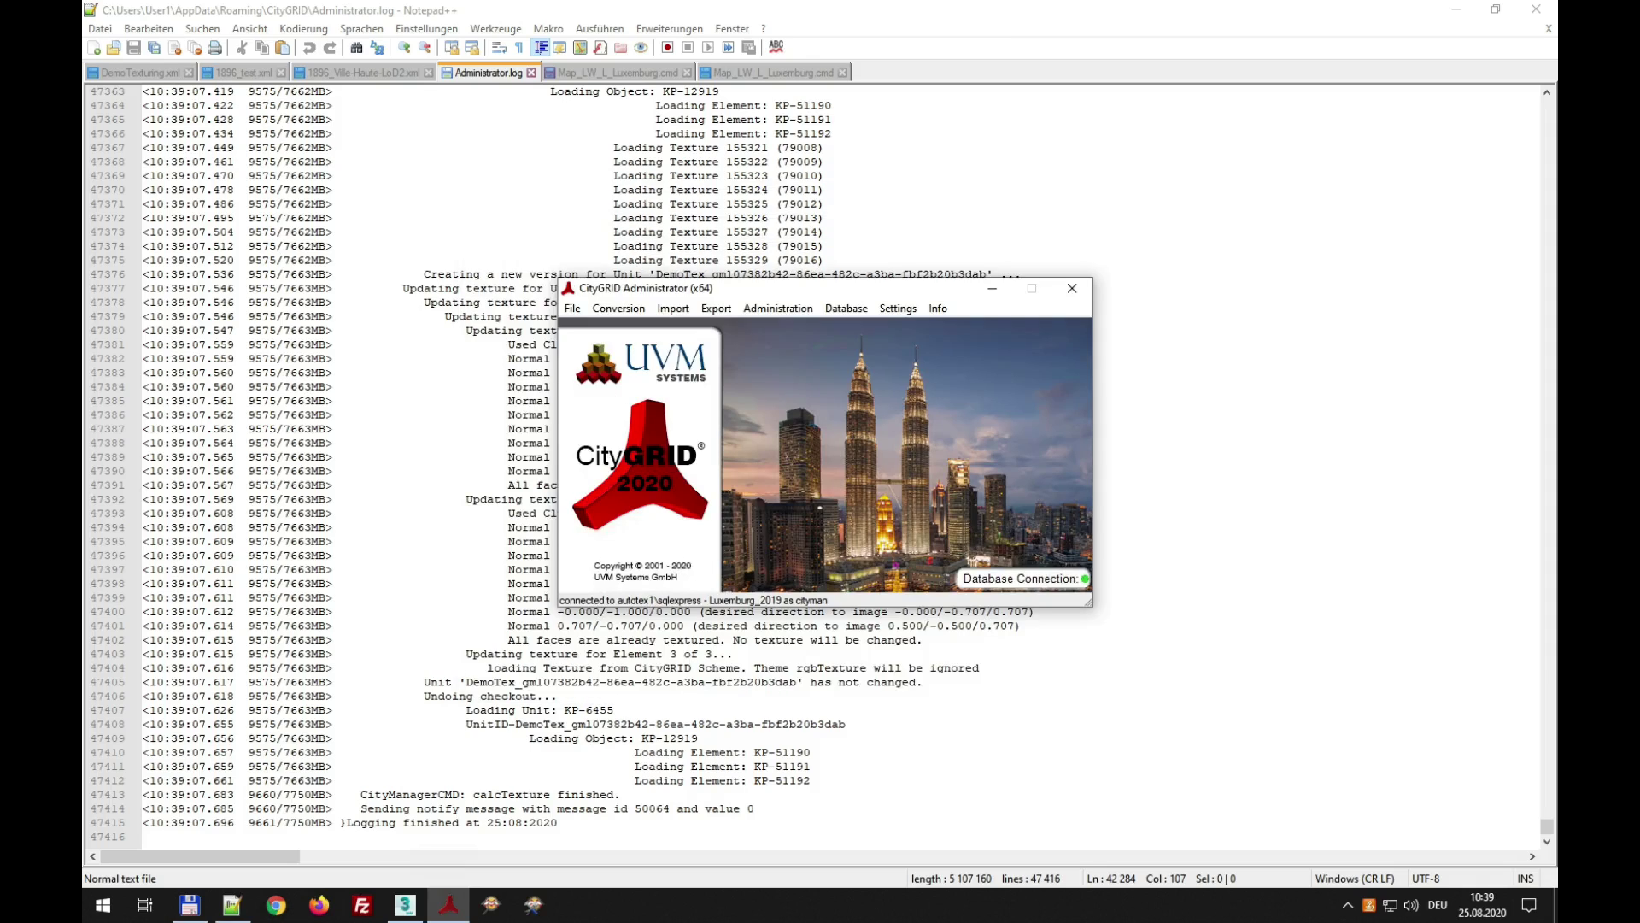
{"action": "left_click", "coordinate": [1536, 10]}
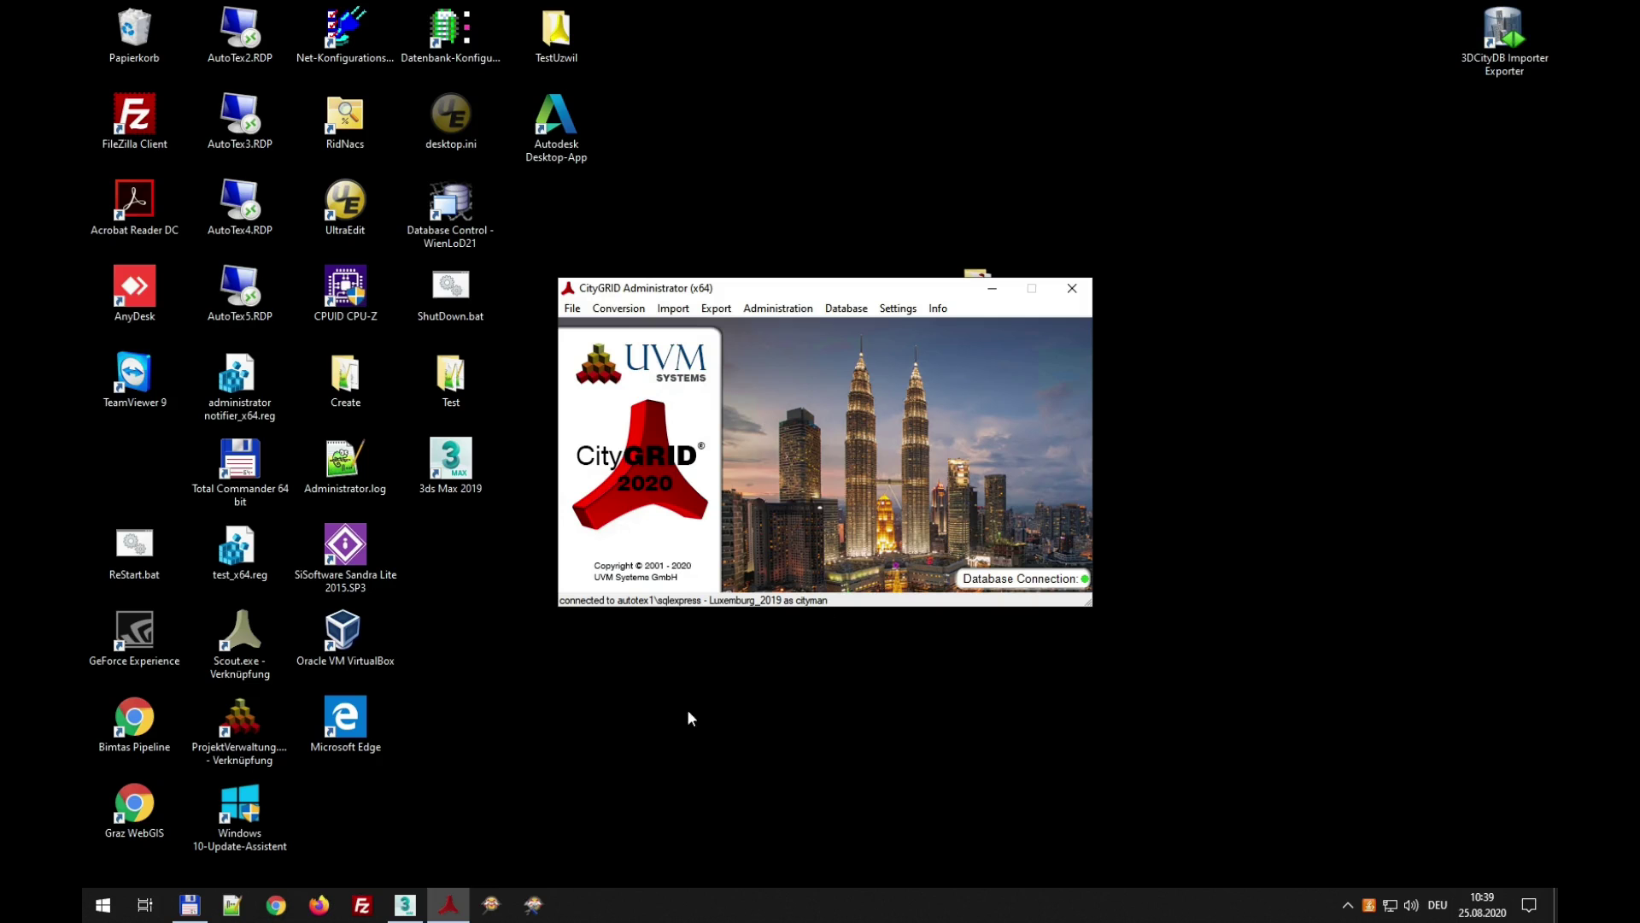
- Switch to 3ds Max, start the CityGRID Modeler plugin and connect to the Luxemburg_2019 SQLServer database
{"action": "left_click", "coordinate": [414, 904]}
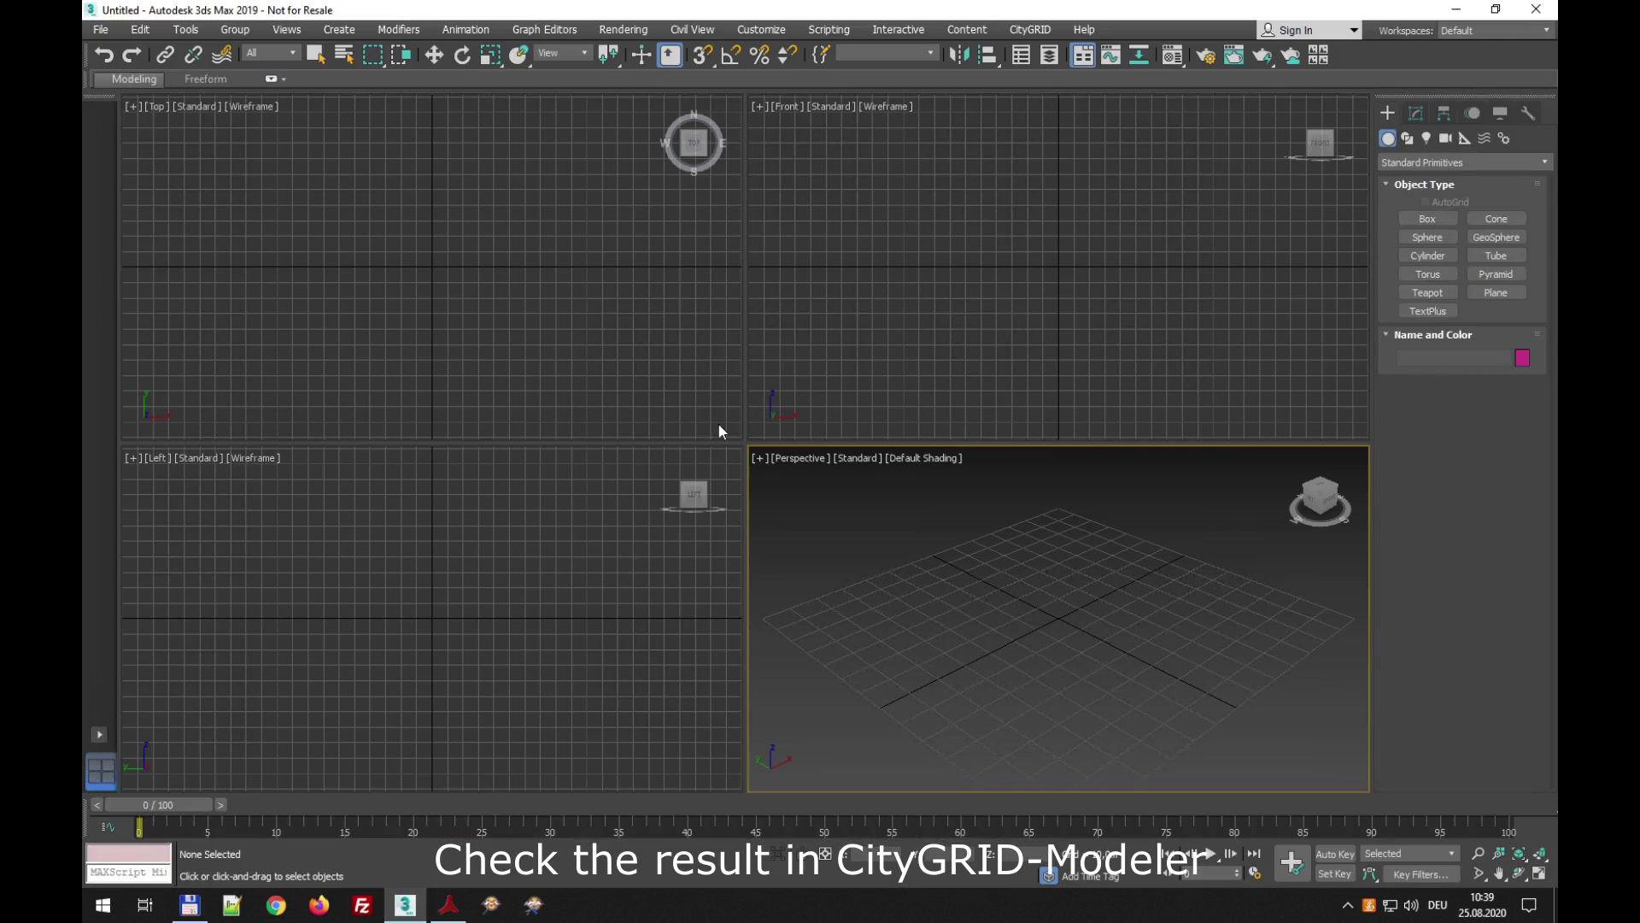
{"action": "left_click", "coordinate": [1050, 31]}
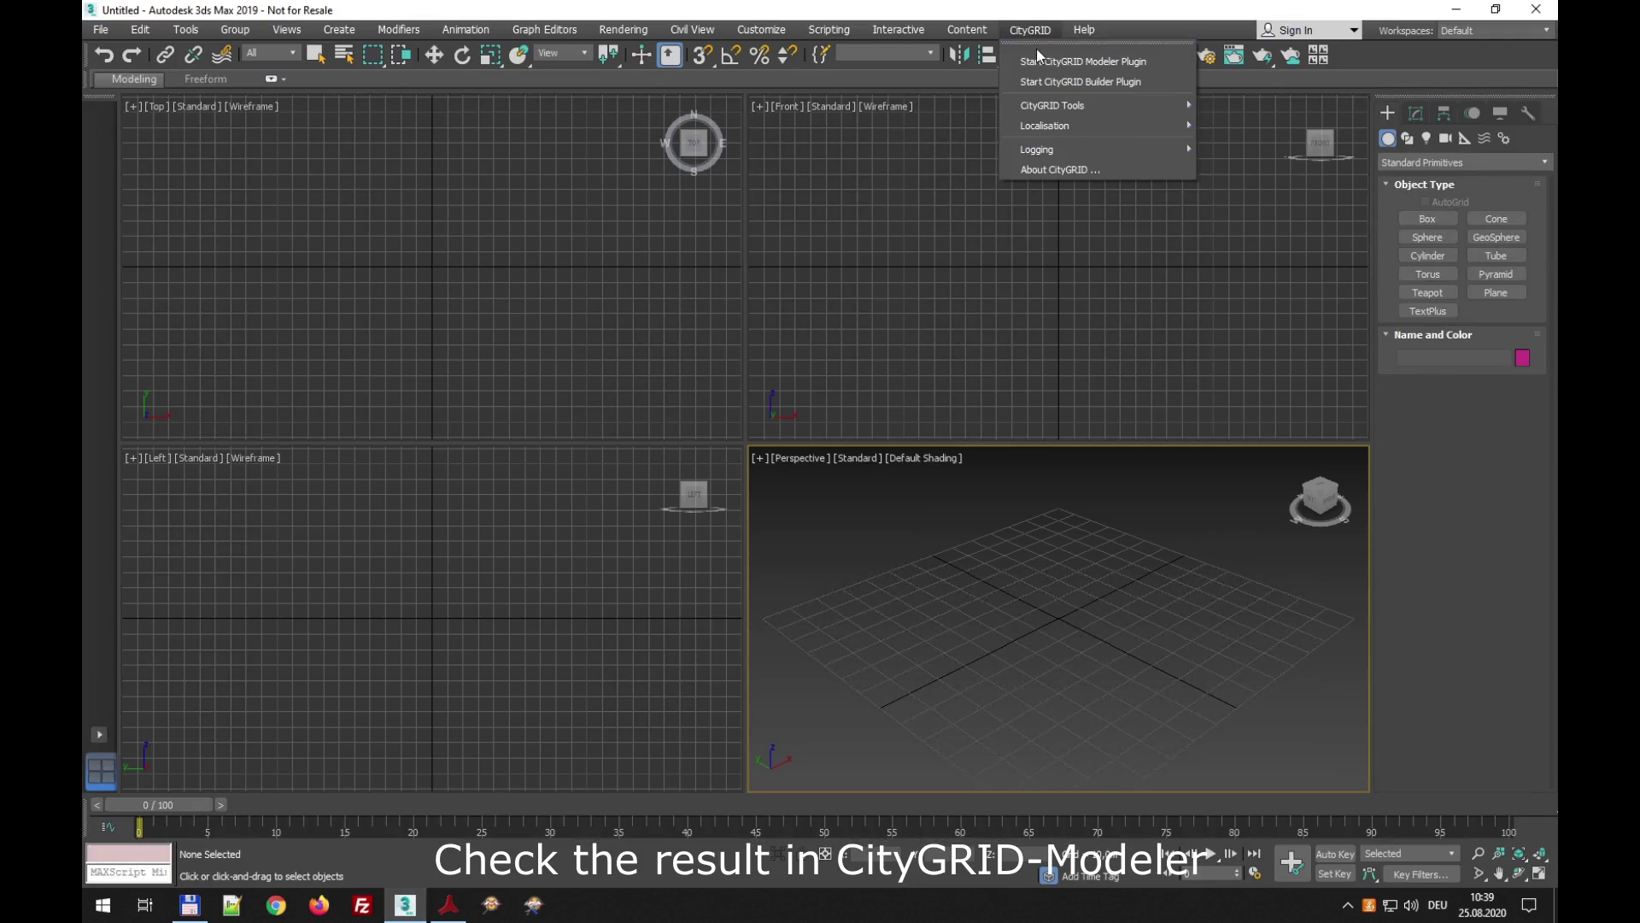
{"action": "left_click", "coordinate": [1040, 62]}
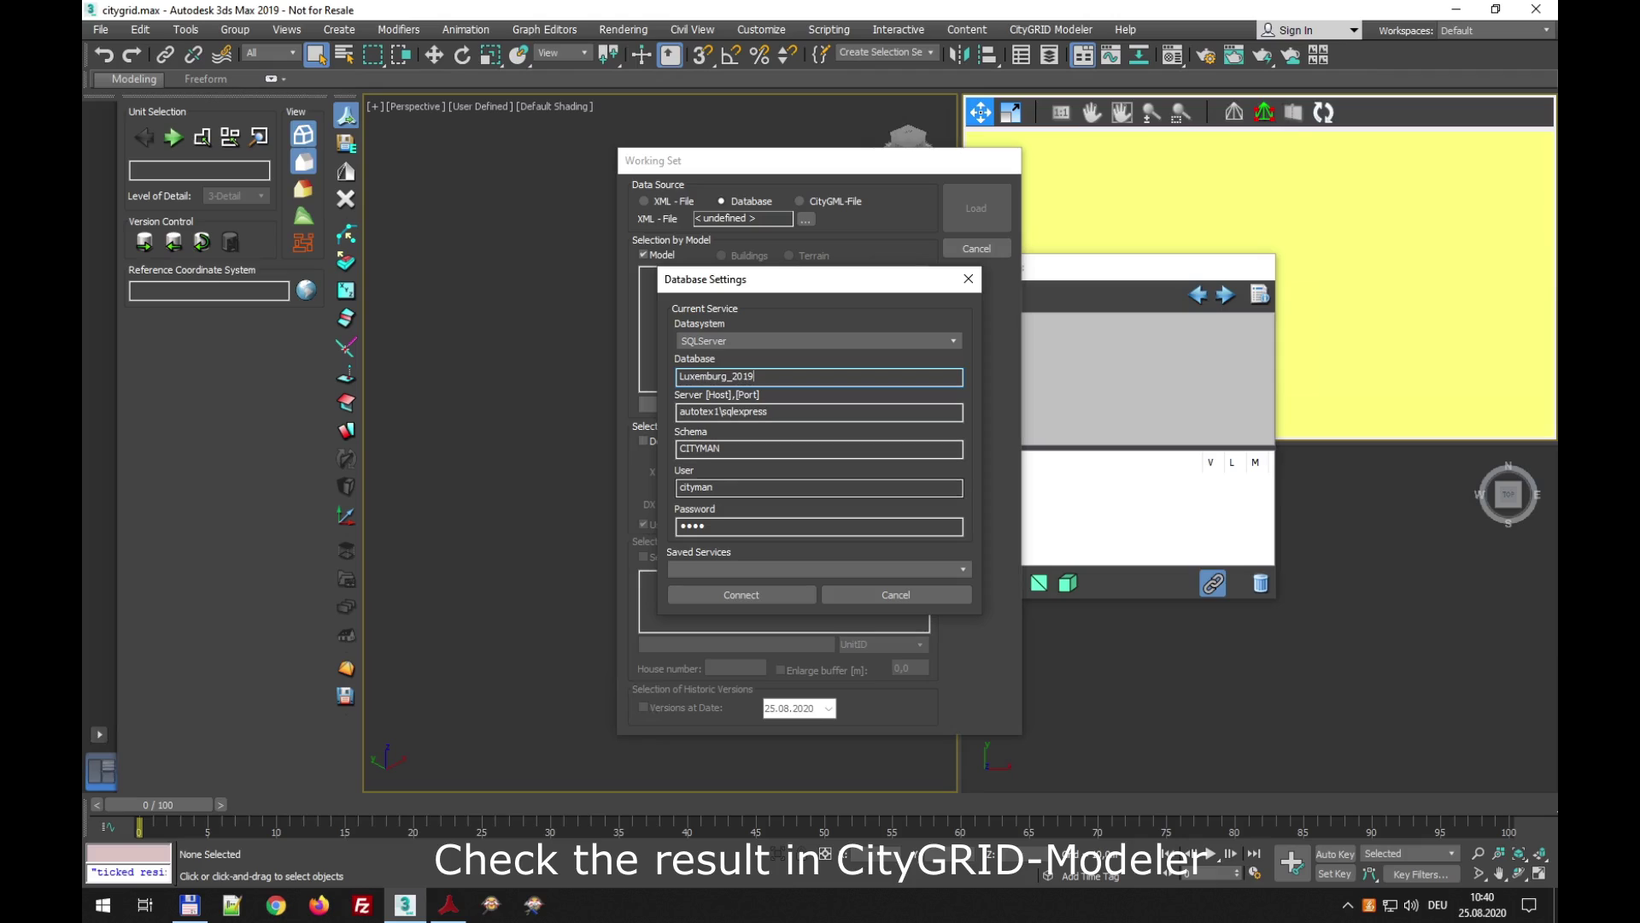
{"action": "left_click", "coordinate": [741, 596]}
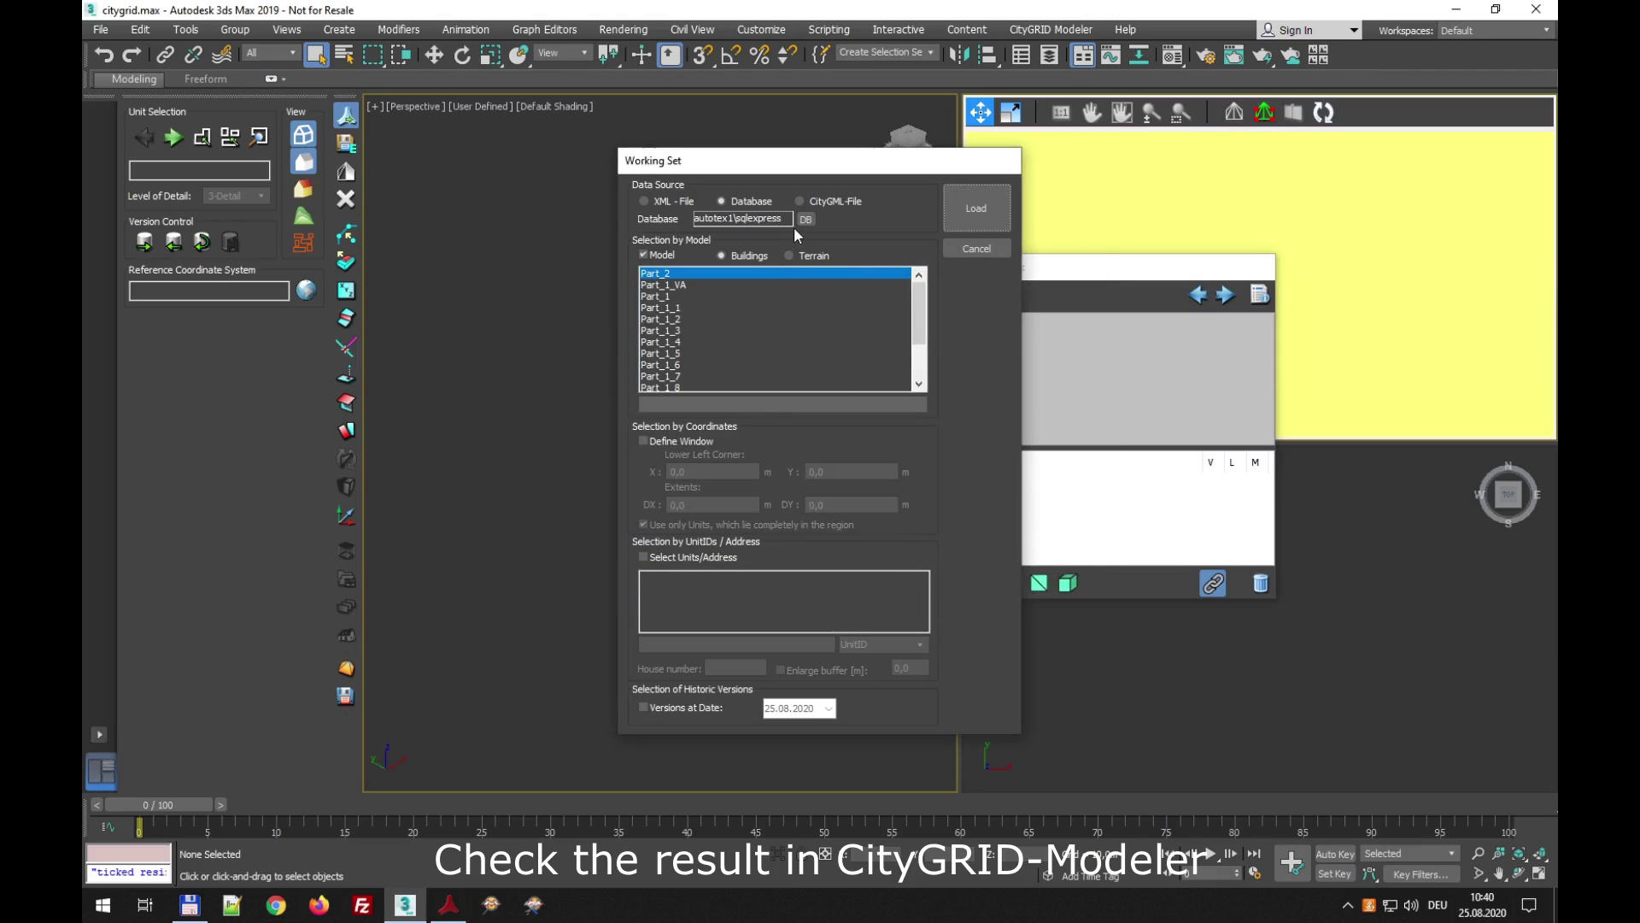
- Select the DemoTexturing buildings as the working set and load them from the database
{"action": "left_click_drag", "start_coordinate": [916, 304], "coordinate": [917, 345]}
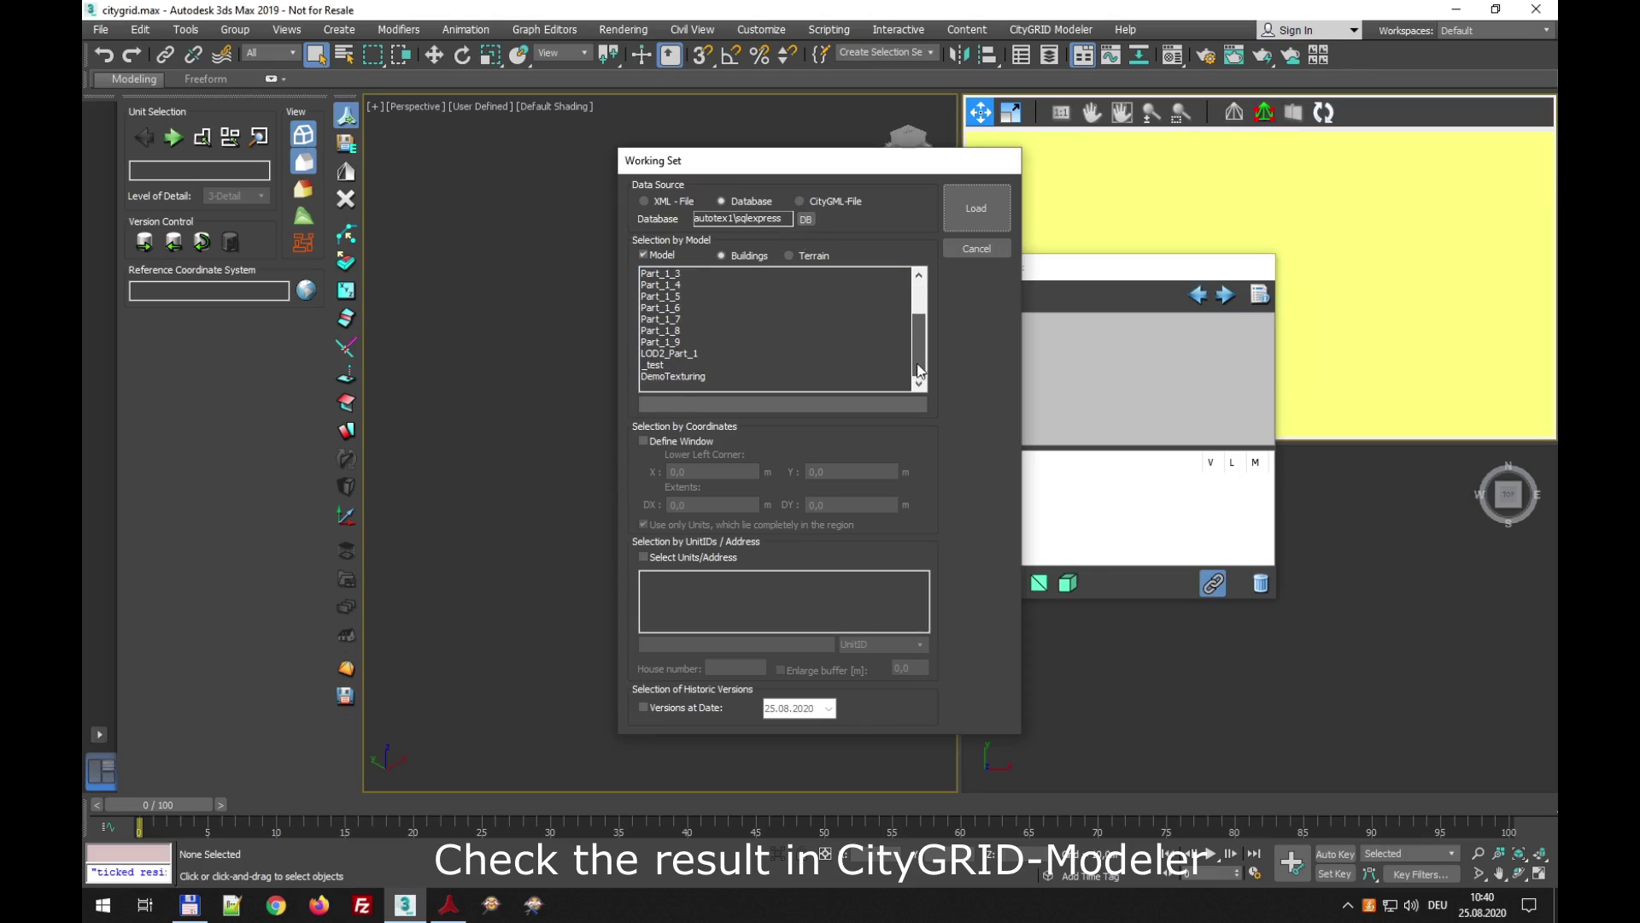
{"action": "left_click", "coordinate": [700, 377]}
{"action": "left_click", "coordinate": [989, 211]}
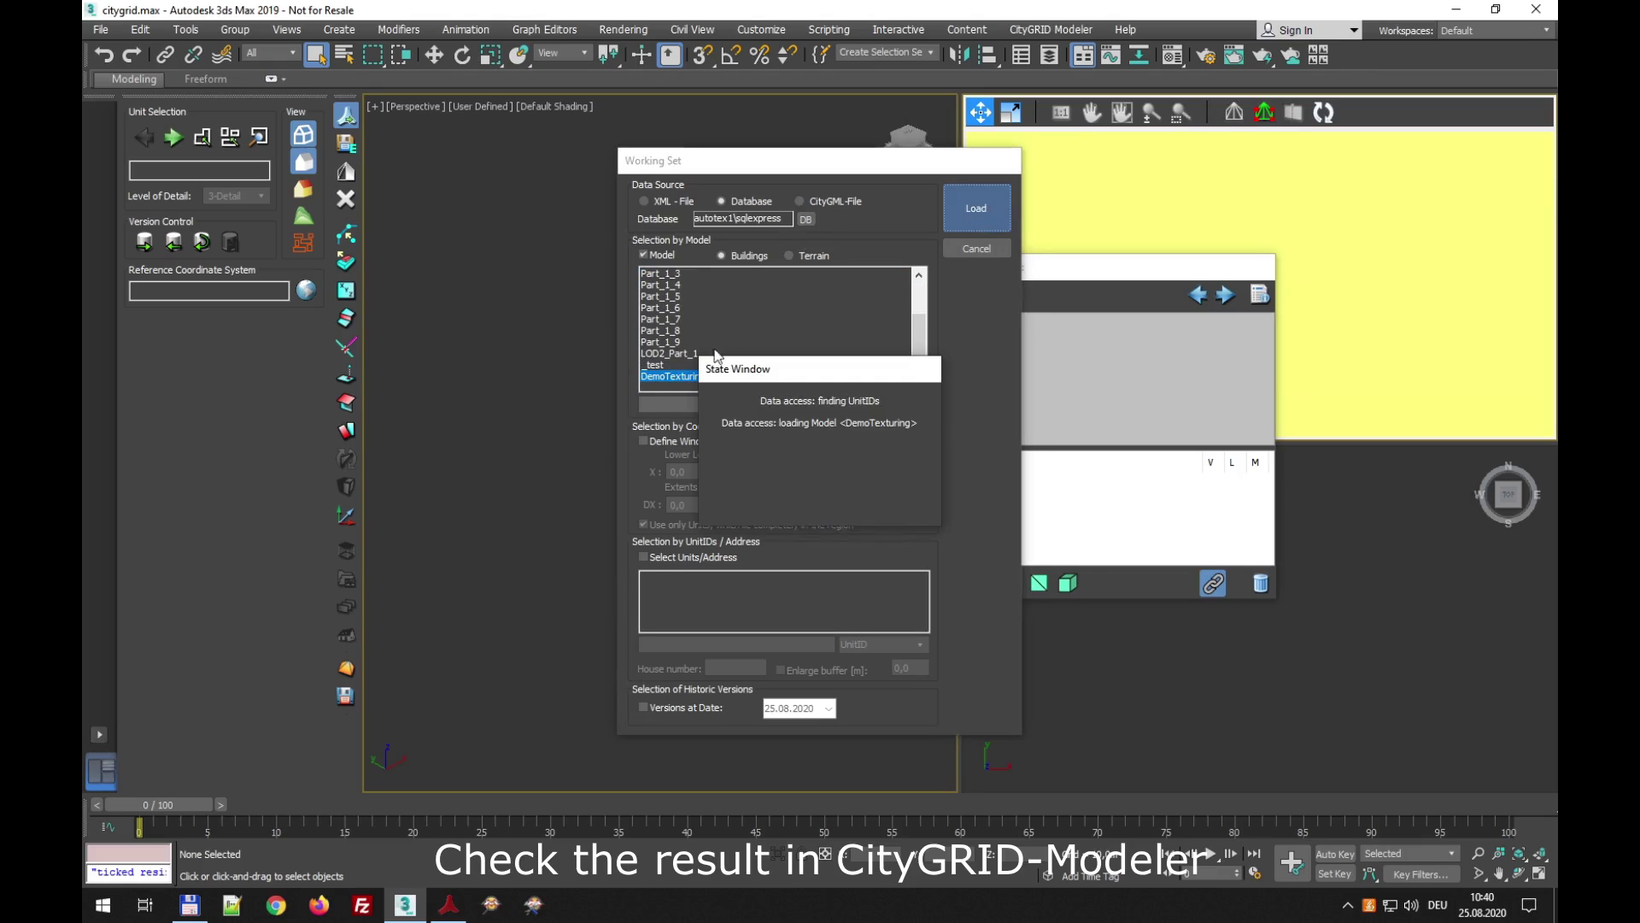
{"action": "left_click", "coordinate": [698, 391]}
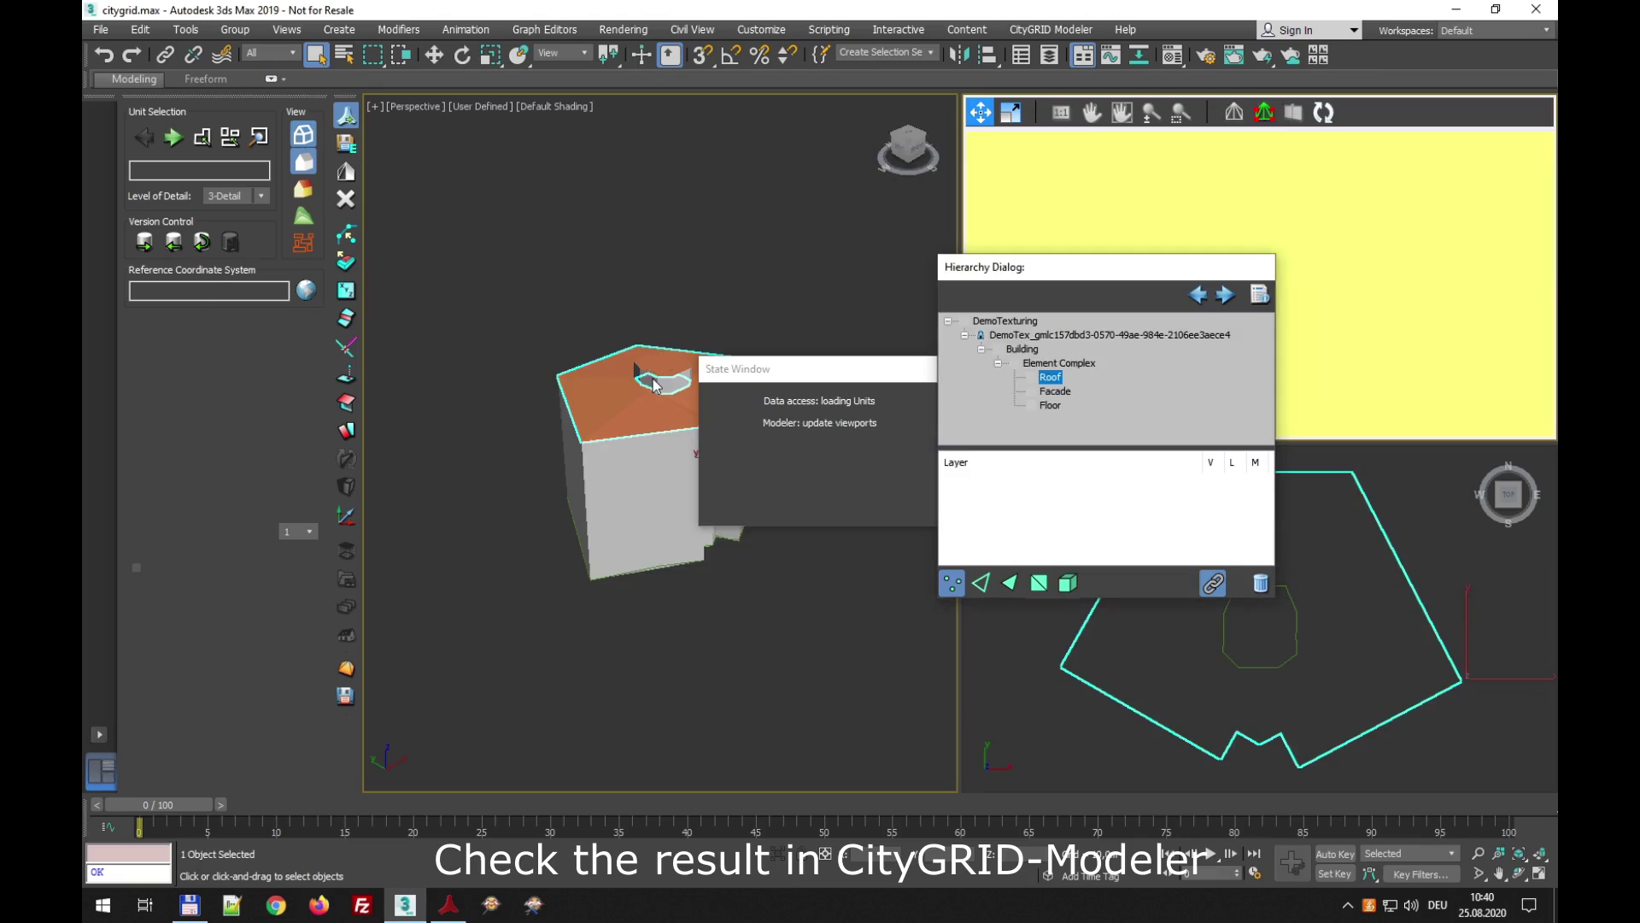
- Examine the first building's roof and facades from several angles in orthographic view, with textures shown and boundary lines hidden
{"action": "left_click", "coordinate": [300, 198]}
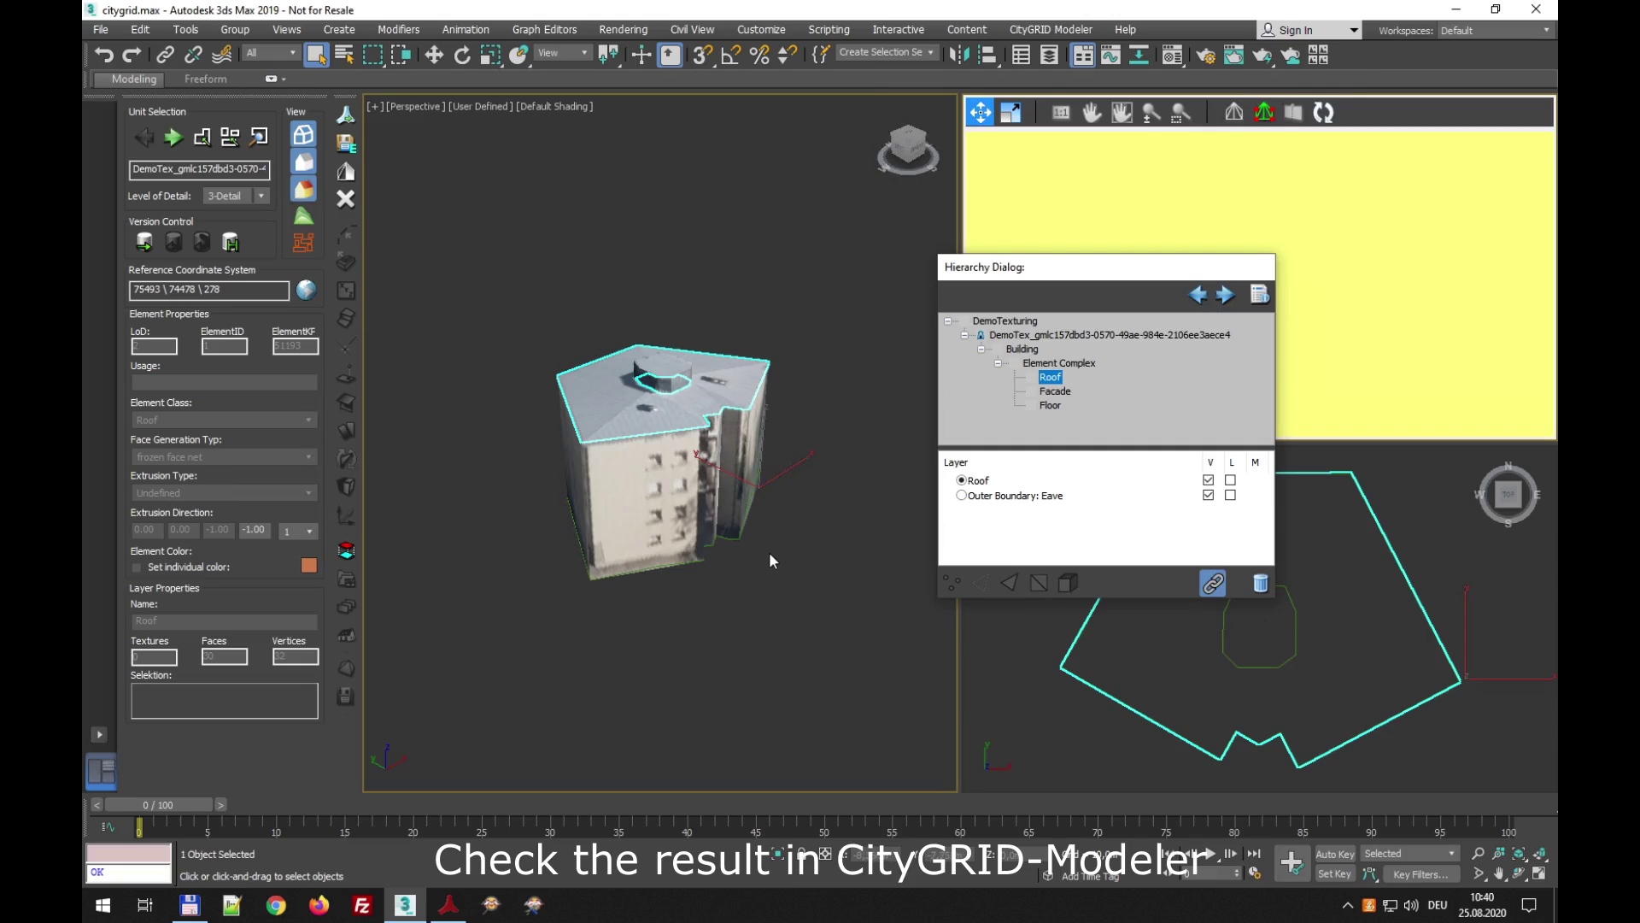
{"action": "middle_click_drag", "start_coordinate": [764, 552], "coordinate": [683, 532], "text": "alt"}
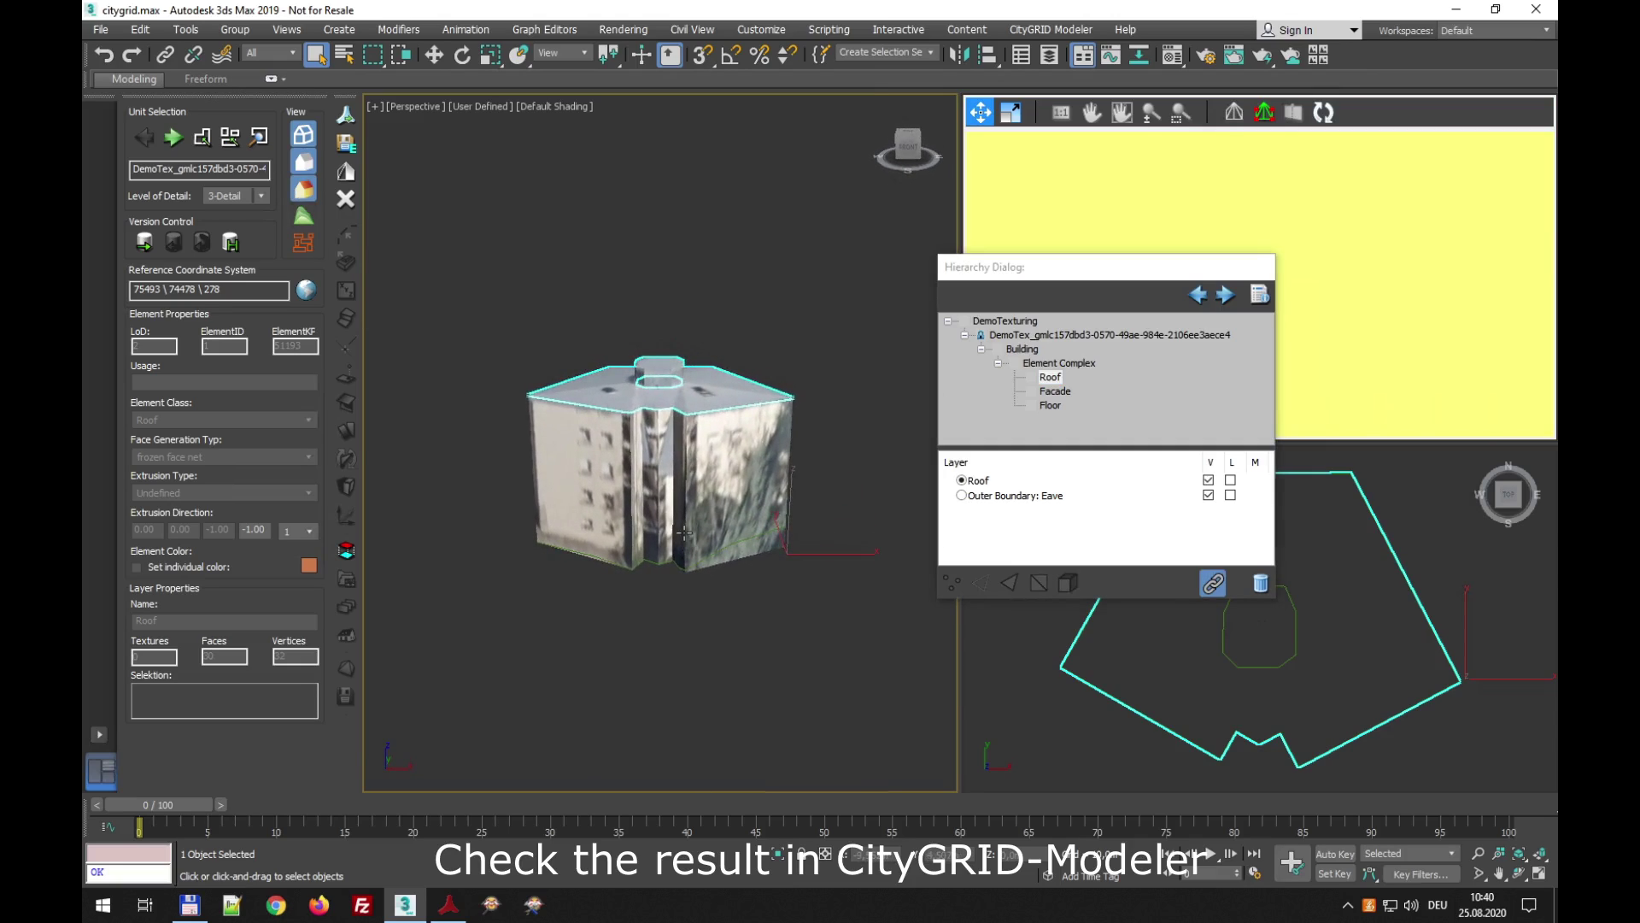
{"action": "key", "text": "u"}
{"action": "scroll", "coordinate": [678, 511], "scroll_direction": "up", "scroll_amount": 3}
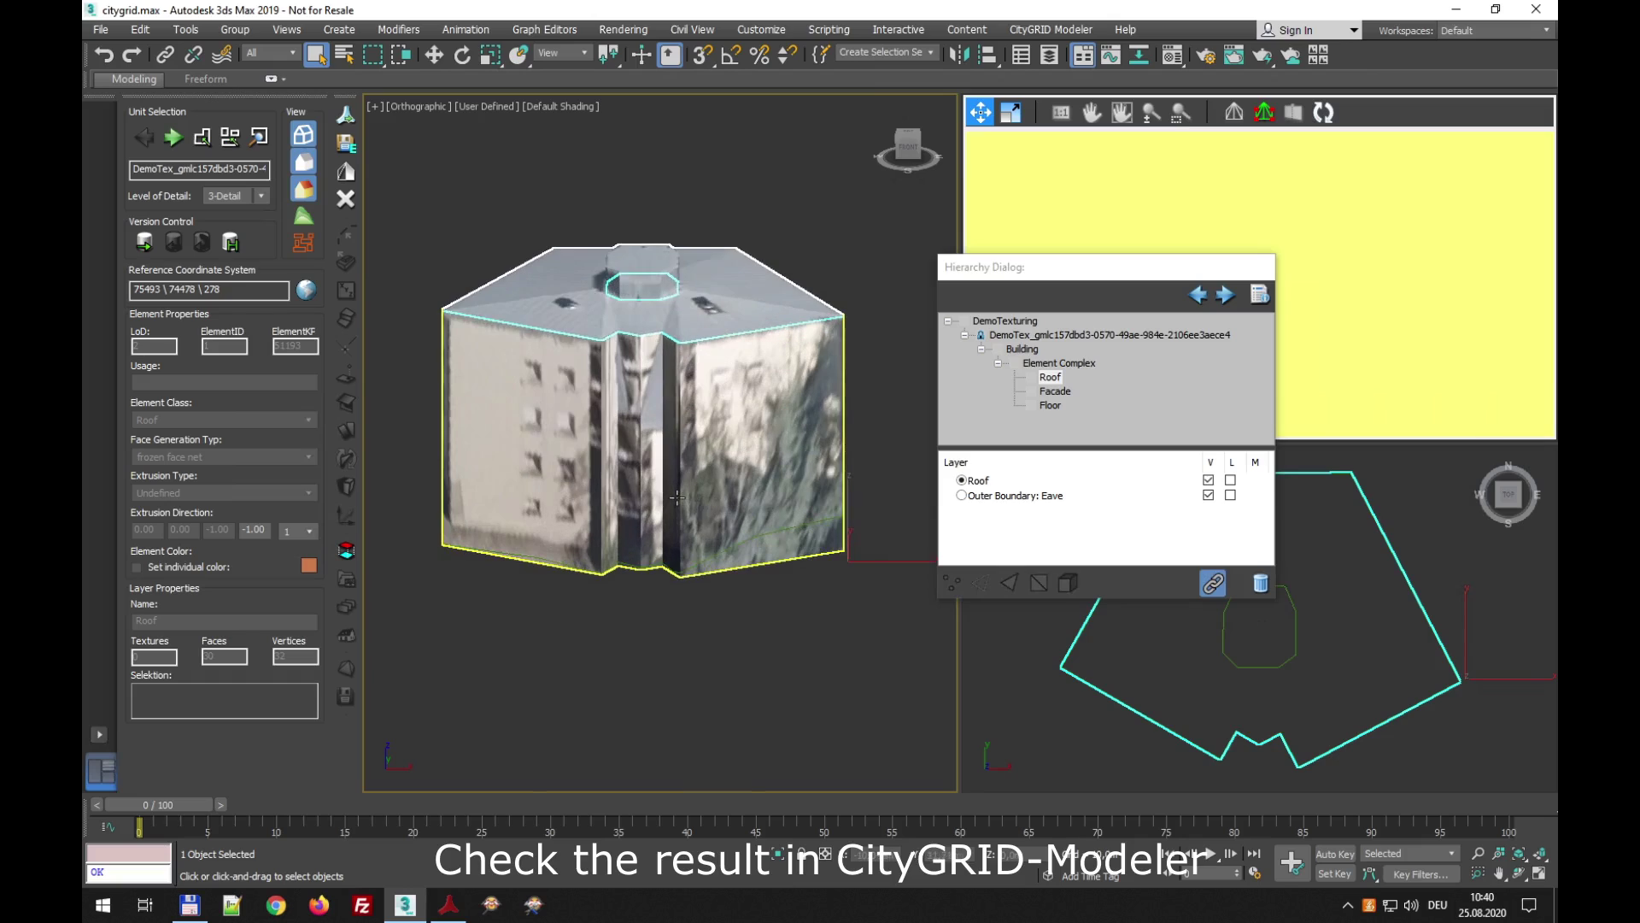
{"action": "middle_click_drag", "start_coordinate": [686, 491], "coordinate": [644, 466], "text": "alt"}
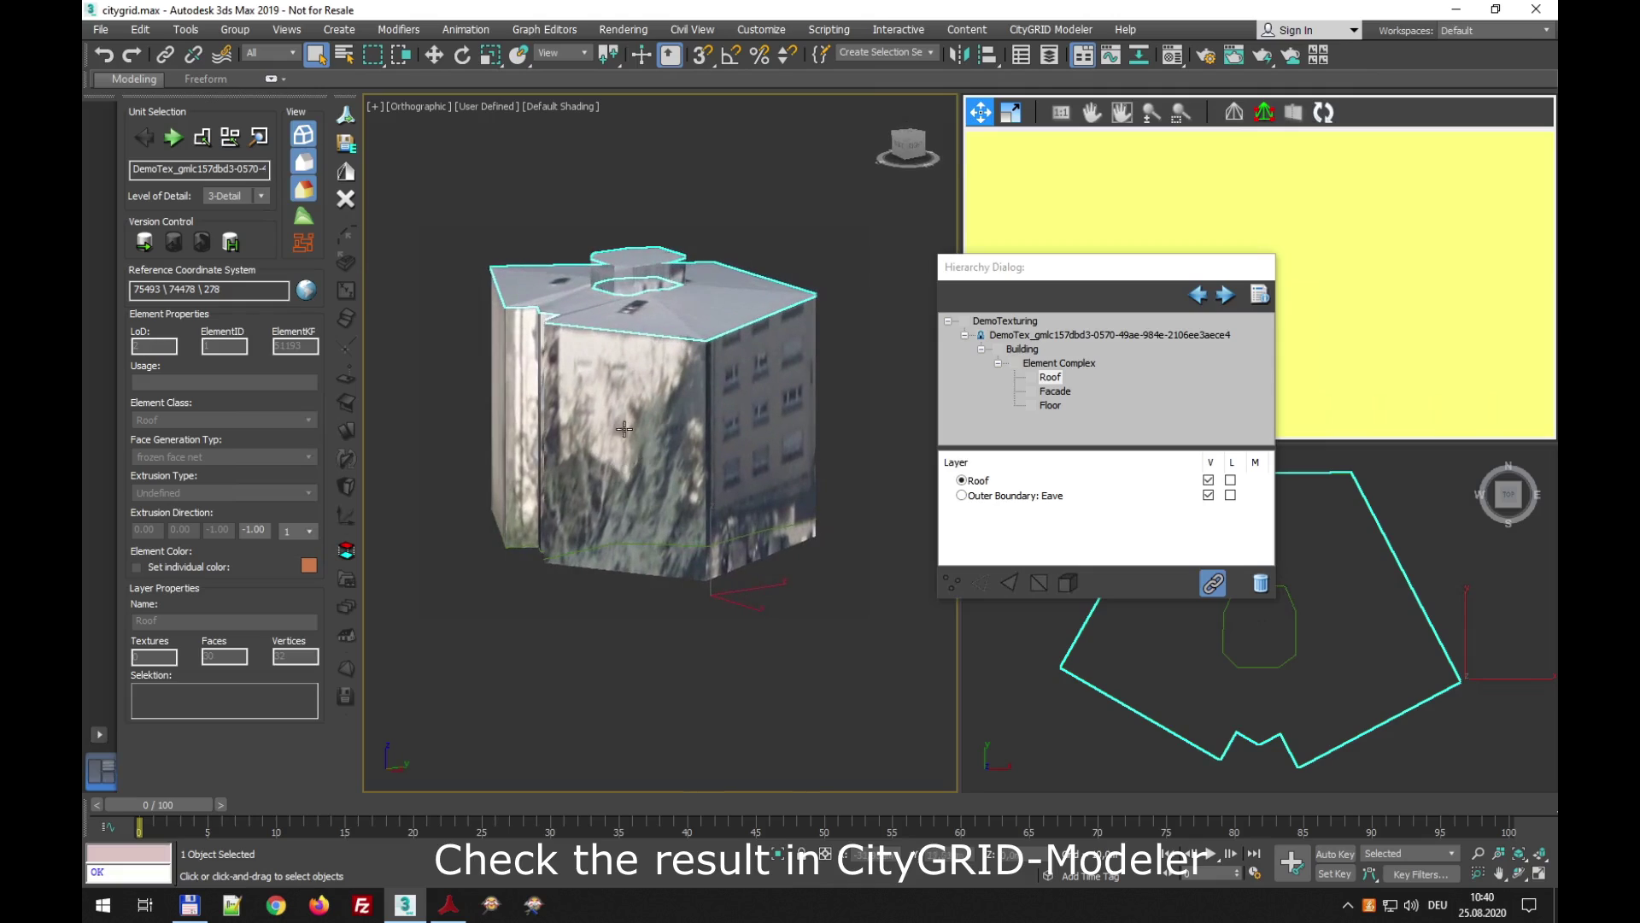
{"action": "left_click", "coordinate": [303, 135]}
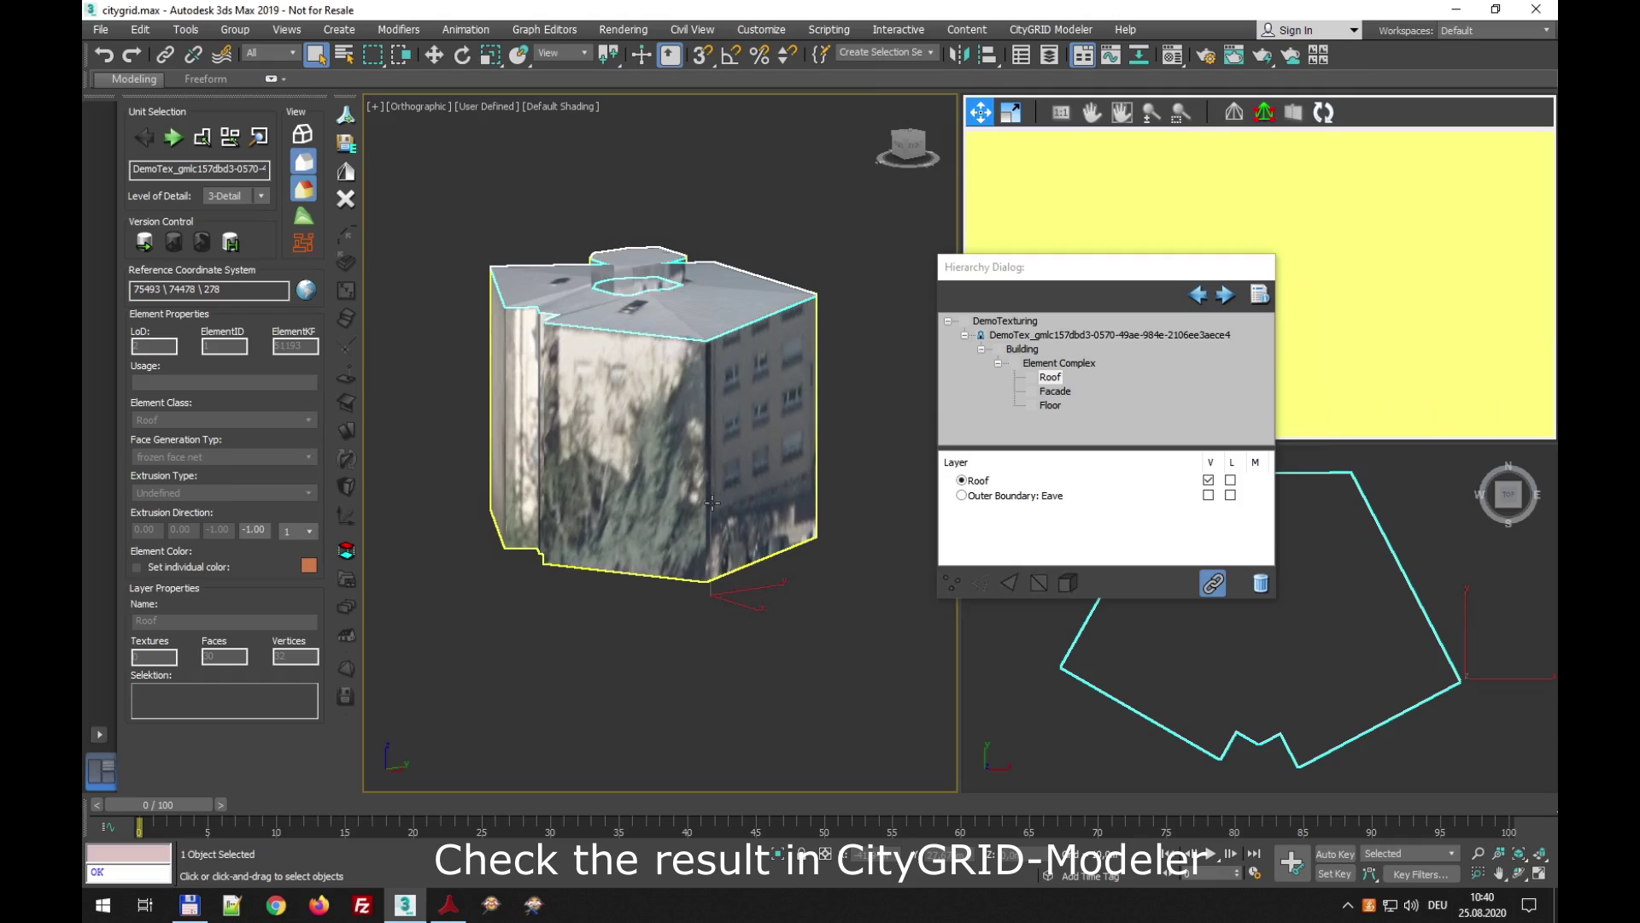
{"action": "middle_click_drag", "start_coordinate": [712, 482], "coordinate": [853, 289], "text": "alt"}
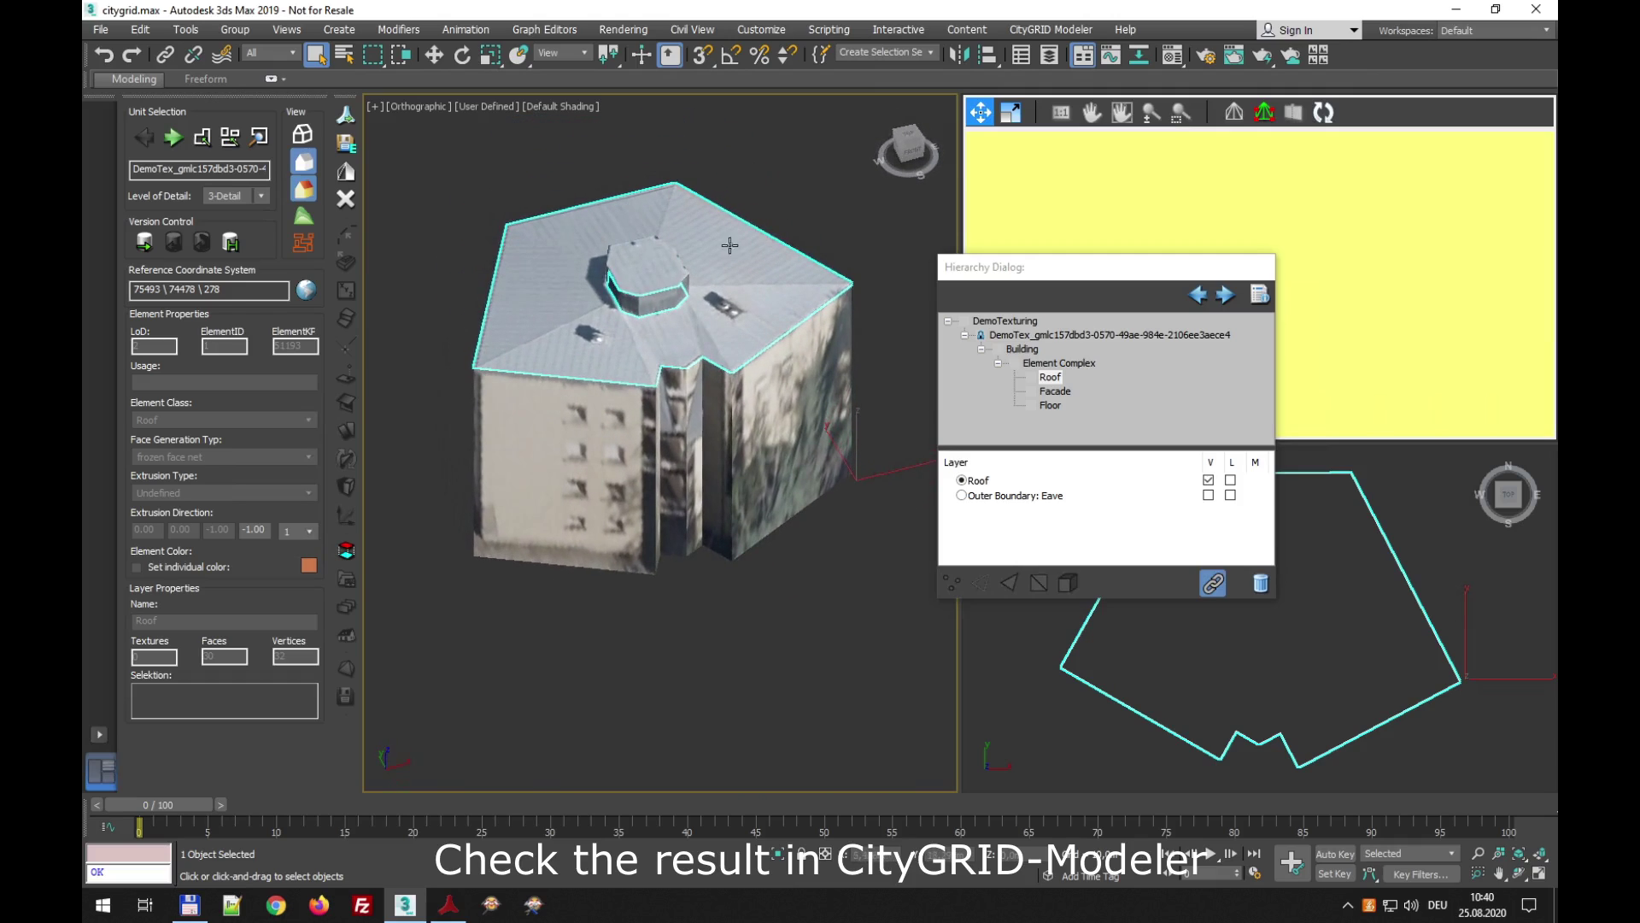
- Go to the next building unit and examine its textured roof and facades from a changed viewing angle
{"action": "left_click", "coordinate": [173, 139]}
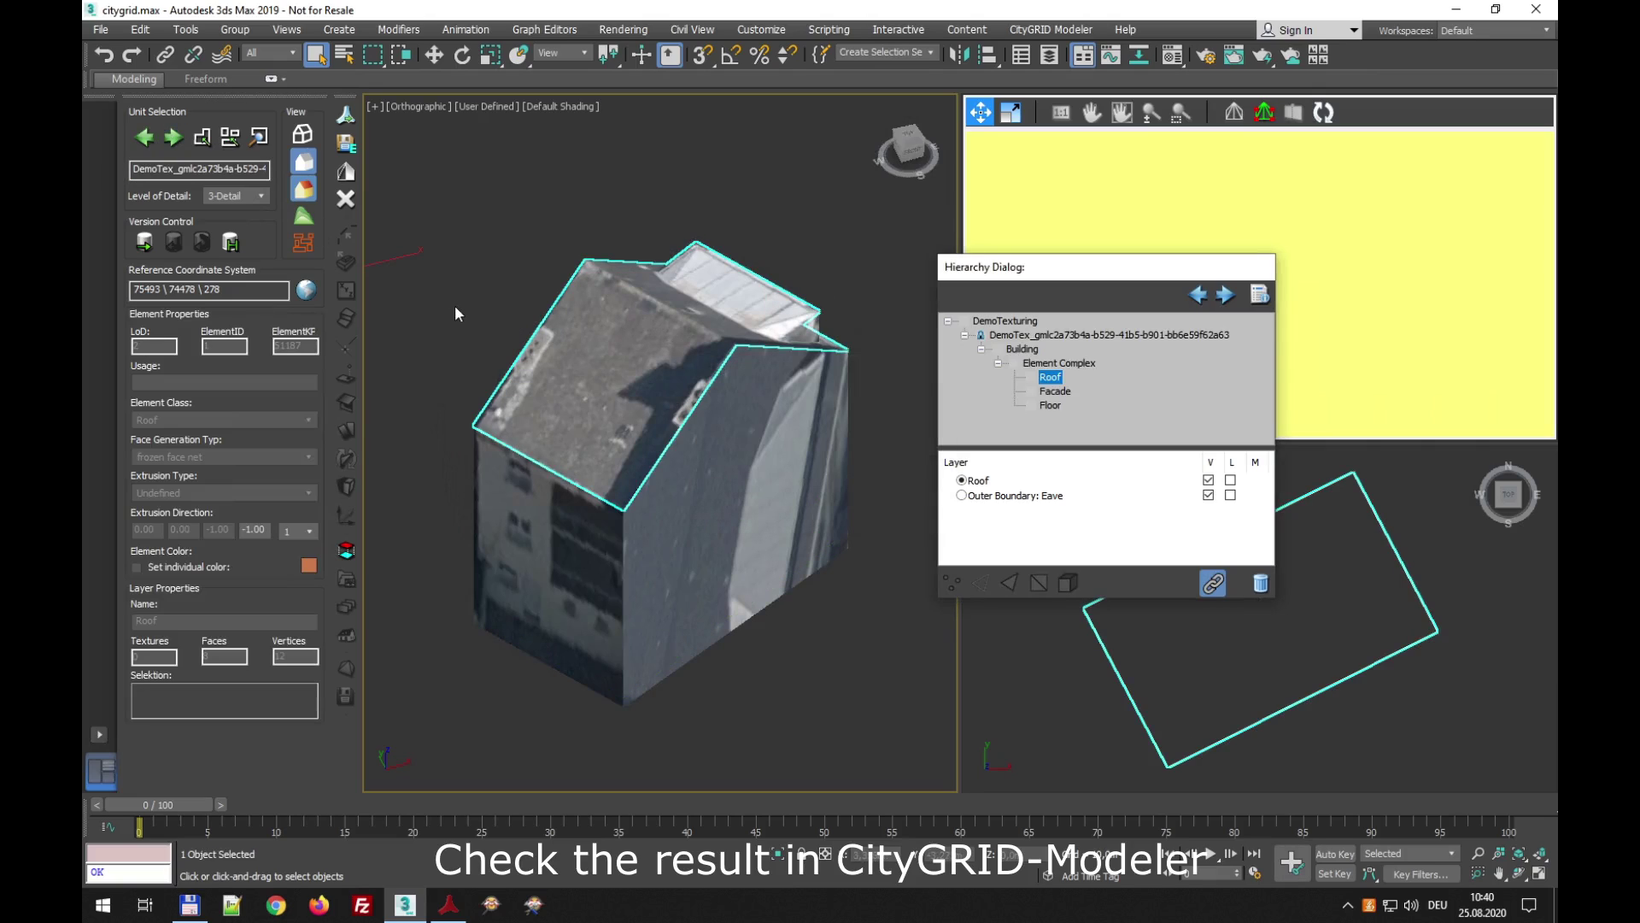
{"action": "middle_click_drag", "start_coordinate": [455, 305], "coordinate": [461, 273], "text": "alt"}
{"action": "scroll", "coordinate": [467, 244], "scroll_direction": "down", "scroll_amount": 5}
{"action": "mouse_move", "coordinate": [568, 386]}
{"action": "middle_mouse_down", "text": "alt"}
{"action": "mouse_move", "coordinate": [710, 335]}
{"action": "mouse_move", "coordinate": [724, 377]}
{"action": "mouse_move", "coordinate": [723, 392]}
{"action": "mouse_move", "coordinate": [695, 351]}
{"action": "mouse_move", "coordinate": [653, 346]}
{"action": "mouse_move", "coordinate": [553, 360]}
{"action": "middle_mouse_up", "text": "alt"}
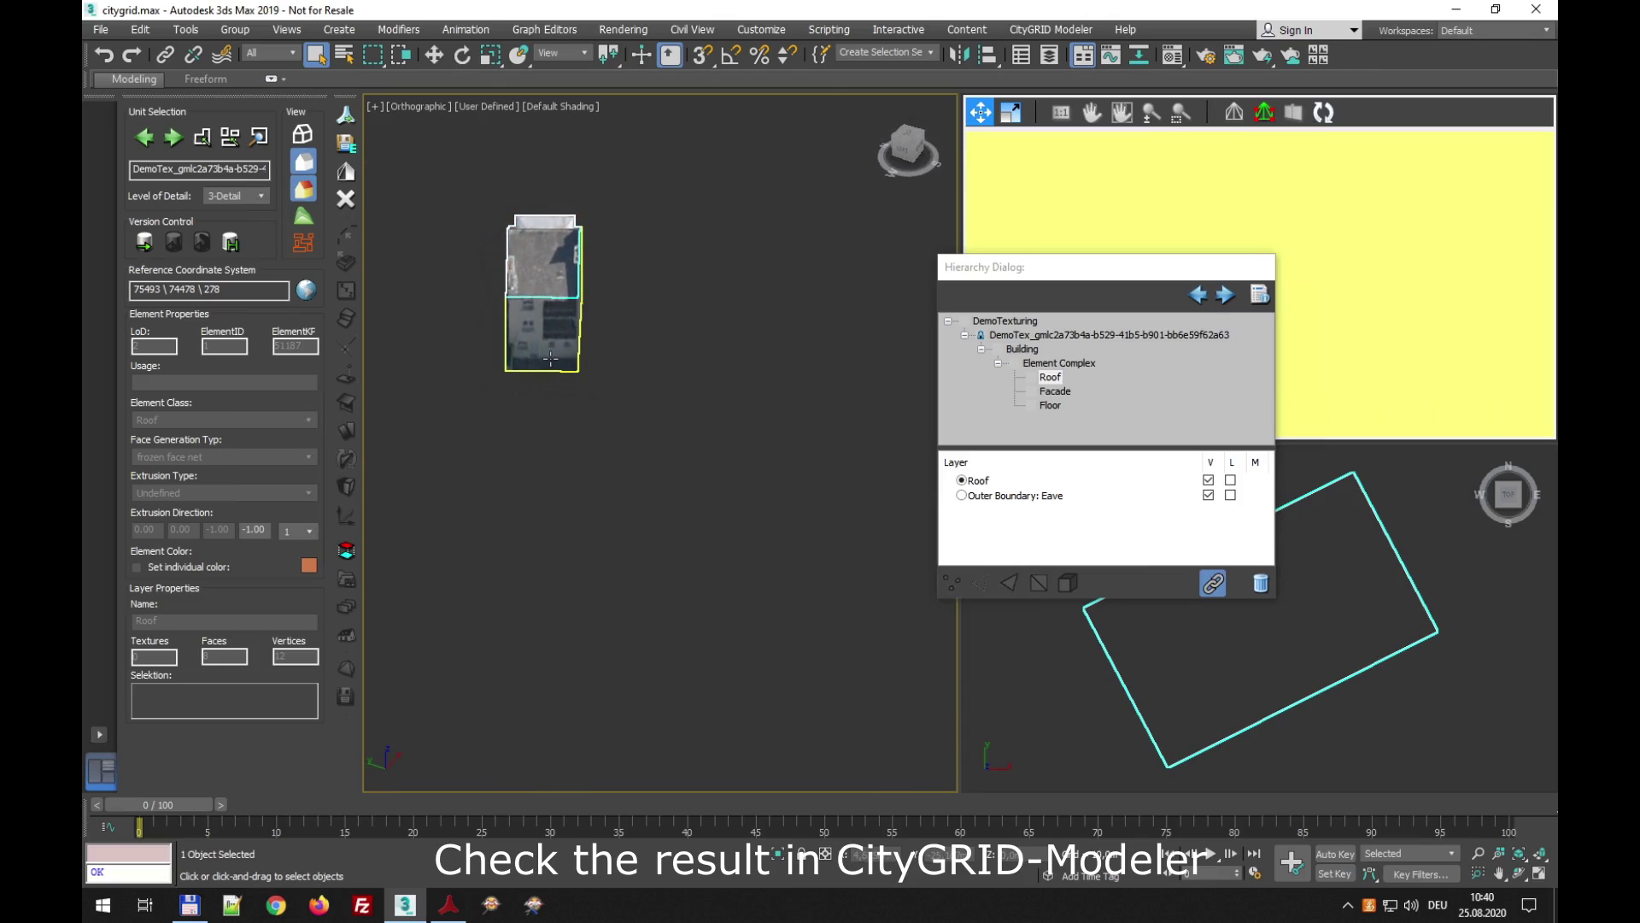
- Select all six building outlines graphically, load the units together and orbit around their textured models
{"action": "left_click", "coordinate": [231, 138]}
{"action": "scroll", "coordinate": [596, 448], "scroll_direction": "down", "scroll_amount": 4}
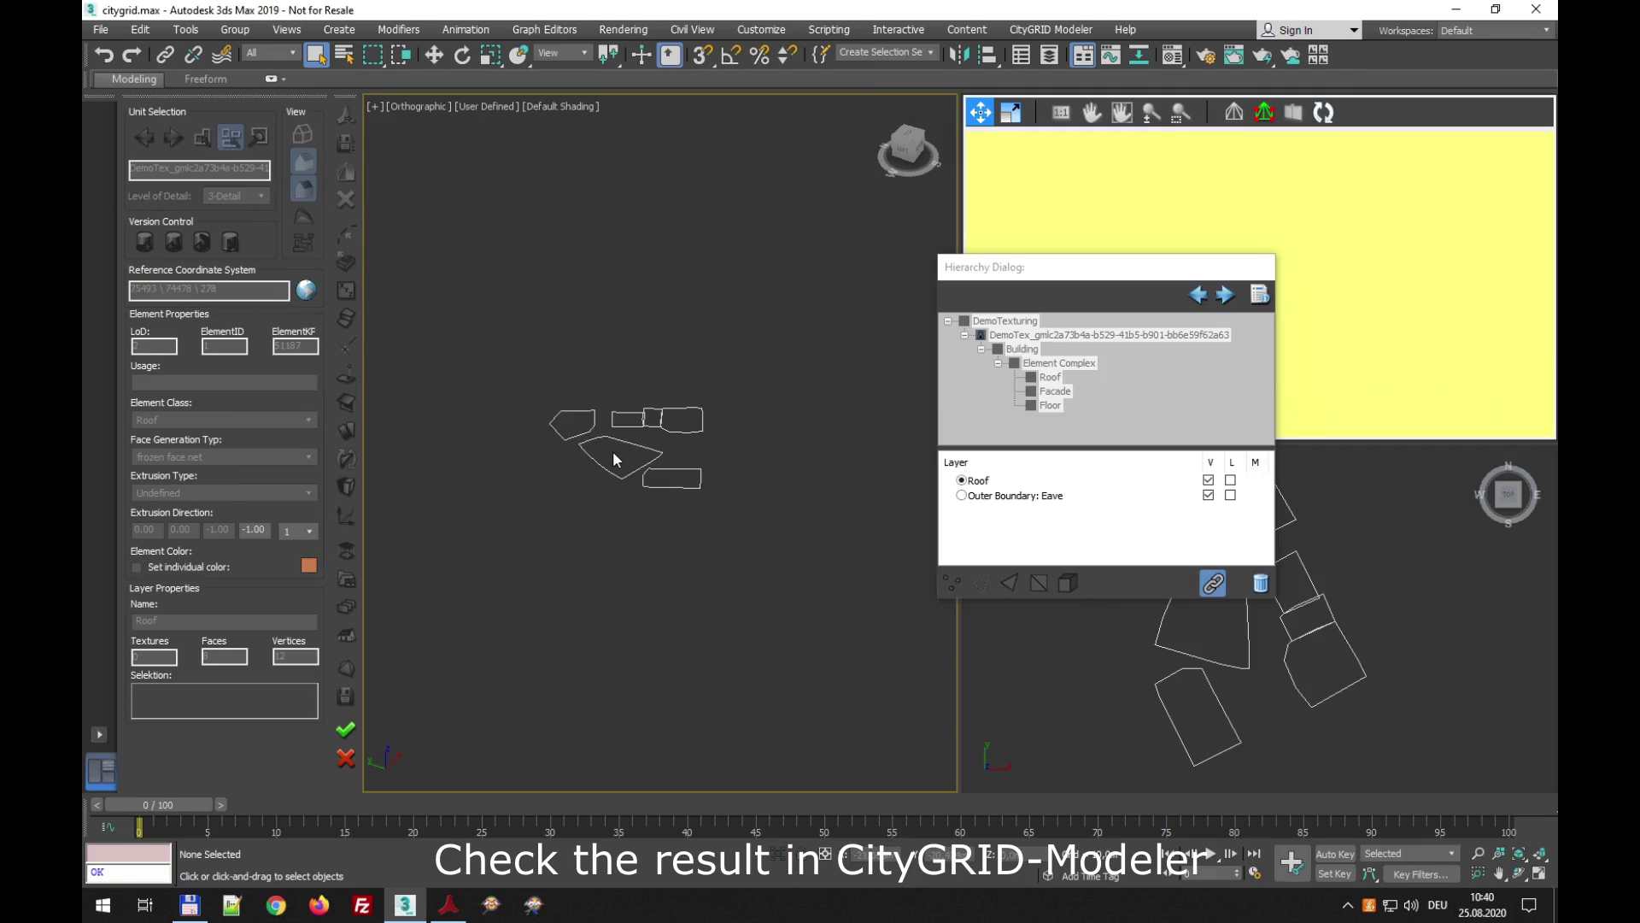
{"action": "left_click_drag", "start_coordinate": [540, 392], "coordinate": [781, 548]}
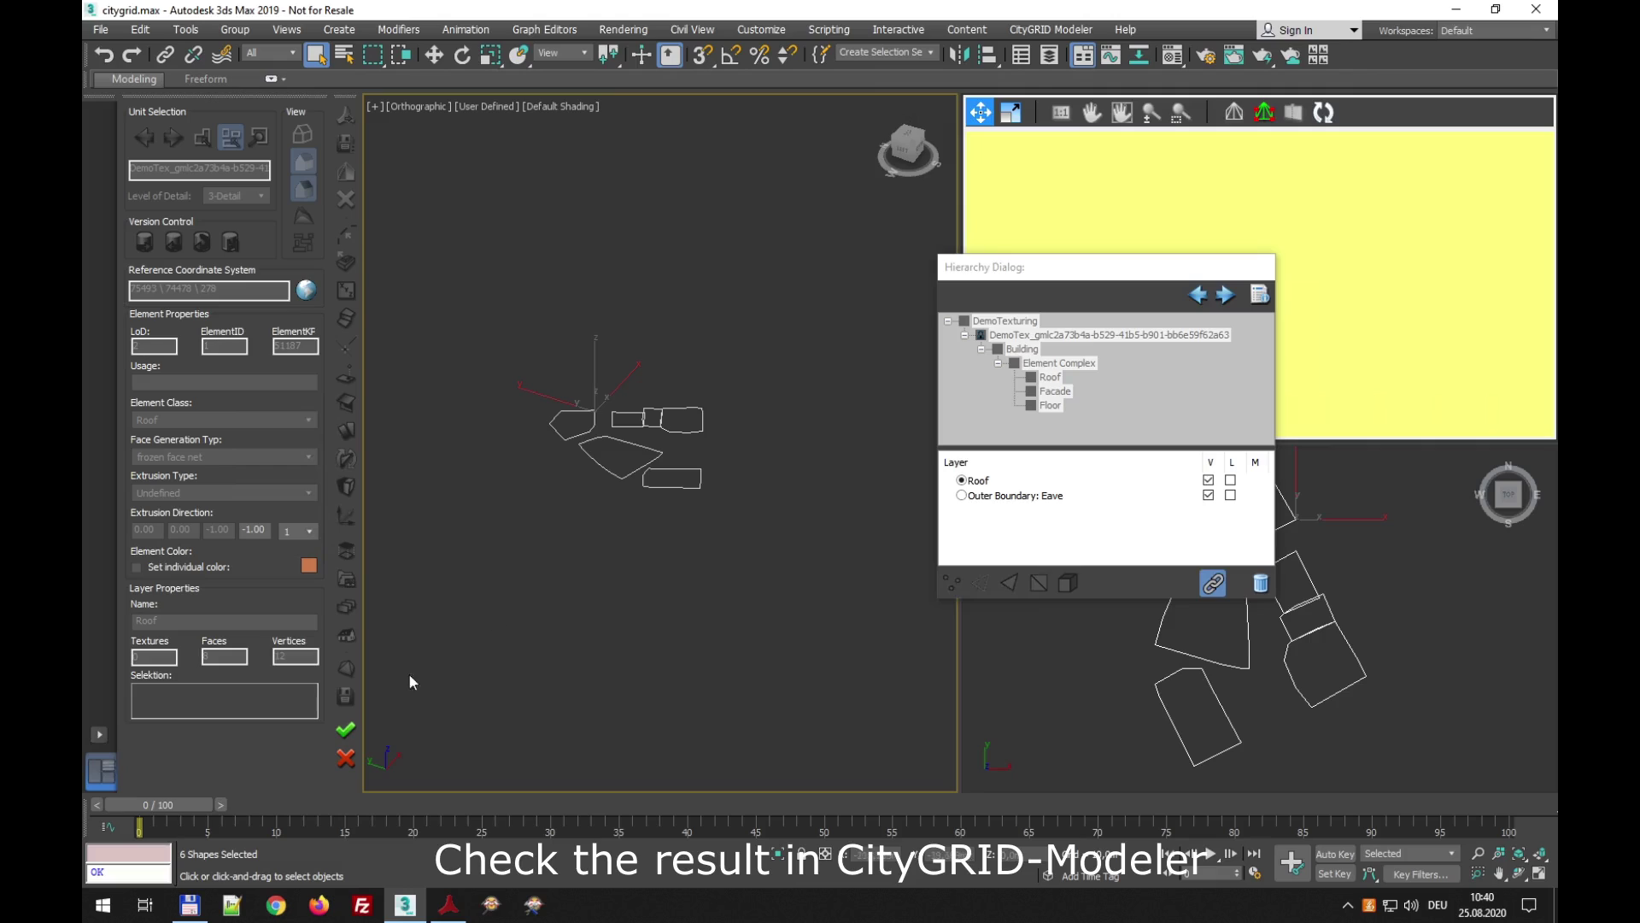
{"action": "left_click", "coordinate": [345, 731]}
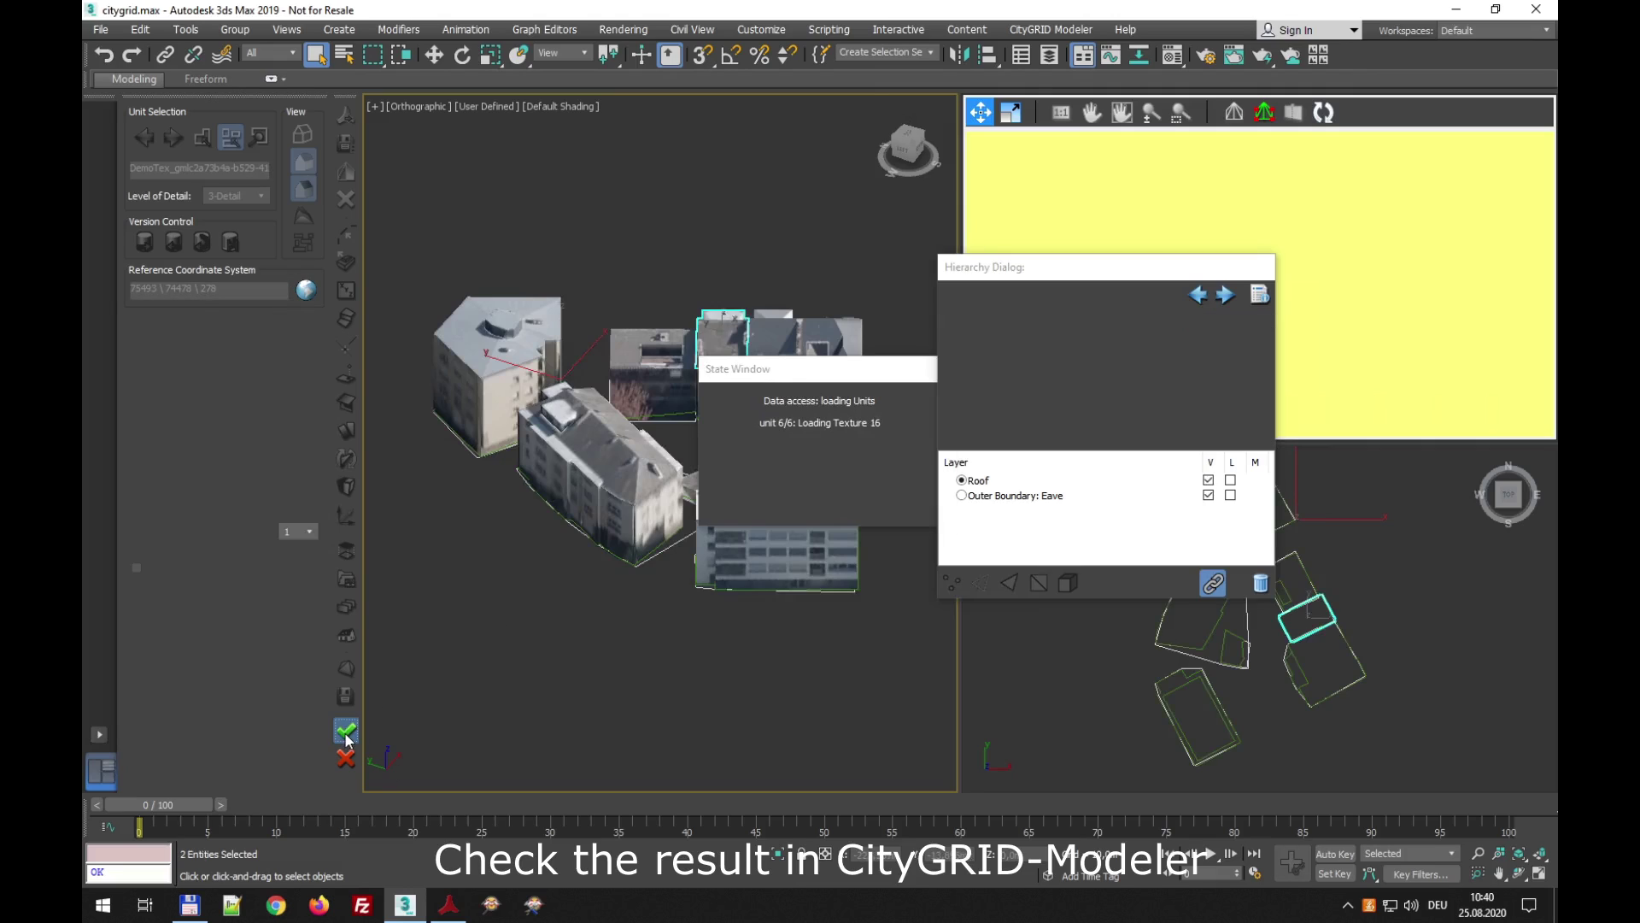
{"action": "middle_click_drag", "start_coordinate": [669, 640], "coordinate": [500, 673], "text": "alt"}
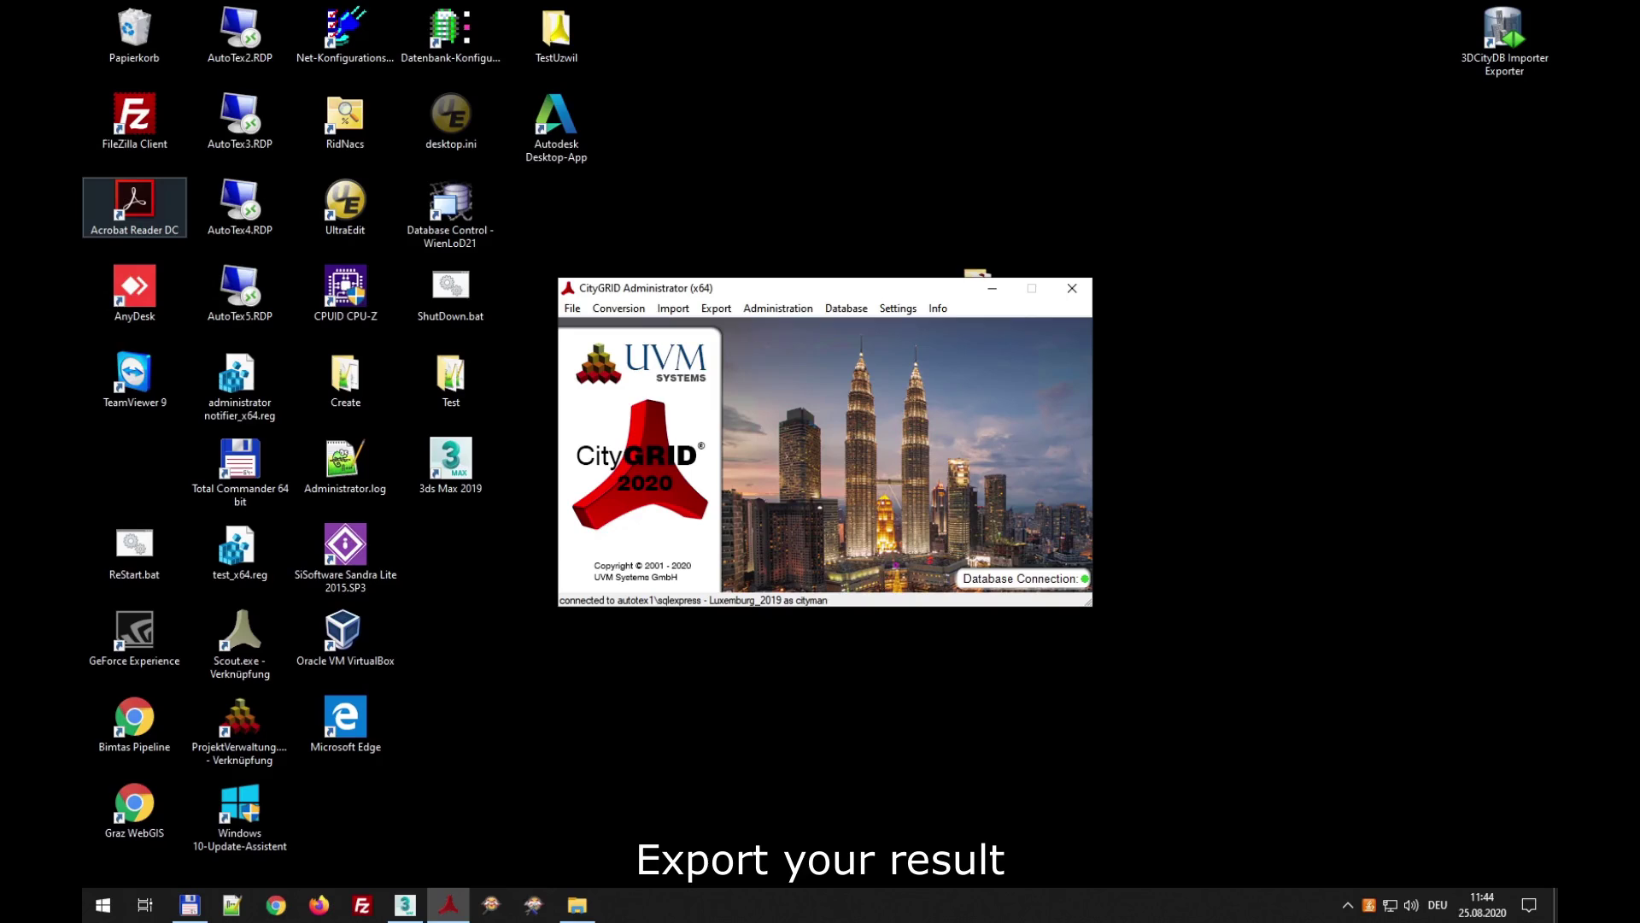
- In CityGRID Administrator, start a CityGML export and choose the DemoTexturing model
{"action": "left_click", "coordinate": [716, 310]}
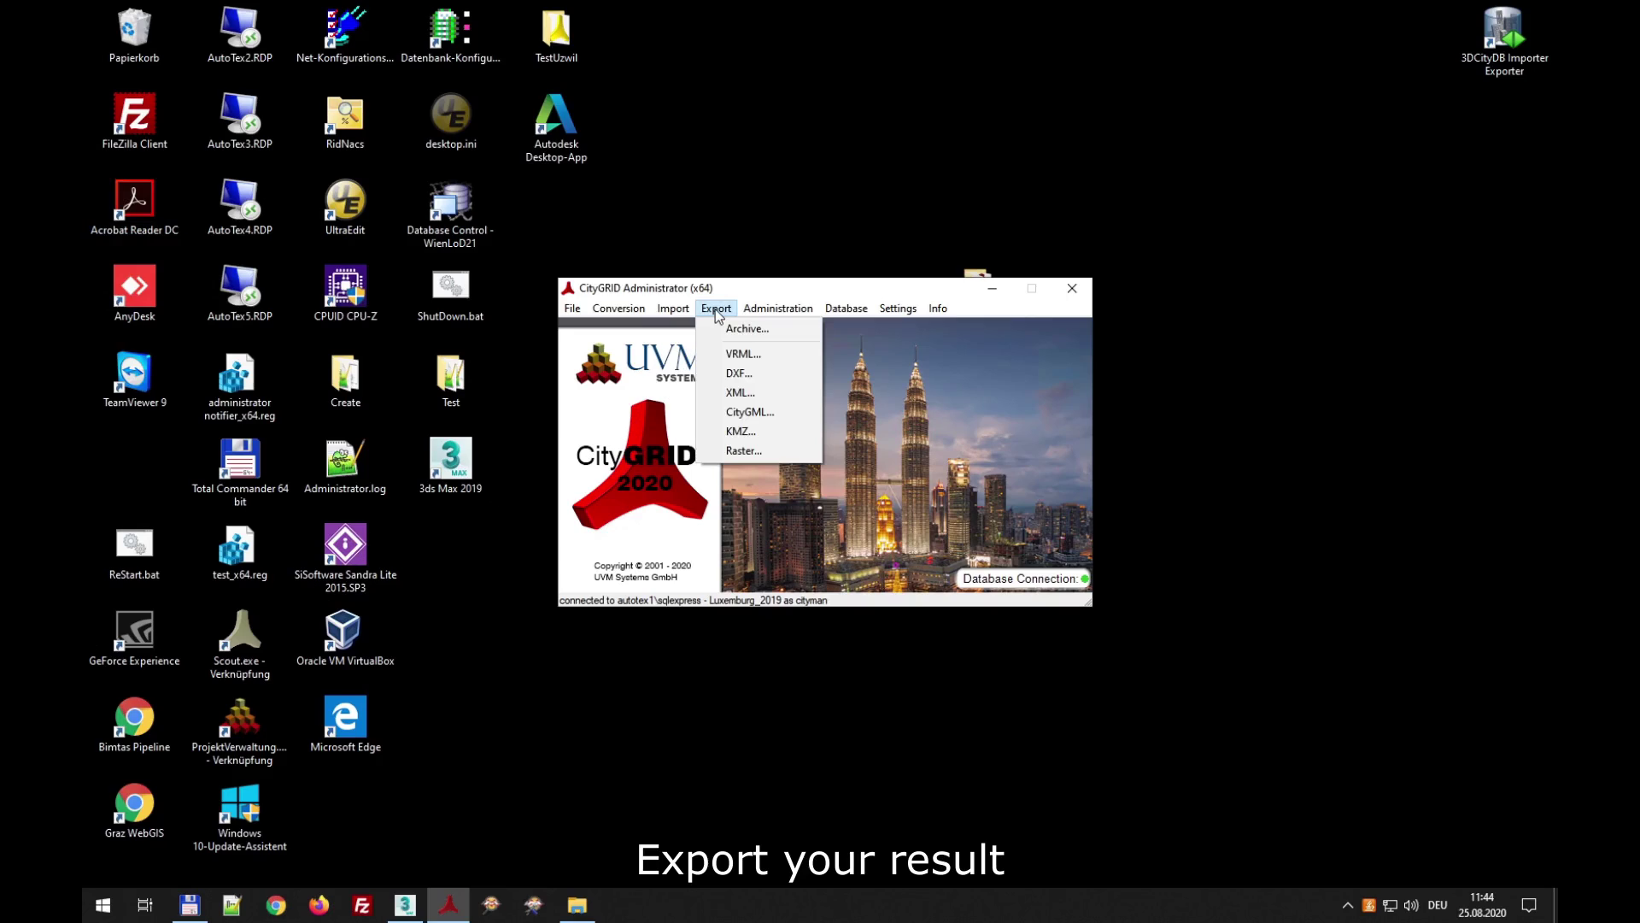
{"action": "left_click", "coordinate": [722, 413]}
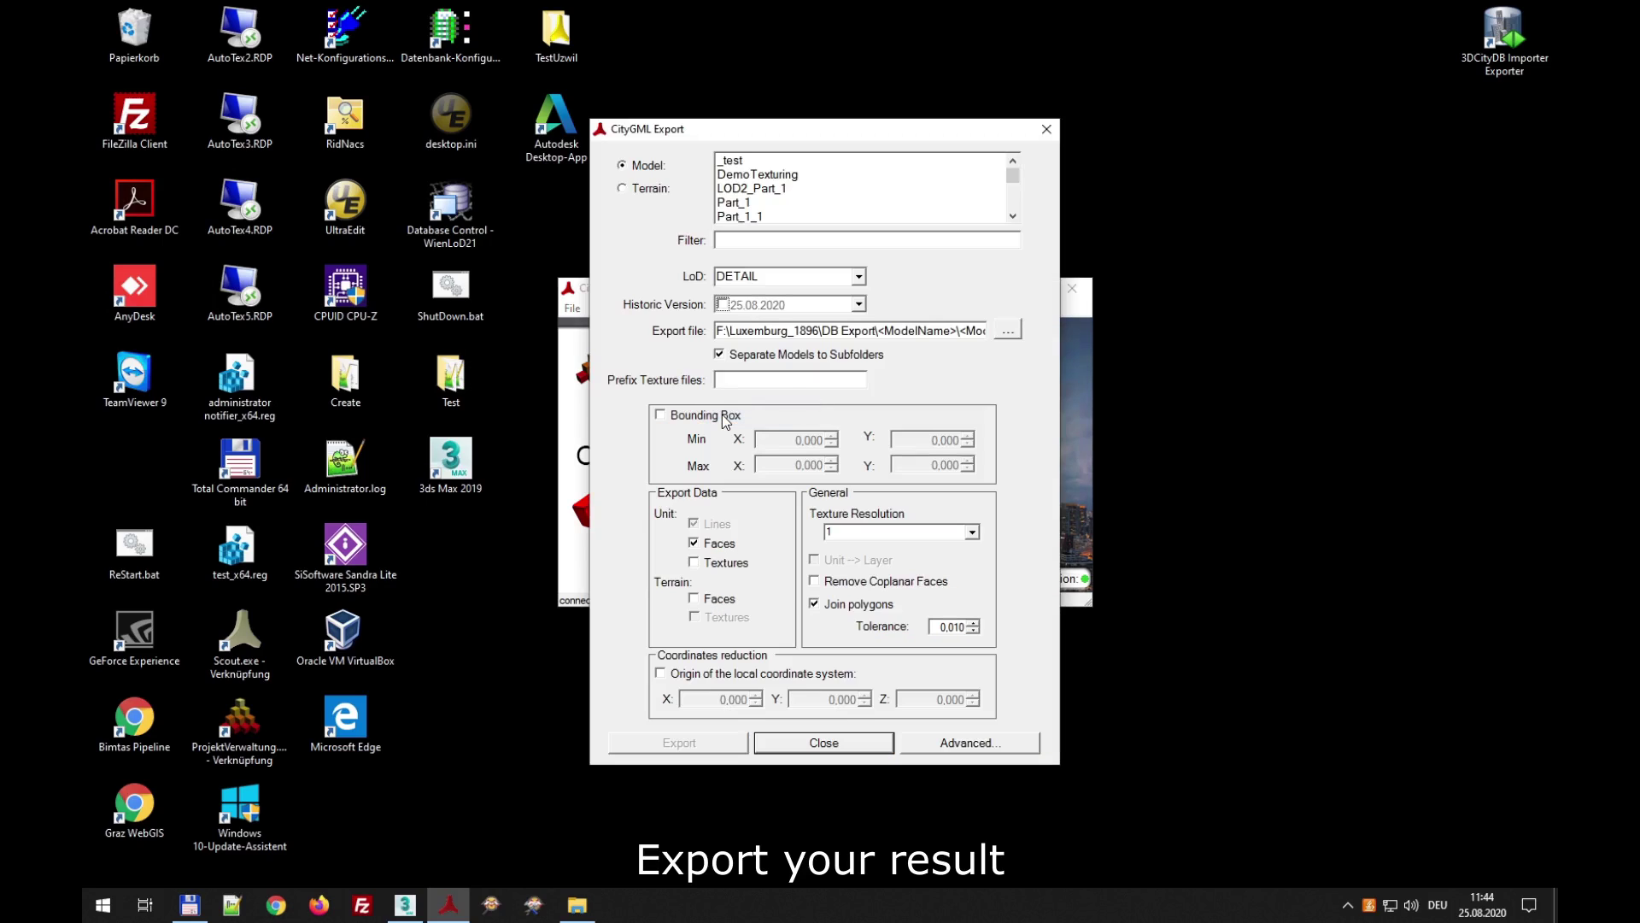
{"action": "left_click", "coordinate": [800, 176]}
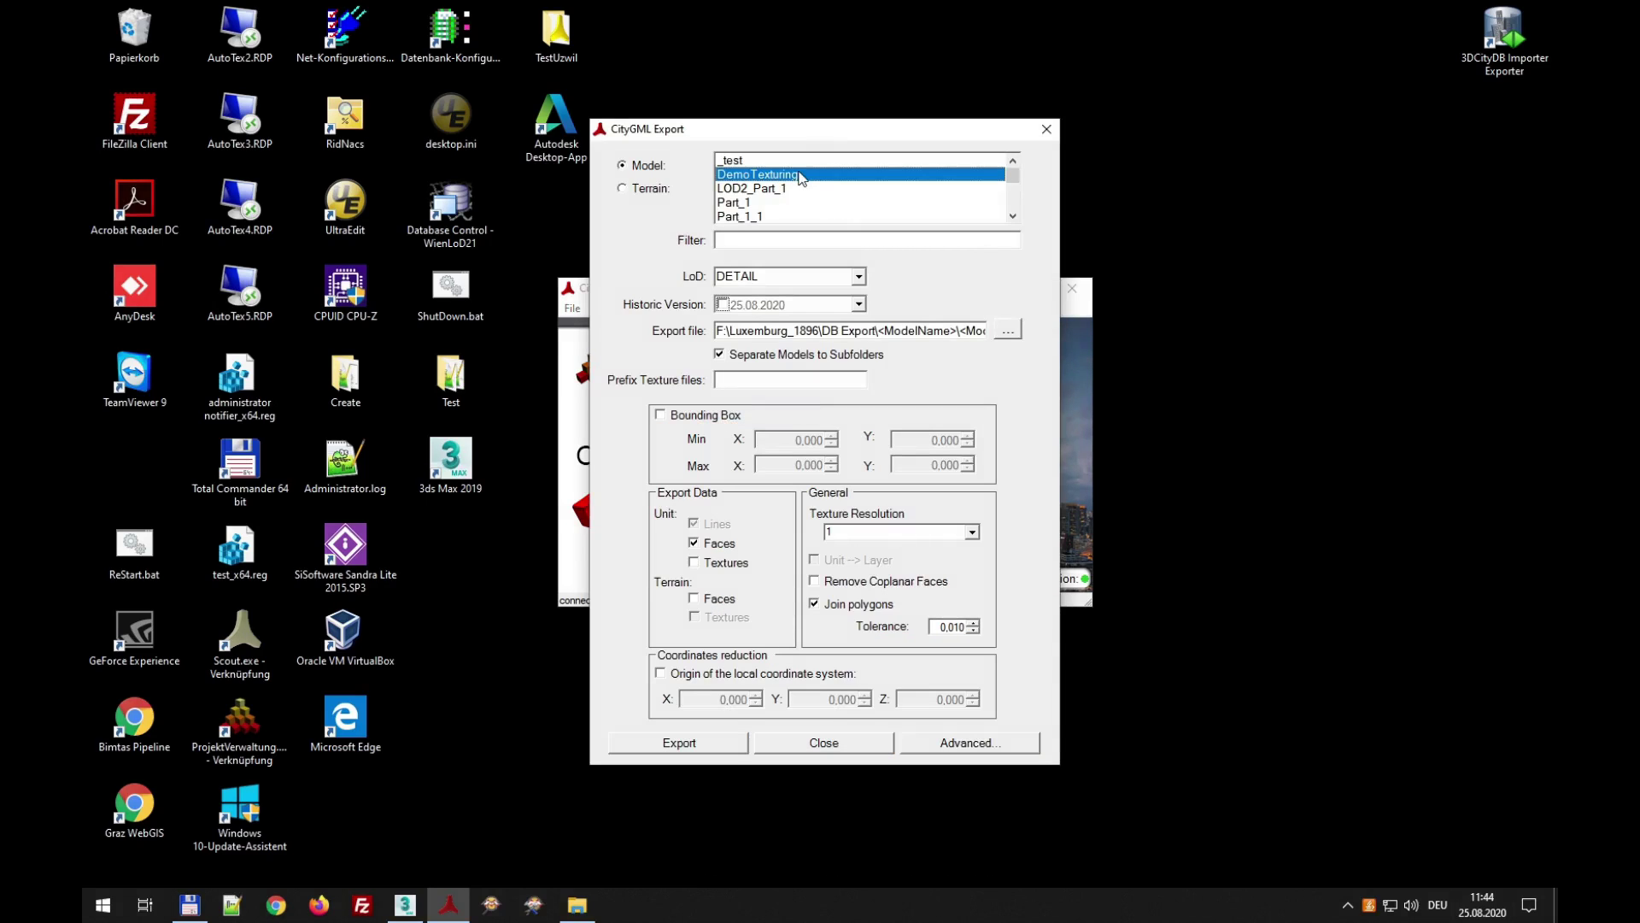
- Set the export folder to U:\DemoDaten\Schulungsvideos\Texturising\DemoData and enable Separate Models to Subfolders
{"action": "left_click", "coordinate": [1007, 331]}
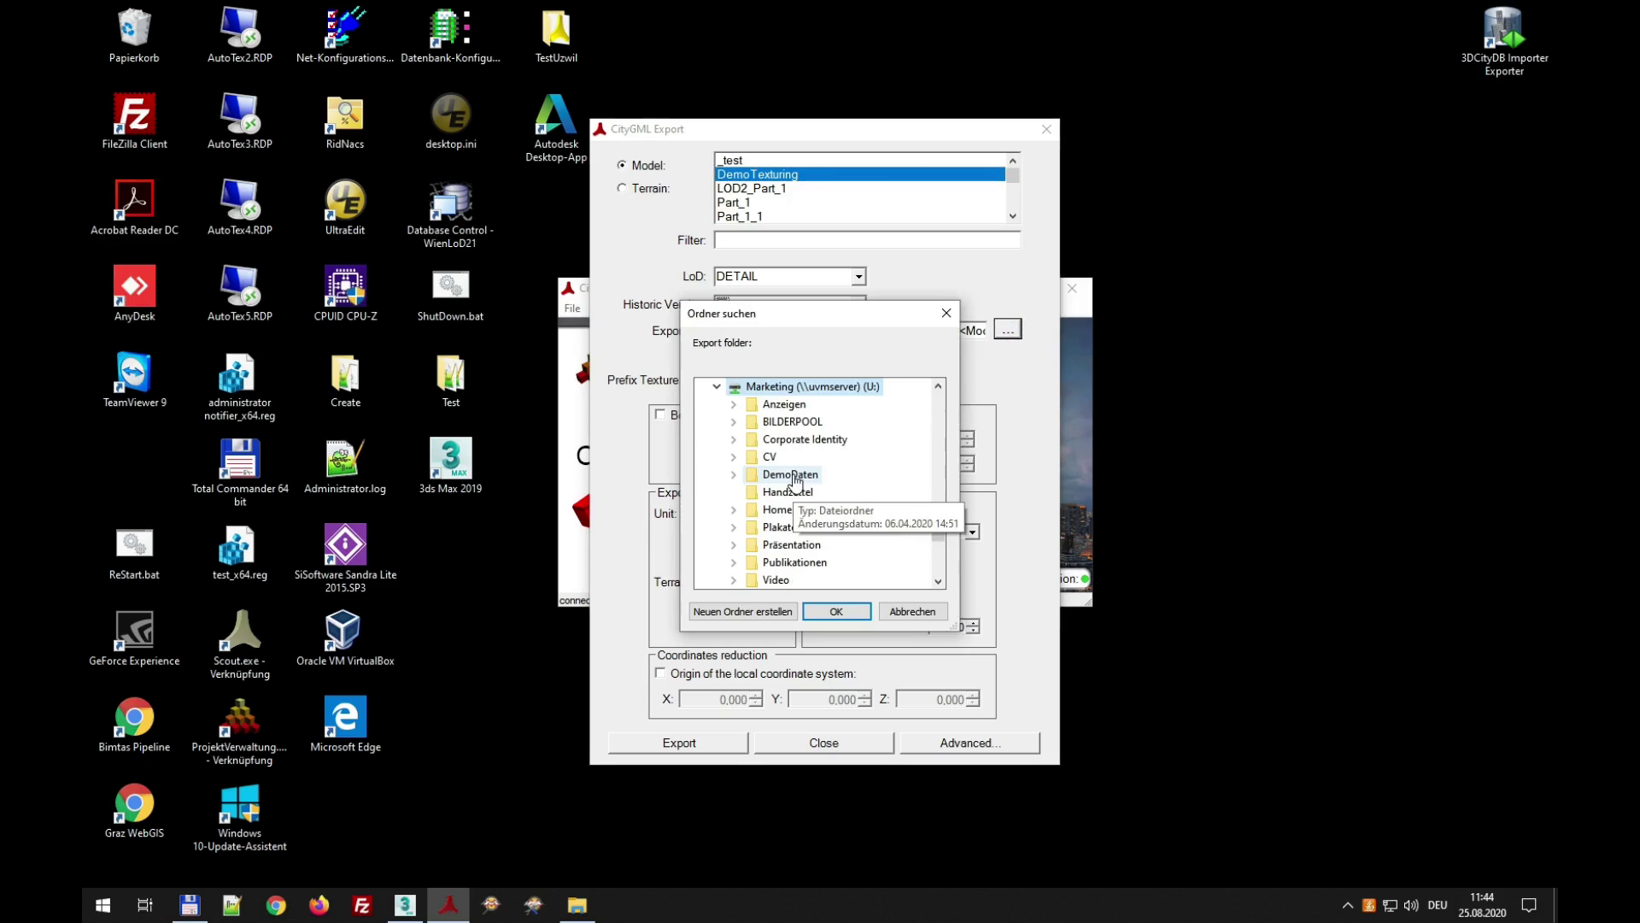
{"action": "left_click", "coordinate": [818, 492]}
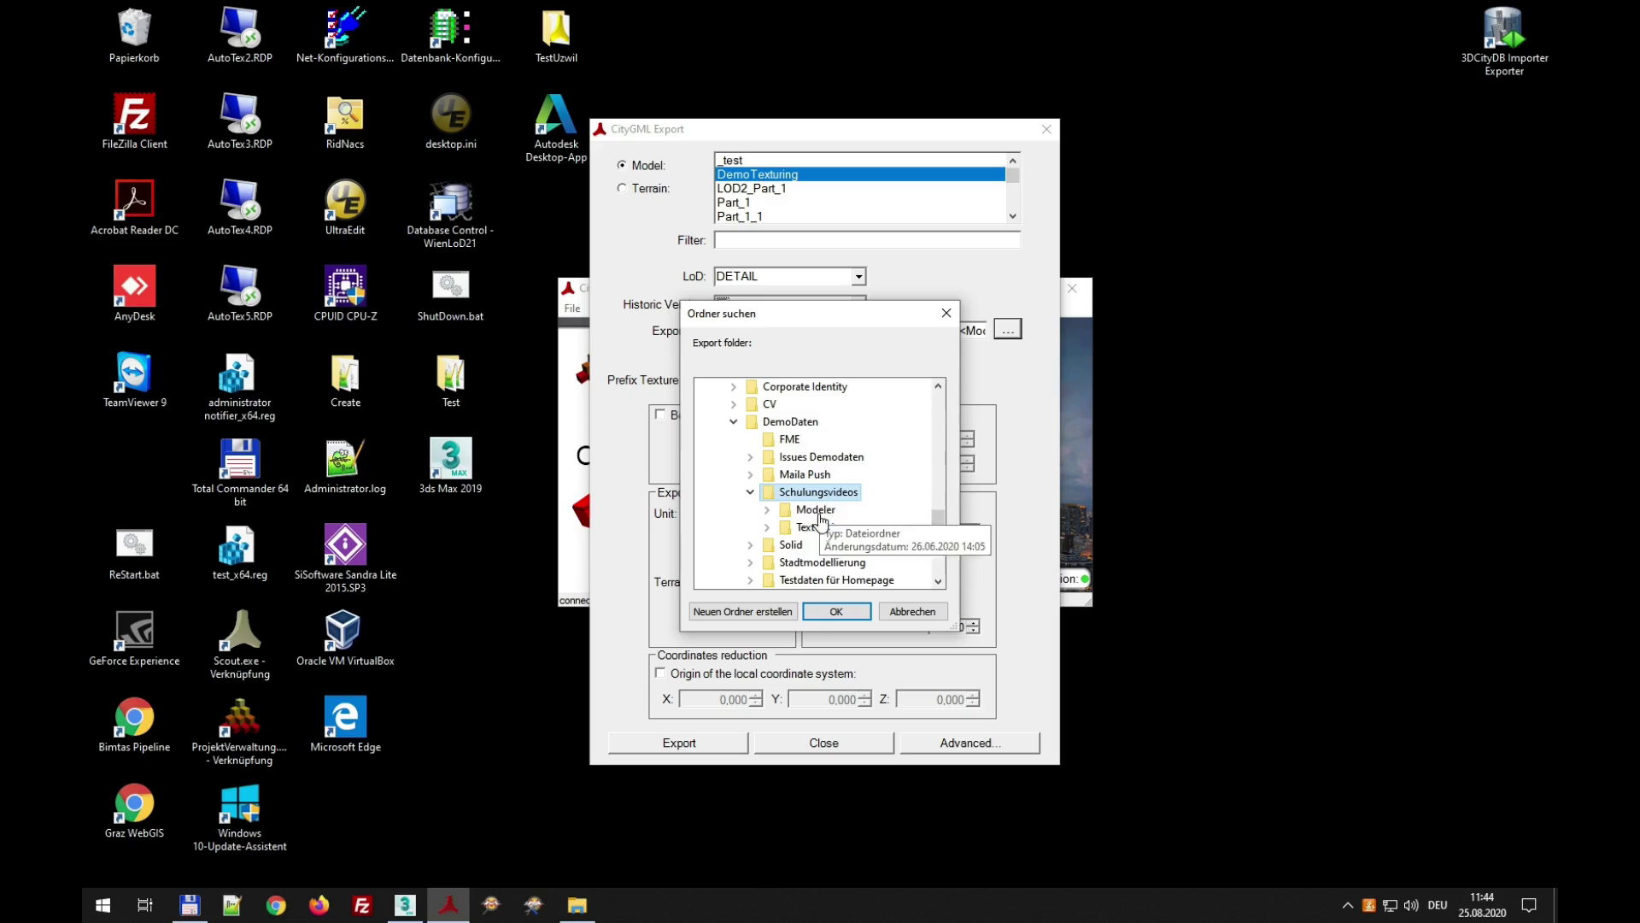
{"action": "left_click", "coordinate": [818, 528]}
{"action": "left_click", "coordinate": [836, 545]}
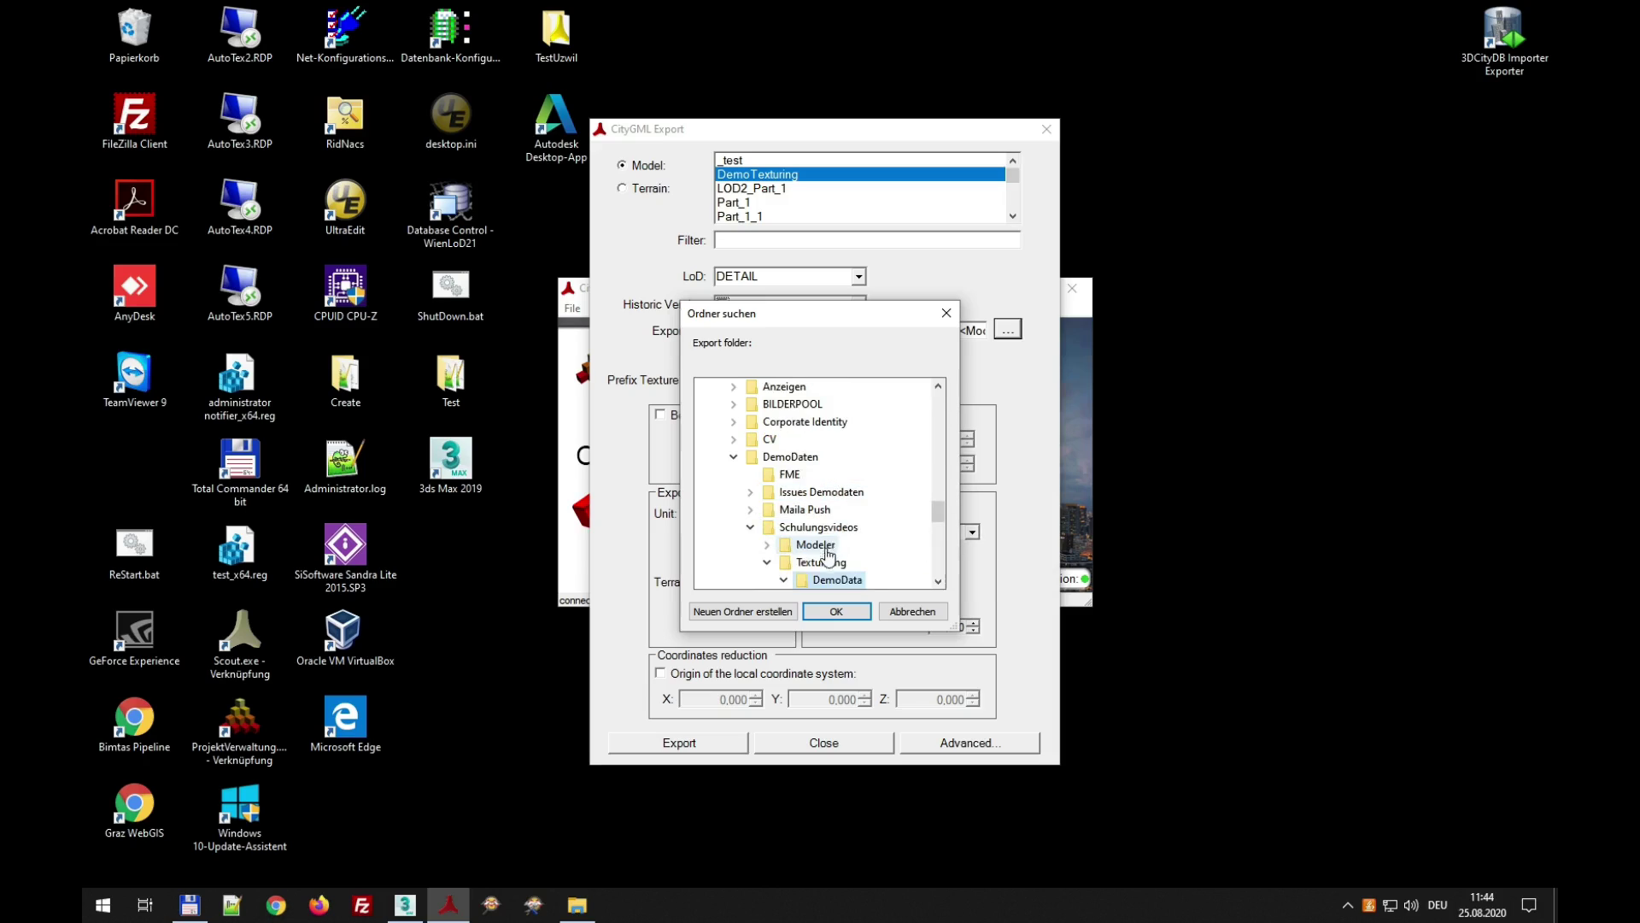
{"action": "left_click", "coordinate": [833, 612]}
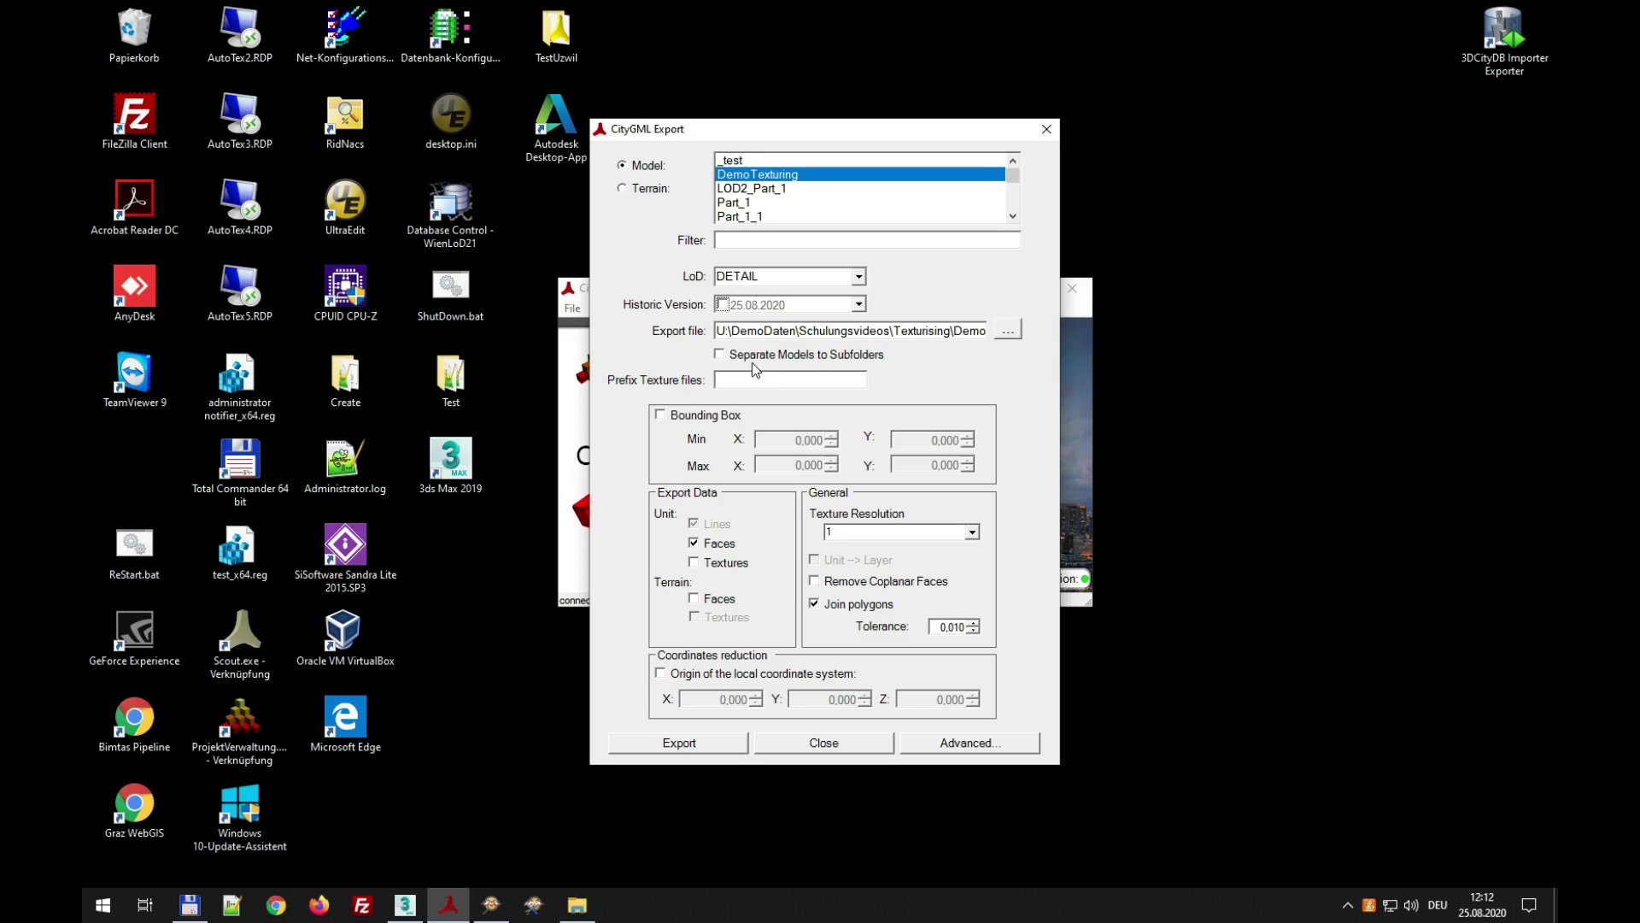
{"action": "left_click", "coordinate": [720, 355]}
- In the advanced export parameters, enable the building attributes LoD1 Height, LoD2 Eave Height, LoD2 Ridge Height and LoD2 Roof Area 3D
{"action": "left_click", "coordinate": [974, 745]}
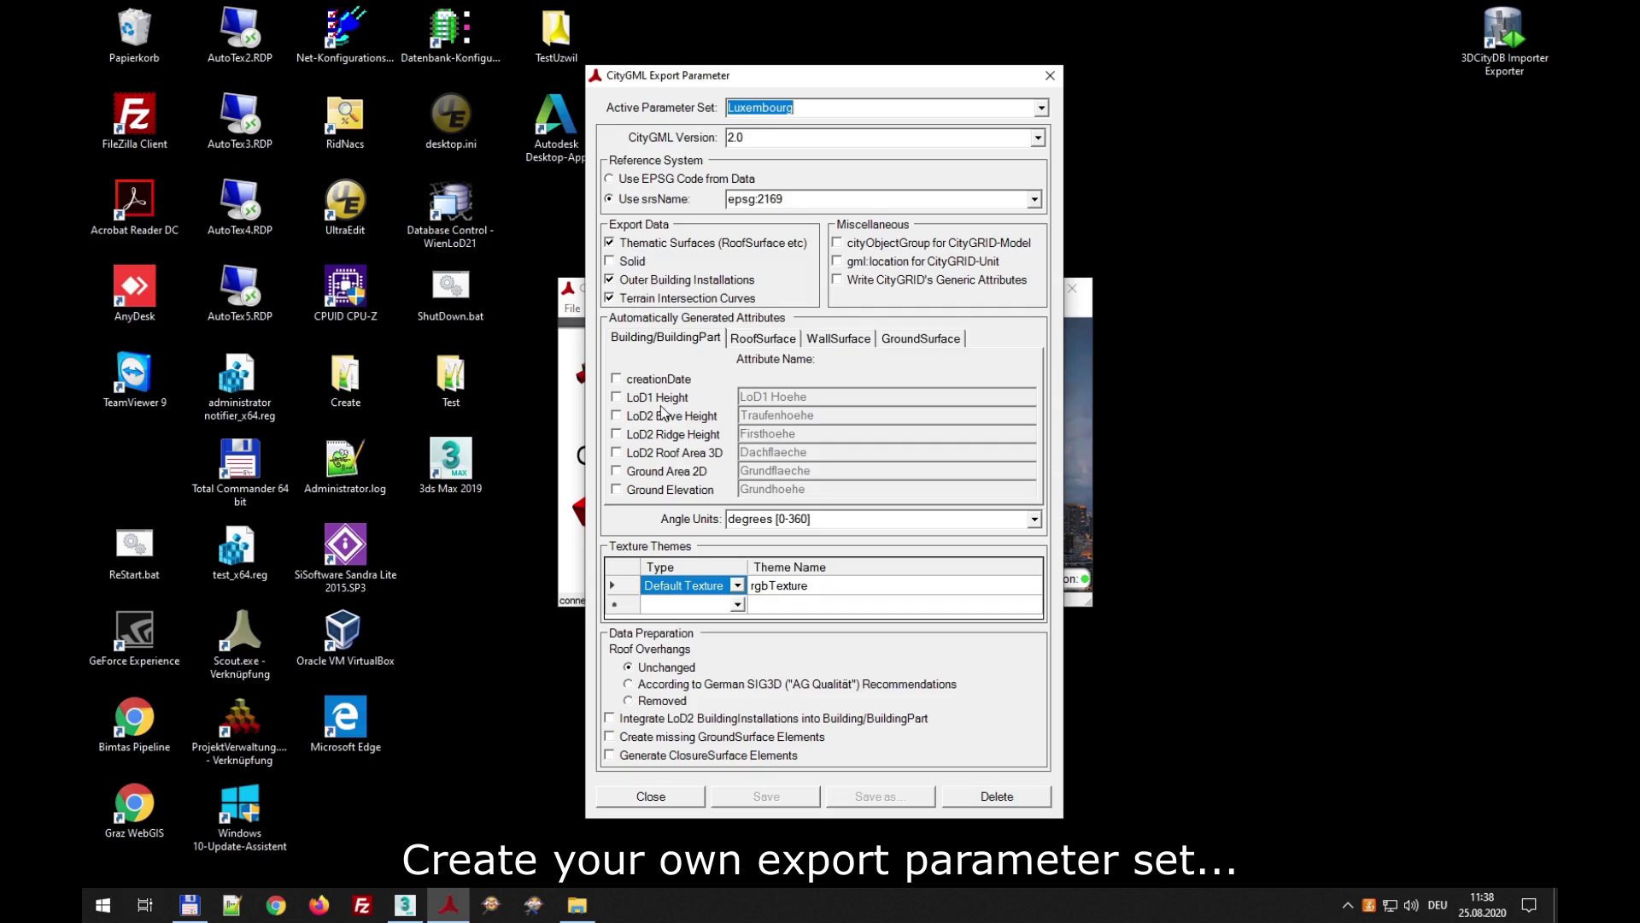
{"action": "left_click", "coordinate": [755, 342]}
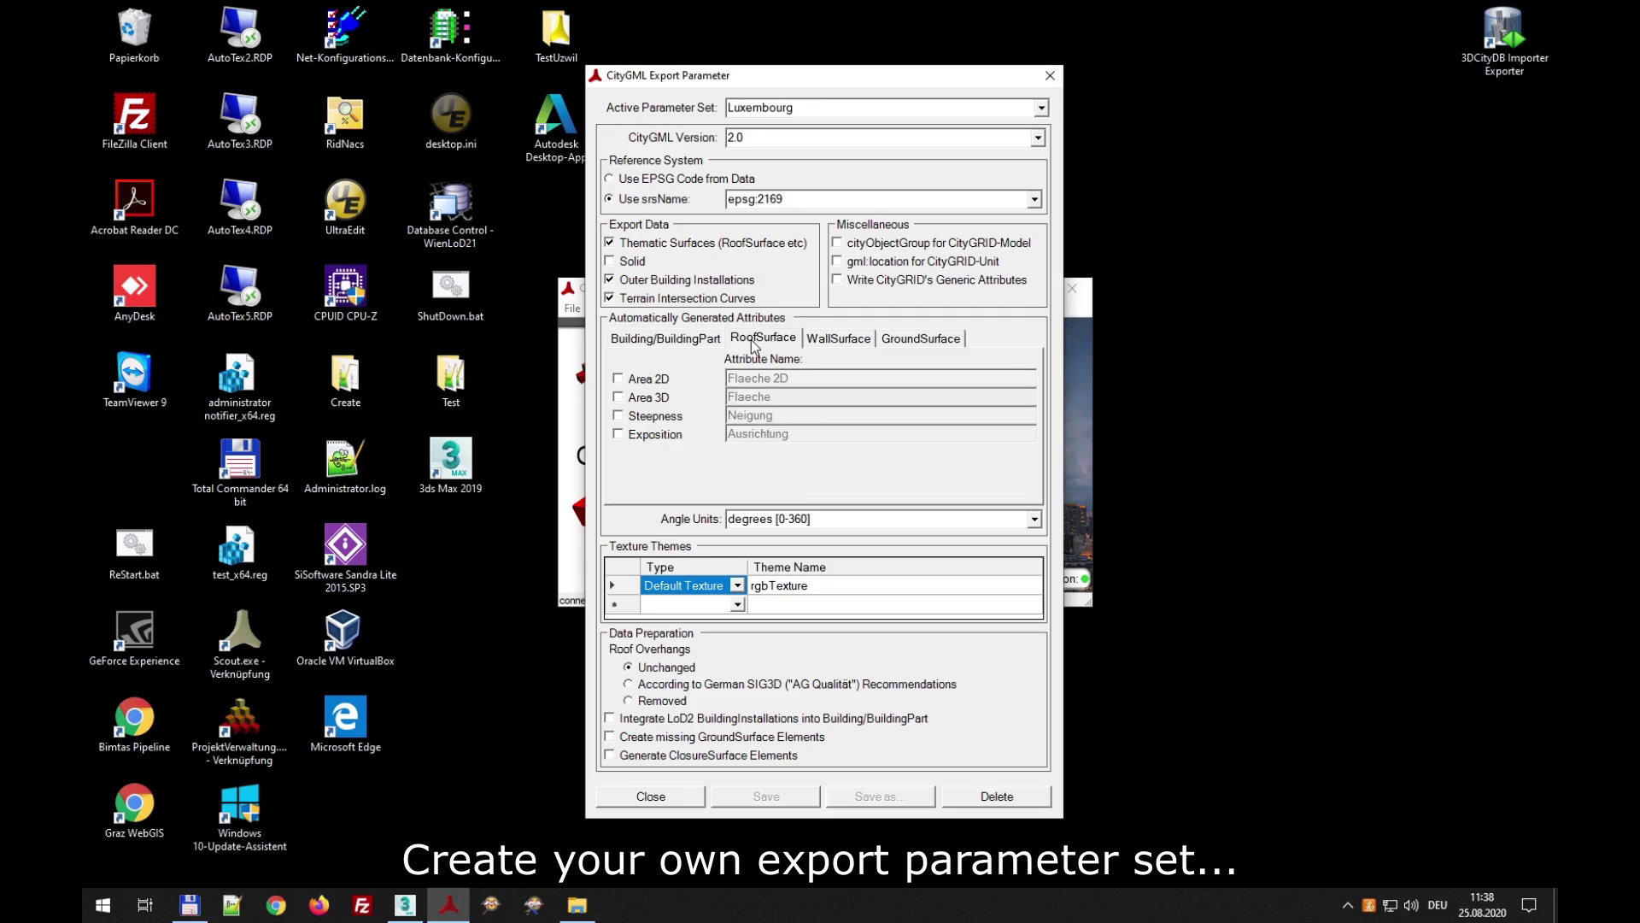
{"action": "left_click", "coordinate": [830, 345]}
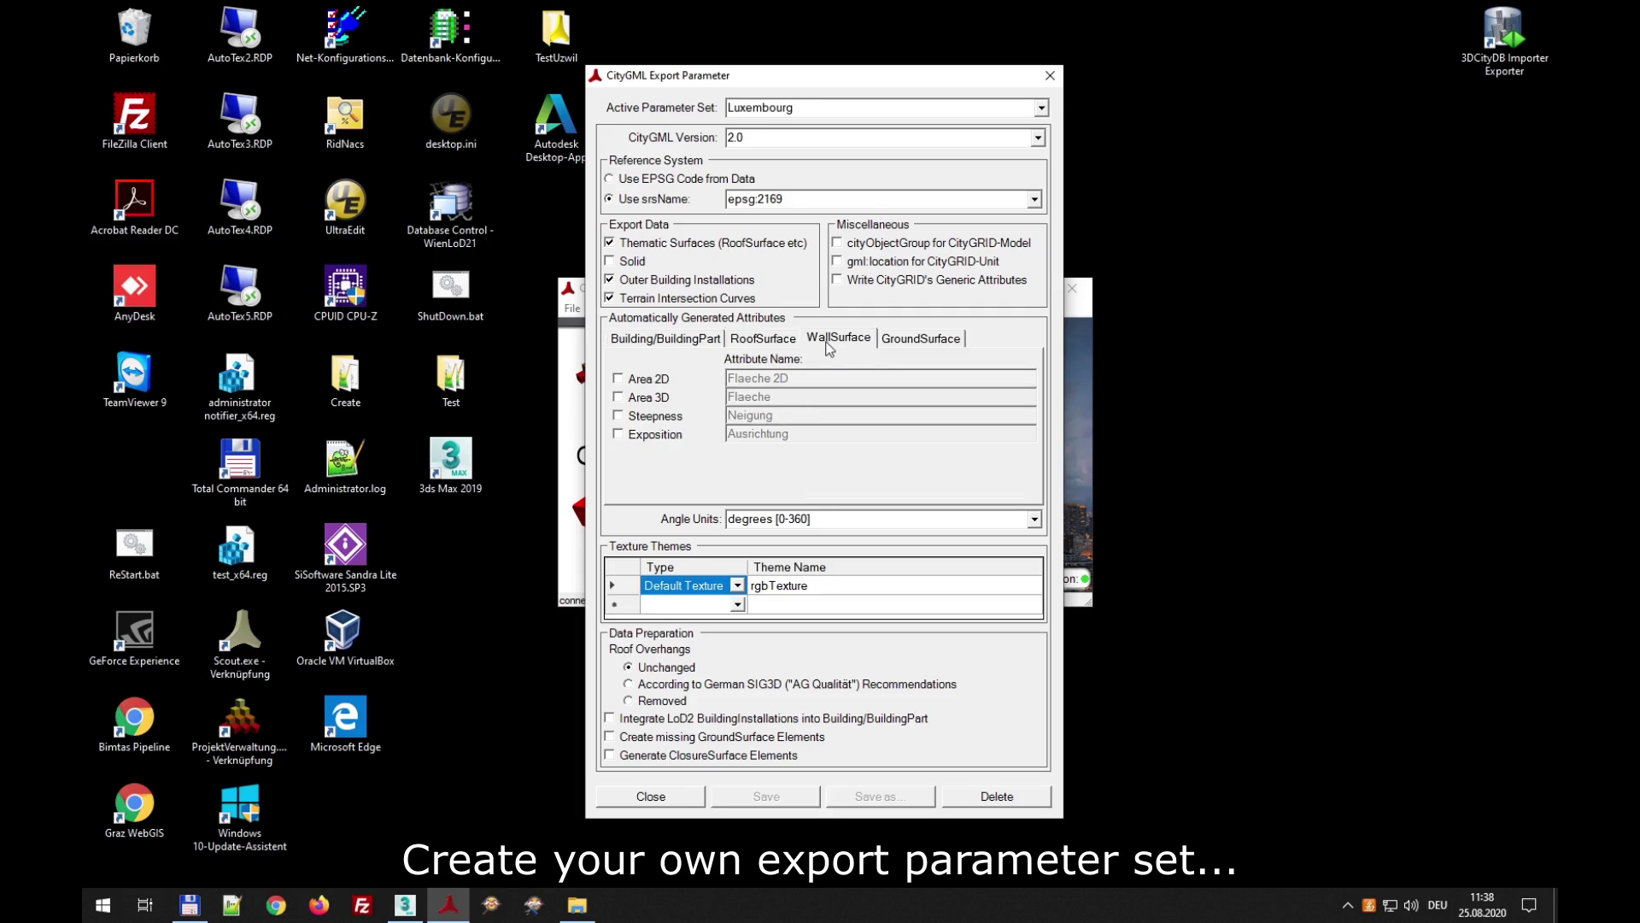
{"action": "left_click", "coordinate": [669, 343]}
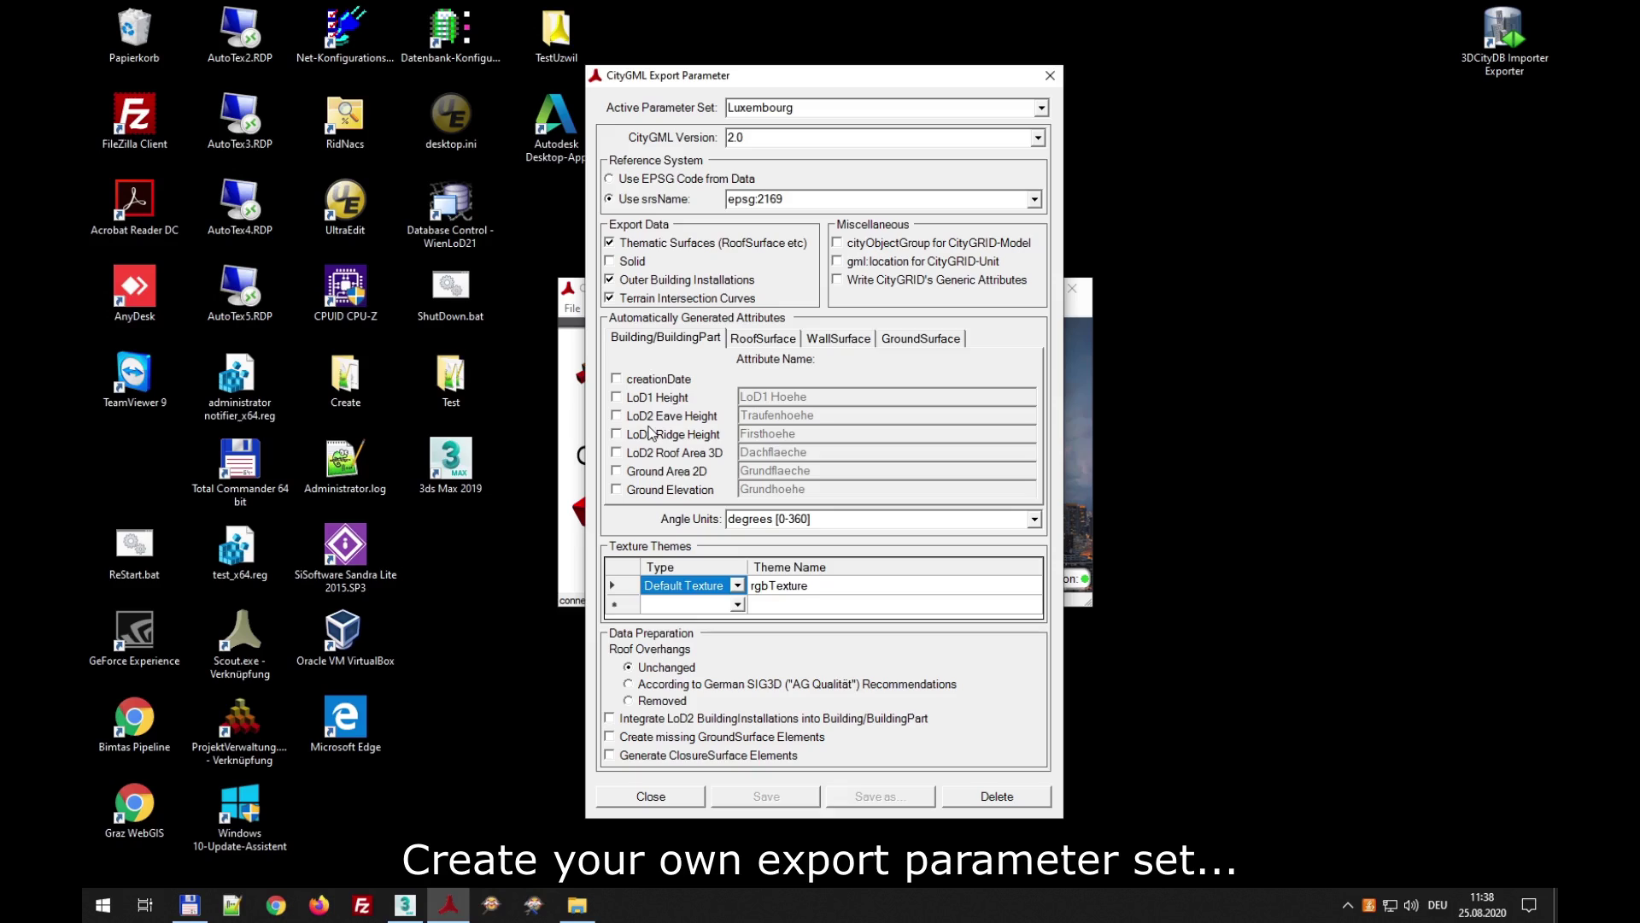
{"action": "left_click", "coordinate": [654, 398]}
{"action": "left_click", "coordinate": [656, 417]}
{"action": "left_click", "coordinate": [660, 435]}
{"action": "left_click", "coordinate": [663, 455]}
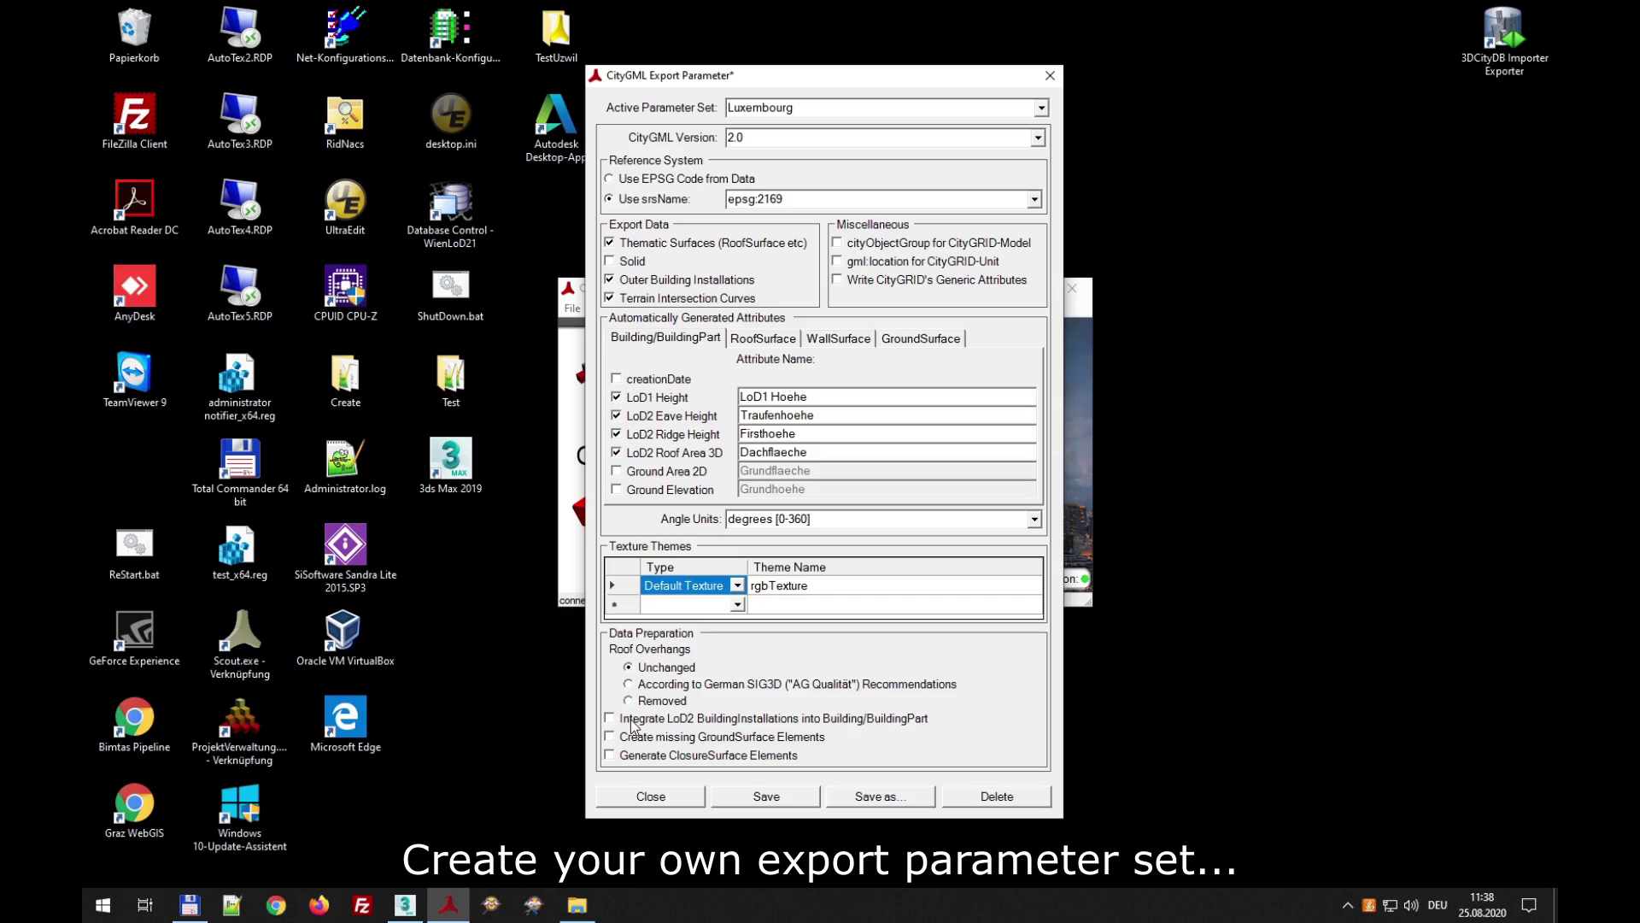
- Set roof overhangs to the German SIG3D recommendations and save the settings as a new parameter set named Texture_test
{"action": "left_click", "coordinate": [660, 686]}
{"action": "left_click", "coordinate": [882, 796]}
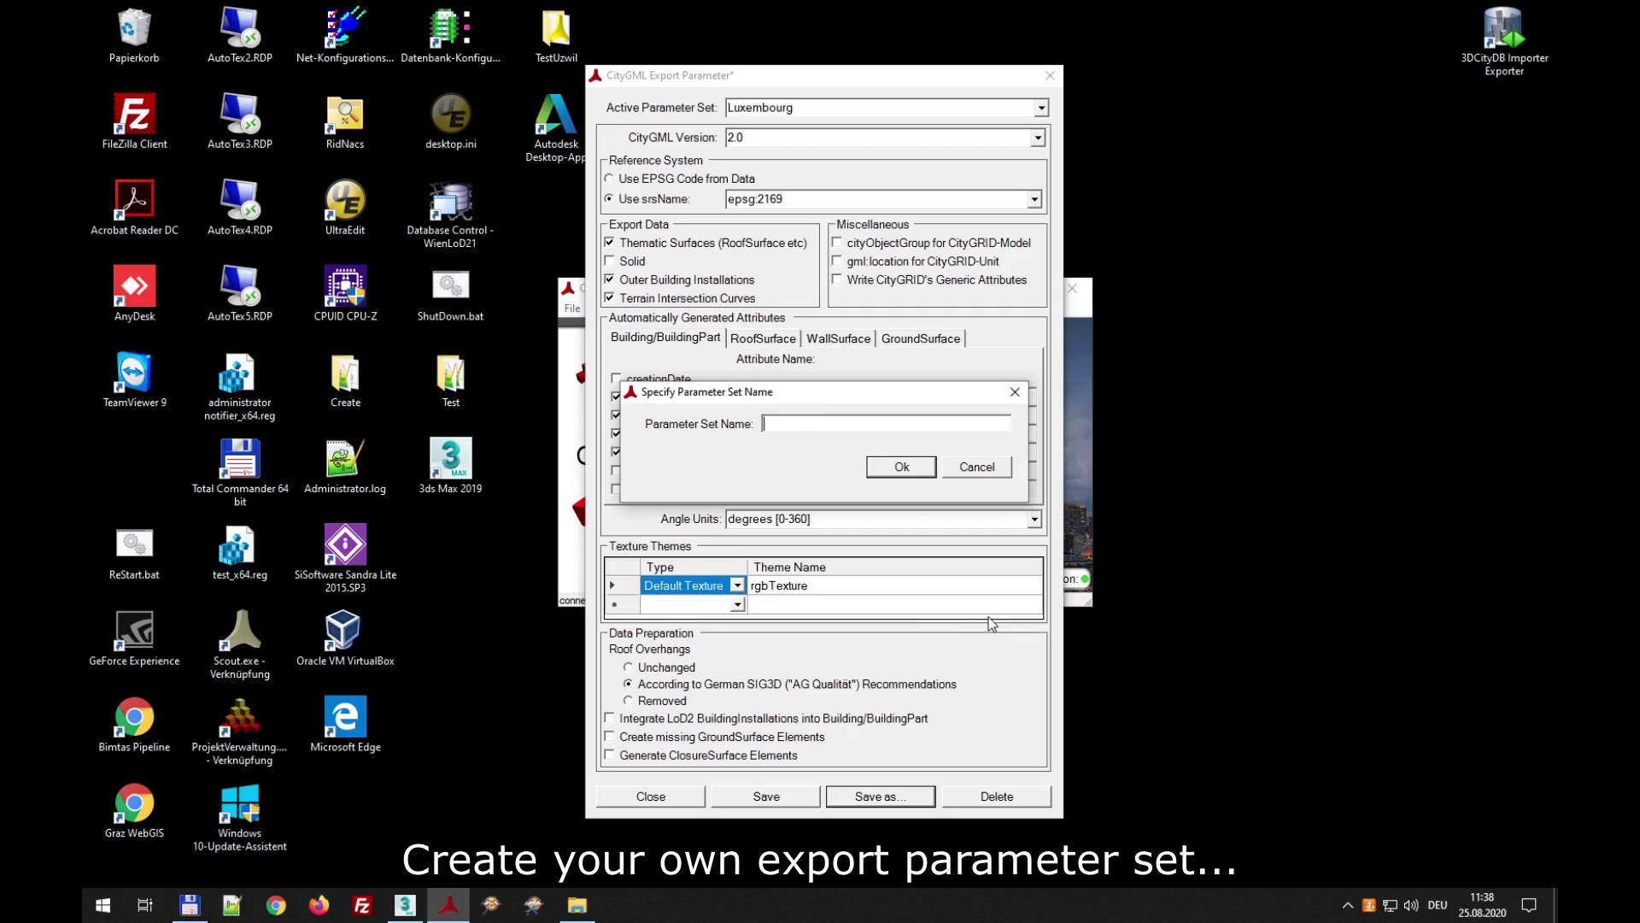
{"action": "type", "text": "Texture_test"}
{"action": "left_click", "coordinate": [874, 473]}
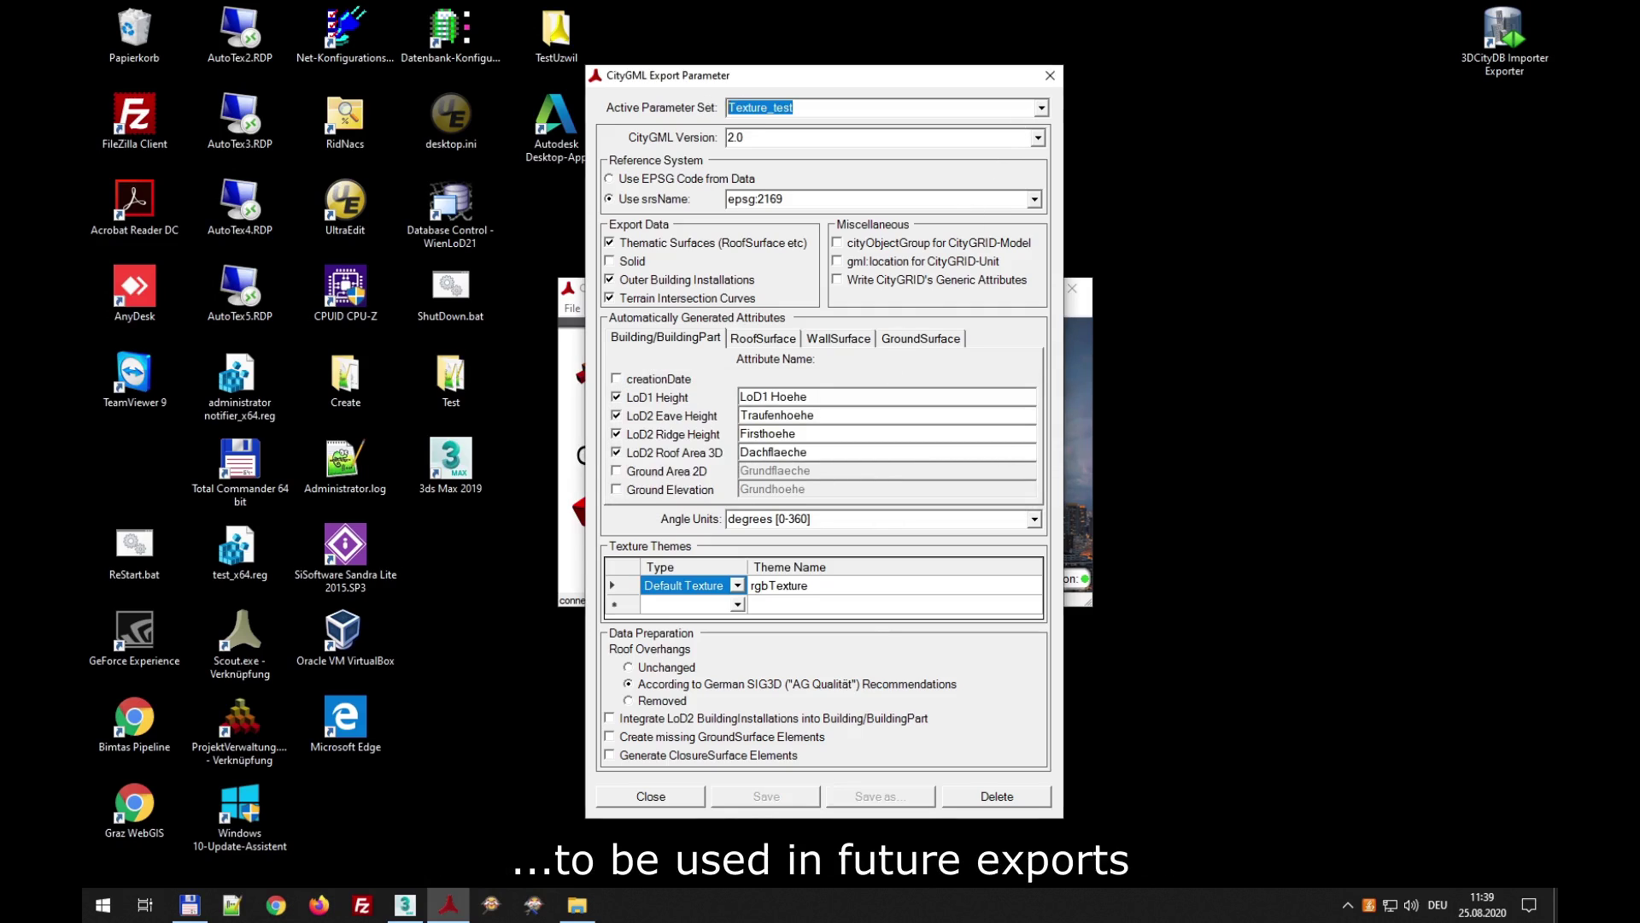
- Choose Texture_test as the active parameter set and close the CityGML export parameters
{"action": "left_click", "coordinate": [1042, 107]}
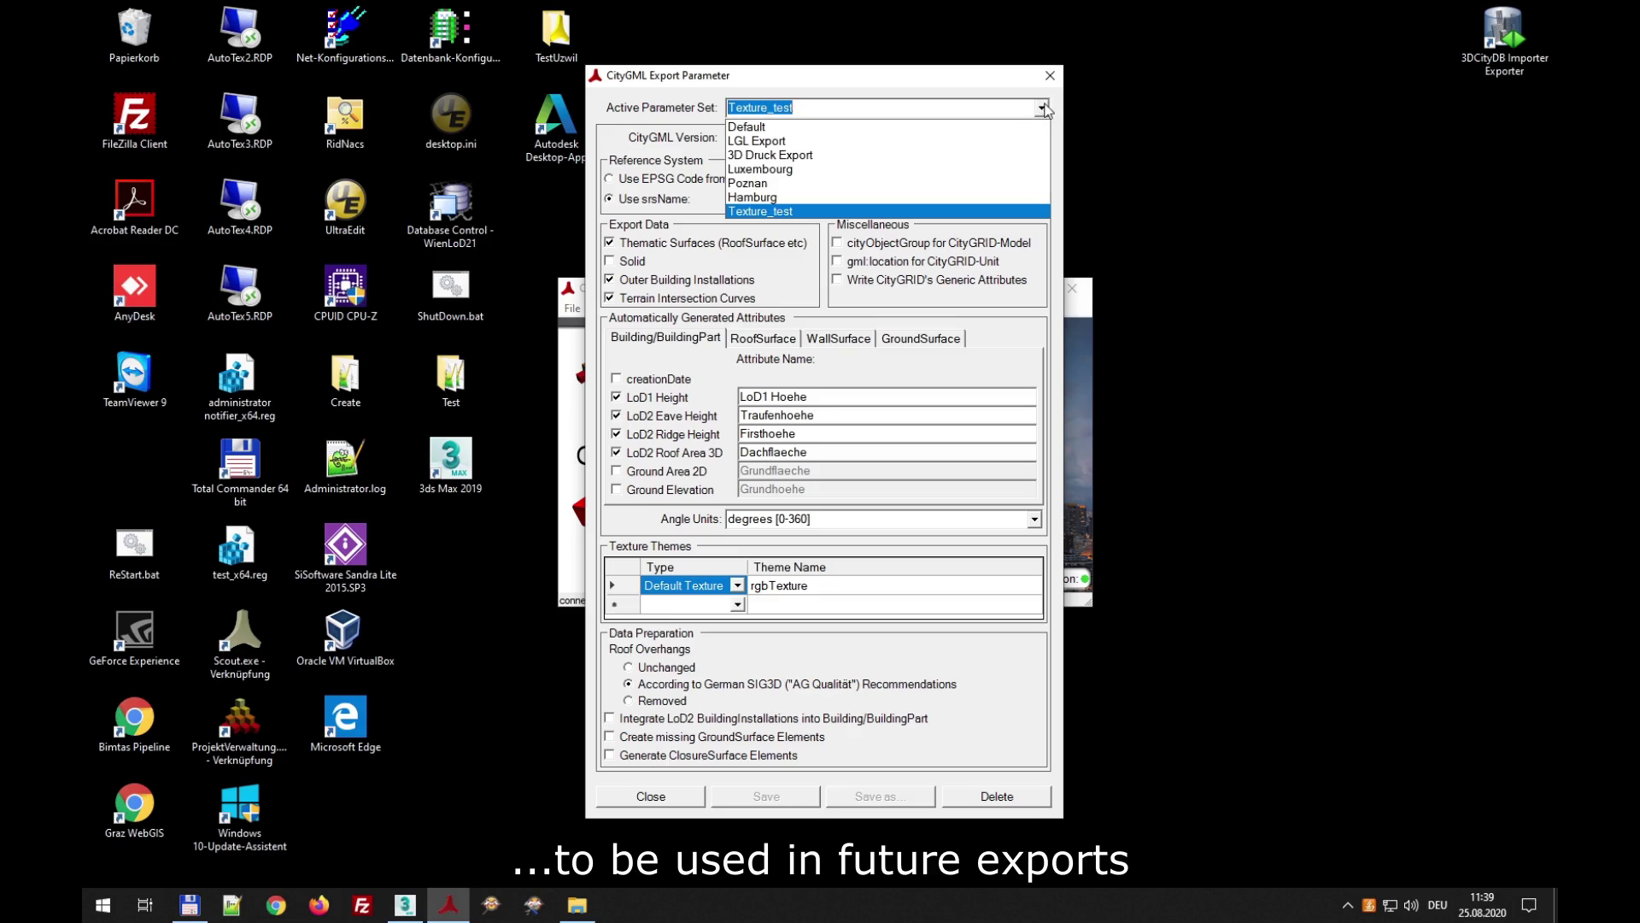
{"action": "left_click", "coordinate": [788, 214]}
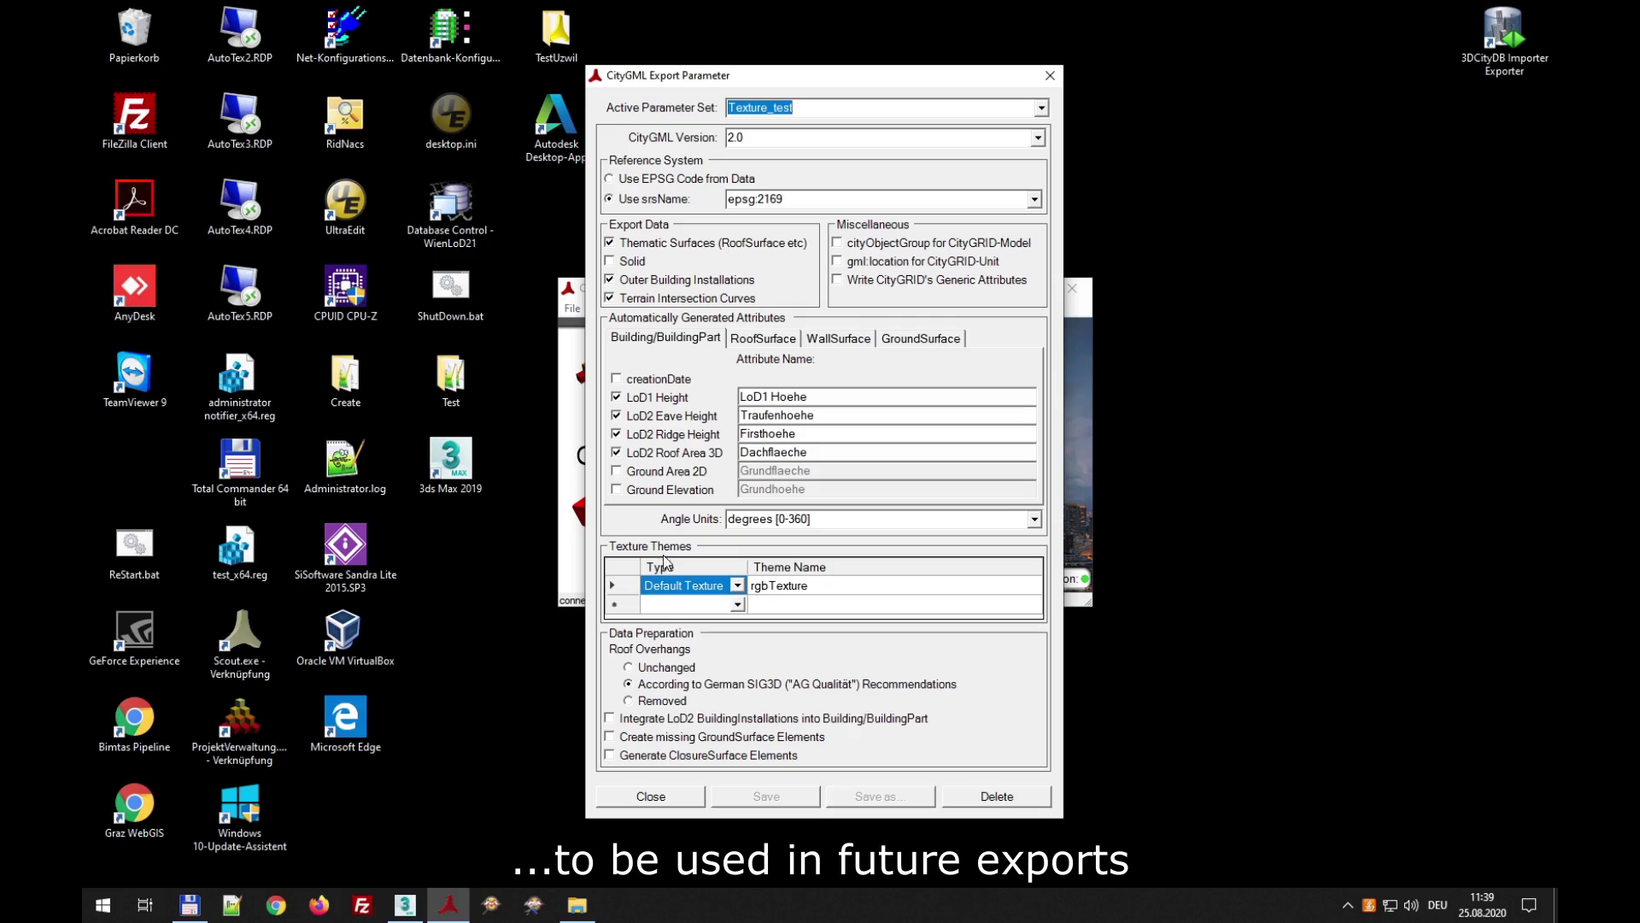
{"action": "left_click", "coordinate": [655, 796]}
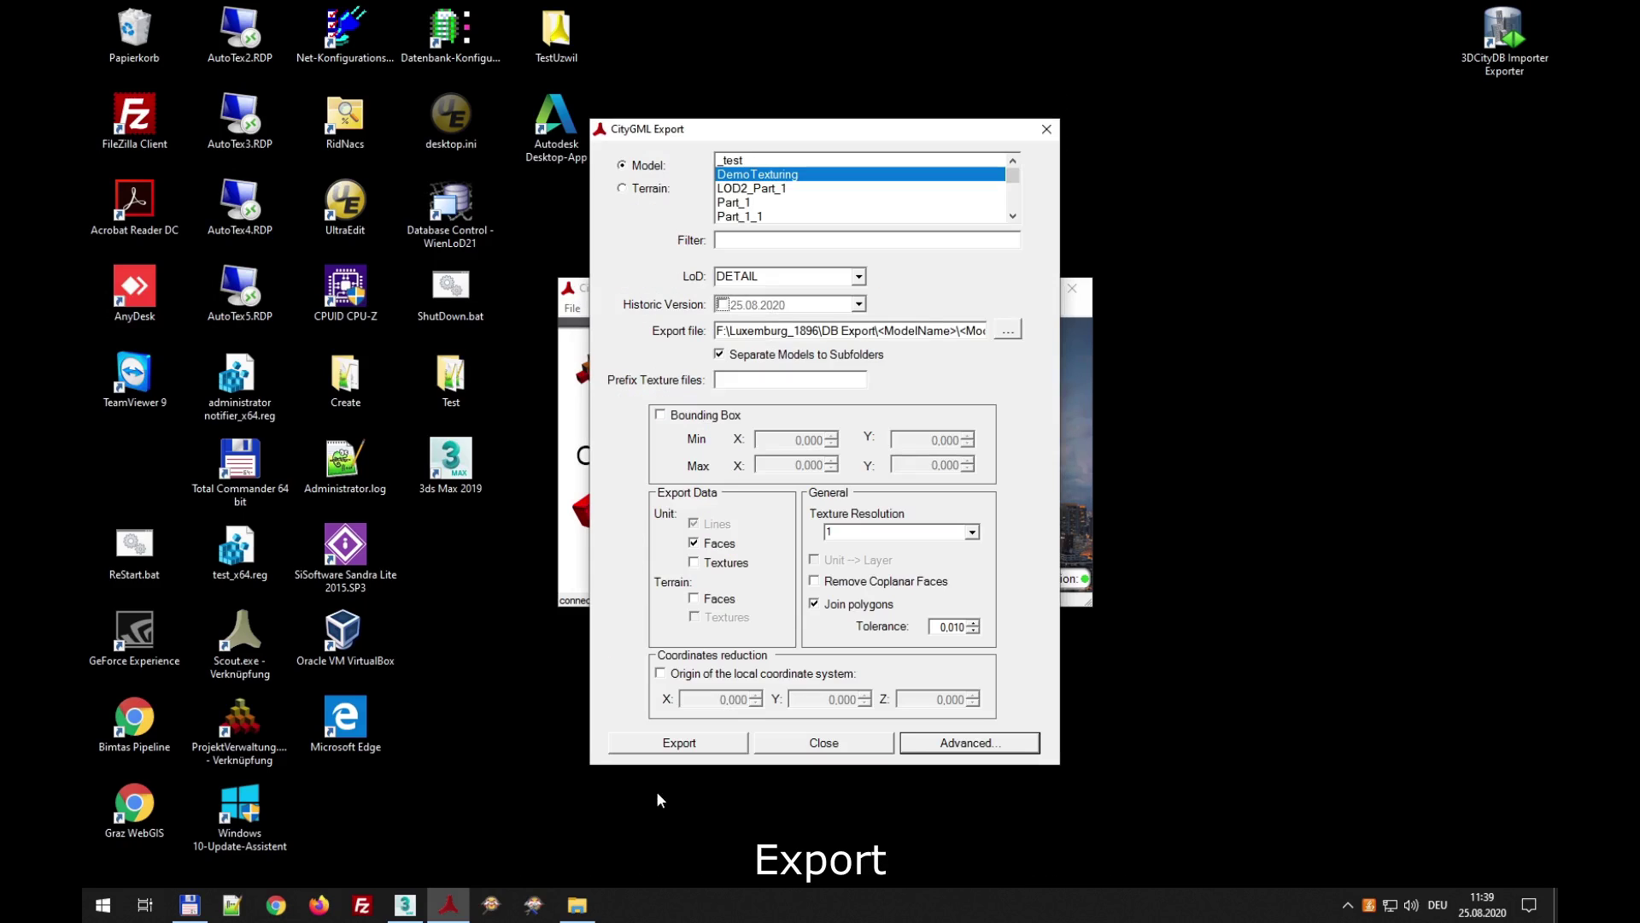
- Export the DemoTexturing model to CityGML with unit faces and textures, and close the export dialog
{"action": "left_click", "coordinate": [692, 743]}
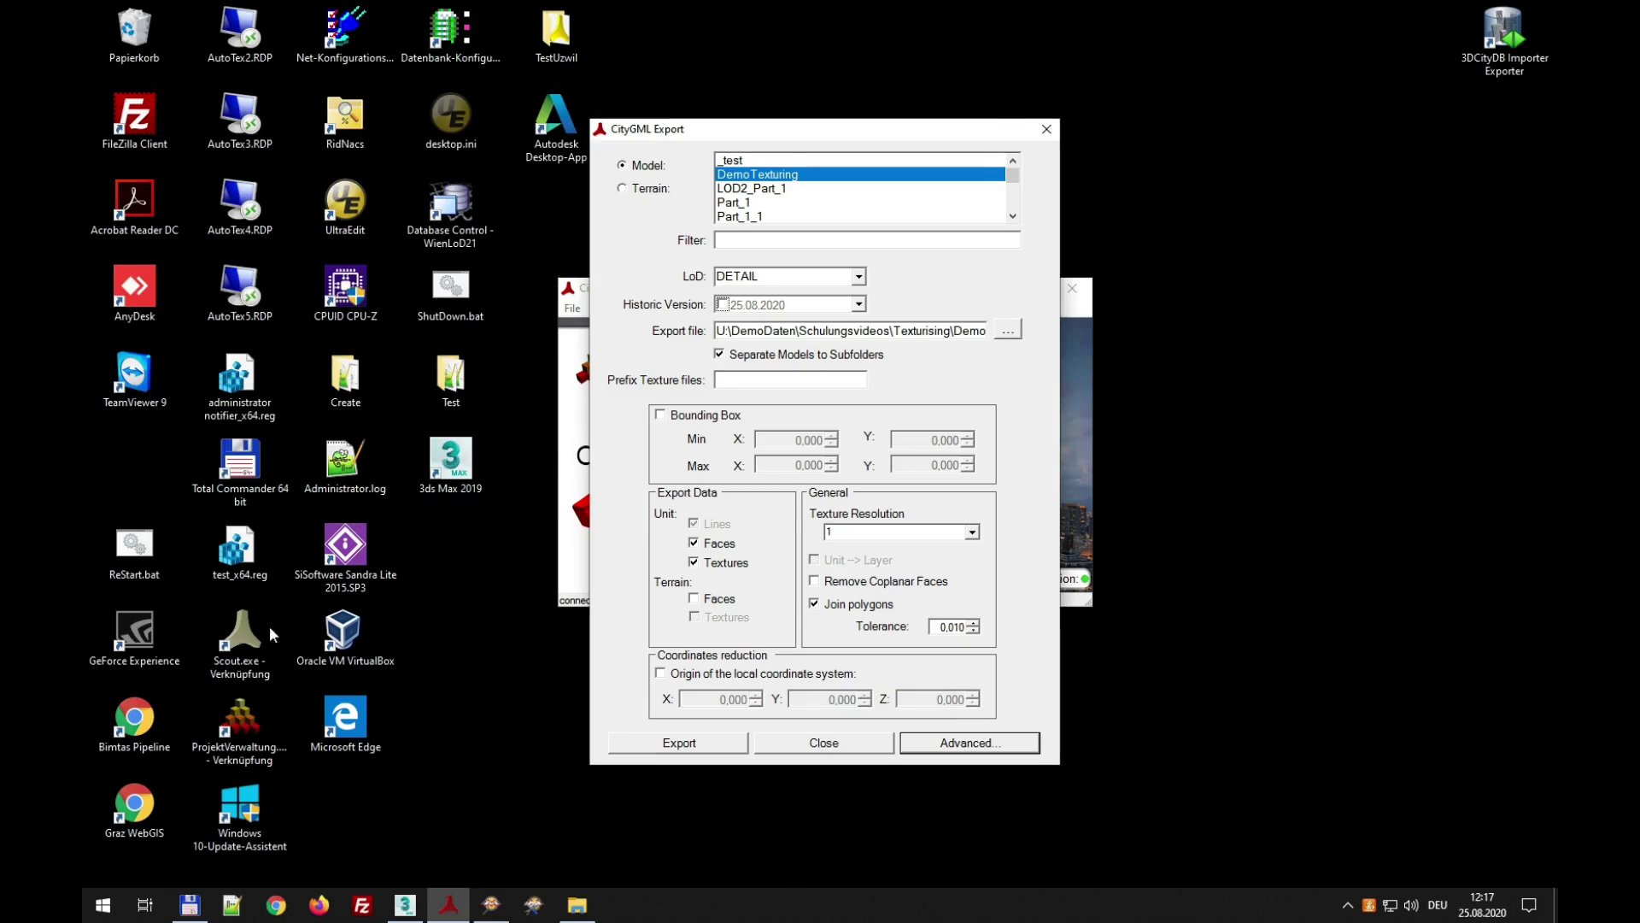
{"action": "left_click", "coordinate": [822, 745]}
{"action": "left_click", "coordinate": [822, 743]}
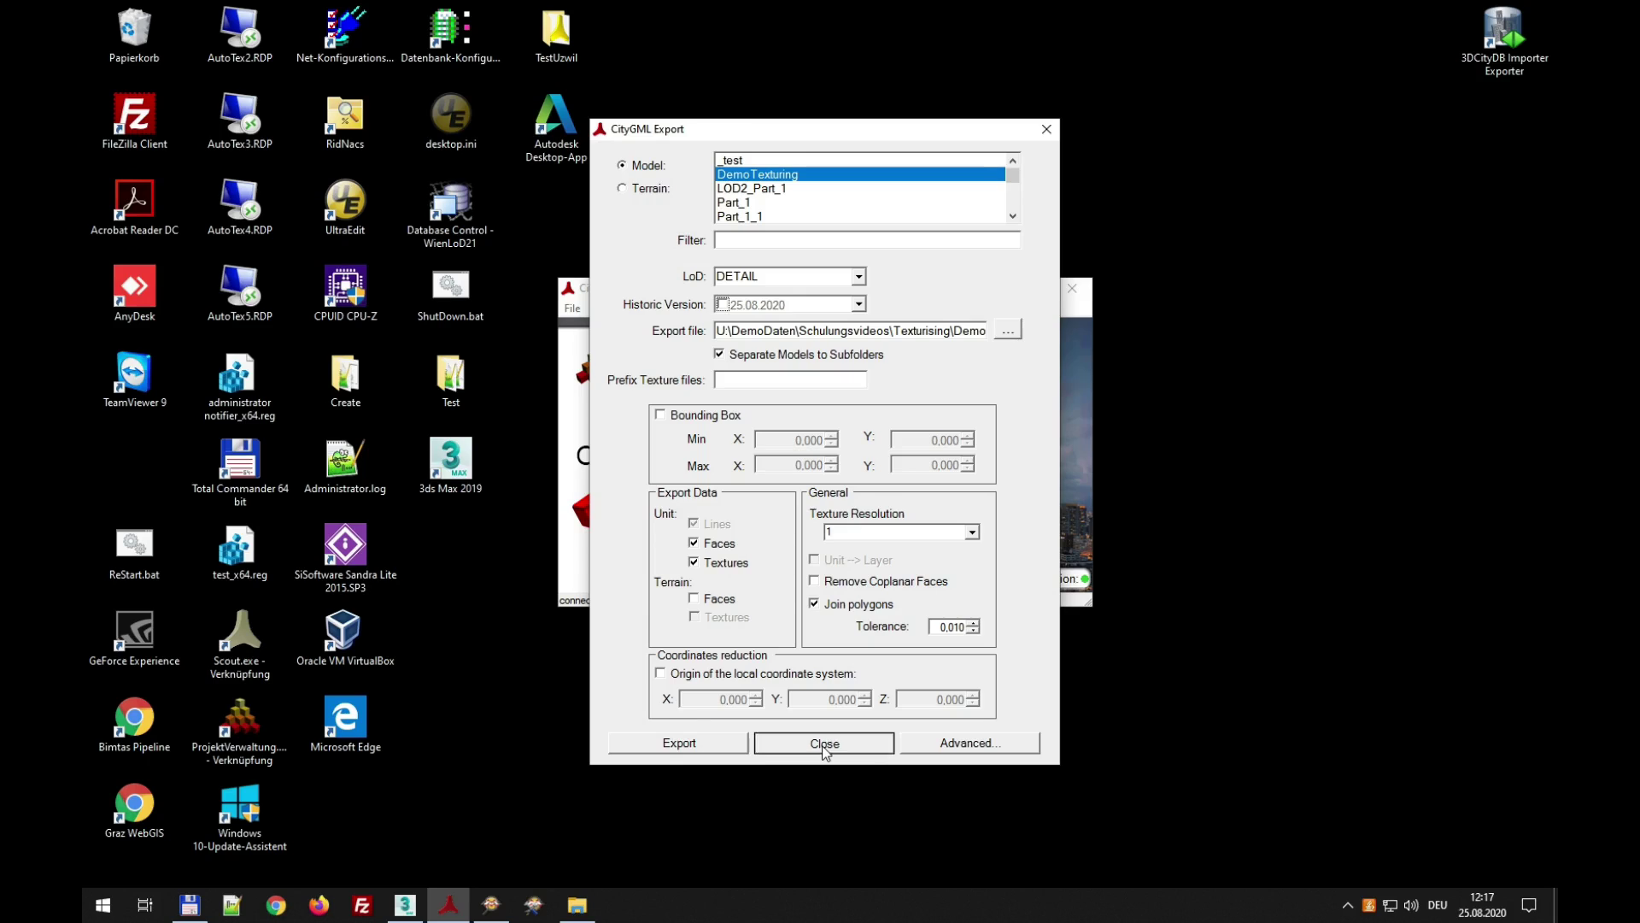
- Switch to File Explorer and check the exported GML file and texture images in the DemoTexturing folder
{"action": "left_click", "coordinate": [579, 899]}
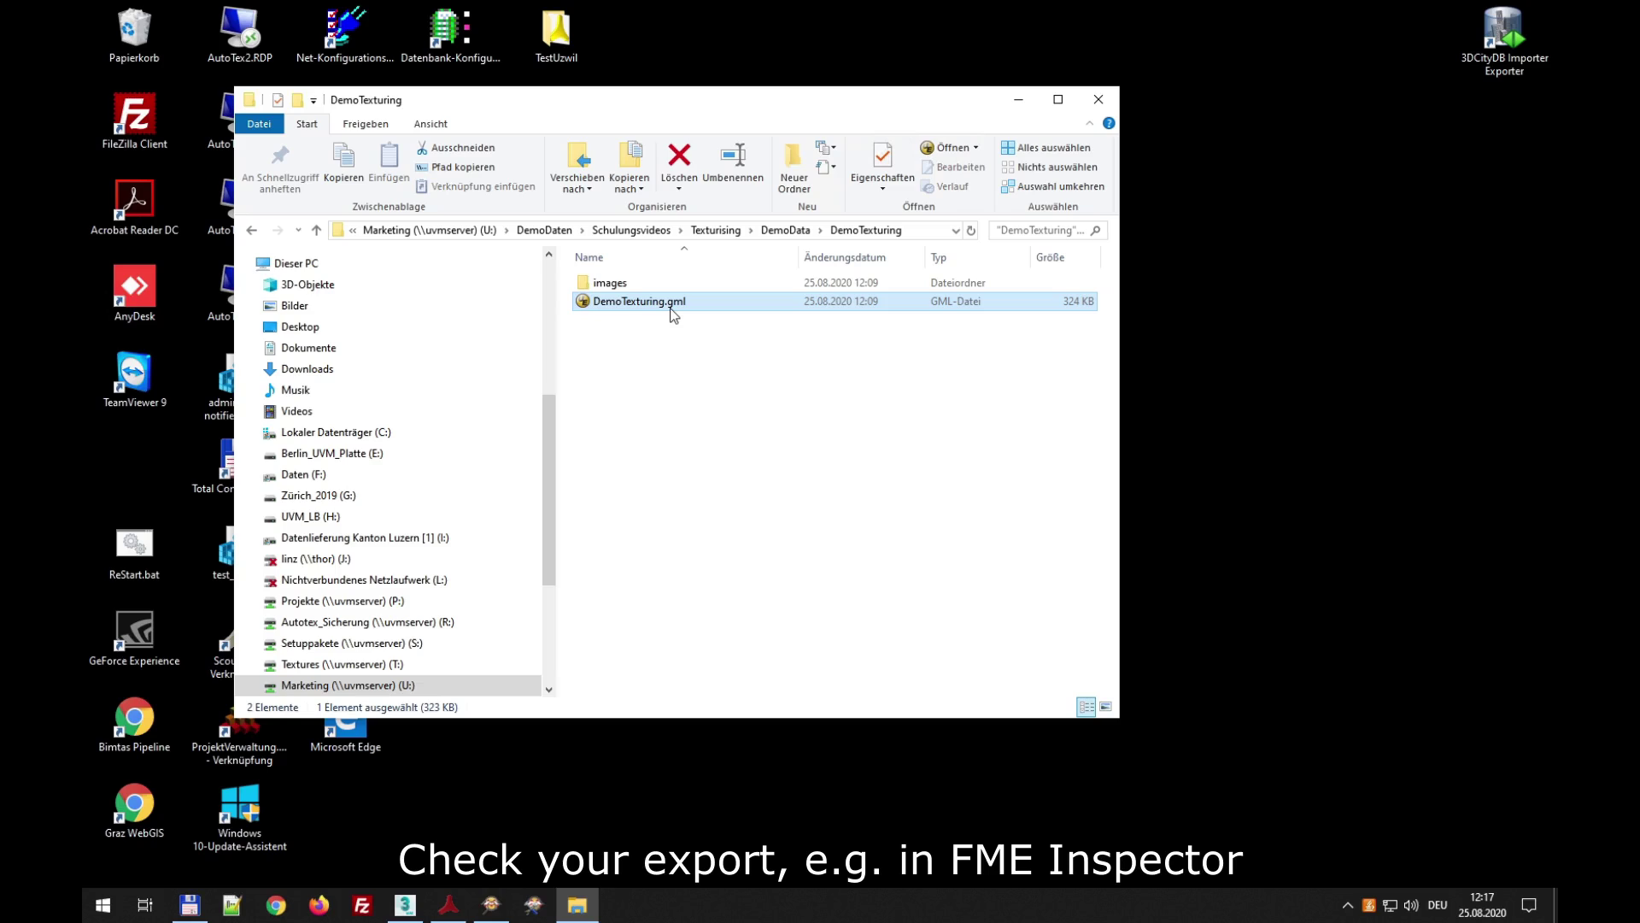
{"action": "double_click", "coordinate": [627, 282]}
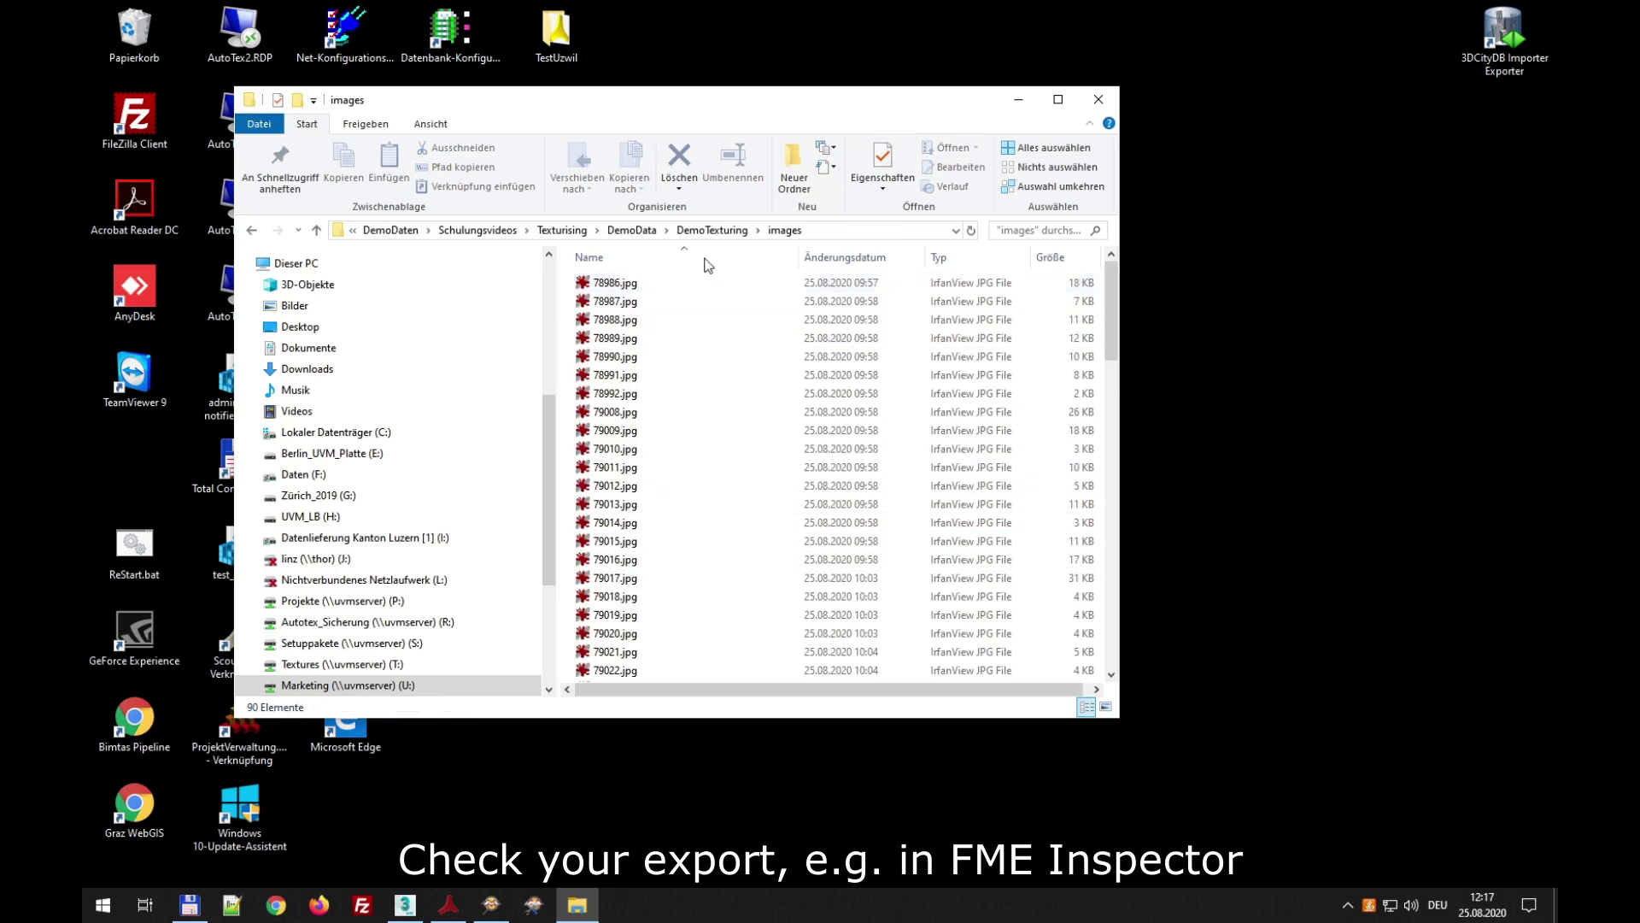
{"action": "left_click", "coordinate": [712, 230]}
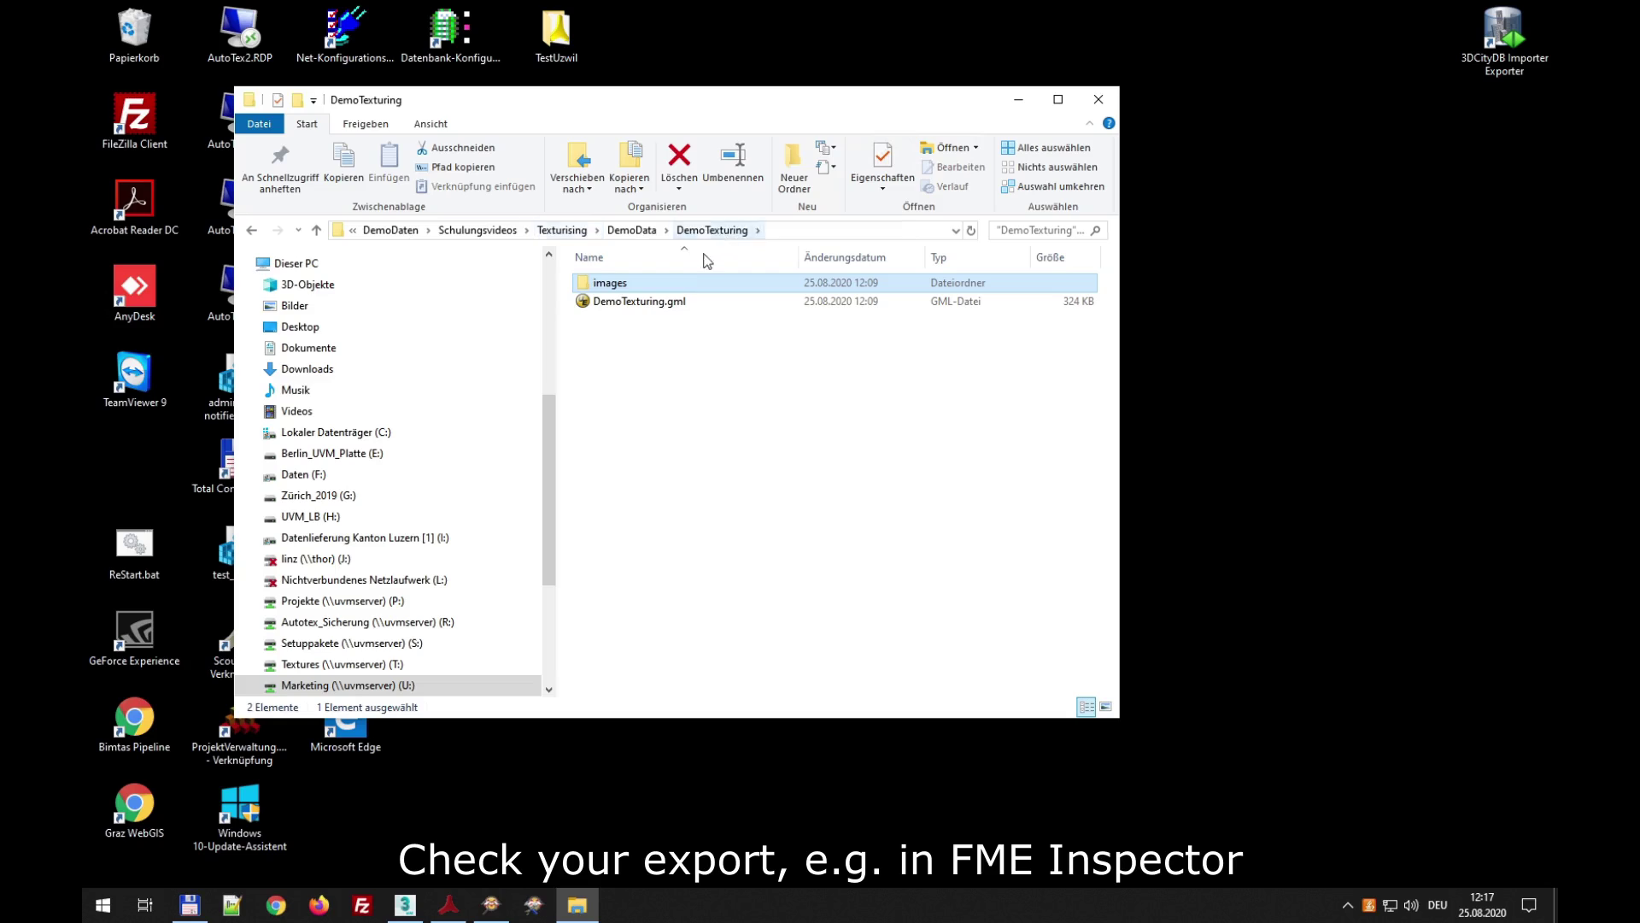
- Switch to FME Data Inspector and inspect the exported DemoTexturing buildings in 3D from an oblique angle
{"action": "left_click", "coordinate": [492, 905]}
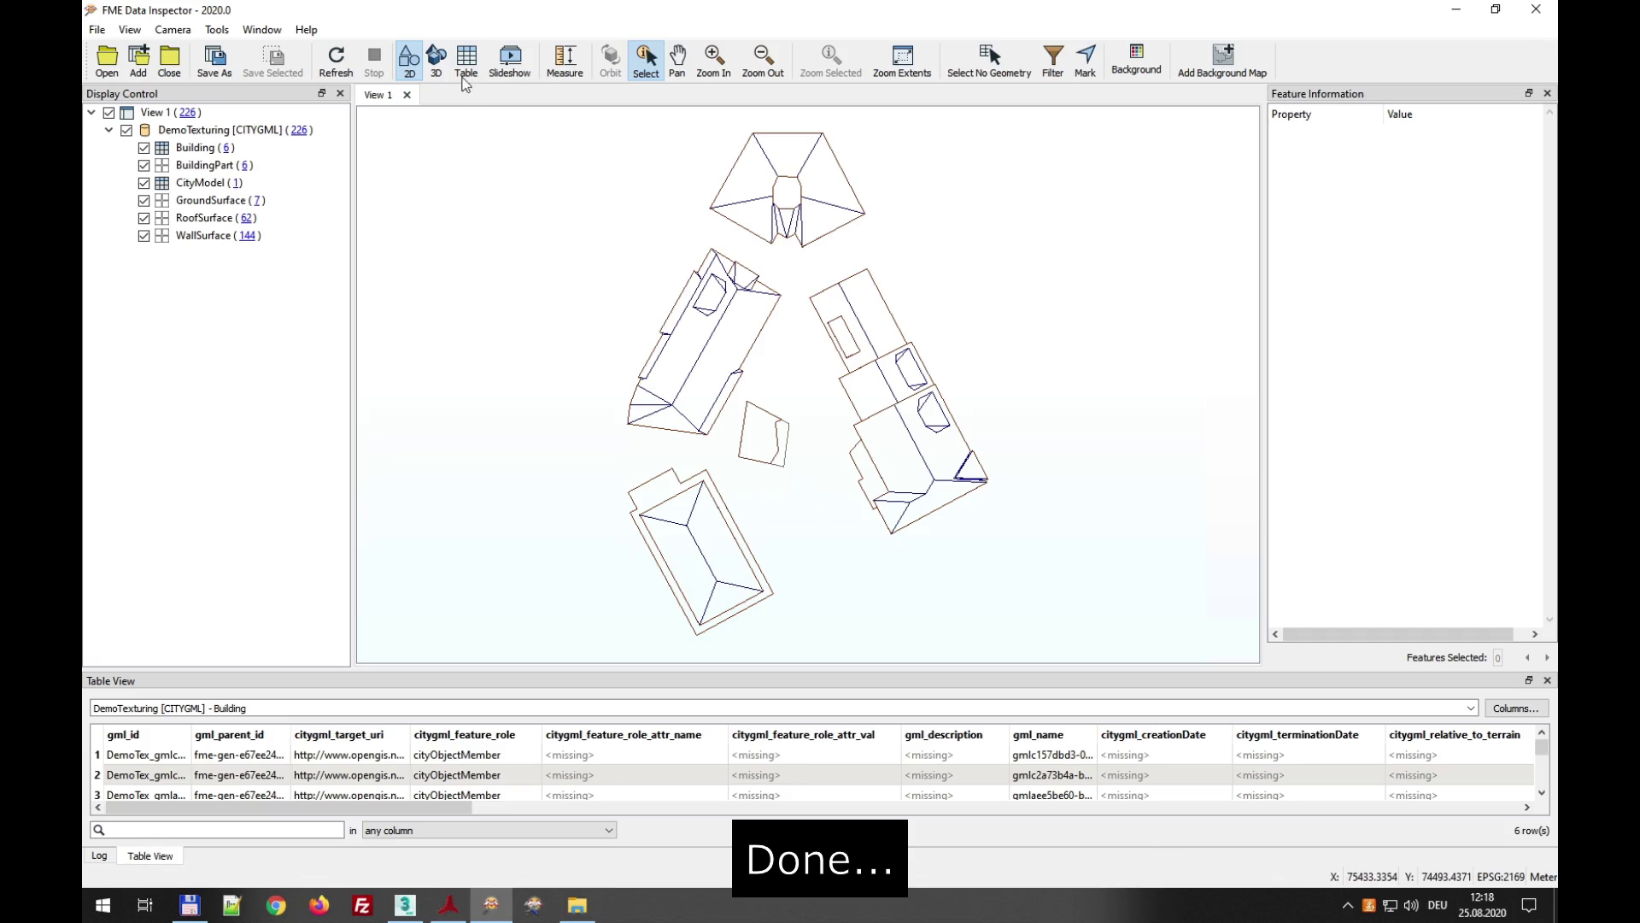
{"action": "left_click", "coordinate": [439, 70]}
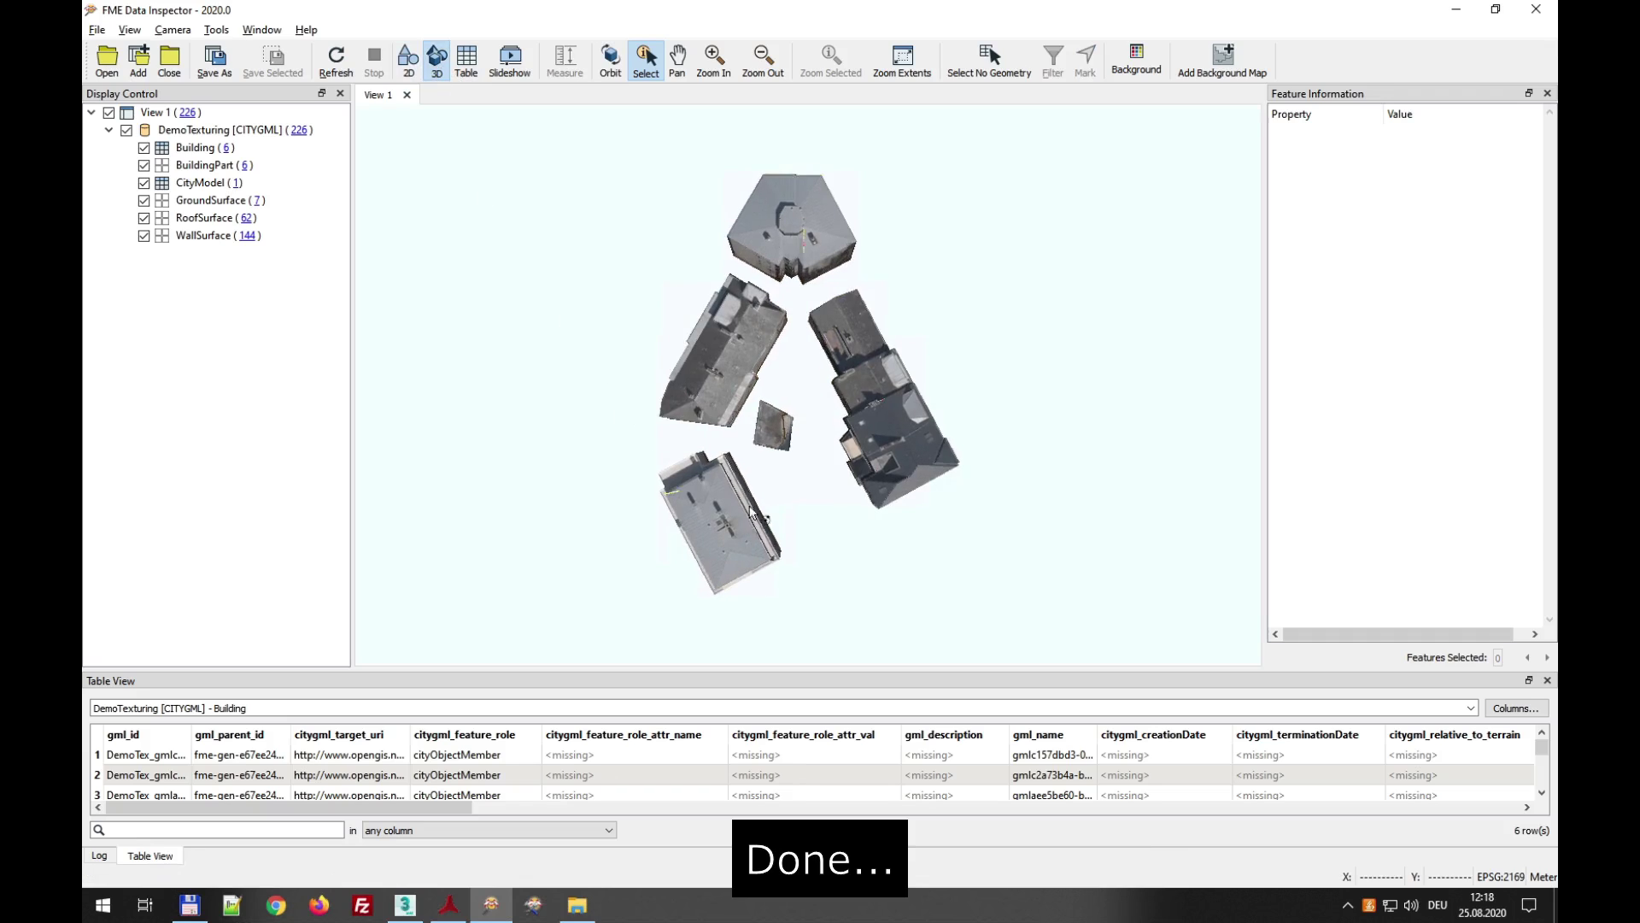
{"action": "middle_click_drag", "start_coordinate": [750, 513], "coordinate": [838, 351]}
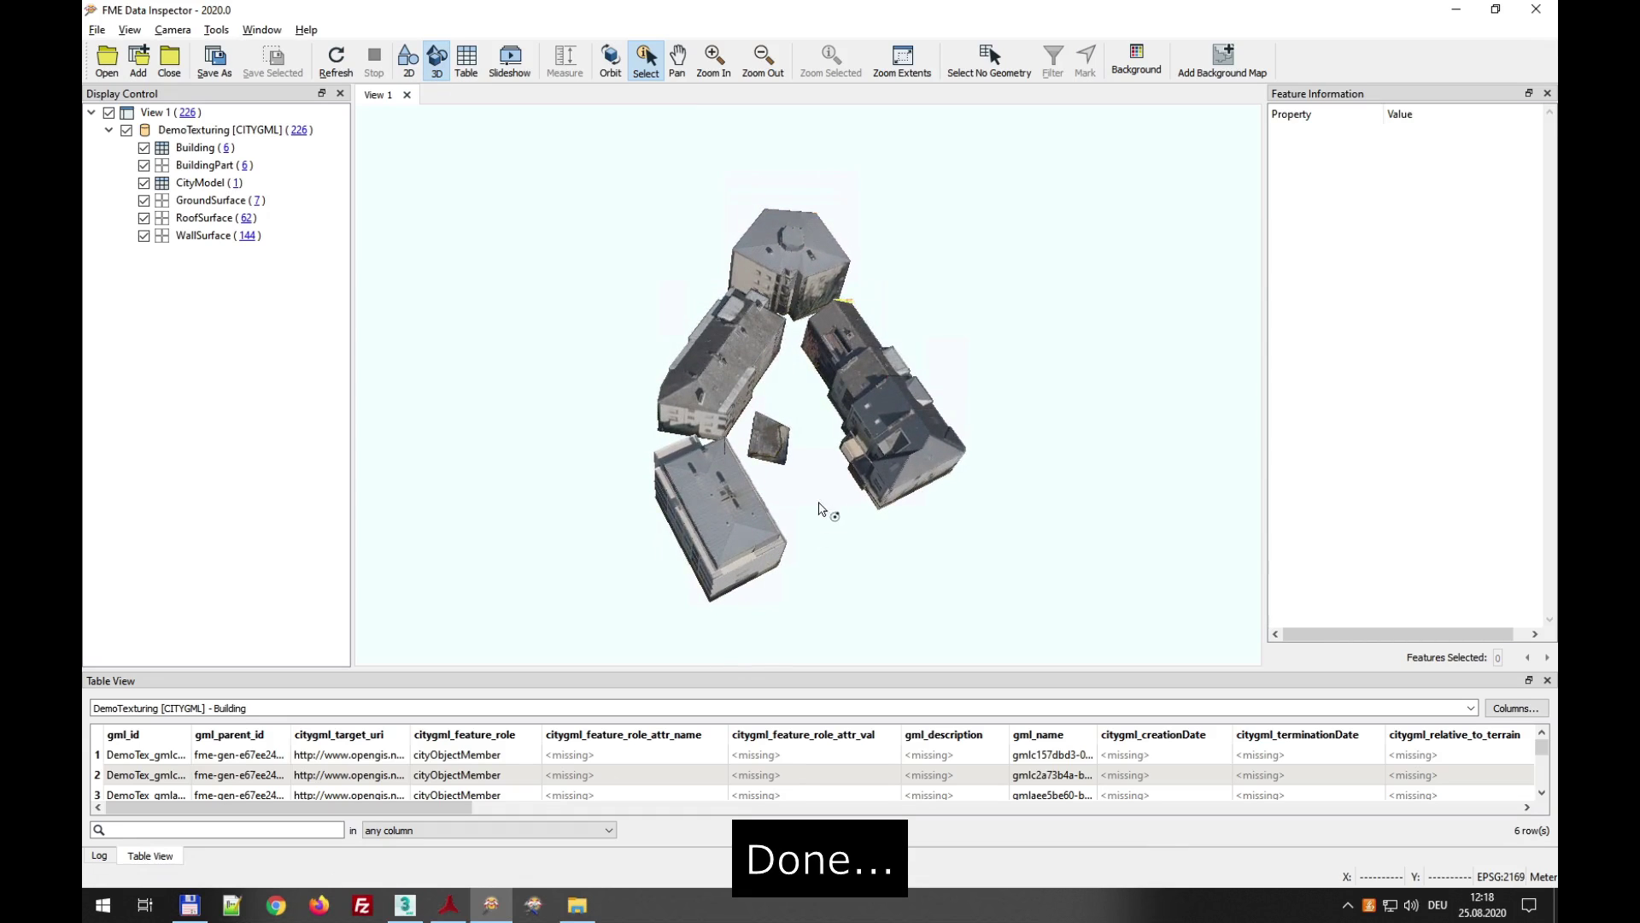